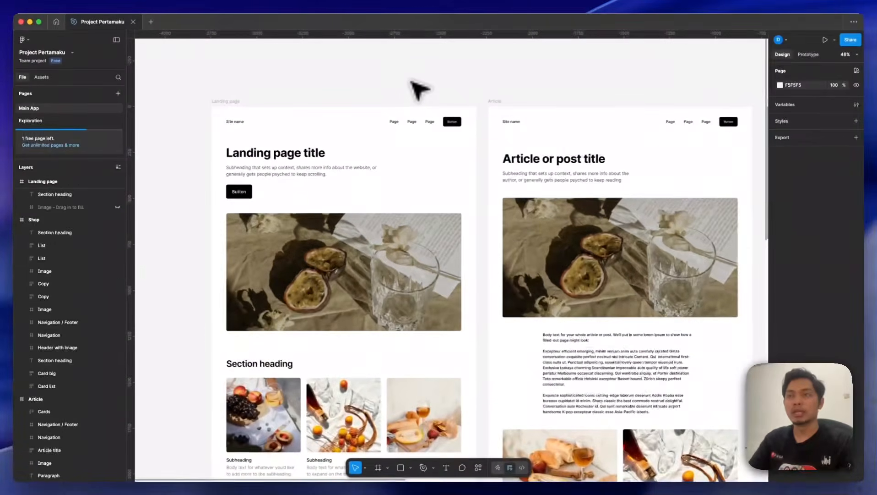
# Look over the existing Landing page and Article template frames on the canvas
pyautogui.scroll(-1, 408, 100)
pyautogui.moveTo(396, 73); pyautogui.dragTo(435, 137)
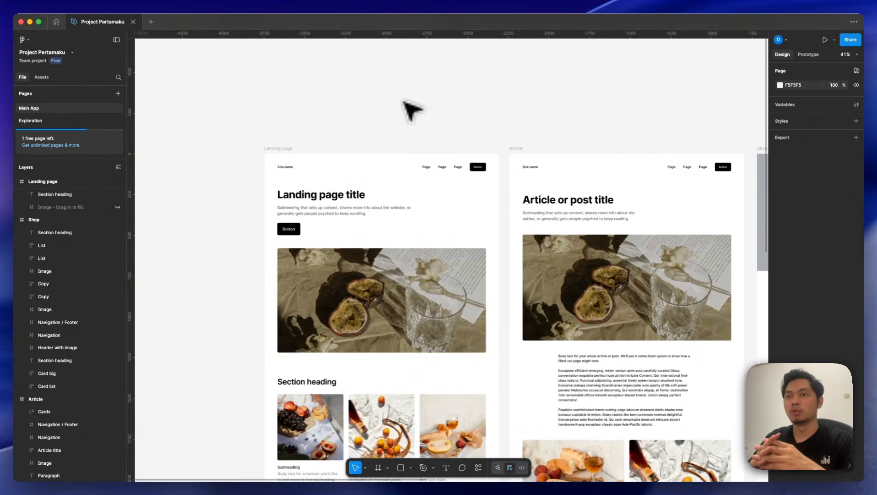
pyautogui.scroll(-3, 403, 101)
pyautogui.moveTo(236, 179); pyautogui.dragTo(219, 194)
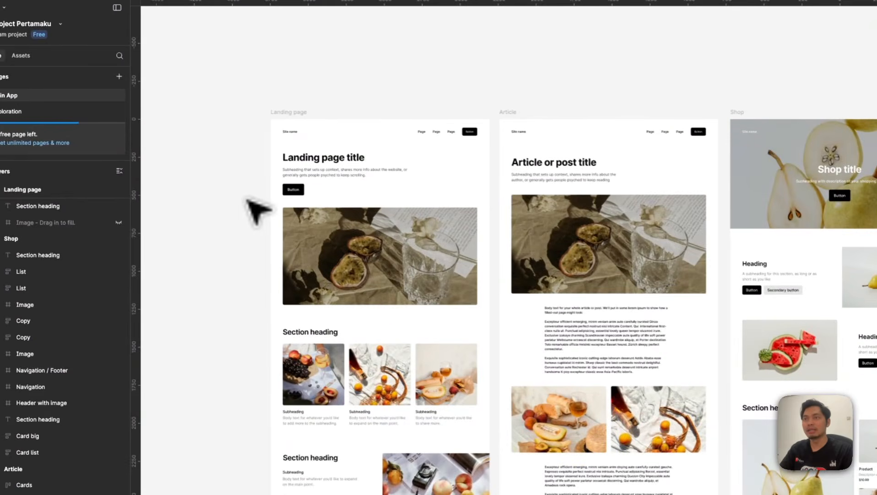
pyautogui.scroll(1, 257, 211)
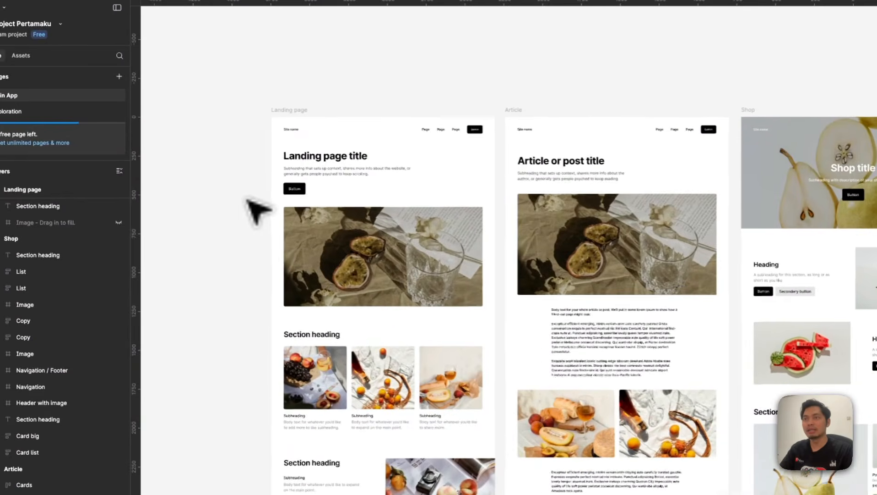
pyautogui.scroll(2, 256, 211)
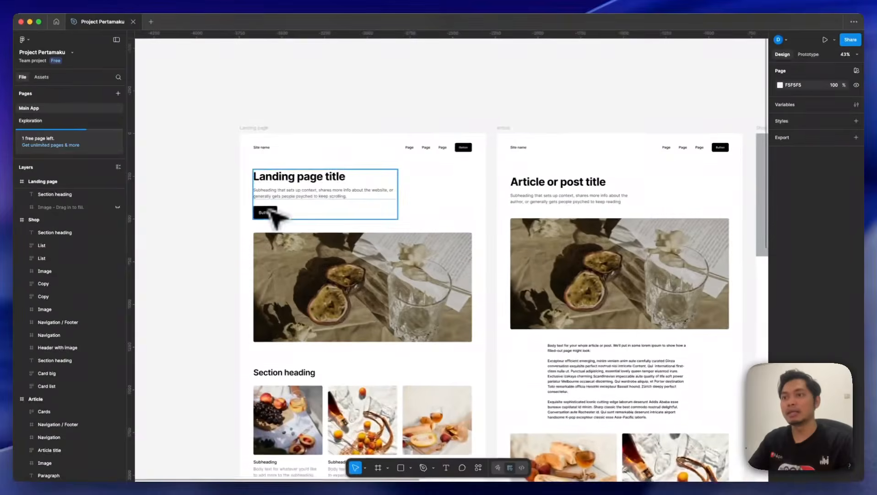
pyautogui.scroll(-3, 320, 239)
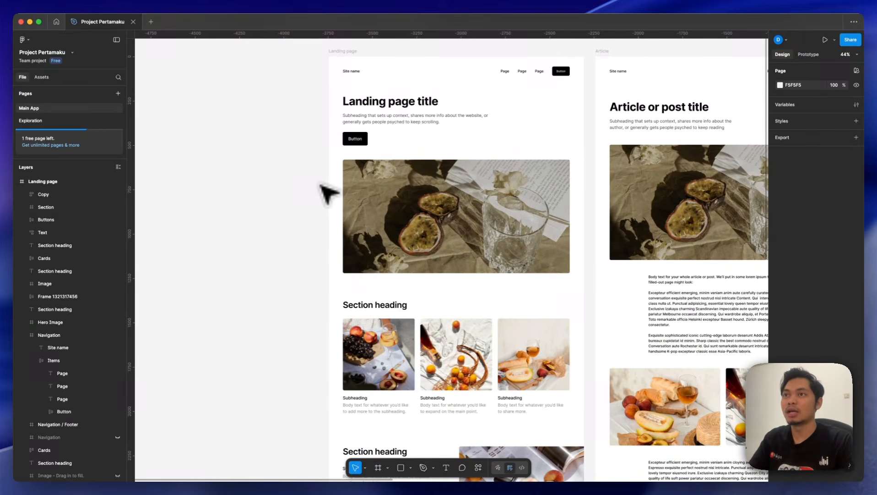
pyautogui.hscroll(-4, 366, 199)
pyautogui.scroll(-2, 428, 212)
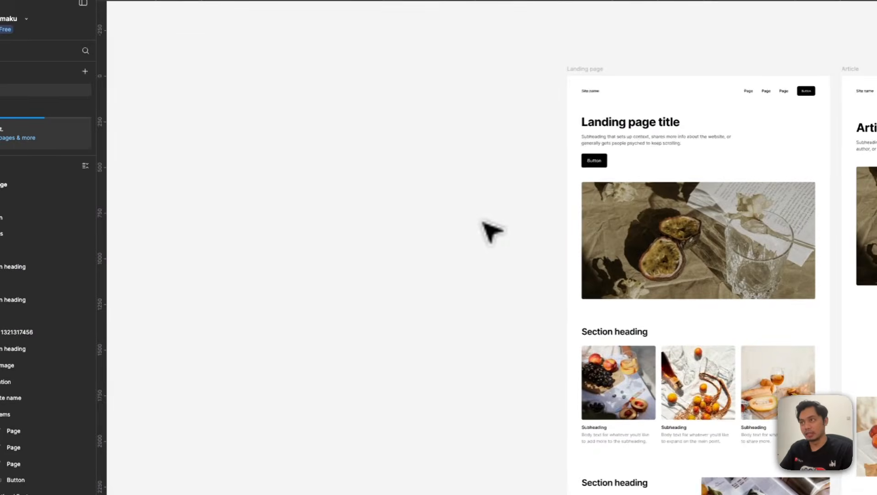
pyautogui.moveTo(483, 224); pyautogui.dragTo(329, 292)
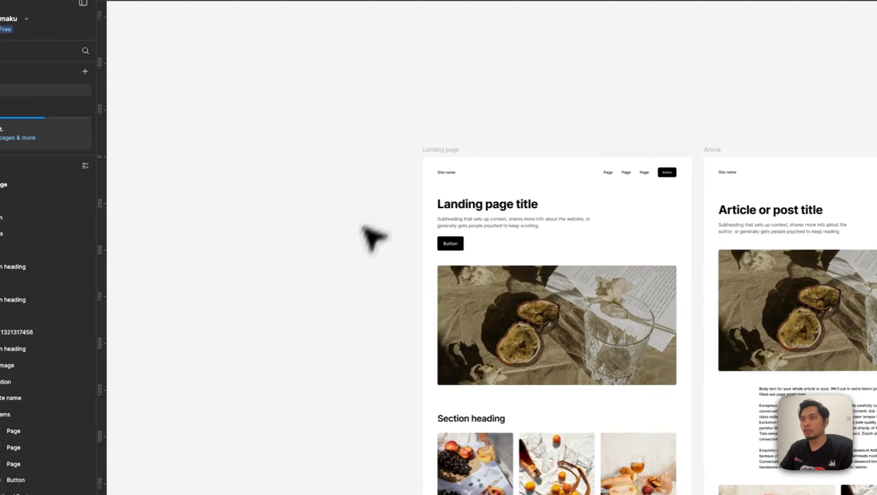
# Select the reference Landing page frame, examine its properties and overall layout, and clear the selection
pyautogui.click(440, 151)
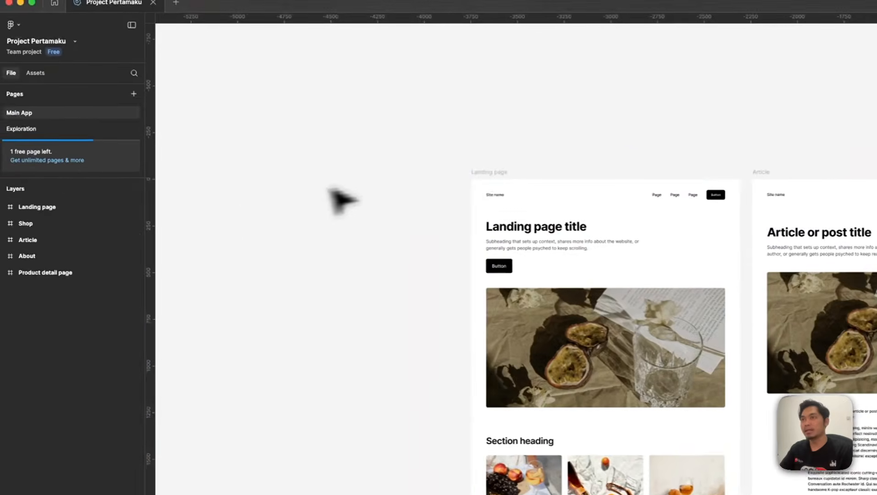
pyautogui.click(490, 172)
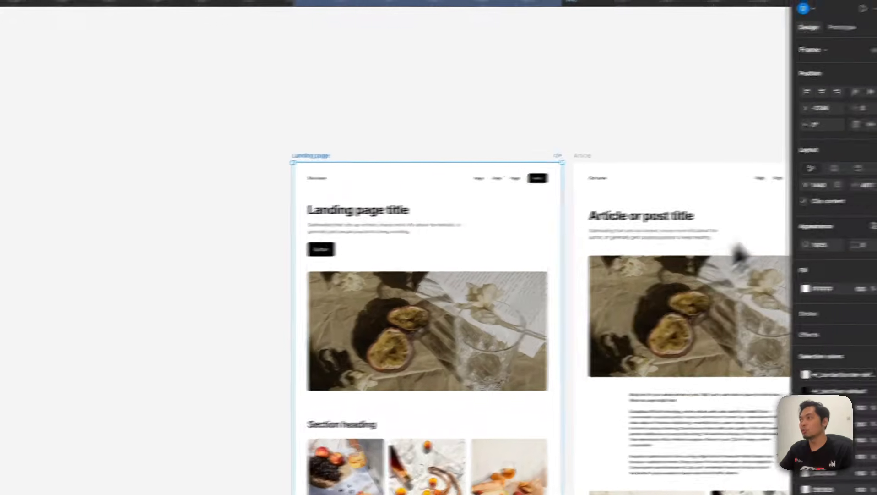
pyautogui.scroll(2, 550, 206)
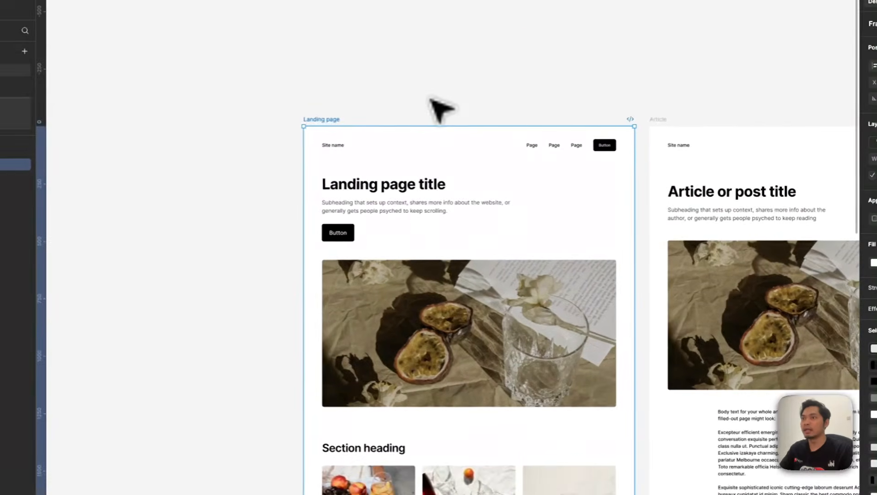
pyautogui.click(399, 109)
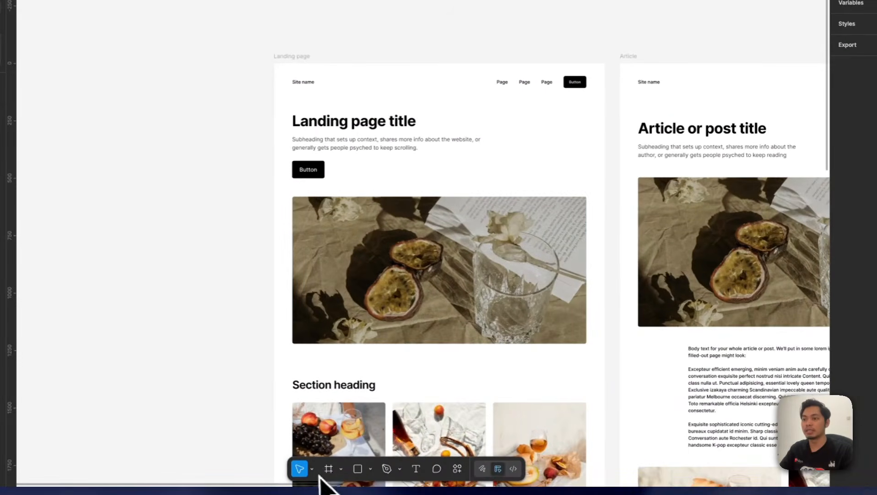
# Create a 1440 × 1024 Desktop frame and place it left of the reference Landing page frame, with its Y position at 0
pyautogui.click(329, 468)
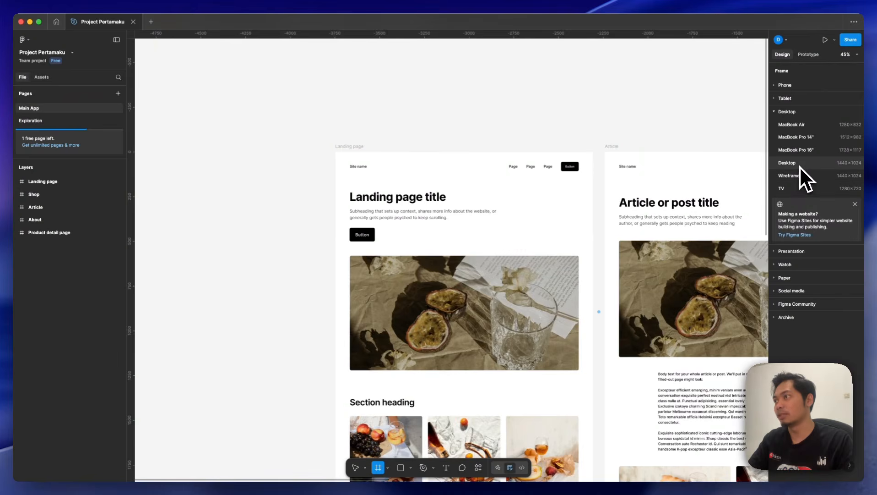
pyautogui.click(788, 164)
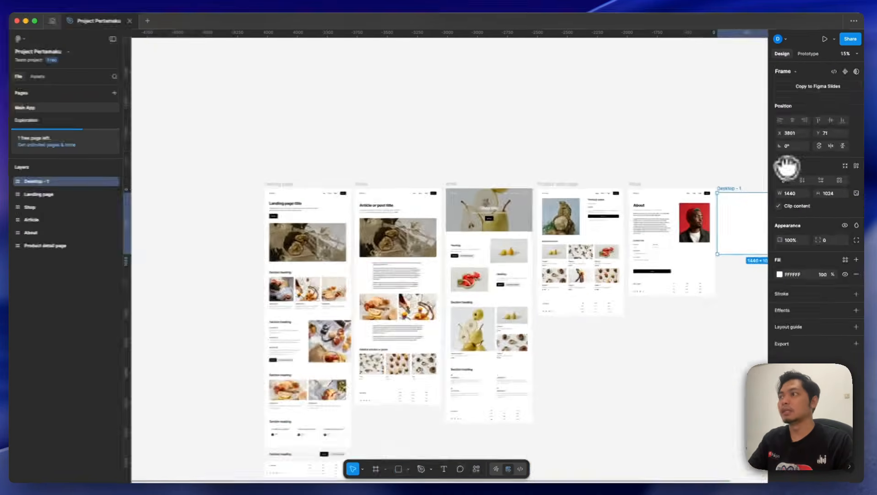
pyautogui.moveTo(731, 190); pyautogui.dragTo(283, 269)
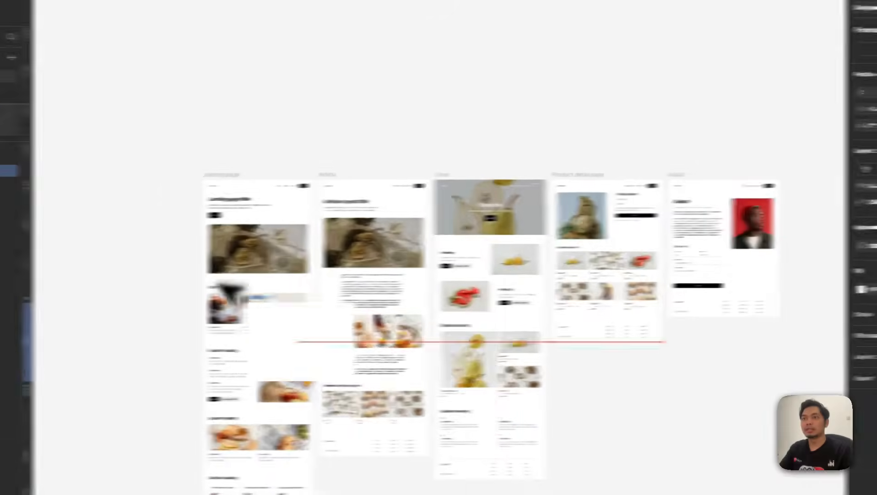
pyautogui.moveTo(221, 285); pyautogui.dragTo(175, 171)
pyautogui.scroll(10, 239, 199)
pyautogui.moveTo(241, 201); pyautogui.dragTo(701, 210)
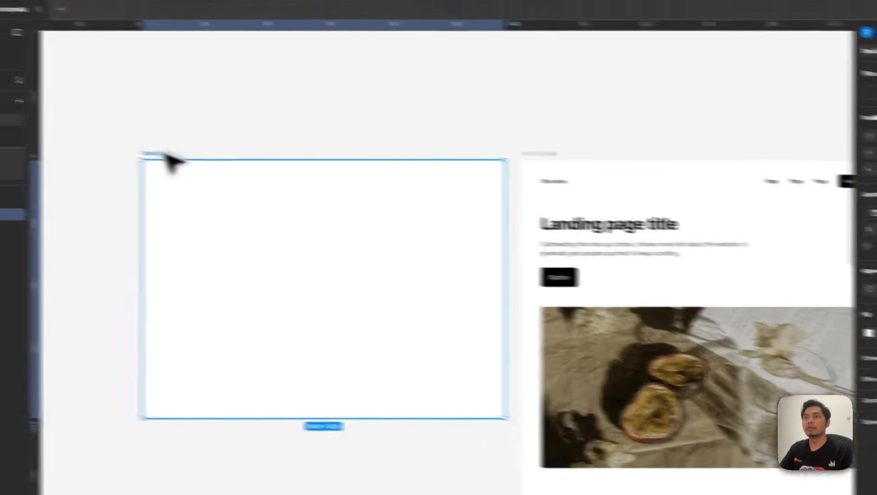
# Rename the new desktop frame to "Landing page" and select it
pyautogui.write('Landing P')
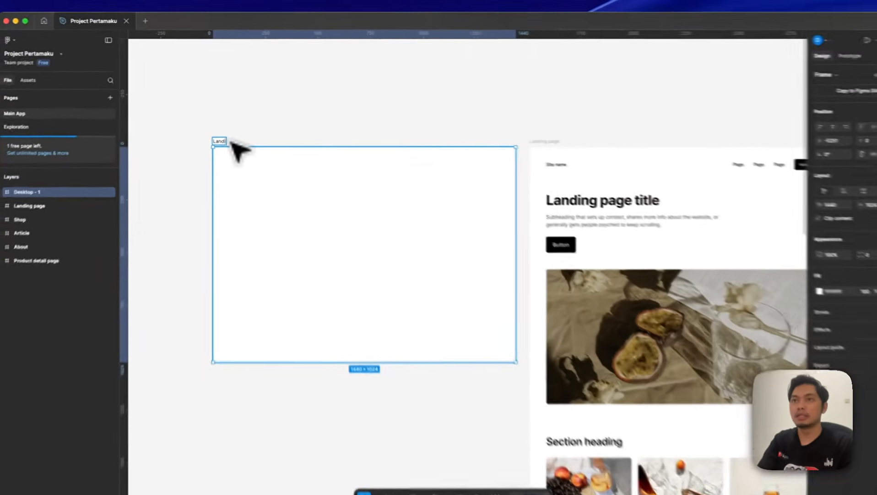
pyautogui.press('BackSpace')
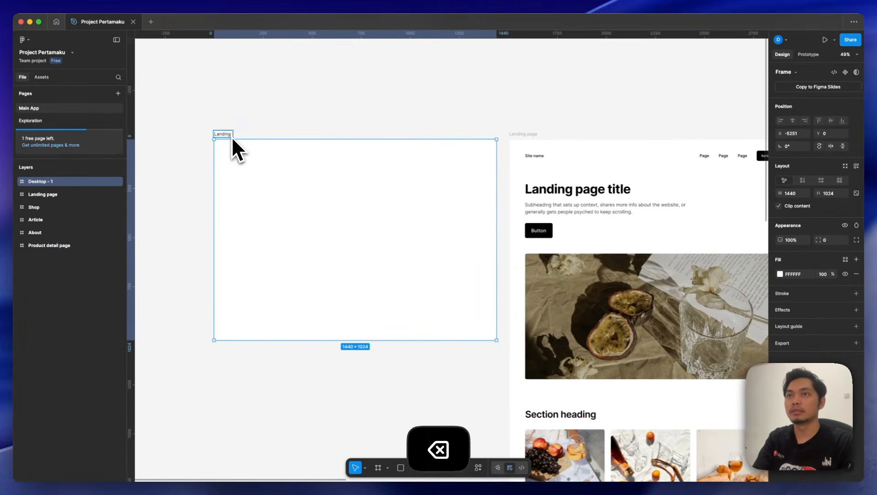
pyautogui.write('page')
pyautogui.press('Return')
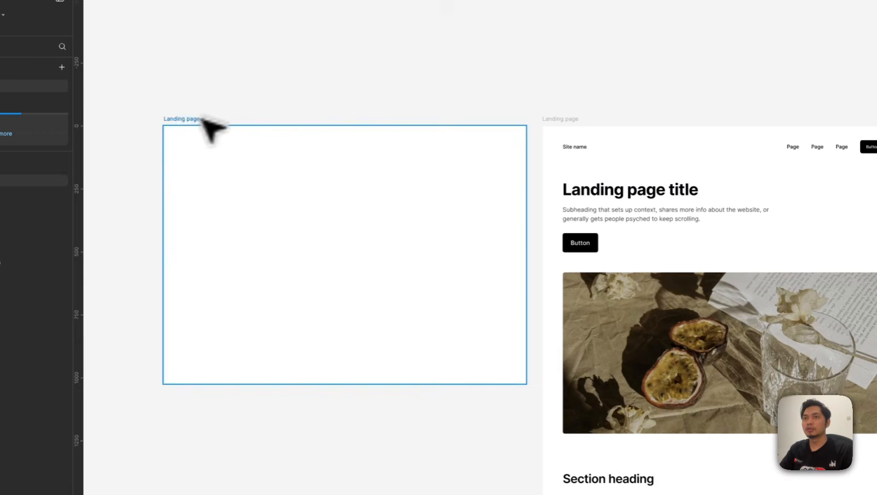
pyautogui.click(190, 133)
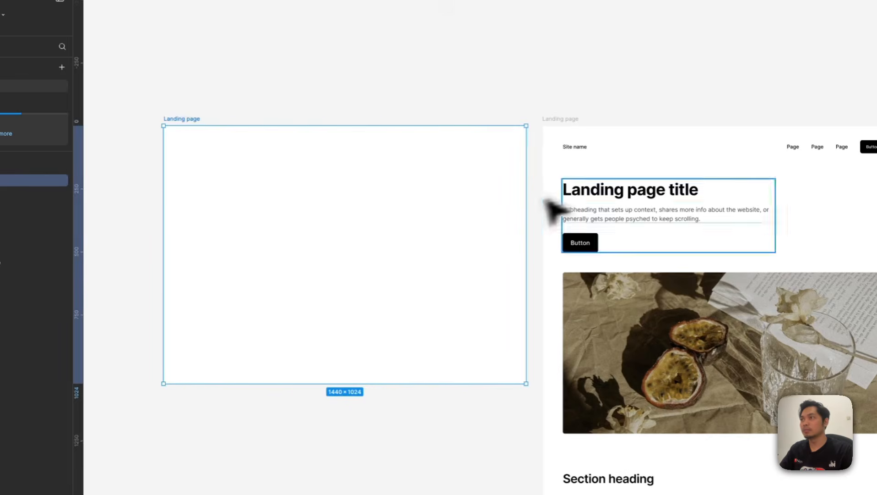
# Examine the reference page's navigation bar, including its site name, page links and button
pyautogui.click(603, 143)
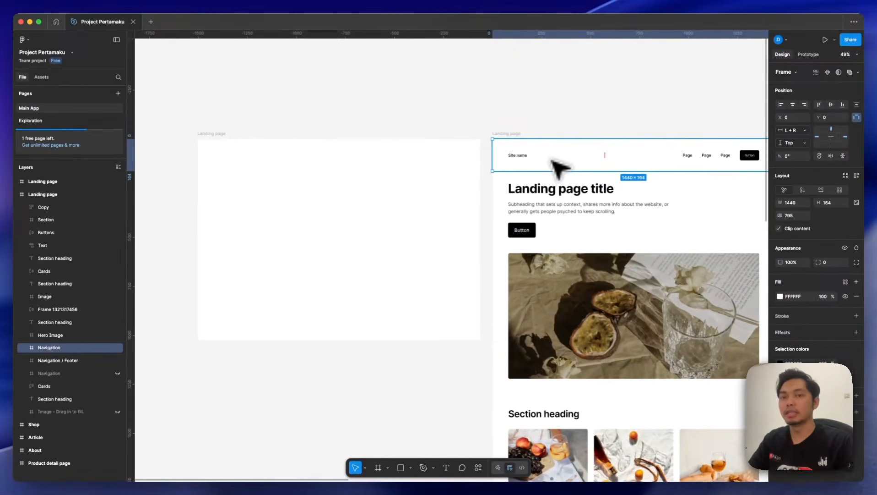
pyautogui.hscroll(2, 552, 160)
pyautogui.scroll(5, 552, 161)
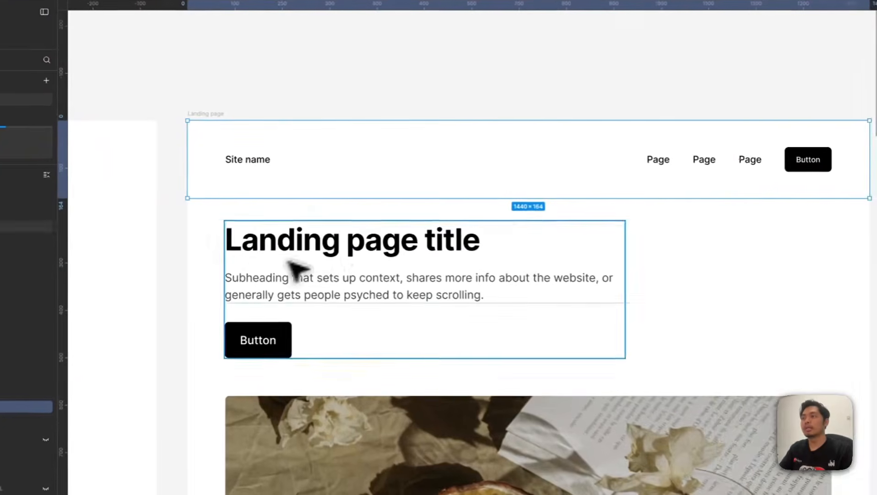
pyautogui.scroll(1, 346, 245)
pyautogui.moveTo(347, 245); pyautogui.dragTo(304, 250)
pyautogui.doubleClick(203, 150)
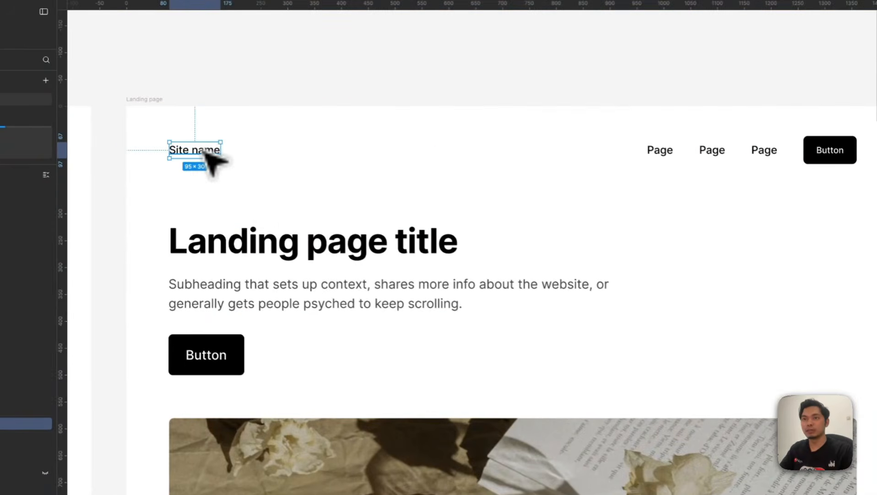
pyautogui.click(660, 151)
pyautogui.click(713, 151)
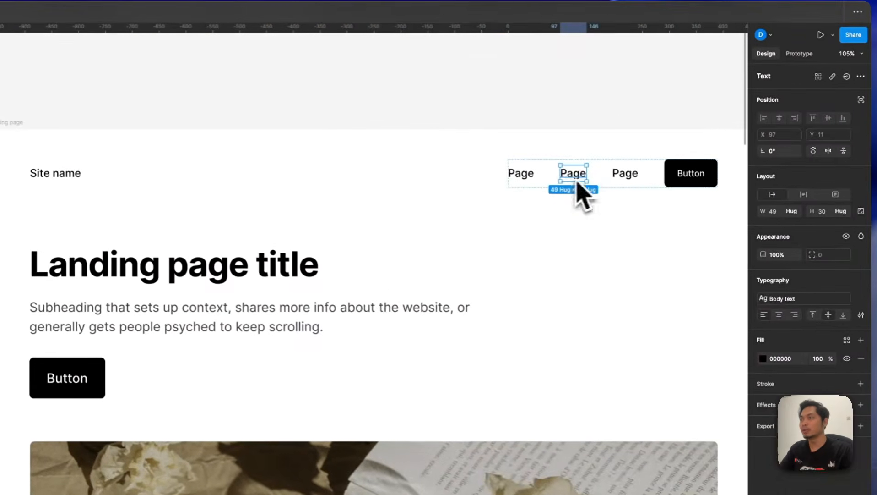
pyautogui.click(766, 155)
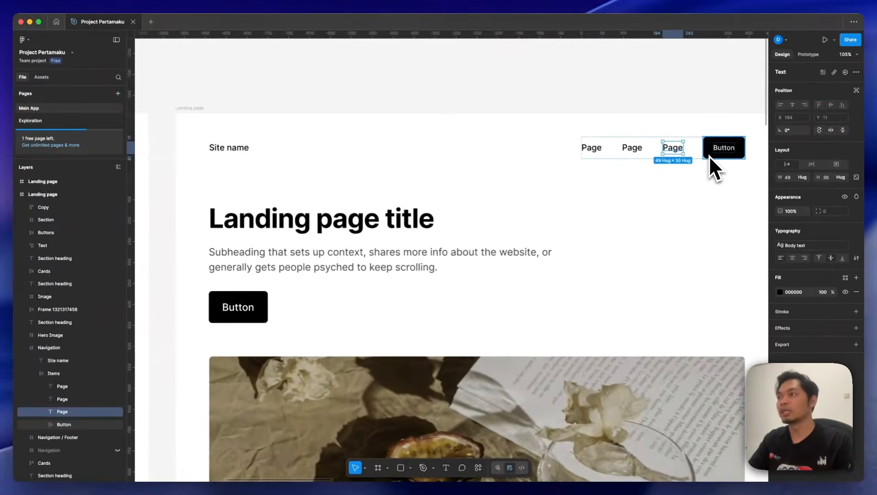
pyautogui.click(673, 183)
pyautogui.hscroll(3, 671, 185)
pyautogui.scroll(-5, 658, 152)
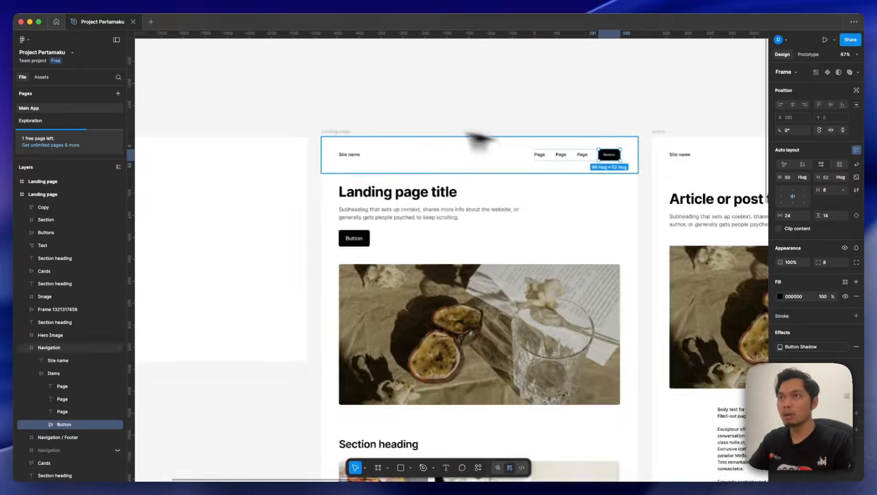
pyautogui.click(372, 122)
pyautogui.click(386, 148)
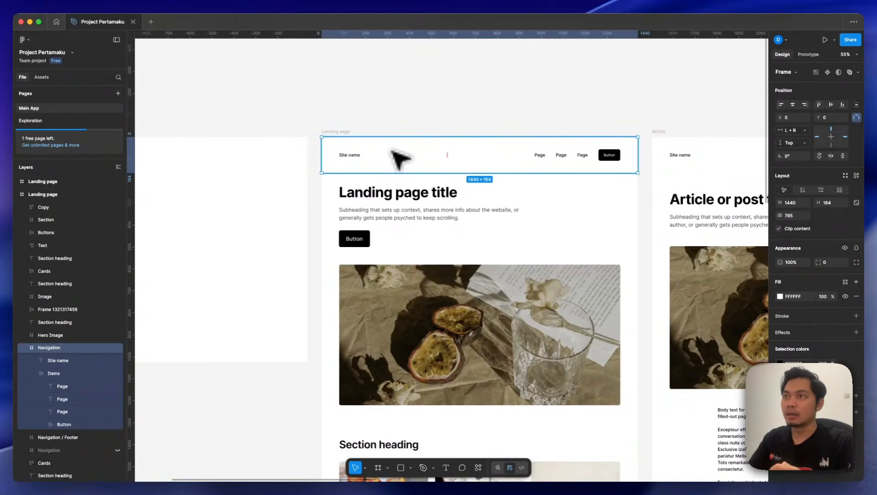
pyautogui.scroll(1, 399, 159)
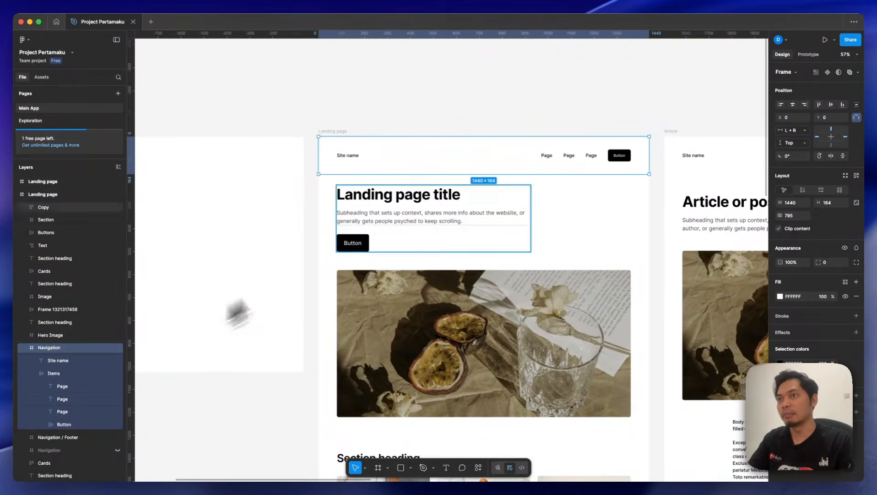
# Add the text "Site name" to the empty Landing page frame at about X 92, Y 59
pyautogui.hscroll(-5, 366, 229)
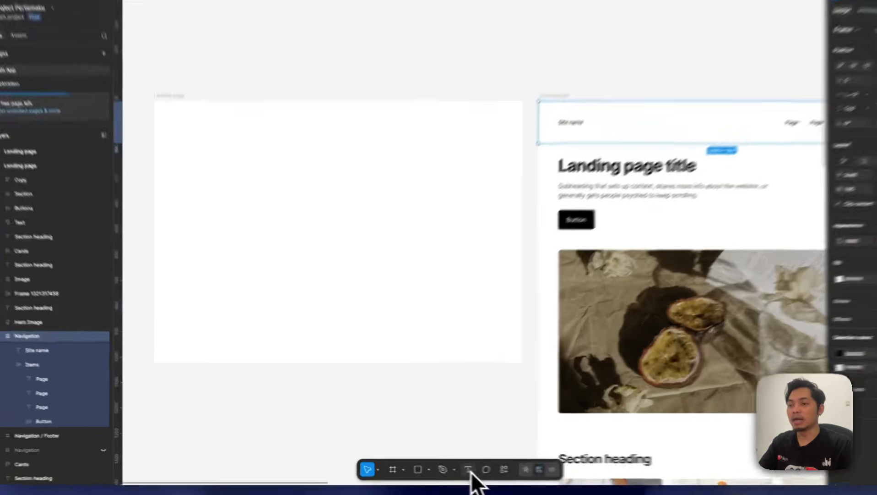
pyautogui.click(446, 467)
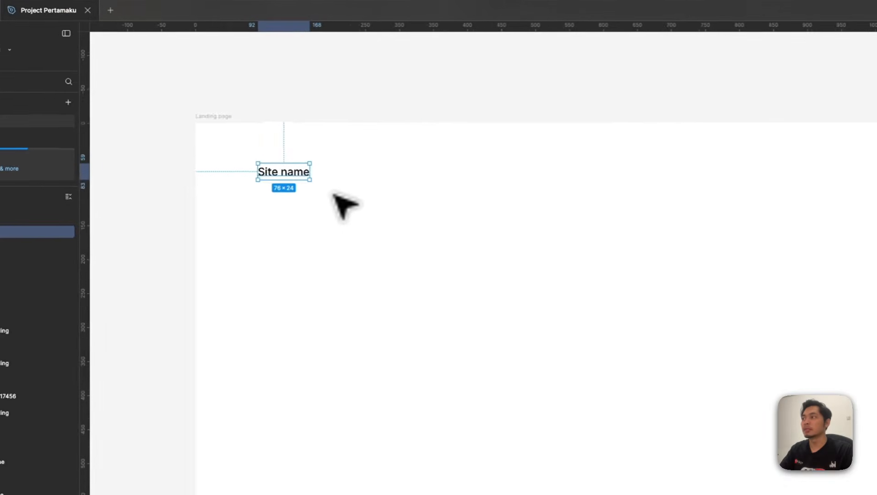
# Detach the Body text style from the reference page's site name and check its font family and weight
pyautogui.click(804, 274)
pyautogui.click(812, 275)
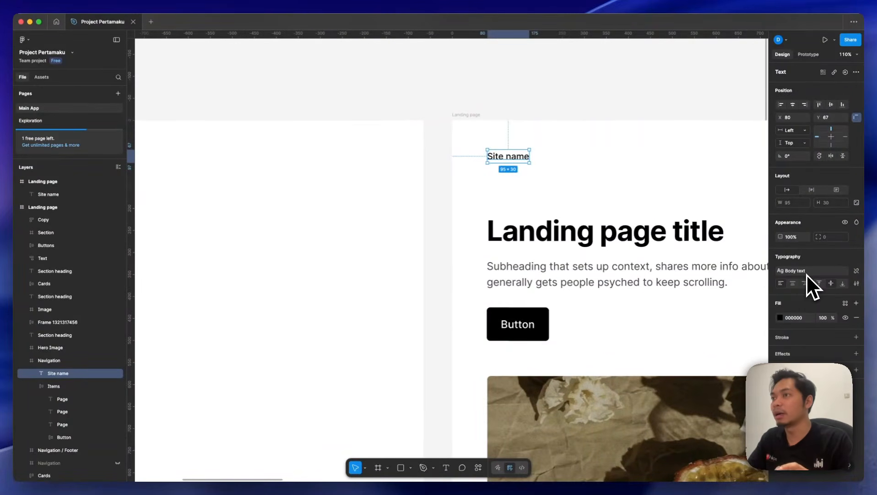
pyautogui.click(855, 271)
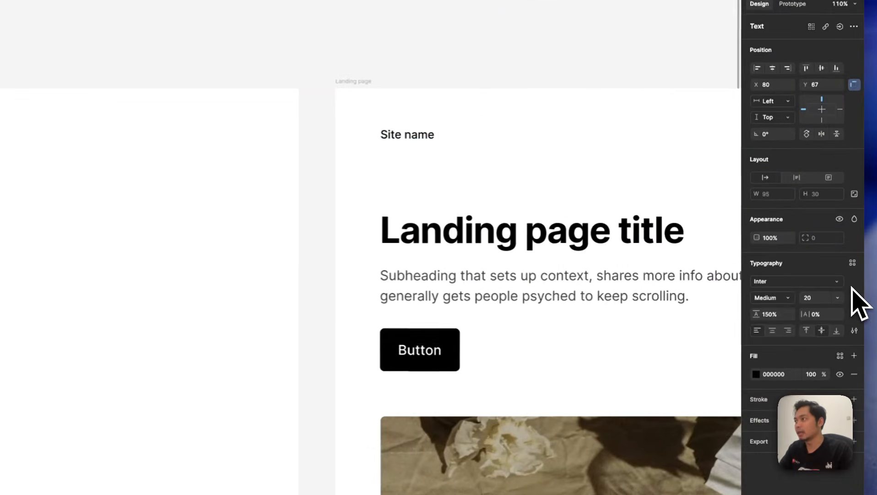
pyautogui.click(787, 280)
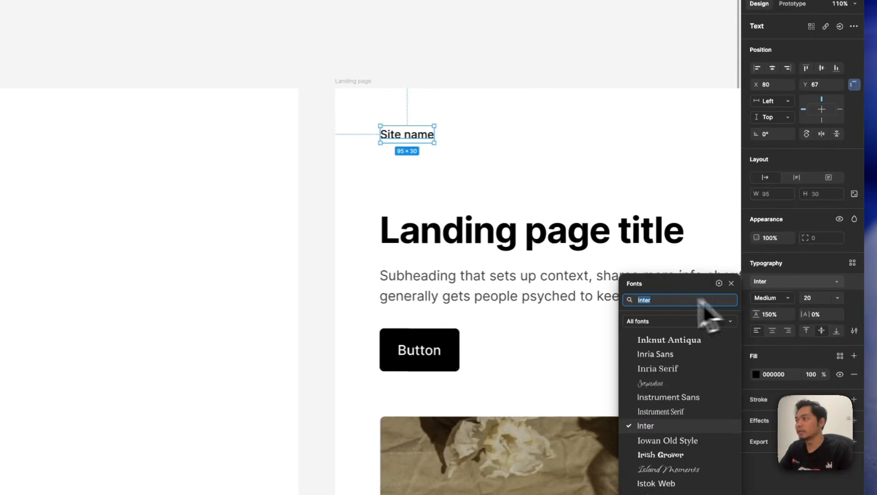
pyautogui.click(784, 280)
pyautogui.click(780, 300)
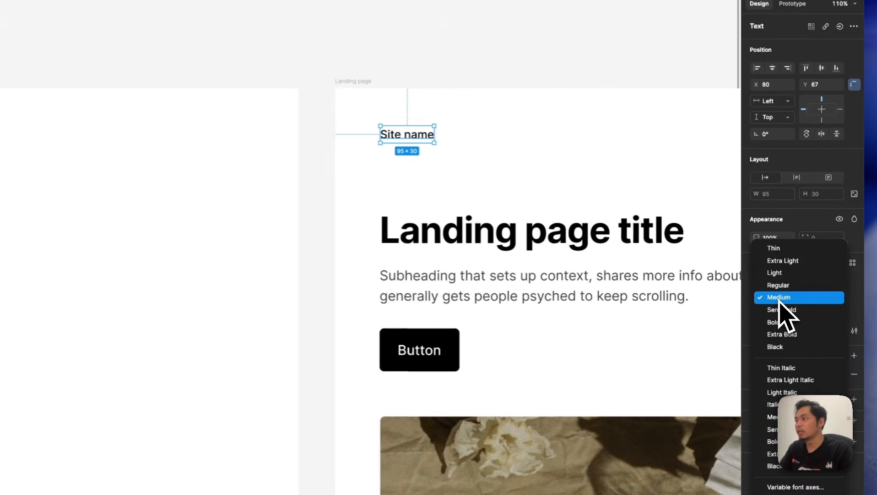
pyautogui.click(757, 298)
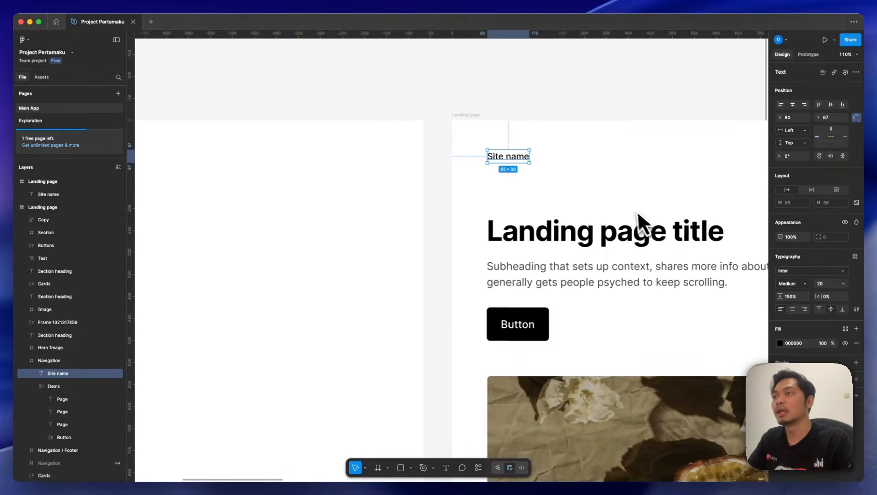
# Detach the text style from the new Landing page frame's site name and set its font size to 20
pyautogui.scroll(-5, 453, 182)
pyautogui.hscroll(-7, 441, 195)
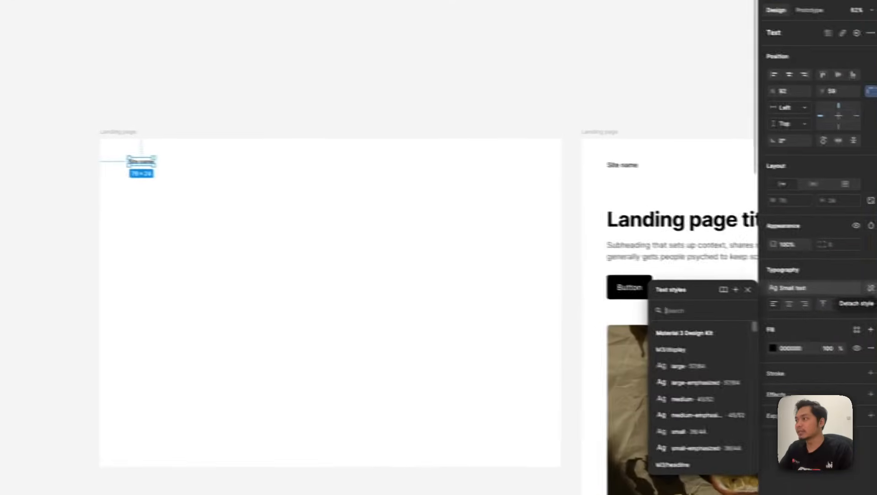
pyautogui.click(869, 289)
pyautogui.press('Escape')
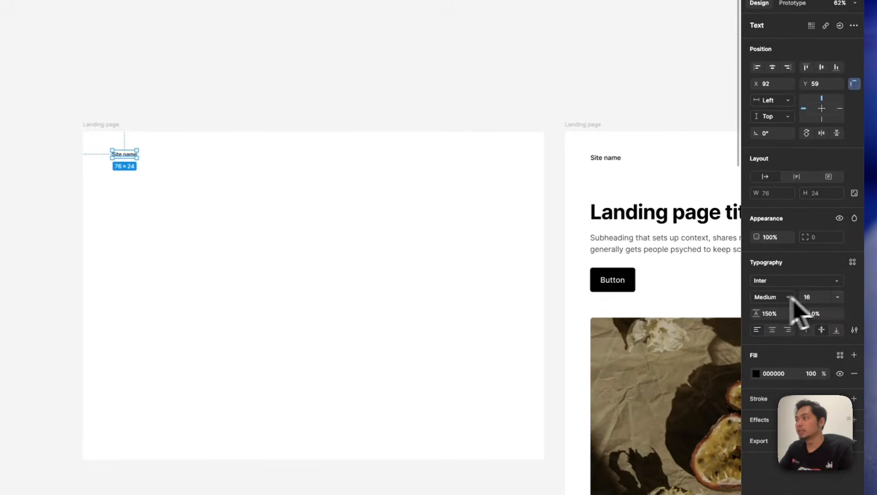
pyautogui.click(839, 302)
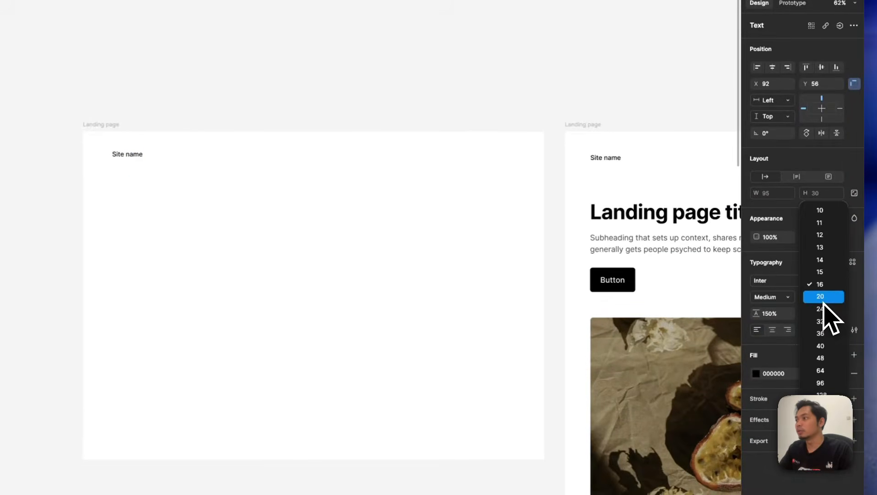
pyautogui.click(825, 298)
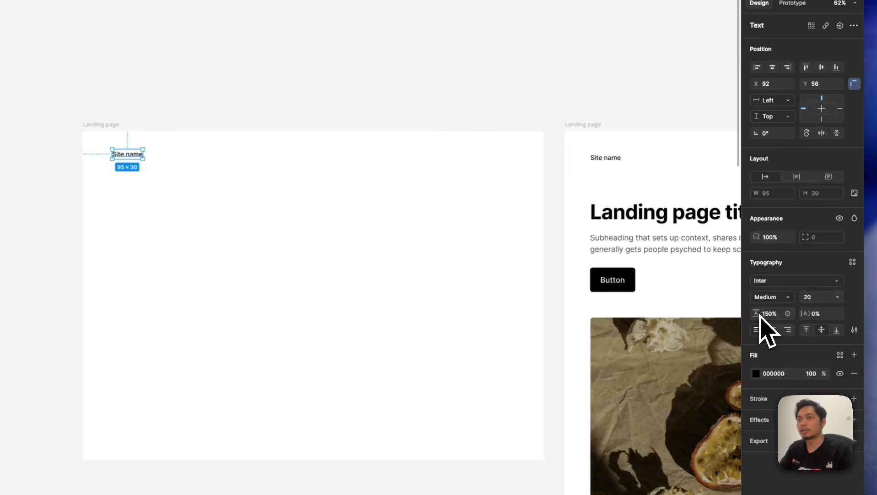
# Compare the new frame's site name with the reference page's site name and check its appearance up close
pyautogui.click(606, 157)
pyautogui.click(128, 155)
pyautogui.click(163, 110)
pyautogui.scroll(3, 162, 110)
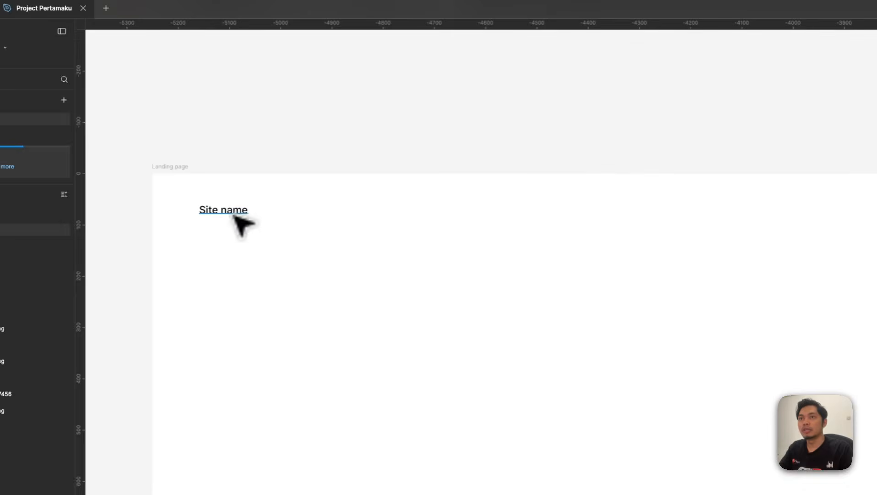
pyautogui.click(234, 215)
pyautogui.scroll(-3, 416, 234)
pyautogui.hscroll(5, 417, 235)
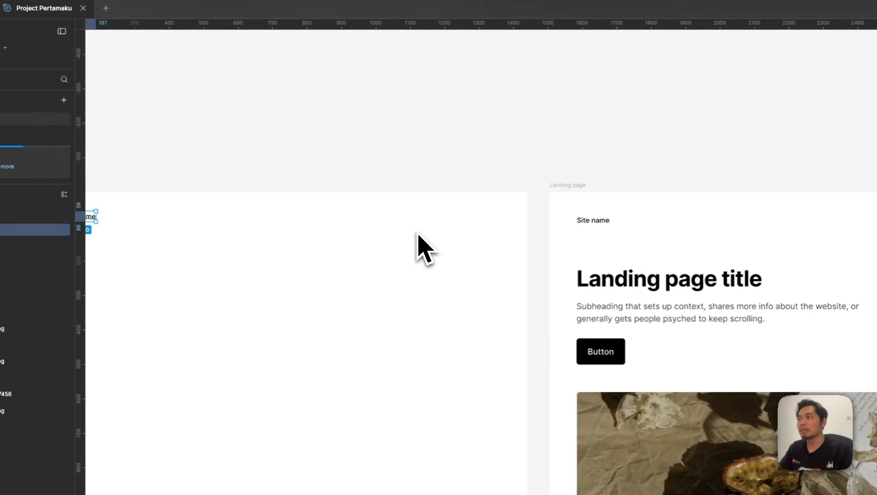
pyautogui.hscroll(3, 417, 235)
pyautogui.hscroll(-4, 418, 235)
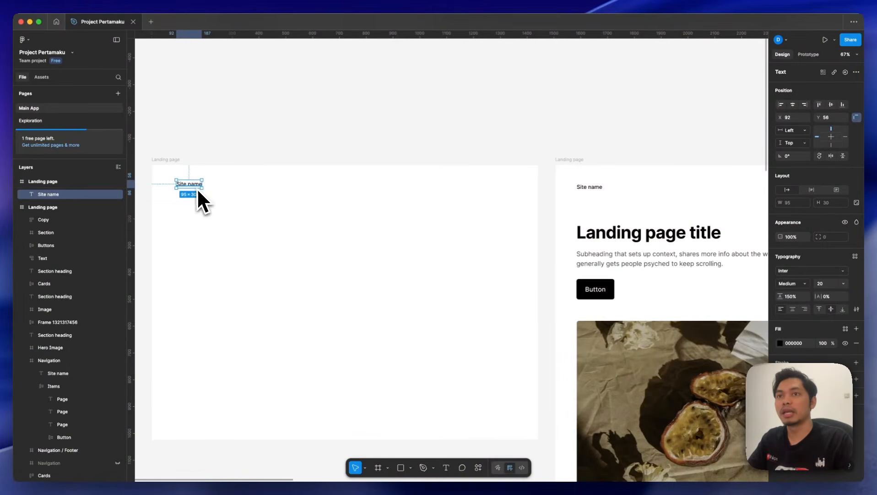
# Duplicate the new site name, place the copy in the same row at X 936, and change its text to "Page"
pyautogui.press('super+d')
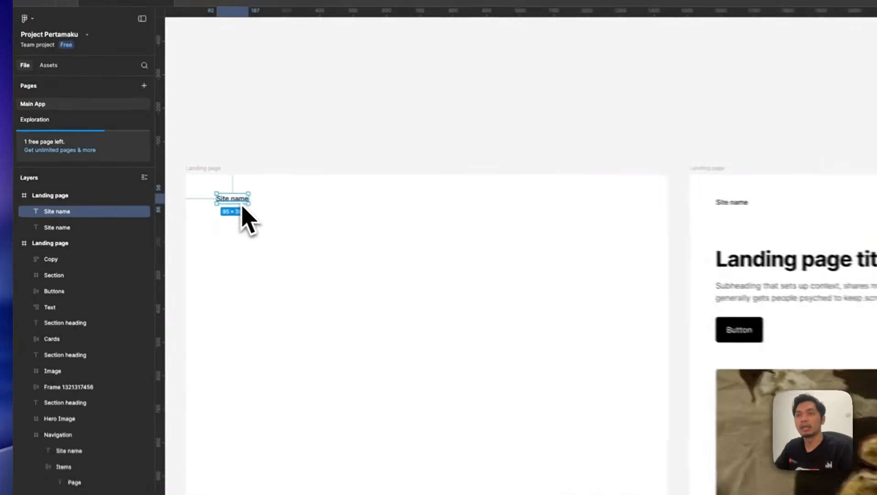
pyautogui.moveTo(197, 192); pyautogui.dragTo(202, 185)
pyautogui.moveTo(255, 203); pyautogui.dragTo(536, 220)
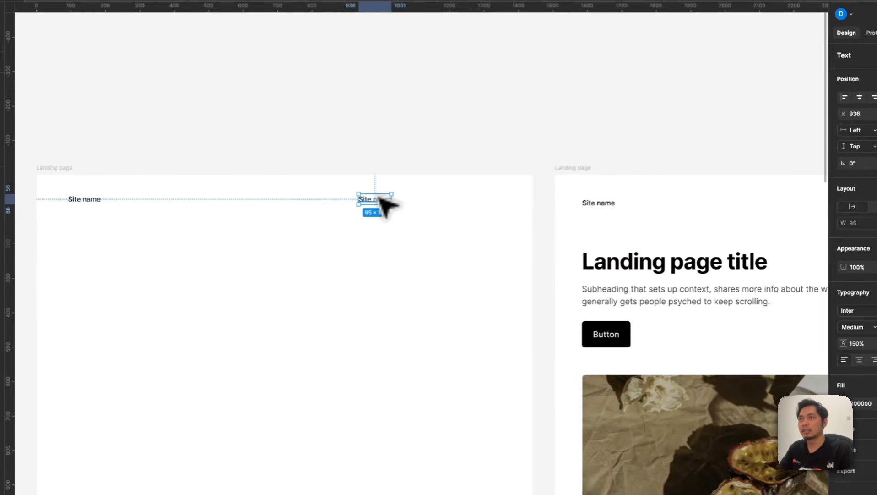
pyautogui.doubleClick(386, 198)
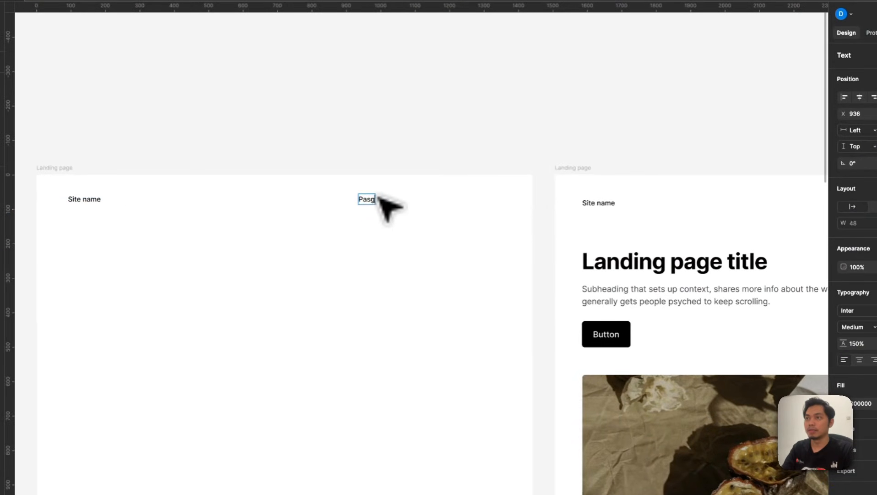
pyautogui.write('Pags')
pyautogui.press('BackSpace')
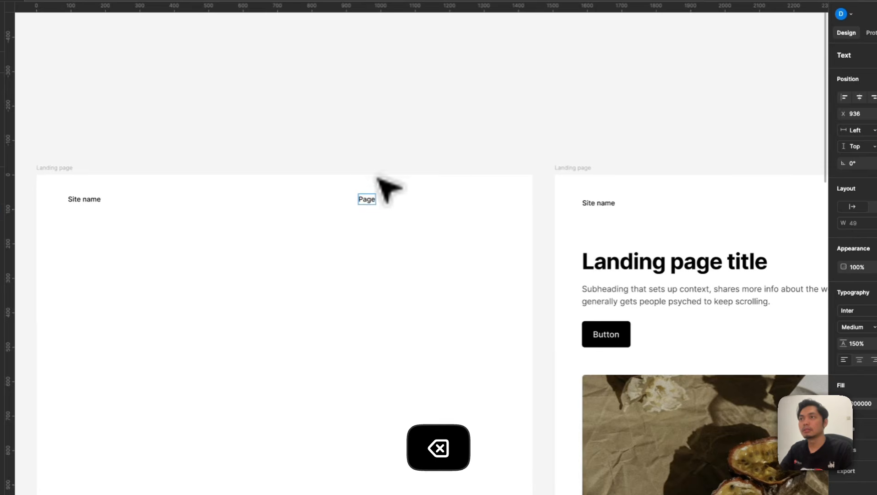
pyautogui.click(375, 158)
# Place the Page link at X 873 and a duplicate beside it at X 970, measuring the gap between them
pyautogui.press('super+d')
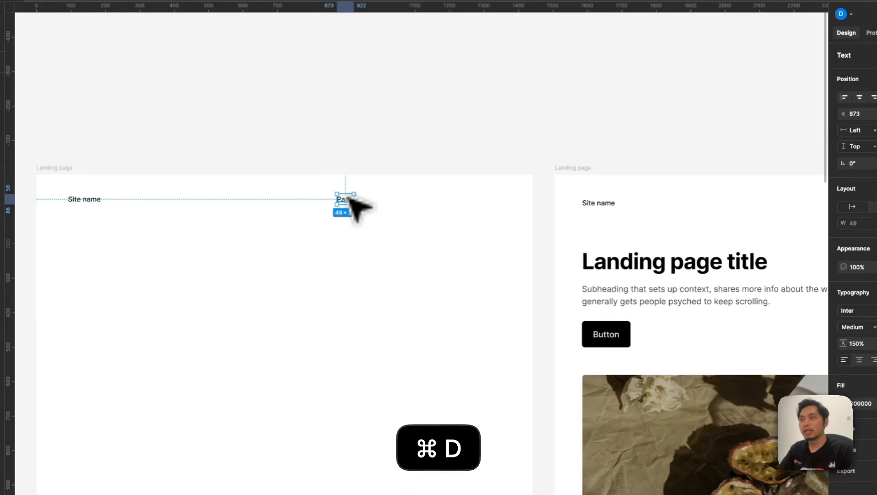
pyautogui.moveTo(354, 198); pyautogui.dragTo(384, 199)
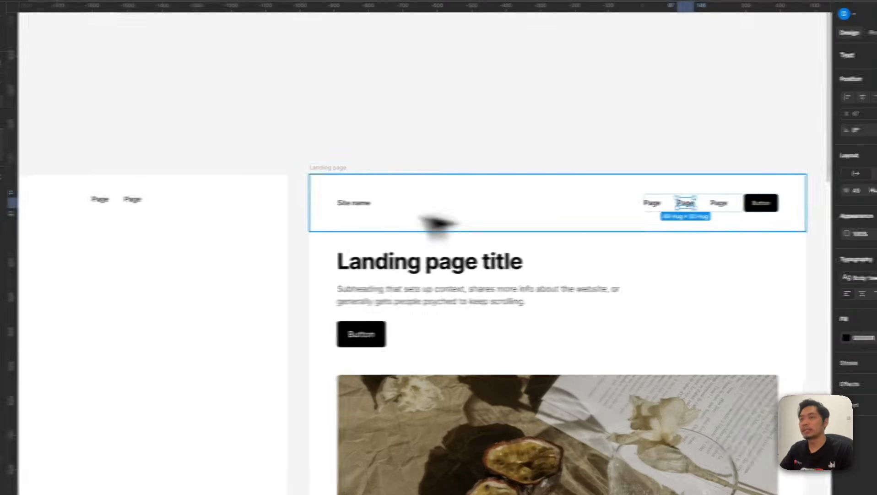
pyautogui.hscroll(-2, 423, 217)
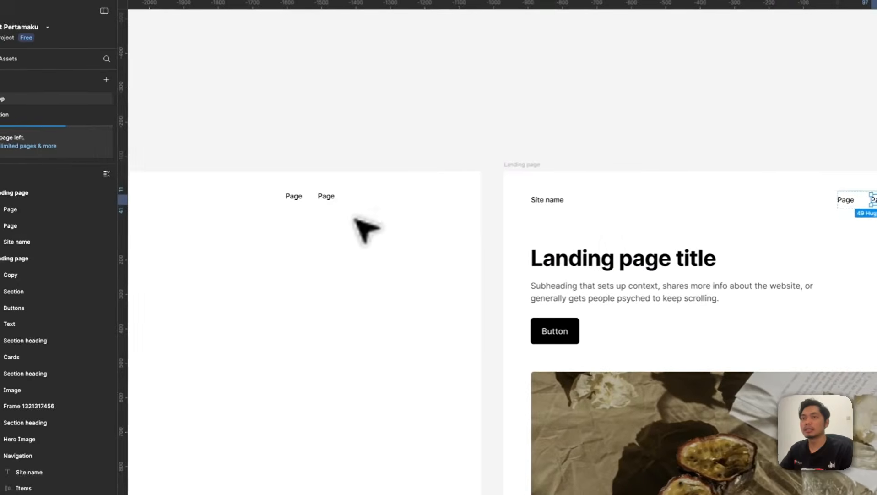
pyautogui.click(329, 197)
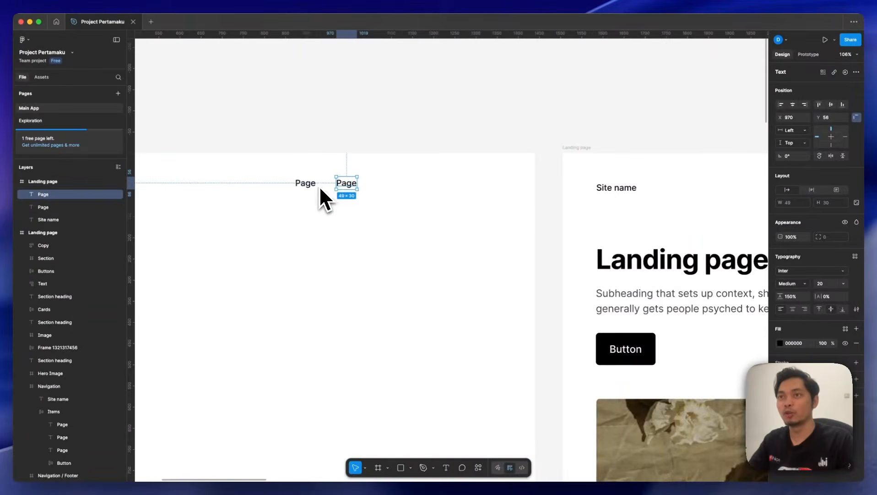
pyautogui.press('alt')
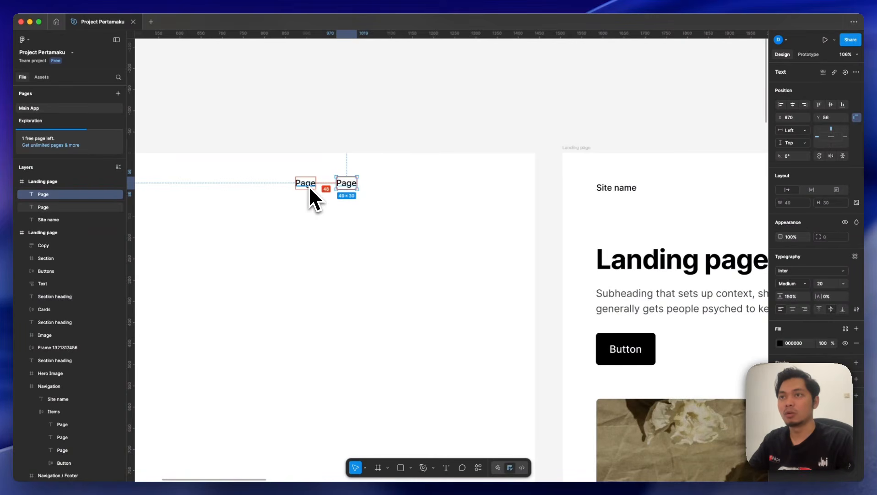
pyautogui.press('Escape')
# Duplicate the second Page link and place the copy in the same row at X 1067, keeping equal spacing
pyautogui.click(344, 186)
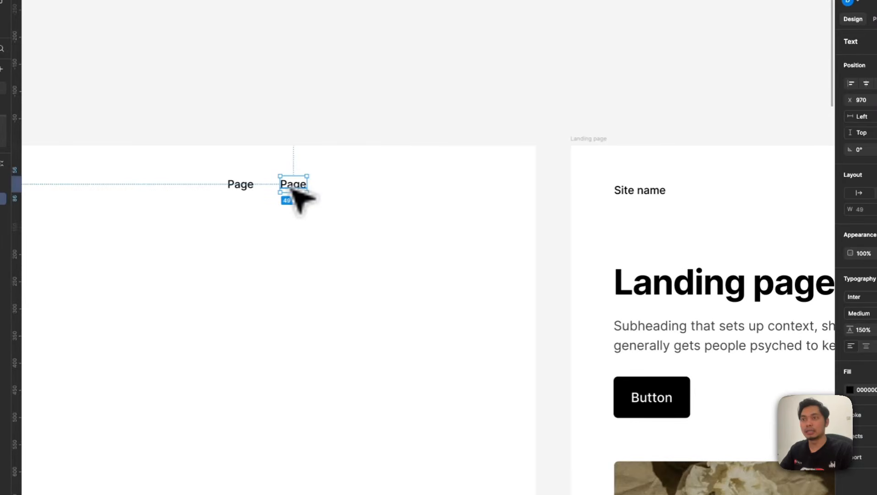
pyautogui.press('super+d')
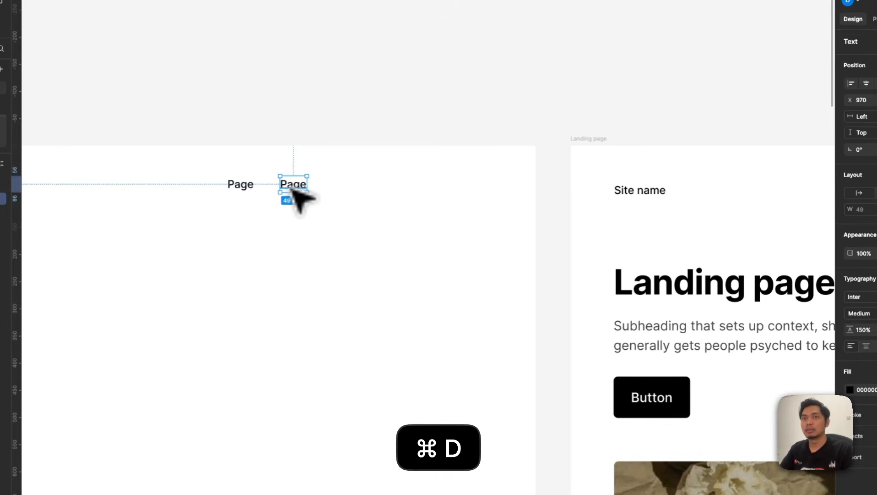
pyautogui.moveTo(316, 194); pyautogui.dragTo(344, 189)
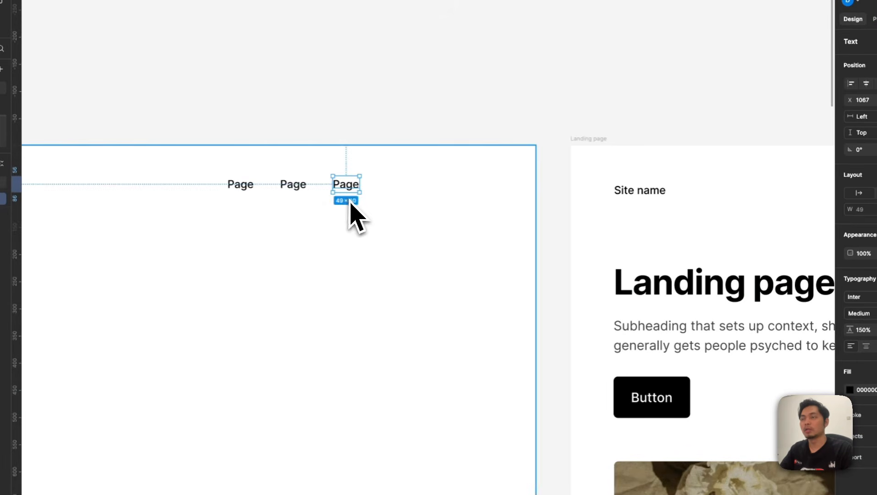
# Examine the button in the reference page's navigation bar and its place in the layer structure
pyautogui.scroll(-5, 349, 199)
pyautogui.moveTo(376, 219); pyautogui.dragTo(336, 216)
pyautogui.scroll(5, 323, 211)
pyautogui.scroll(-5, 306, 222)
pyautogui.moveTo(280, 225)
pyautogui.mouseDown()
pyautogui.moveTo(259, 227)
pyautogui.moveTo(269, 227)
pyautogui.mouseUp()
pyautogui.scroll(3, 595, 209)
pyautogui.scroll(2, 641, 211)
pyautogui.click(679, 208)
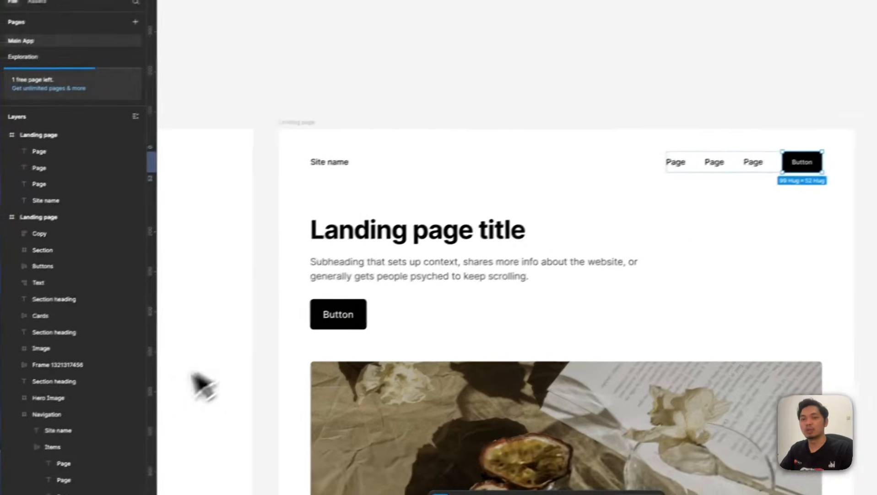
pyautogui.scroll(-4, 118, 425)
pyautogui.click(53, 357)
pyautogui.click(53, 357)
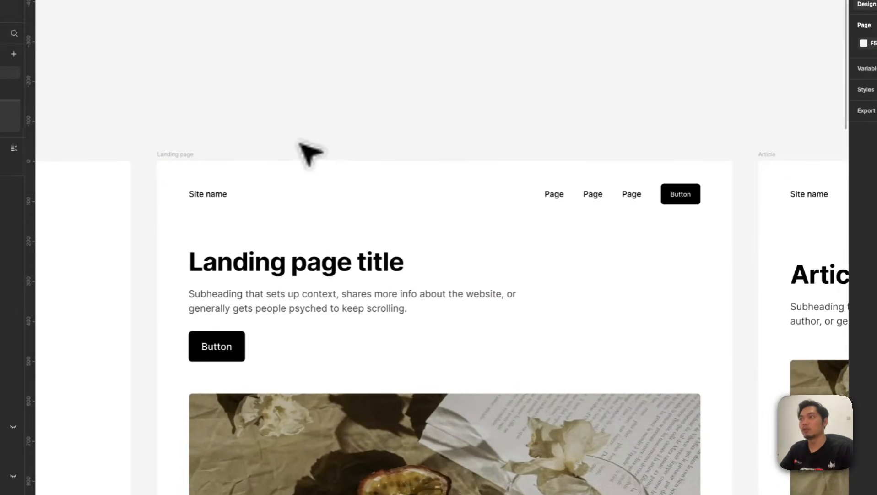
# Duplicate the third Page link as a fourth item reading "Button", spaced evenly in the row, and add auto layout to it
pyautogui.hscroll(-10, 311, 153)
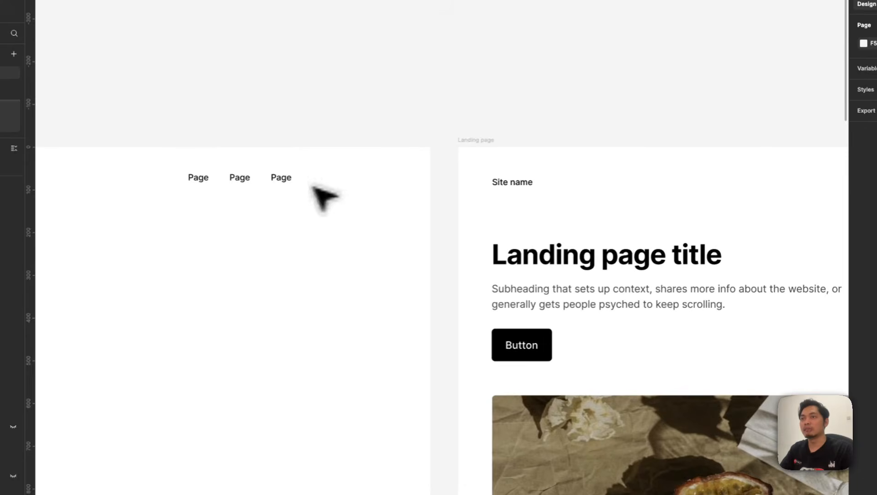
pyautogui.click(285, 181)
pyautogui.press('super+d')
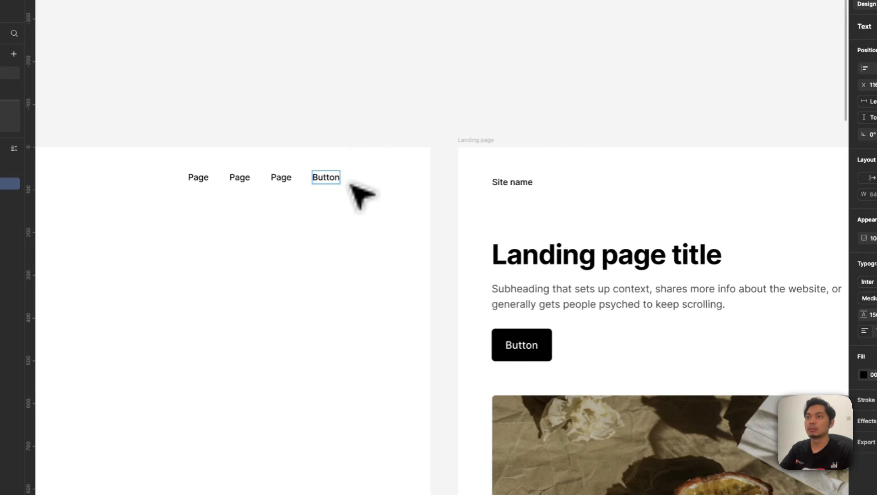
pyautogui.press('Escape')
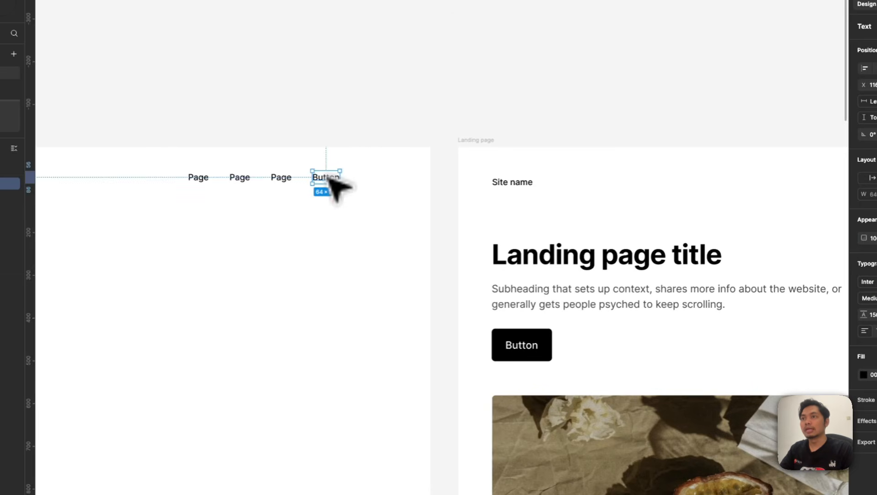
pyautogui.rightClick(331, 178)
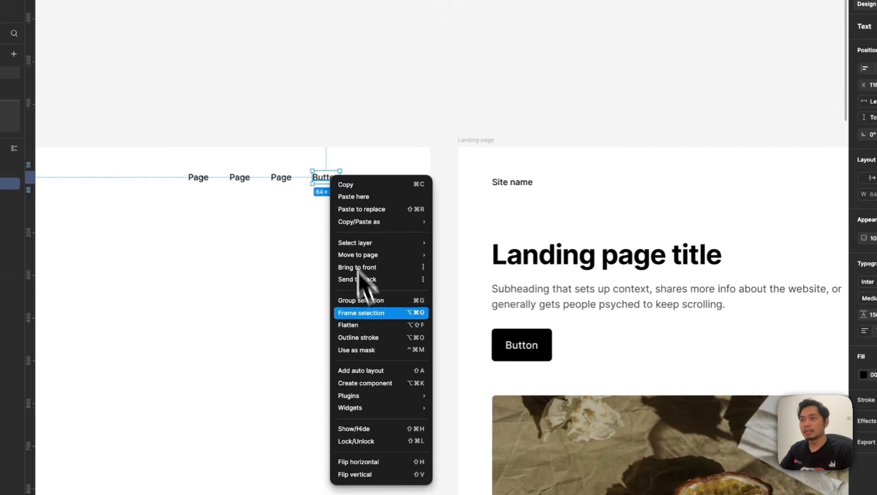
pyautogui.click(376, 371)
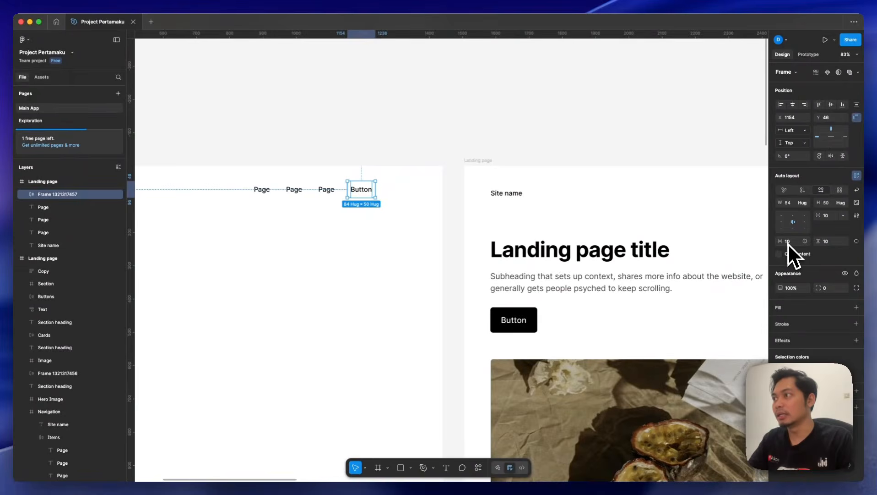
# Check the individual horizontal and vertical padding values of the button in the reference page's navigation bar
pyautogui.hscroll(5, 412, 203)
pyautogui.keyDown('super'); pyautogui.click(660, 194); pyautogui.keyUp('super')
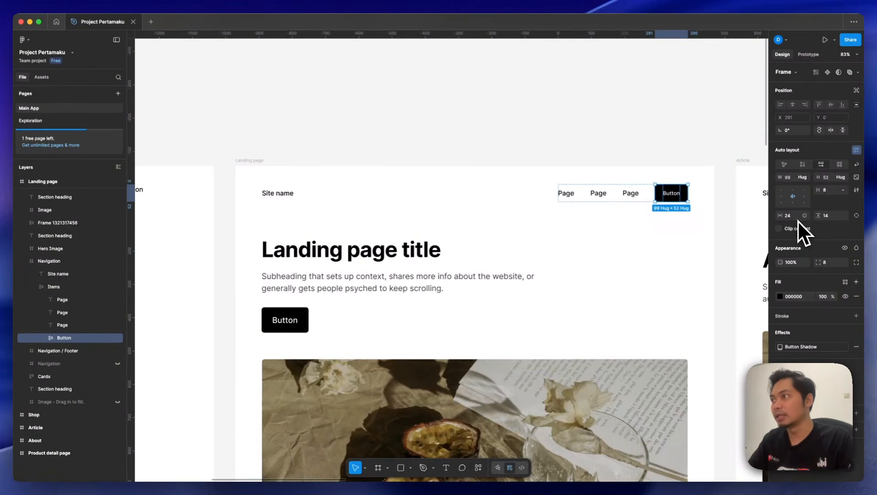
pyautogui.click(856, 215)
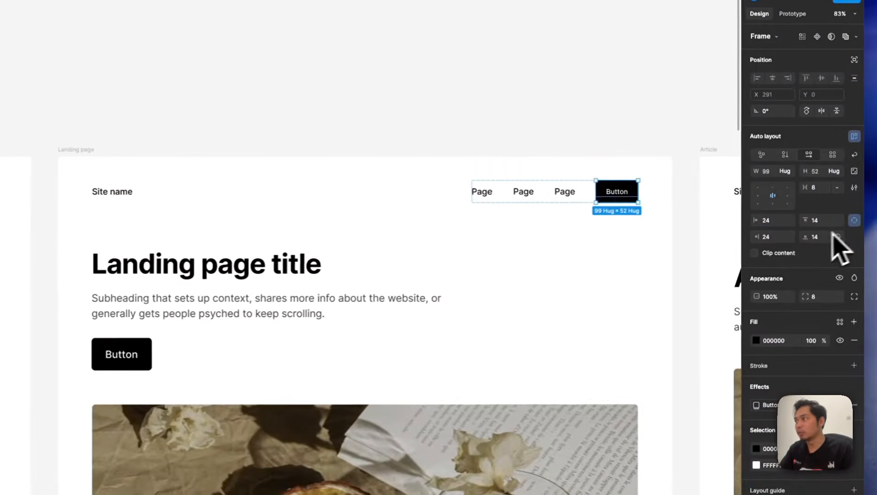
pyautogui.click(771, 237)
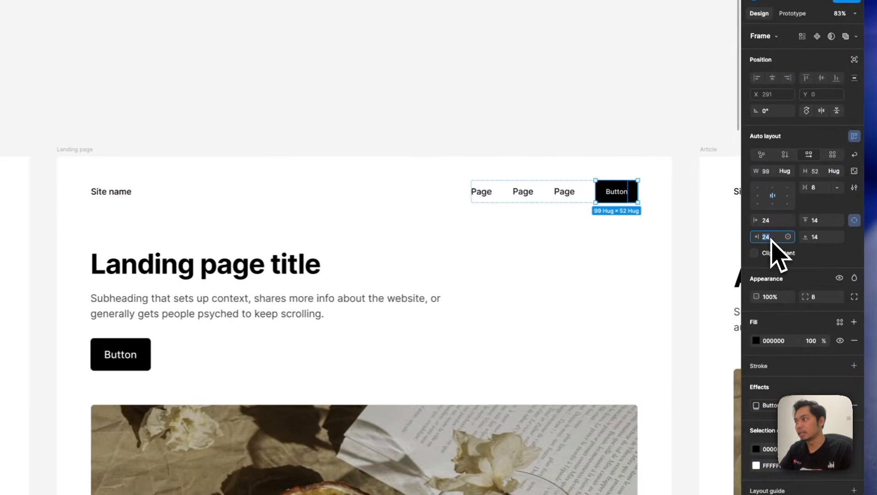
pyautogui.click(771, 222)
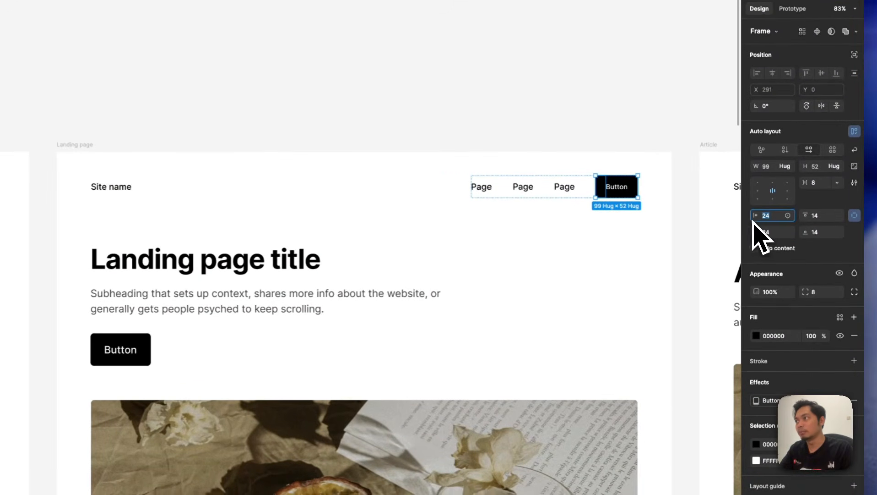
pyautogui.click(818, 217)
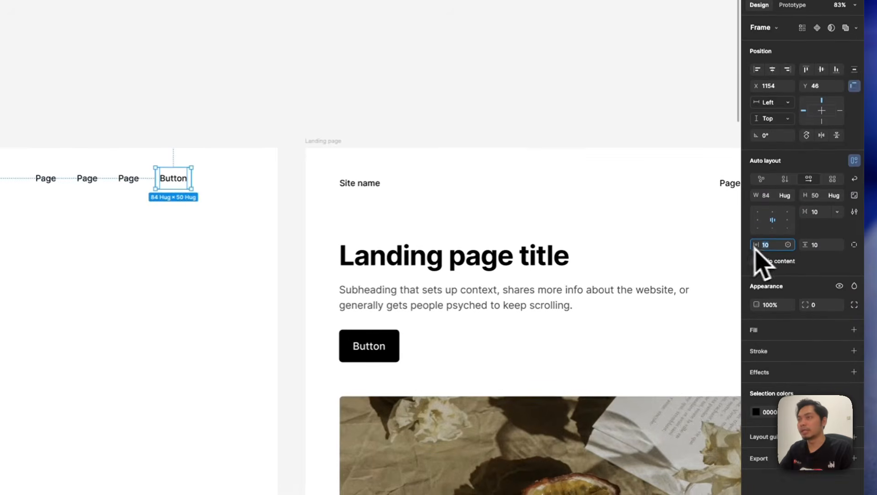
# Set the new Button frame's padding to 24 horizontal and 14 vertical, and give it a black 000000 fill
pyautogui.click(773, 248)
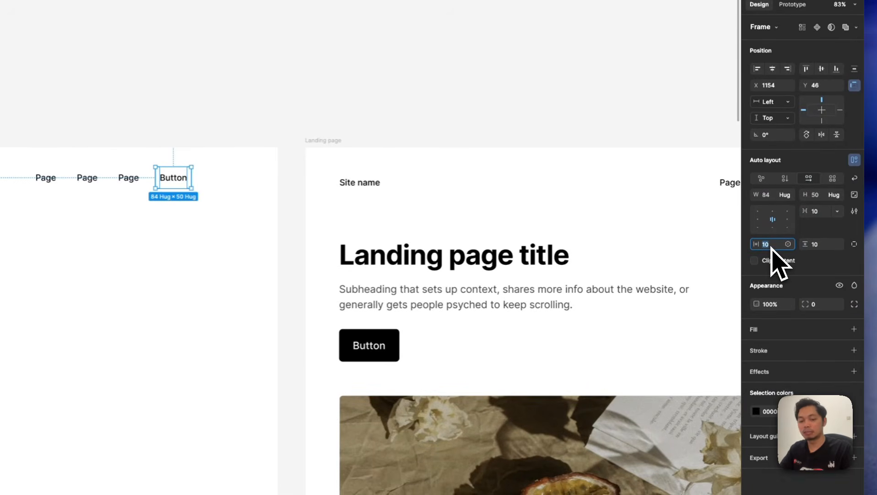
pyautogui.click(816, 246)
pyautogui.press('Return')
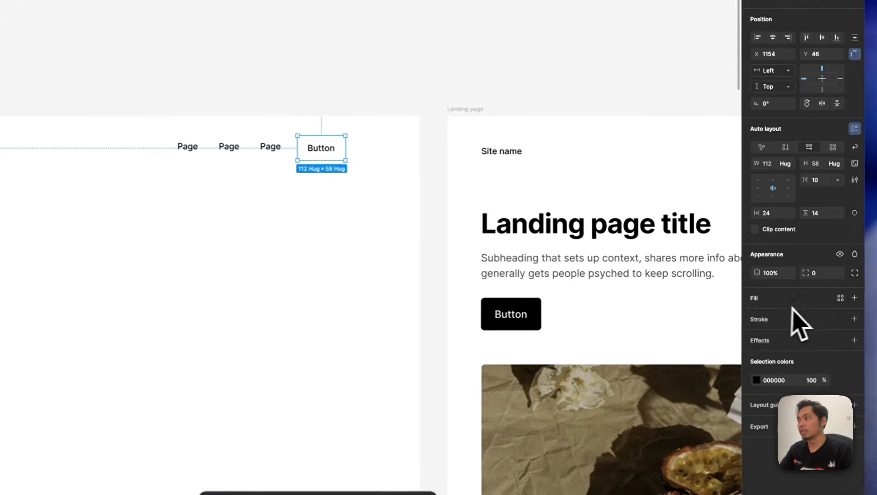
pyautogui.click(855, 298)
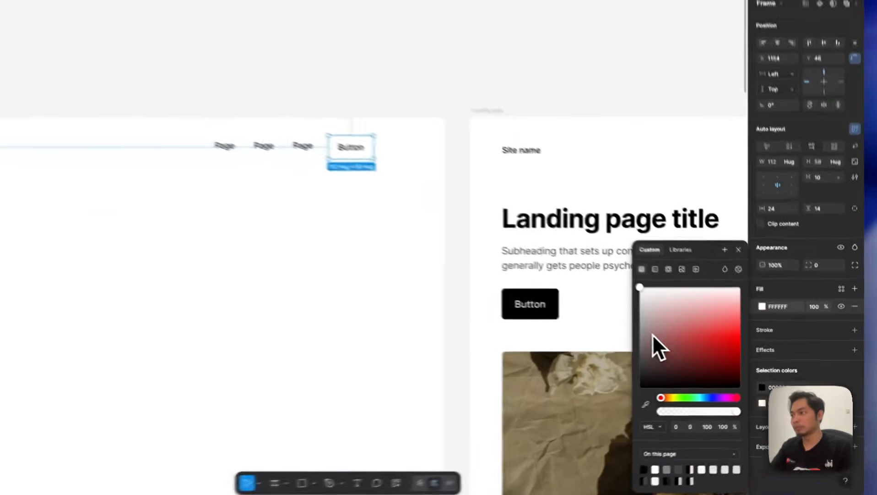
pyautogui.moveTo(653, 334); pyautogui.dragTo(622, 408)
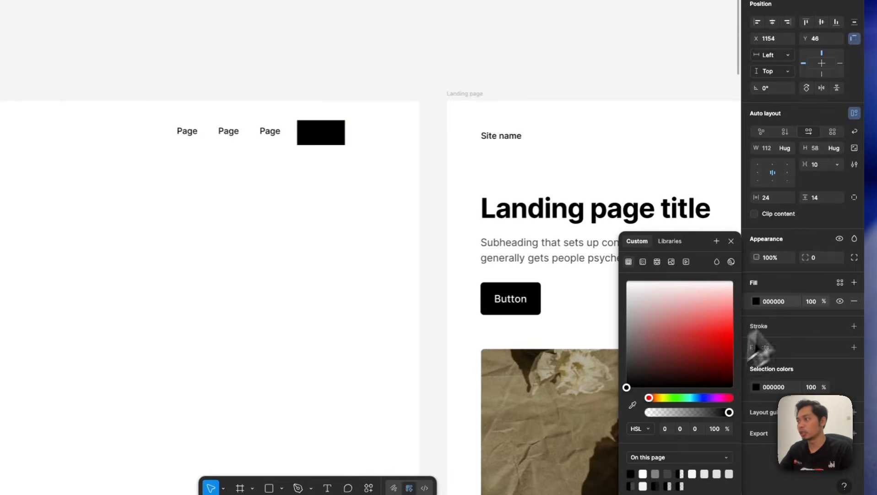
# Set the fill of the text inside the new black button to white FFFFFF
pyautogui.click(772, 306)
pyautogui.doubleClick(322, 133)
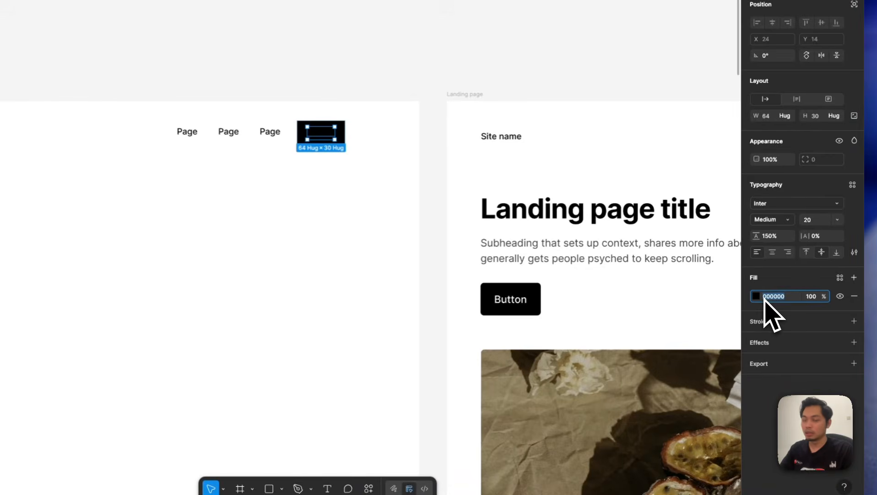
pyautogui.write('fffffff')
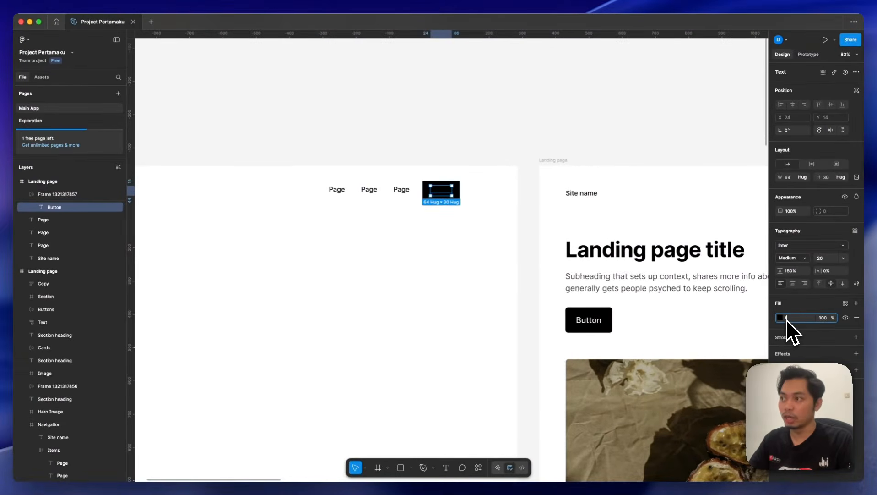
pyautogui.press('Return')
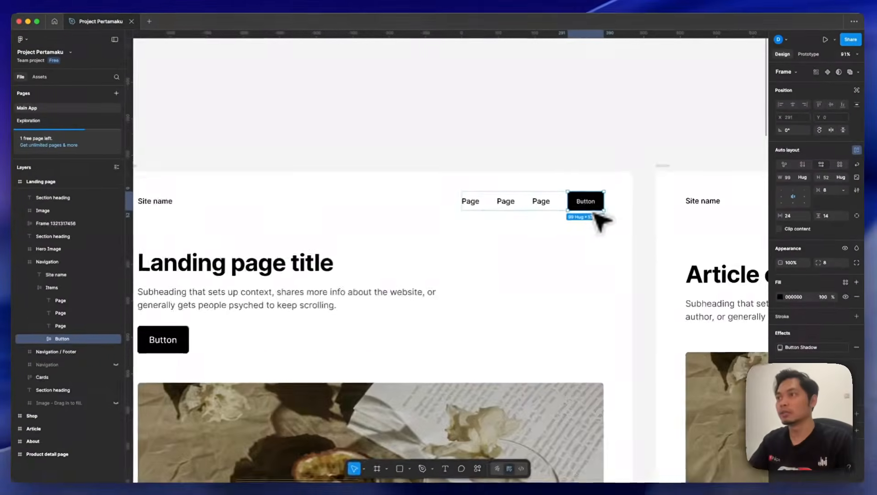
# Give the new button frame a corner radius of 8 and rename its layer Button
pyautogui.hscroll(-10, 597, 216)
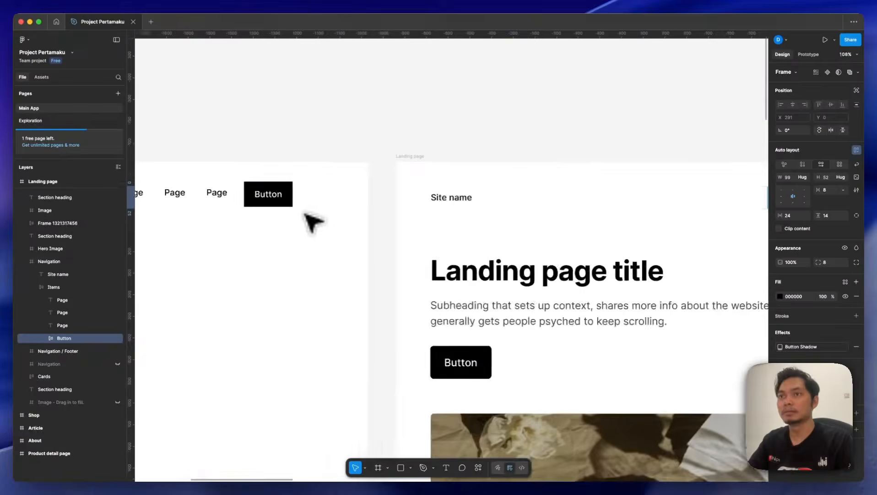
pyautogui.click(279, 198)
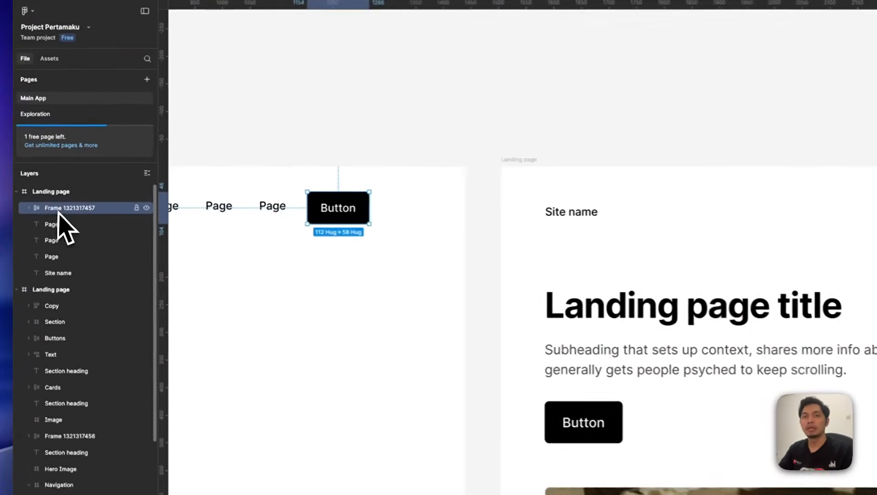
pyautogui.doubleClick(50, 197)
pyautogui.write('Button')
pyautogui.press('Return')
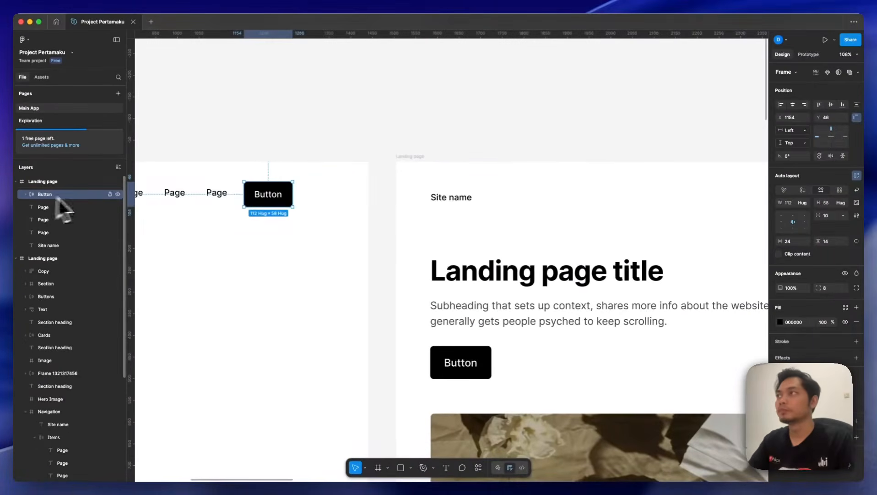
# Inspect the Button Shadow effect style applied to the button in the reference page's navigation bar
pyautogui.hscroll(10, 377, 183)
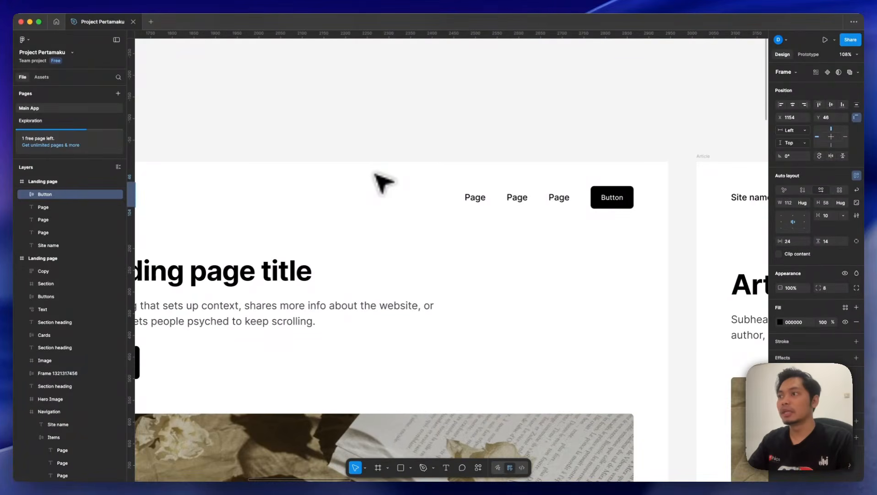
pyautogui.click(609, 204)
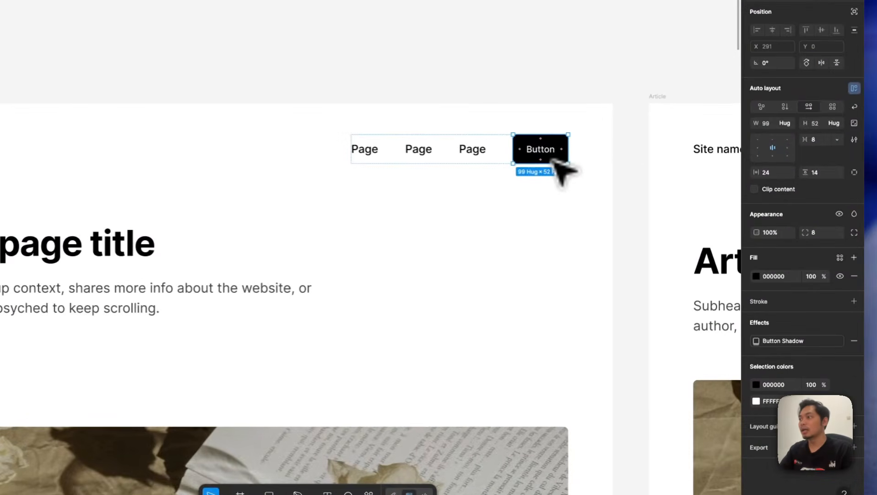
pyautogui.click(842, 341)
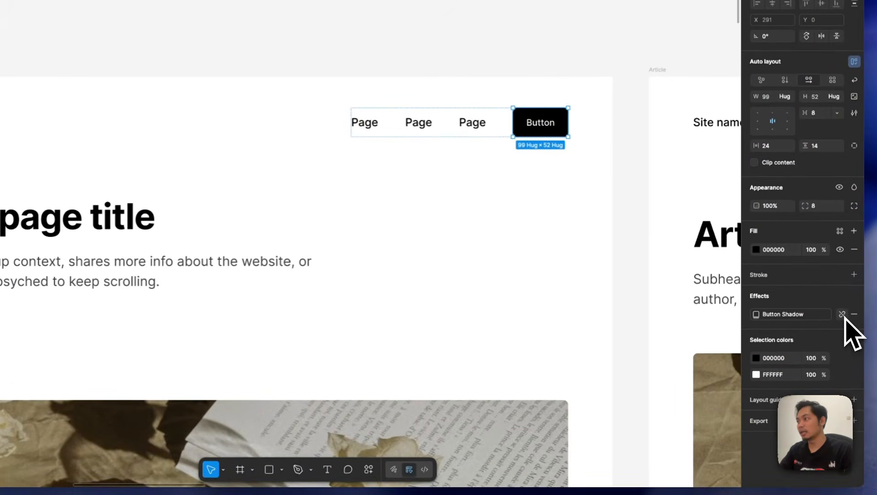
pyautogui.click(756, 341)
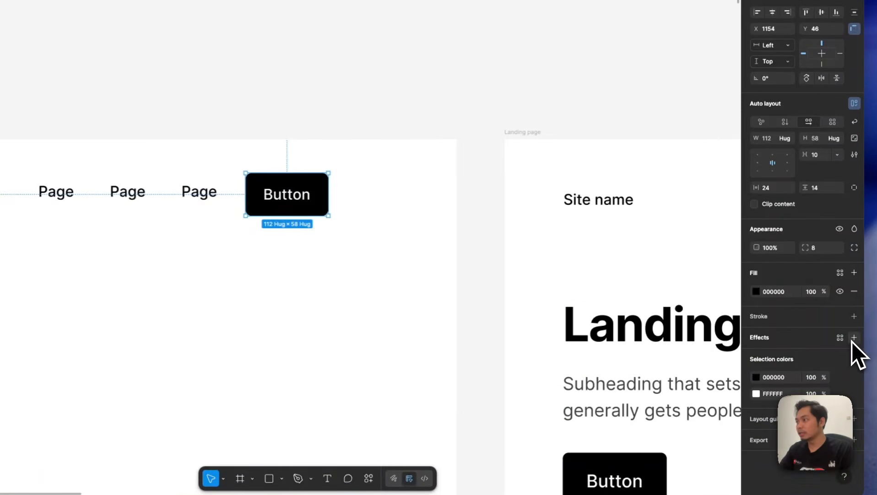
# Add a drop shadow to the new button with X 0, Y 1, blur 2 and colour 000000 at 5% opacity
pyautogui.click(854, 339)
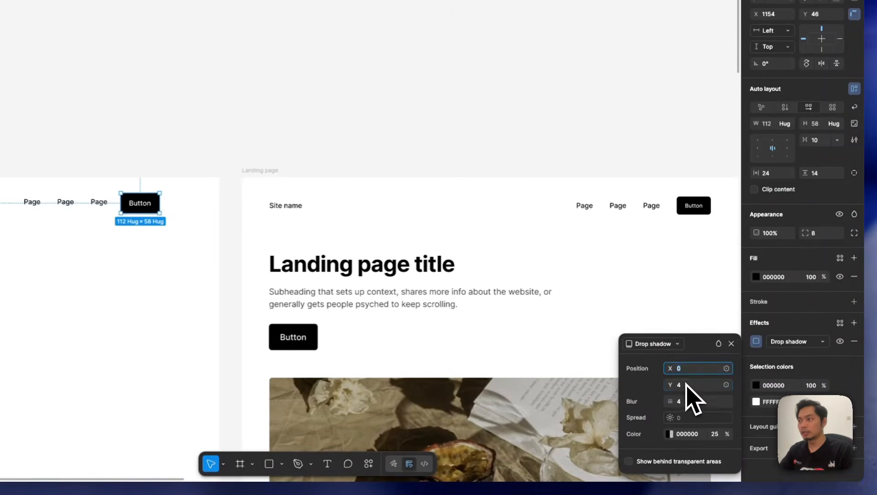
pyautogui.click(689, 405)
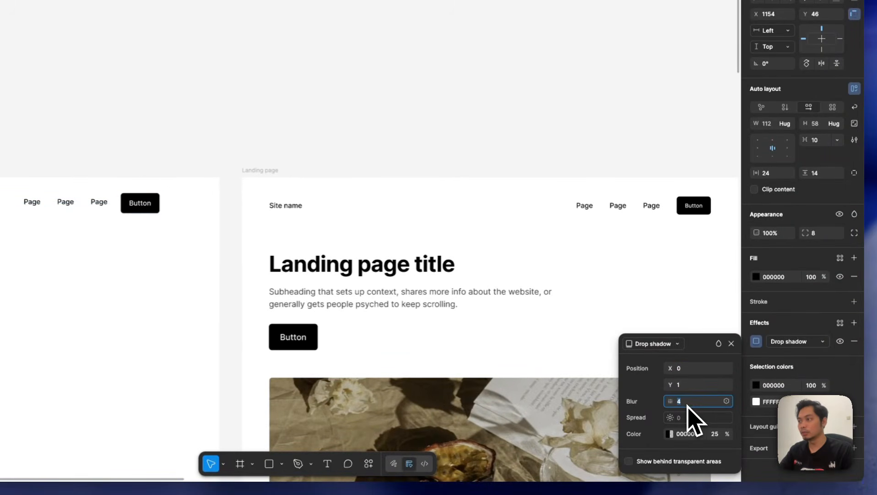
pyautogui.click(687, 433)
pyautogui.click(715, 433)
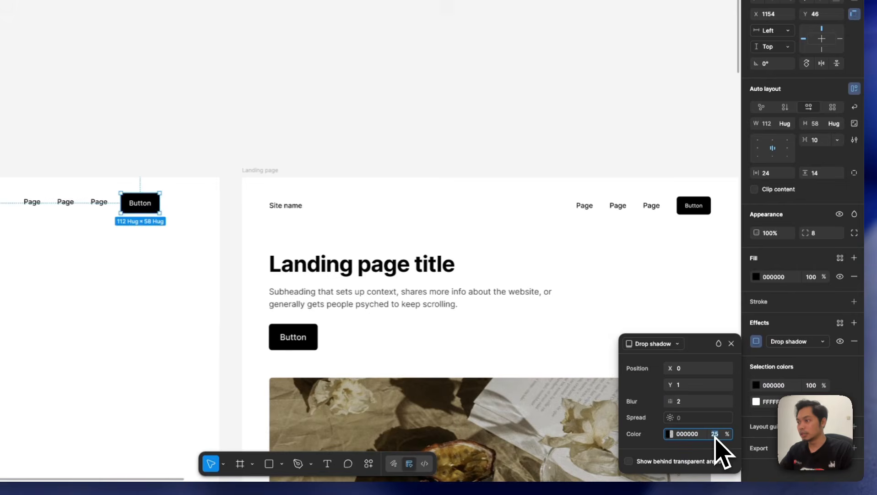
pyautogui.write('5')
pyautogui.press('Return')
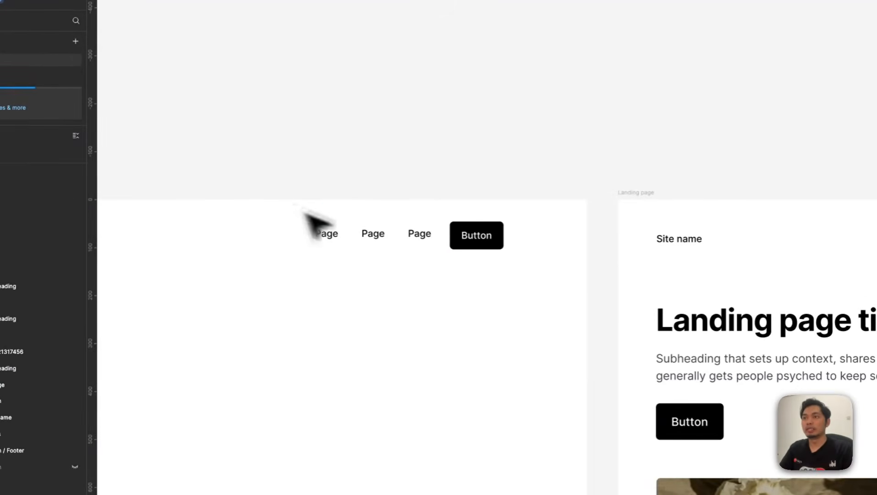
# Wrap the three Page links and the button in a horizontal auto layout with a gap of 48
pyautogui.moveTo(276, 203); pyautogui.dragTo(549, 311)
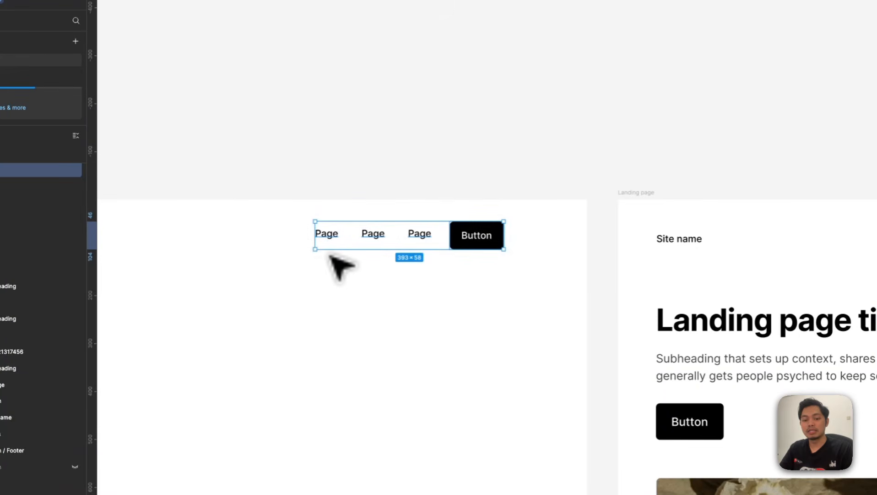
pyautogui.hotkey('shift', 'a')
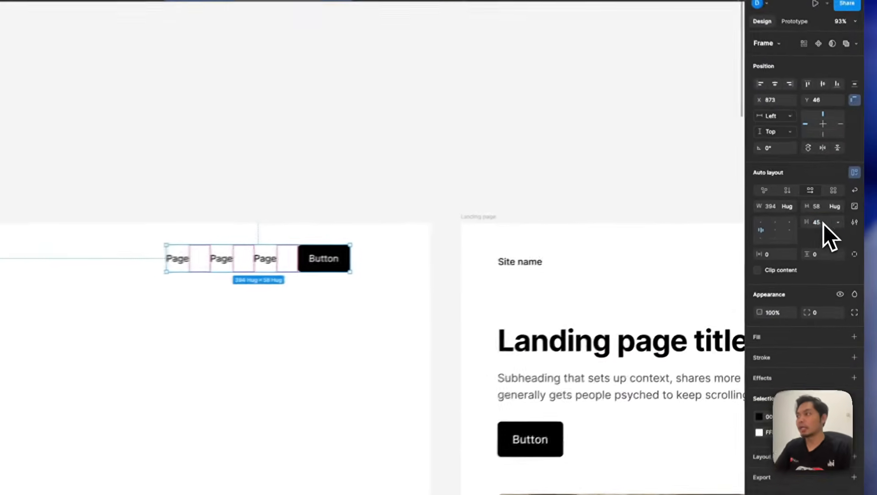
pyautogui.click(823, 223)
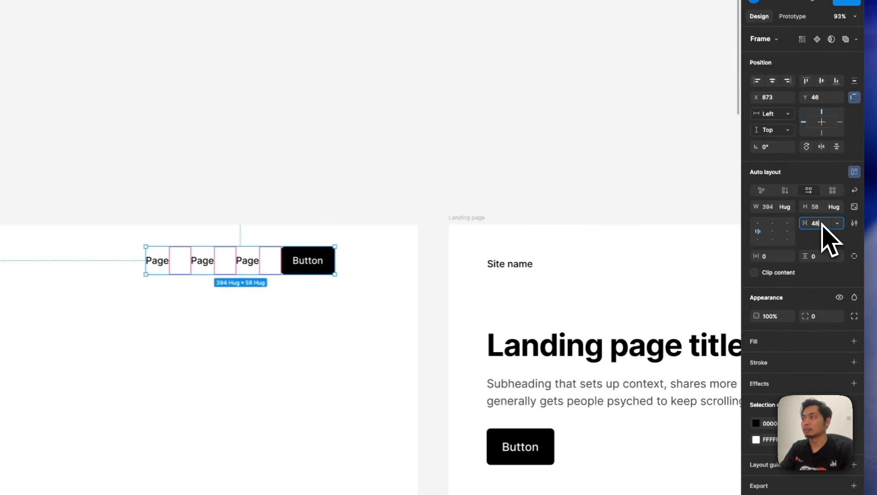
pyautogui.write('48')
pyautogui.press('Return')
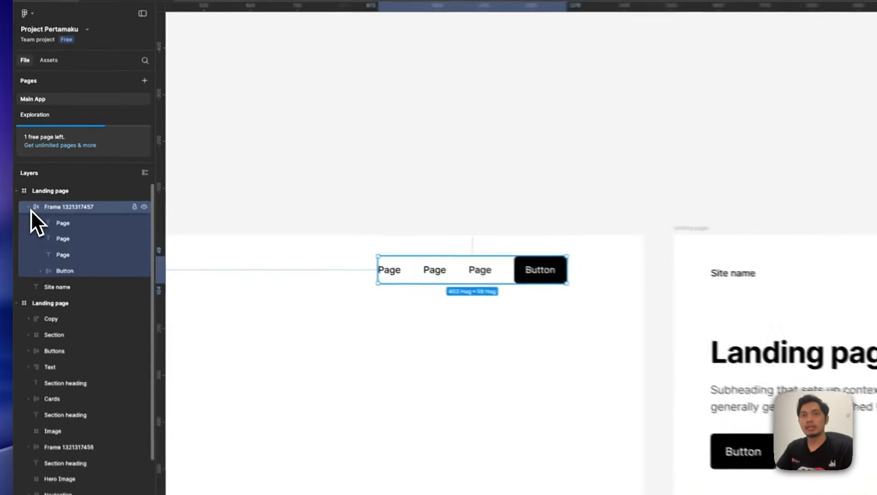
# Collapse the new auto layout frame in the layer list and rename it Items
pyautogui.click(29, 207)
pyautogui.doubleClick(65, 209)
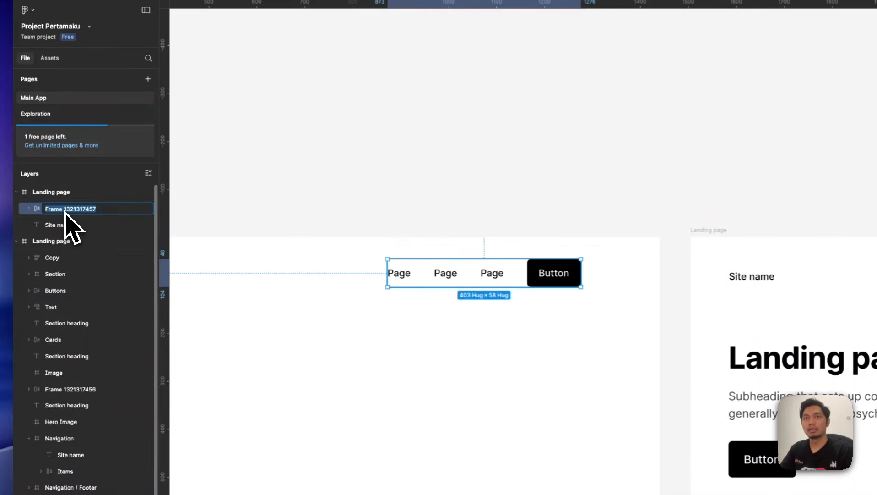
pyautogui.press('Return')
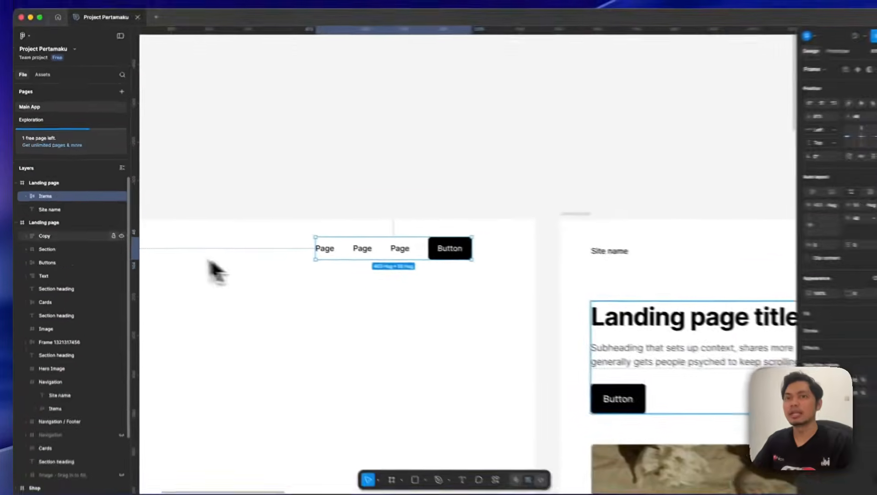
# Create another Page text below the link row and insert it into the Items auto layout as the second link
pyautogui.click(344, 302)
pyautogui.moveTo(347, 299); pyautogui.dragTo(429, 269)
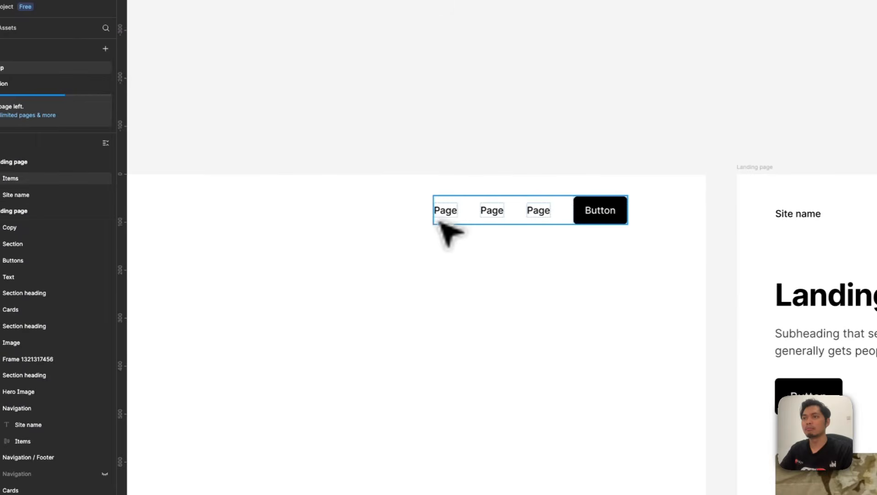
pyautogui.moveTo(448, 214); pyautogui.dragTo(403, 261)
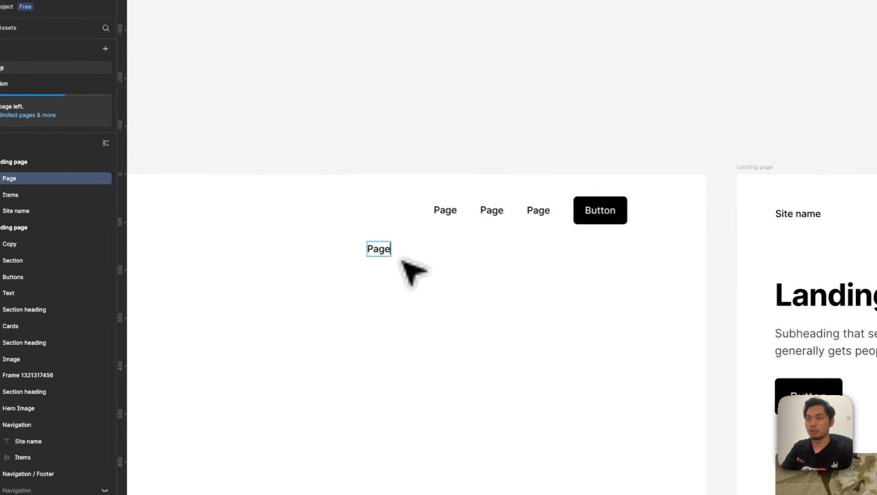
pyautogui.press('Escape')
pyautogui.moveTo(379, 250); pyautogui.dragTo(562, 216)
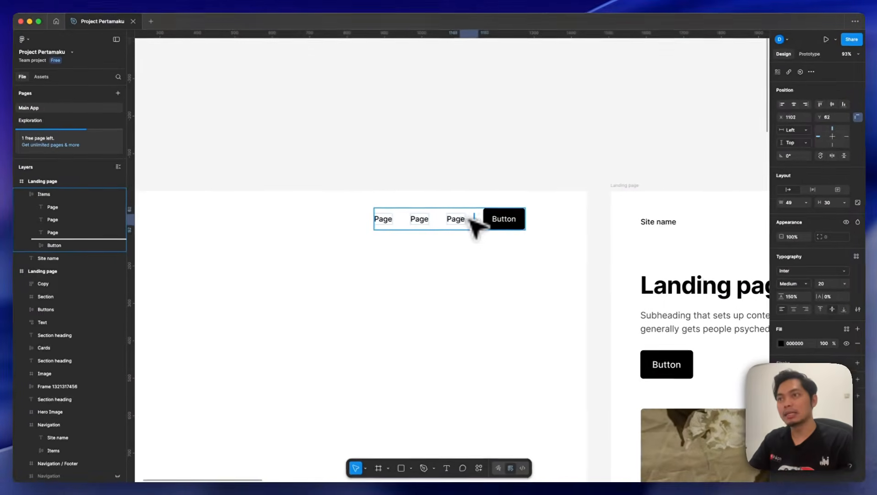
pyautogui.moveTo(472, 221); pyautogui.dragTo(403, 225)
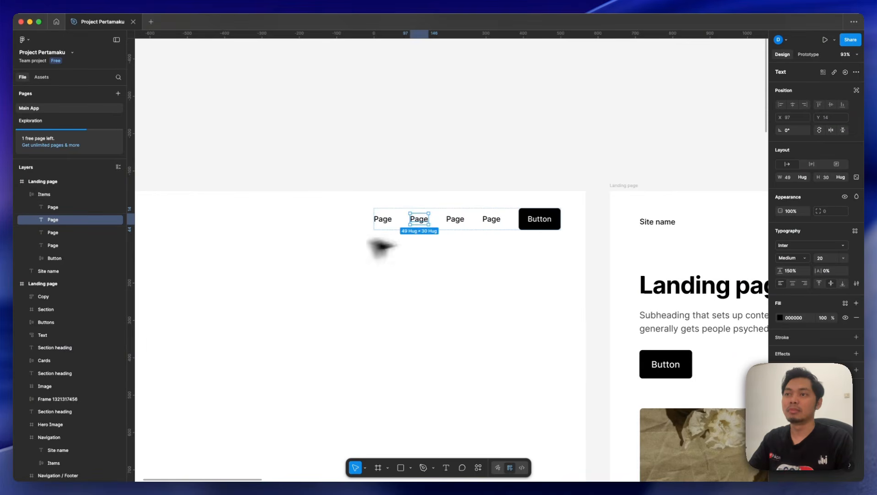
# Try placing a new Page text among the links with the Items auto layout removed, and delete the extra second Page link
pyautogui.click(52, 194)
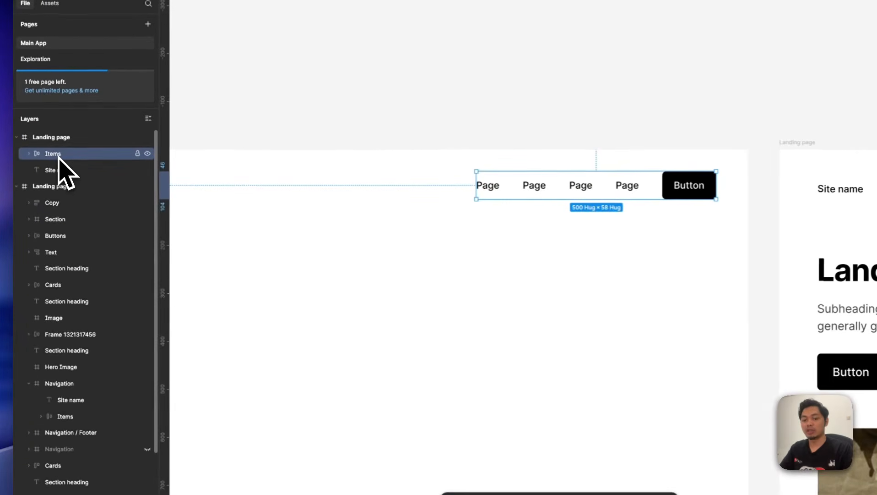
pyautogui.rightClick(58, 156)
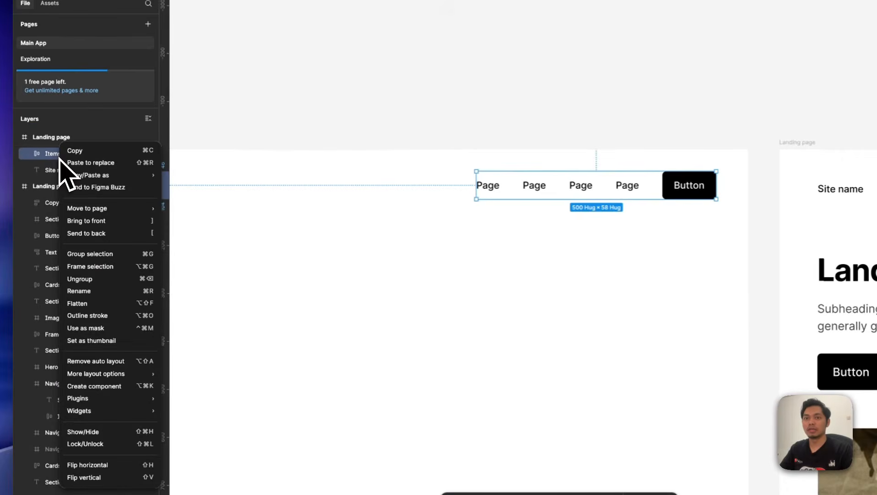
pyautogui.click(104, 359)
pyautogui.write('Page')
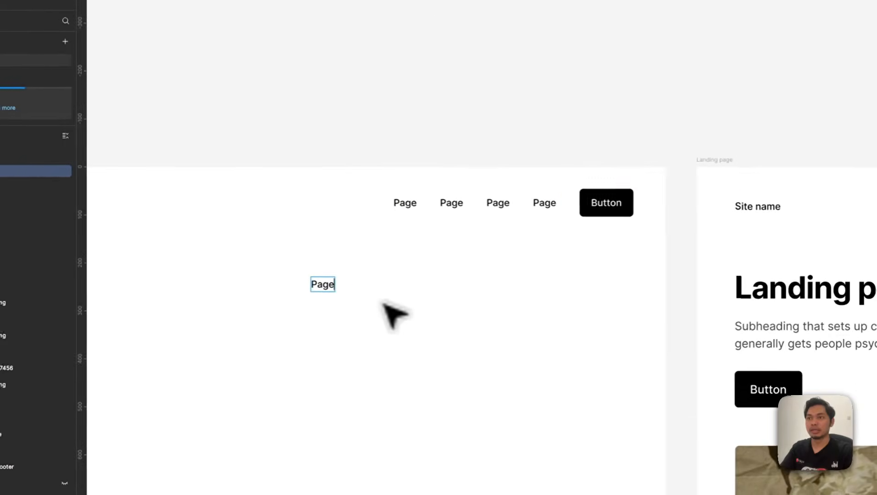
pyautogui.press('Escape')
pyautogui.moveTo(324, 285); pyautogui.dragTo(440, 208)
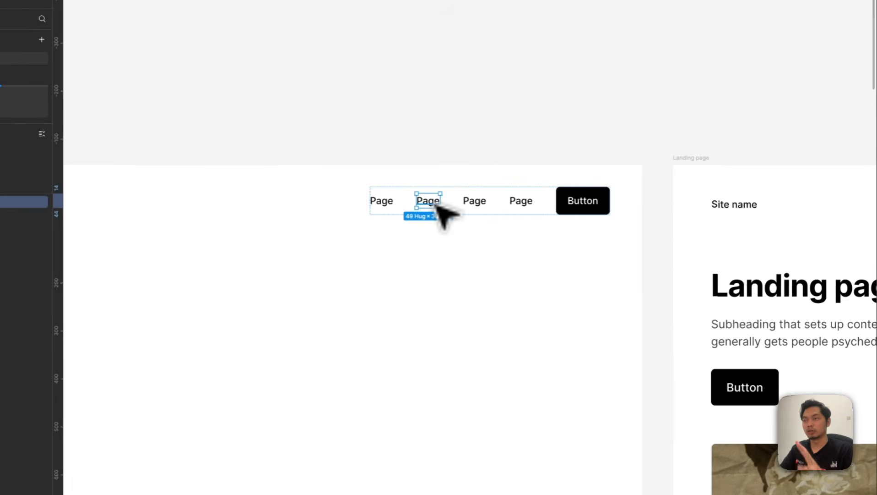
pyautogui.press('BackSpace')
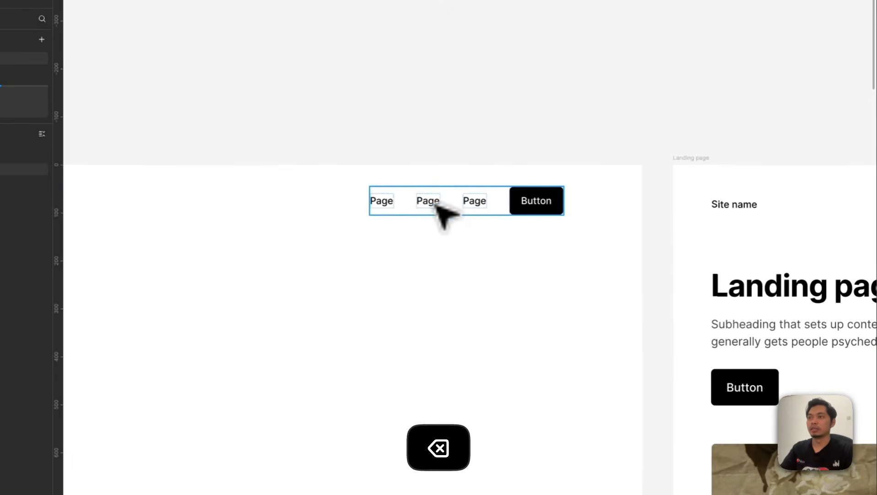
# Wrap Site name and the Items frame in a shared auto layout frame and rename it Navigation
pyautogui.hotkey('shift', 'a')
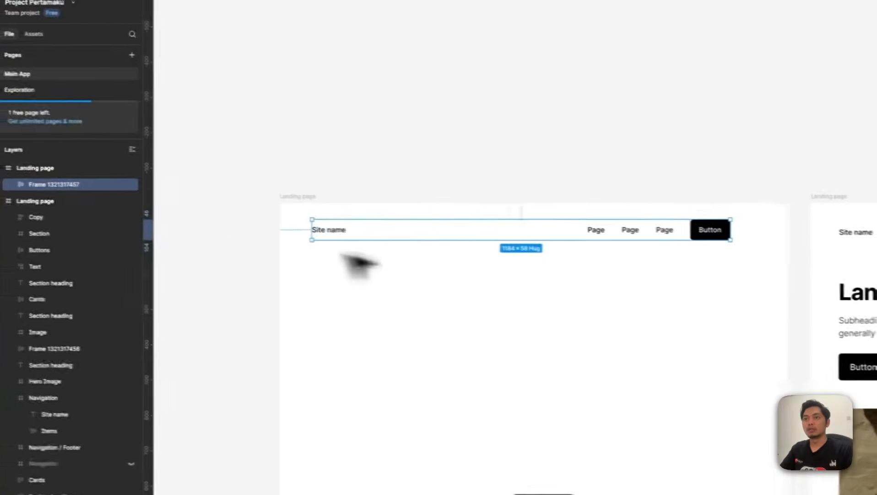
pyautogui.doubleClick(76, 206)
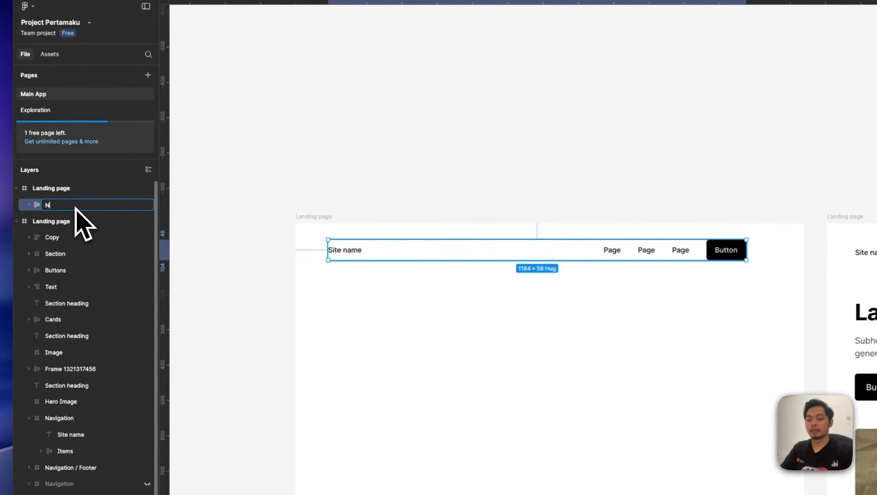
pyautogui.write('Navigation')
pyautogui.press('Return')
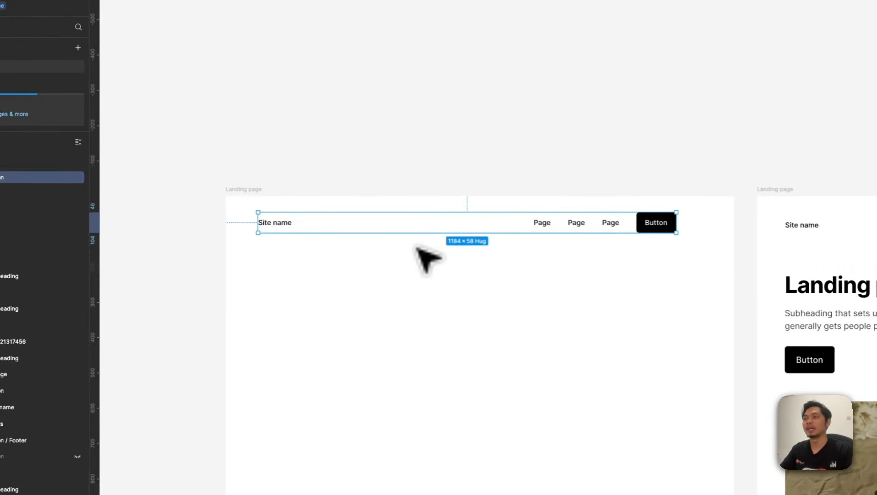
# Examine the spacing around Site name inside the reference page's navigation bar
pyautogui.hscroll(1, 381, 249)
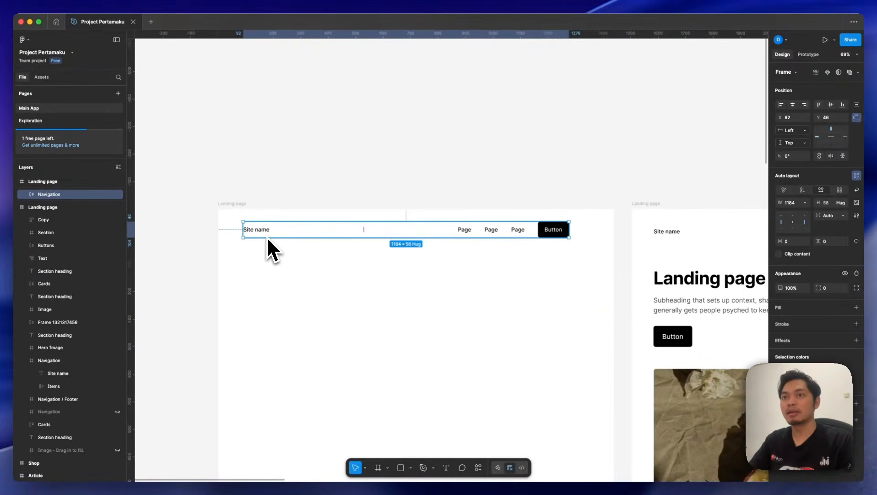
pyautogui.click(220, 204)
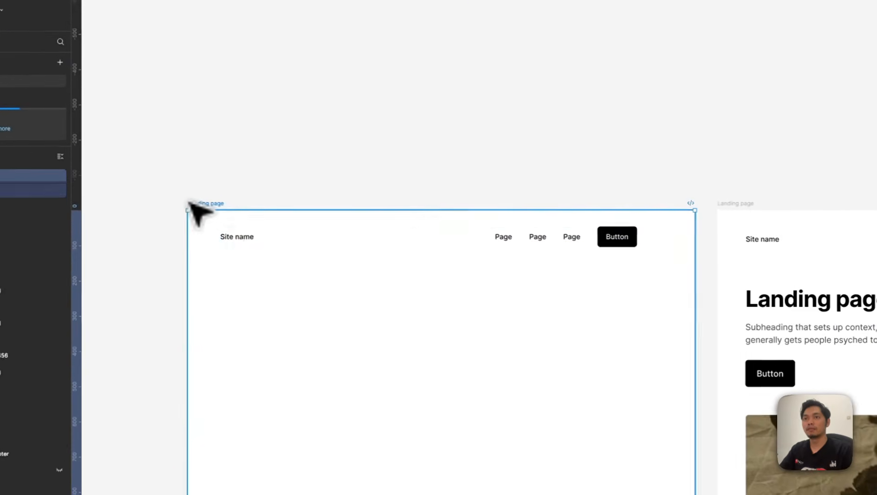
pyautogui.click(261, 239)
pyautogui.hscroll(8, 513, 265)
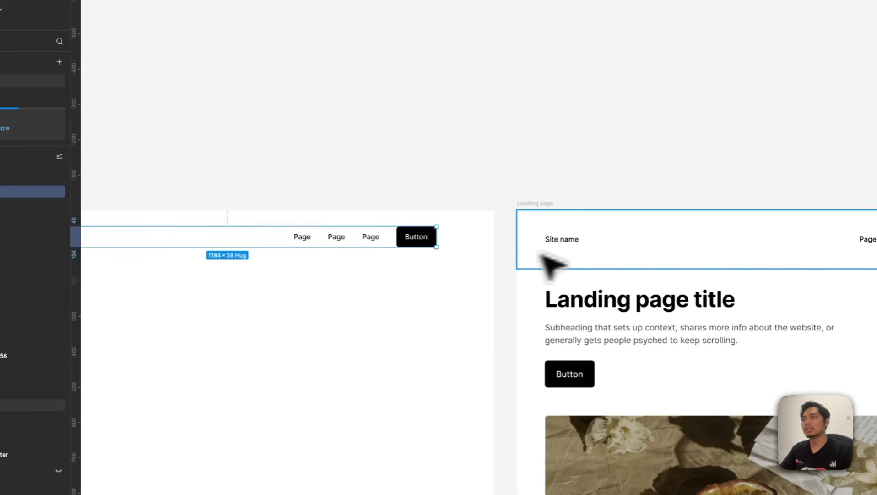
pyautogui.hscroll(2, 495, 264)
pyautogui.doubleClick(345, 239)
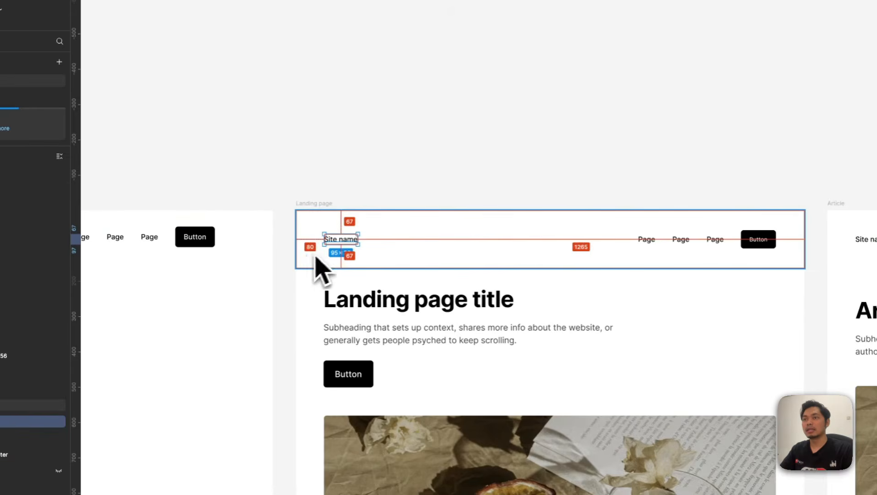
pyautogui.click(646, 236)
pyautogui.click(565, 196)
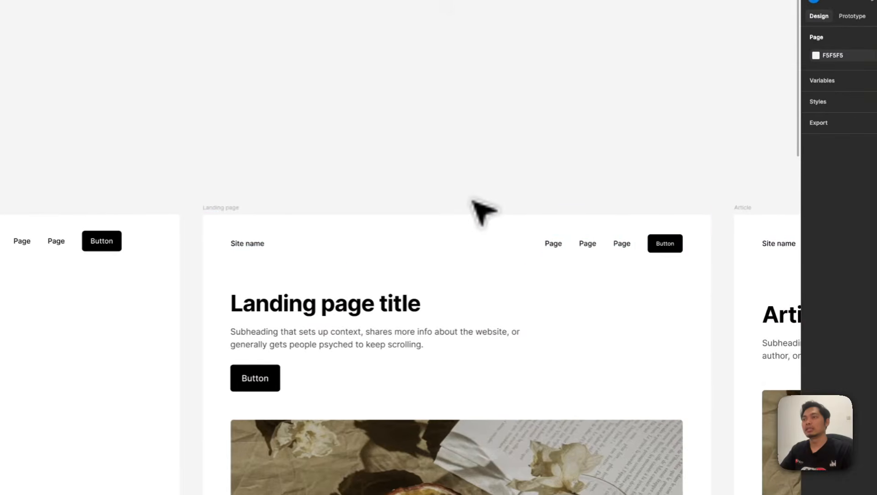
# Set the Navigation auto layout's padding to 80 horizontally and 56 vertically
pyautogui.hscroll(-11, 483, 211)
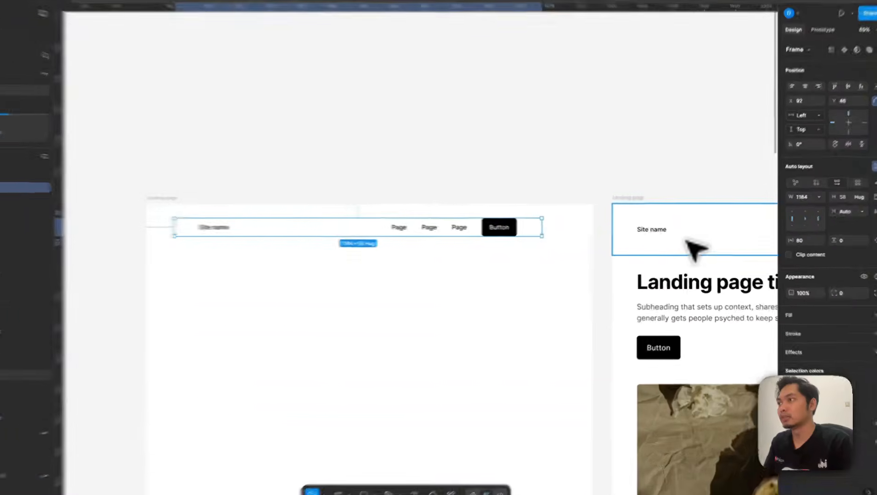
pyautogui.click(751, 242)
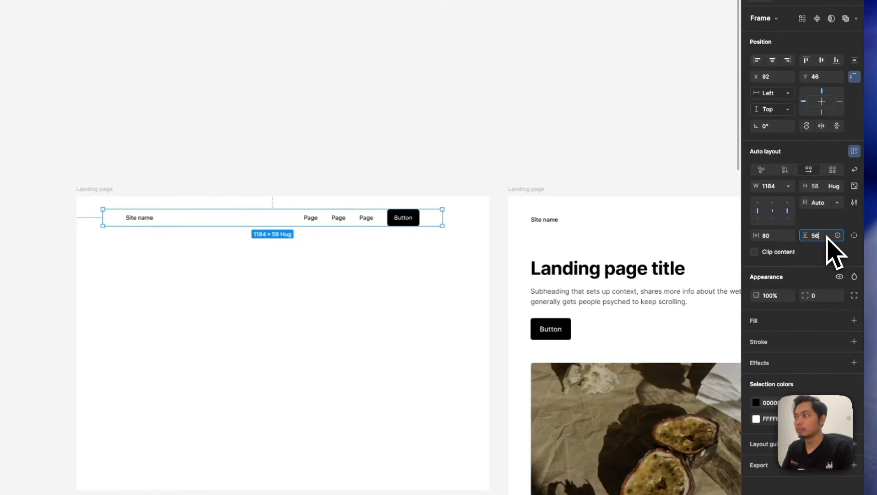
pyautogui.press('Return')
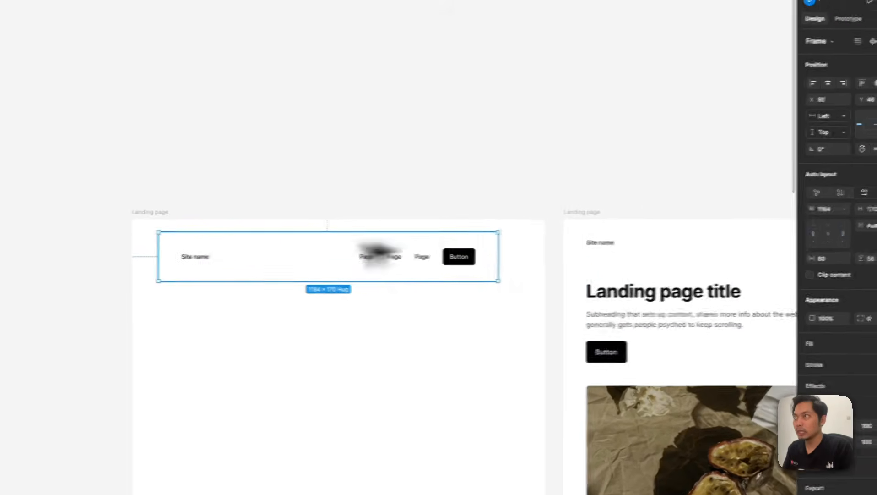
# Align Navigation with the new Landing page frame's top-left corner and stretch it to a width of 1440
pyautogui.moveTo(194, 257); pyautogui.dragTo(165, 250)
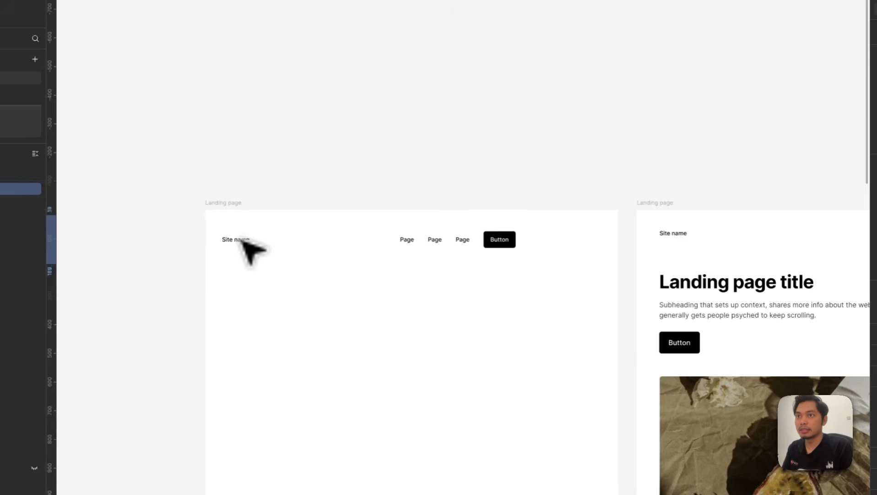
pyautogui.moveTo(242, 239); pyautogui.dragTo(245, 234)
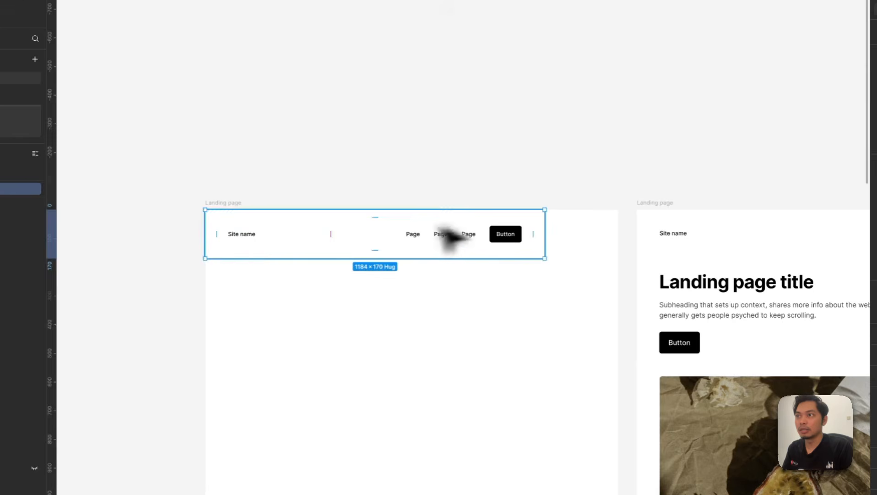
pyautogui.moveTo(583, 225); pyautogui.dragTo(616, 225)
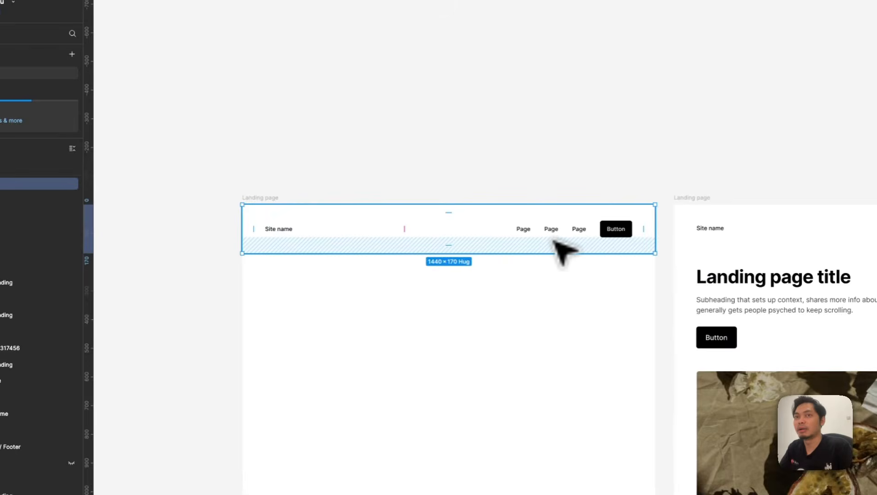
# Add the text "Landing page title" below the navigation in the new Landing page frame
pyautogui.scroll(-1, 467, 257)
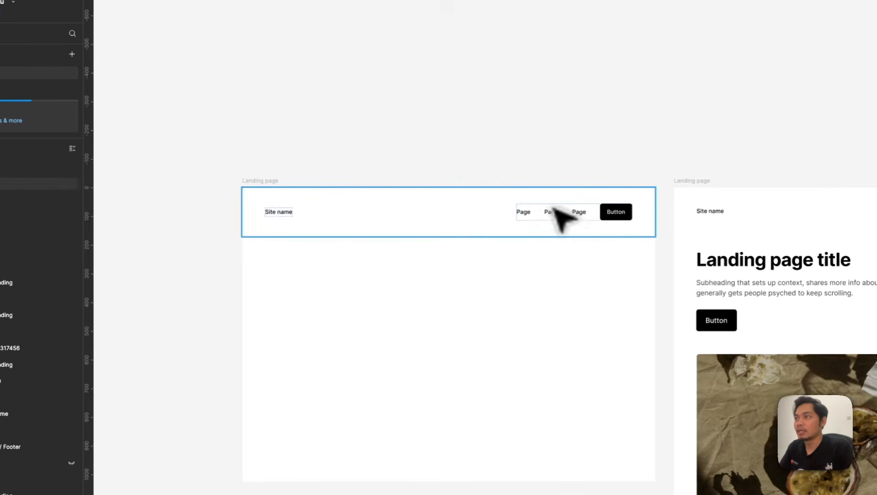
pyautogui.hscroll(3, 570, 224)
pyautogui.hscroll(2, 570, 211)
pyautogui.click(549, 247)
pyautogui.scroll(-4, 549, 246)
pyautogui.scroll(1, 545, 244)
pyautogui.hscroll(-1, 544, 243)
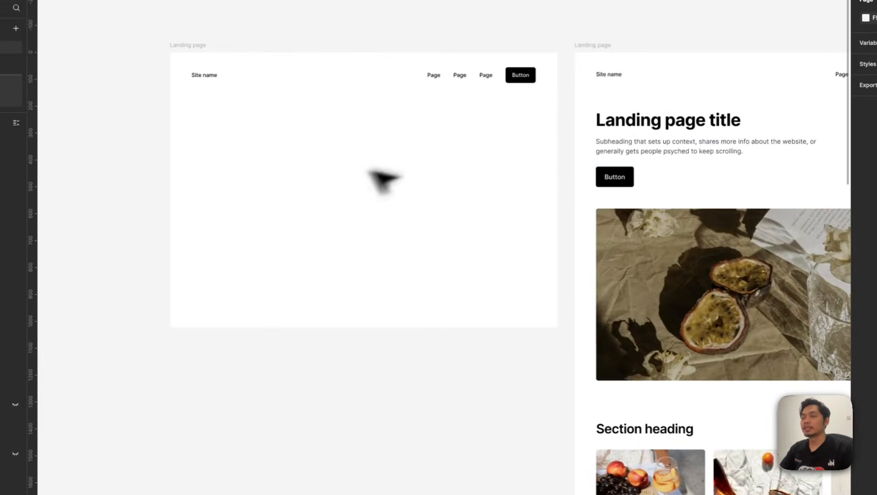
pyautogui.moveTo(315, 183); pyautogui.dragTo(287, 193)
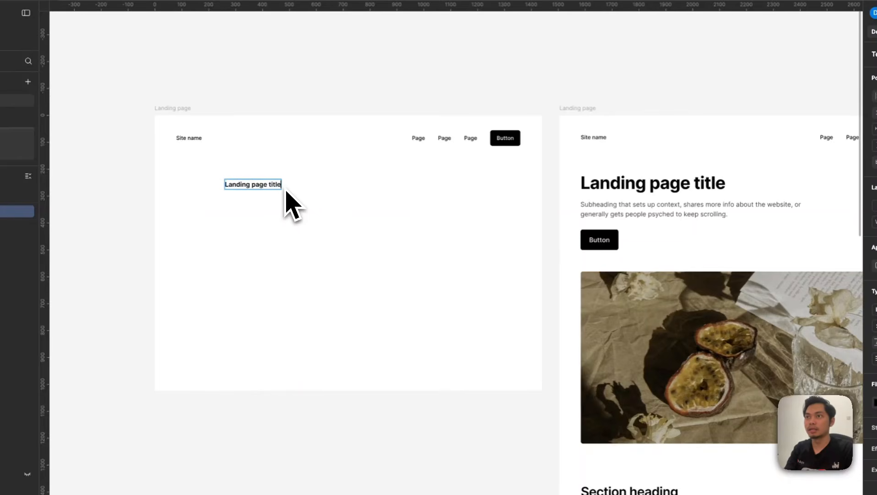
pyautogui.moveTo(242, 188); pyautogui.dragTo(214, 194)
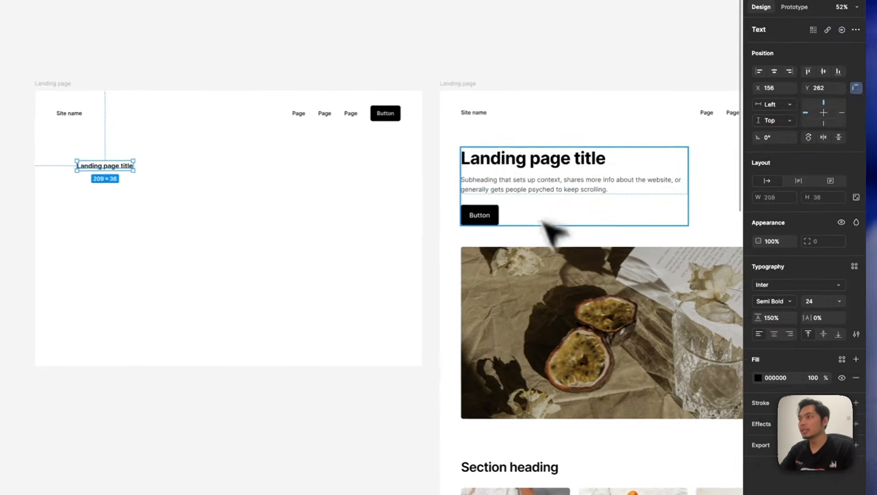
# Style the new title as Inter Bold 64 with auto line height and -2% letter spacing, aligned with Site name
pyautogui.keyDown('super'); pyautogui.click(566, 161); pyautogui.keyUp('super')
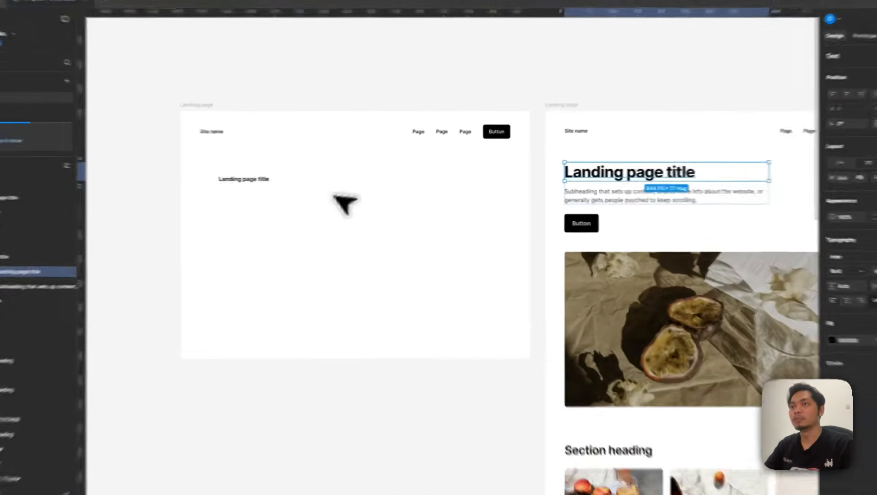
pyautogui.click(321, 189)
pyautogui.click(826, 300)
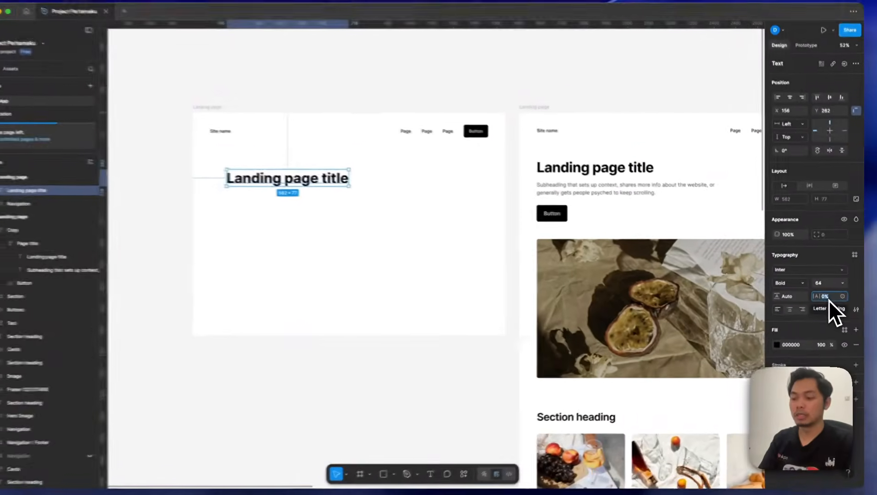
pyautogui.write('-2')
pyautogui.press('Return')
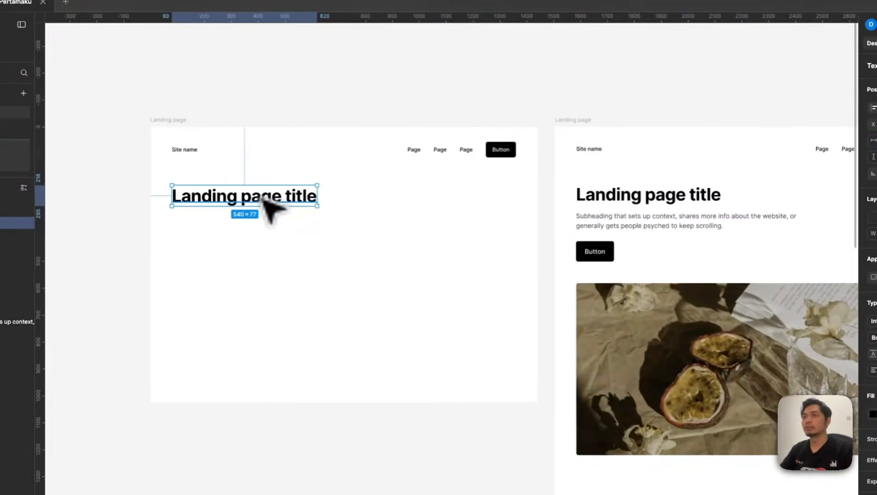
# Add the text "Subheading that sets up context, shares more info about the website, or generally gets people psyched to keep scrolling." below the title
pyautogui.press('t')
pyautogui.click(282, 226)
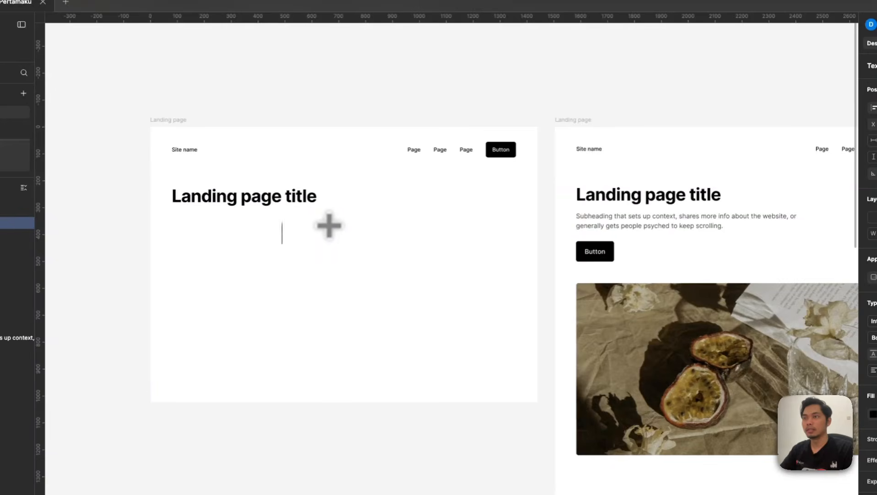
pyautogui.write('Subheading that sets up context, shares more info about the website, or generally gets people psyched to keep scrolling.')
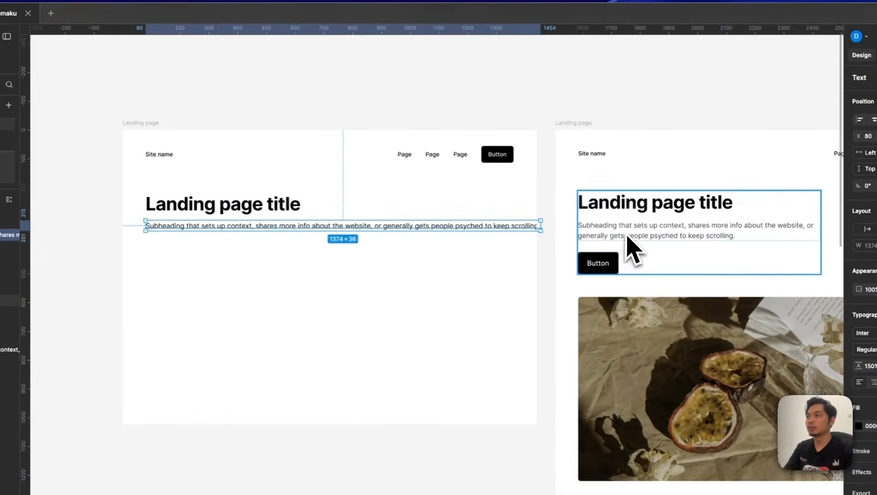
# Detach the reference subheading's text style, and give the new subheading a fixed width of 1231 and a 75% black fill
pyautogui.click(628, 235)
pyautogui.click(628, 234)
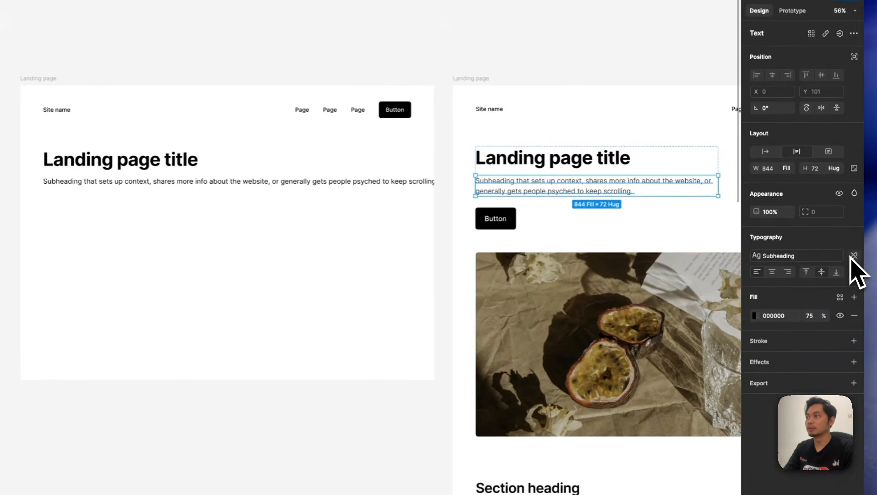
pyautogui.click(855, 255)
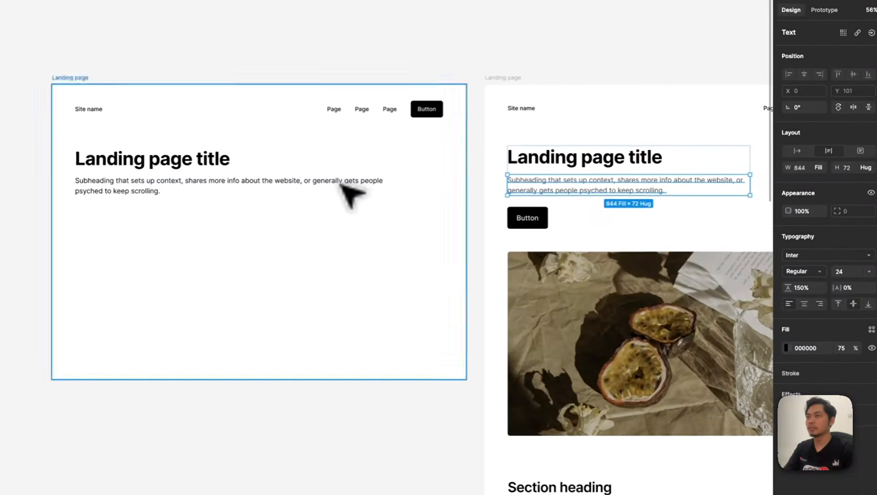
pyautogui.click(341, 160)
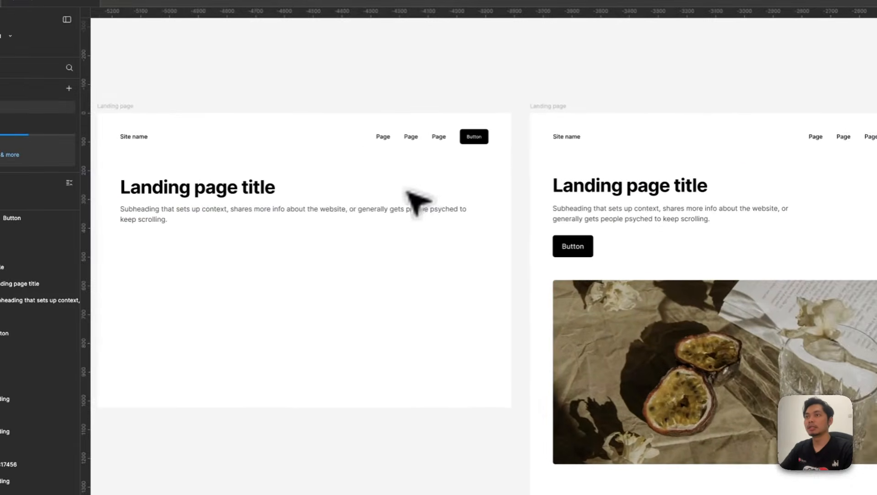
# Try pasting a copy of the navigation's Button into the new page, and delete the pasted copy
pyautogui.hscroll(-2, 407, 189)
pyautogui.scroll(1, 294, 243)
pyautogui.click(563, 137)
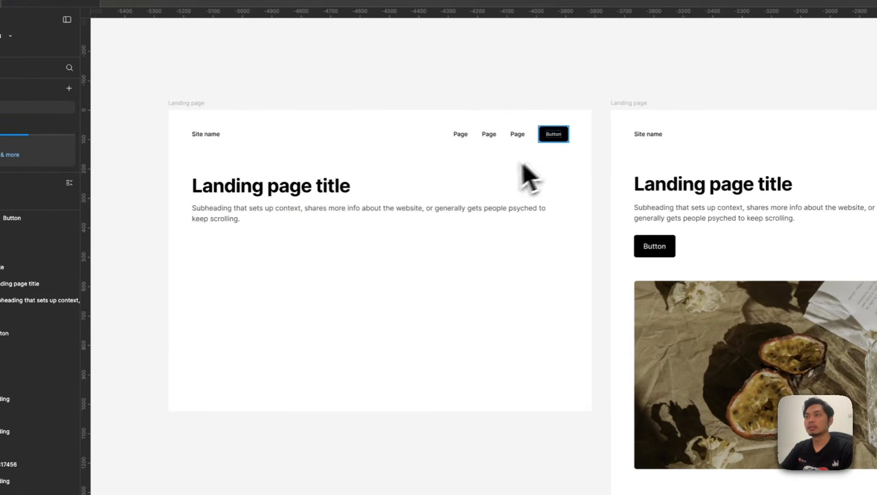
pyautogui.press('super+c')
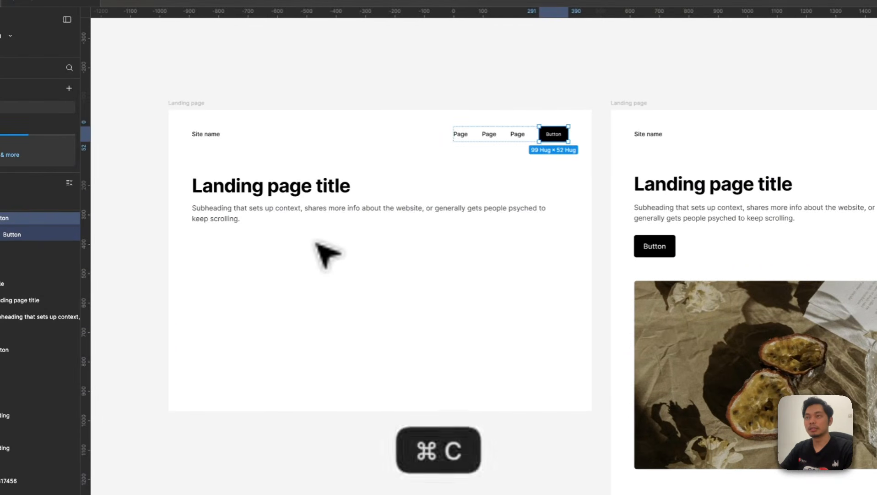
pyautogui.click(238, 219)
pyautogui.press('super+v')
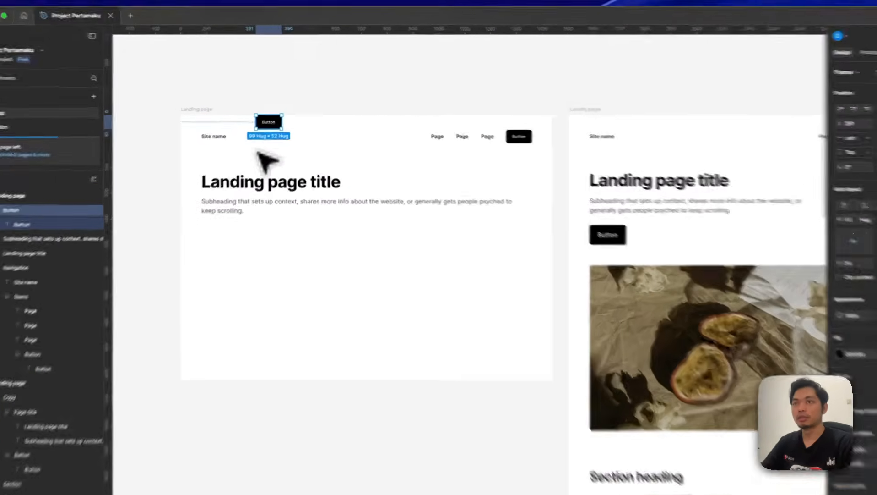
pyautogui.press('BackSpace')
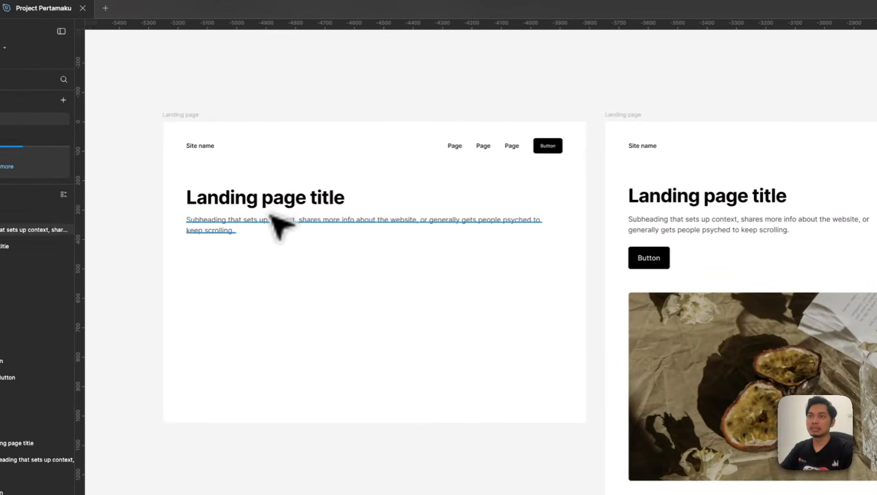
# Try pasting the navigation's Button again with the subheading selected, and undo the paste
pyautogui.click(555, 150)
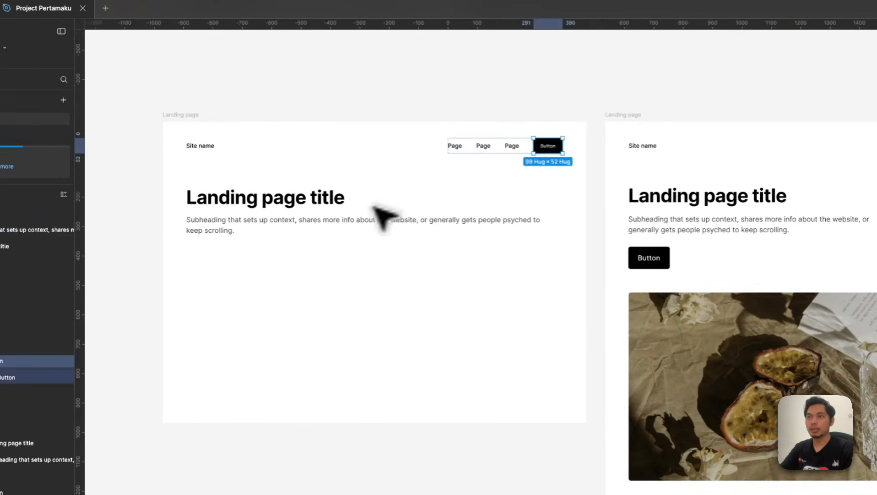
pyautogui.click(298, 227)
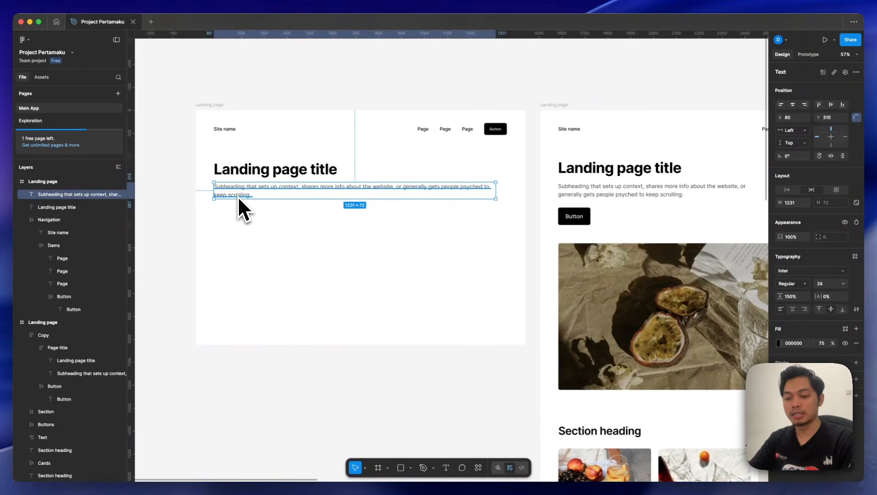
pyautogui.press('super+v')
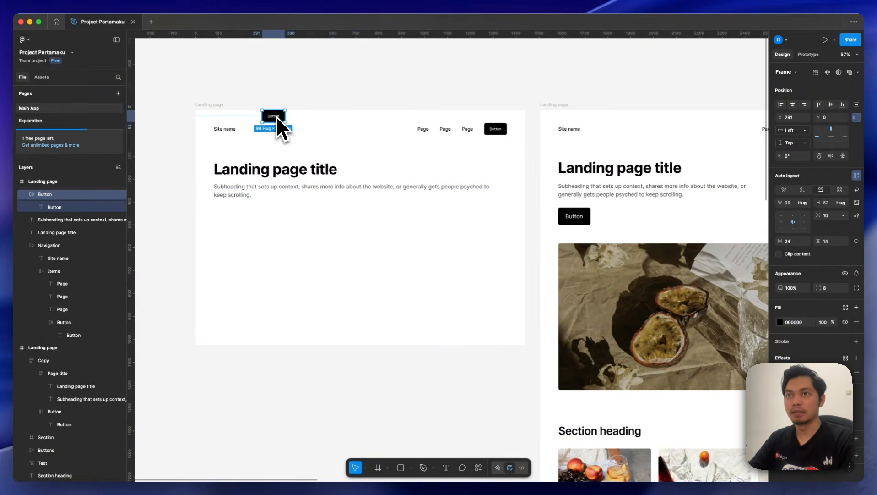
pyautogui.press('super+z')
pyautogui.press('super+z')
pyautogui.press('super+z')
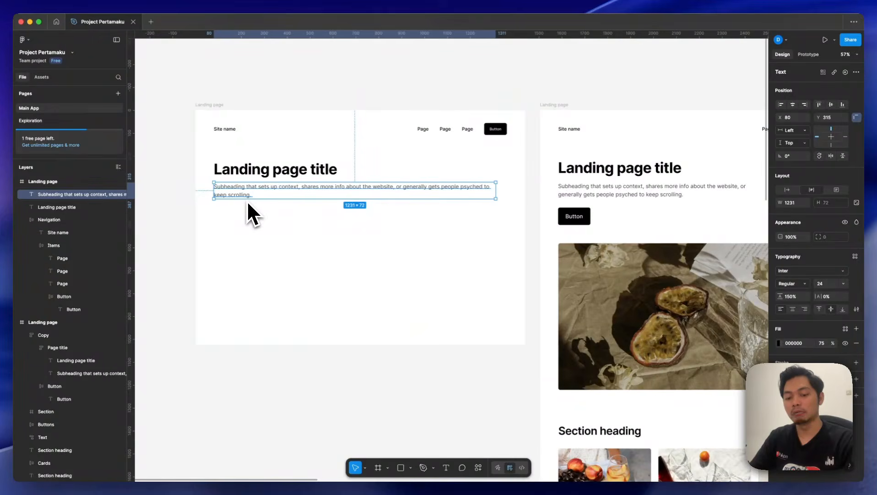
# Paste the copied Button over the subheading and move it directly below, aligned with the text's left edge
pyautogui.press('super+shift+v')
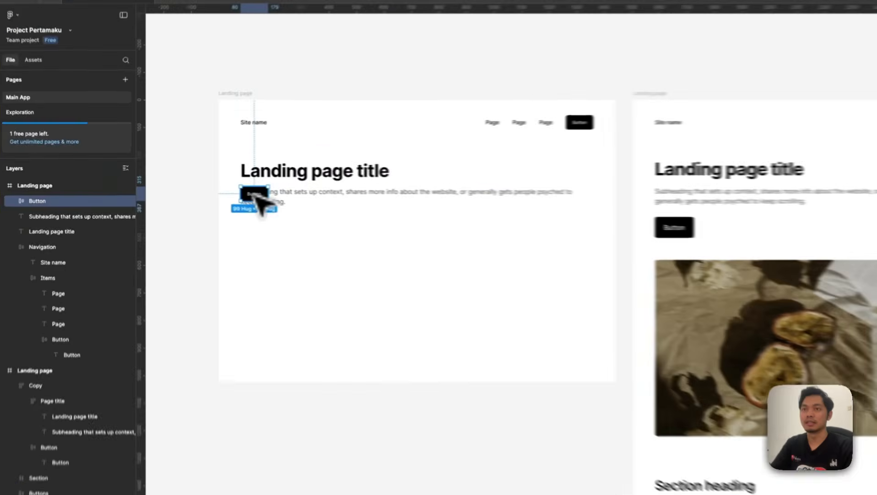
pyautogui.moveTo(253, 191); pyautogui.dragTo(265, 228)
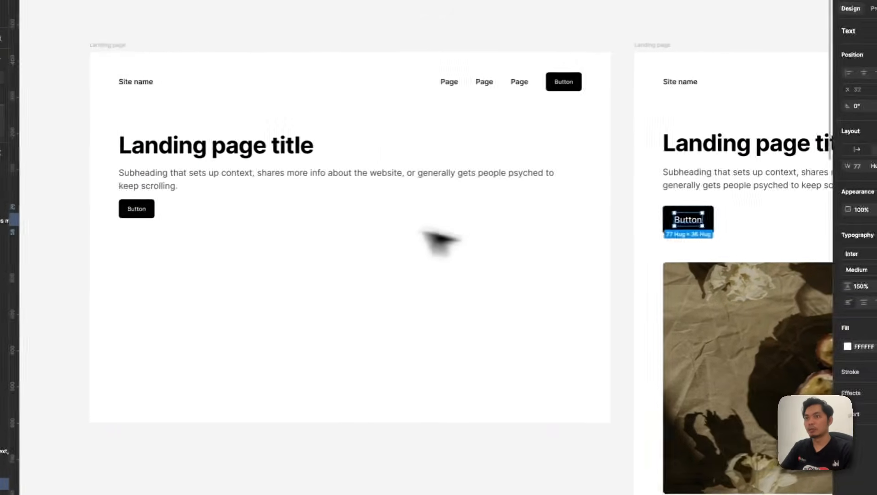
# Enlarge the new button's label to the reference button's text size, and select its parent Button frame
pyautogui.doubleClick(138, 209)
pyautogui.click(847, 251)
pyautogui.click(826, 274)
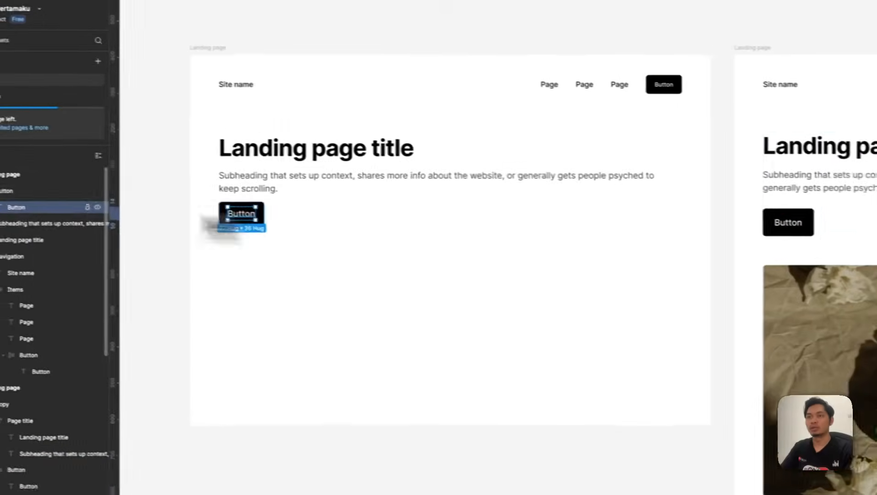
pyautogui.click(60, 190)
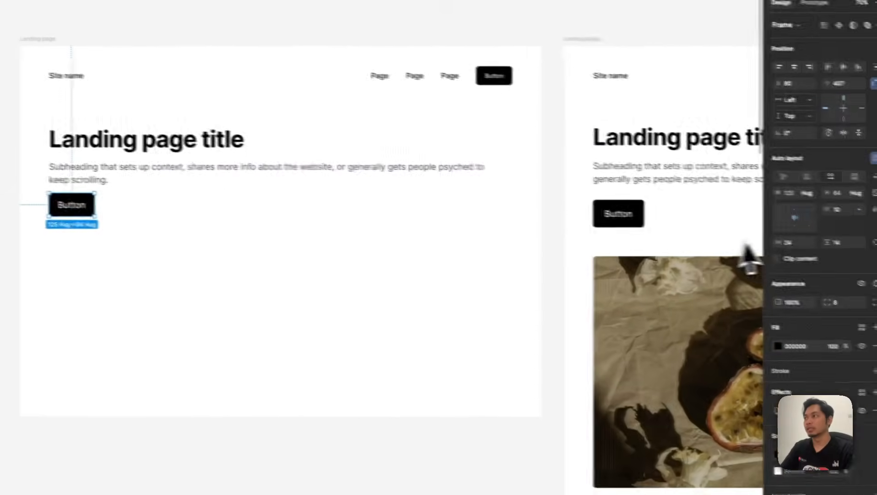
# Set the new hero button's auto layout padding to 32 horizontally and 20 vertically
pyautogui.click(776, 239)
pyautogui.write('32')
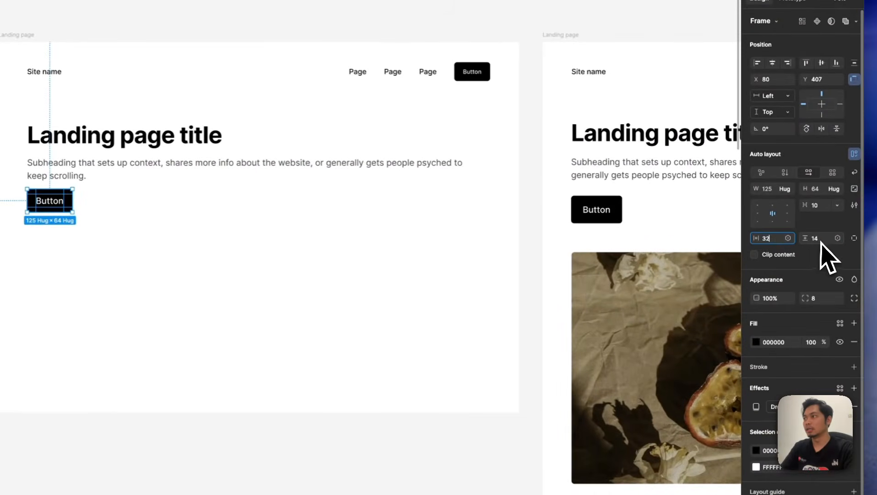
pyautogui.click(823, 241)
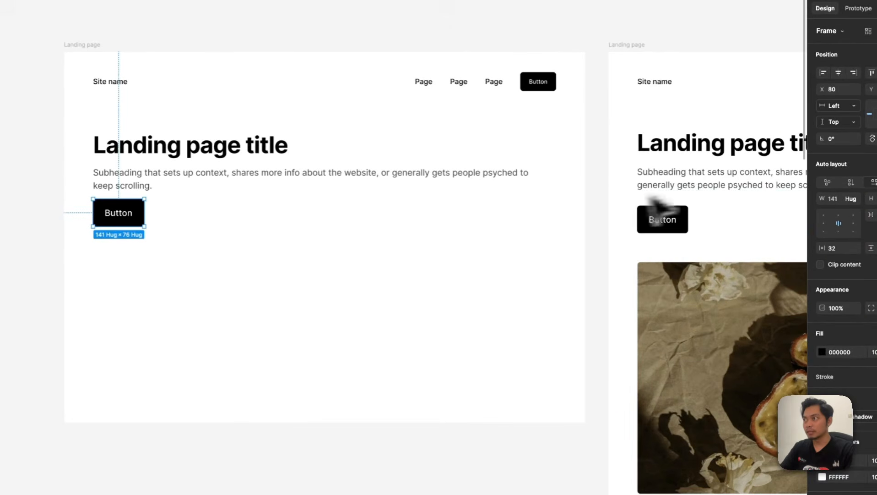
# Detach the Button Shadow style from the reference hero button and view its drop shadow settings
pyautogui.click(685, 212)
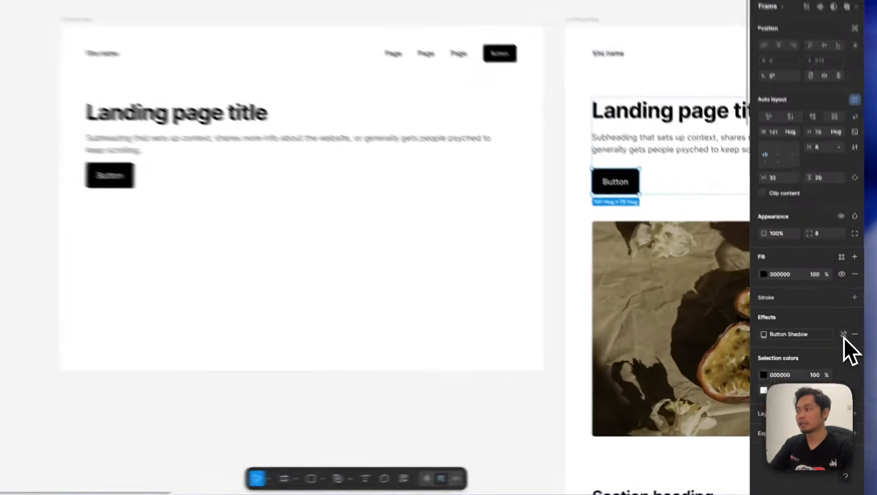
pyautogui.click(846, 347)
pyautogui.click(757, 329)
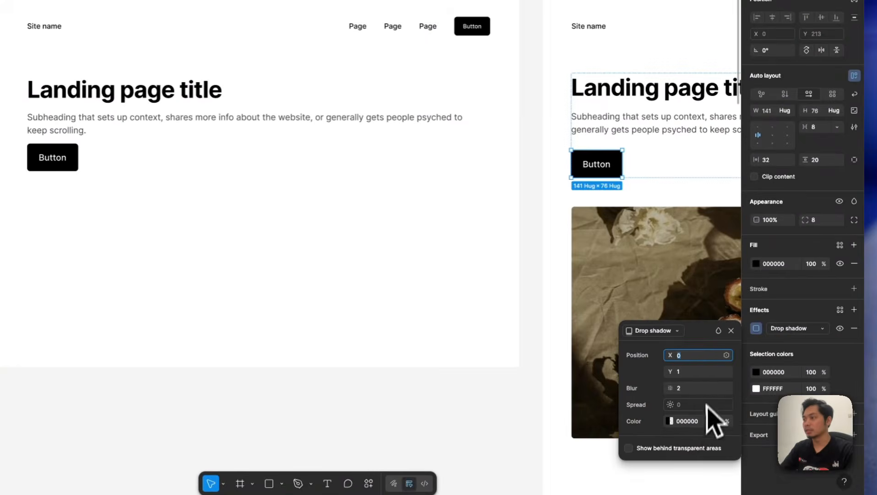
pyautogui.click(731, 330)
# Collapse the layer tree and wrap the new page's title, subheading and hero button in one auto layout frame
pyautogui.click(53, 157)
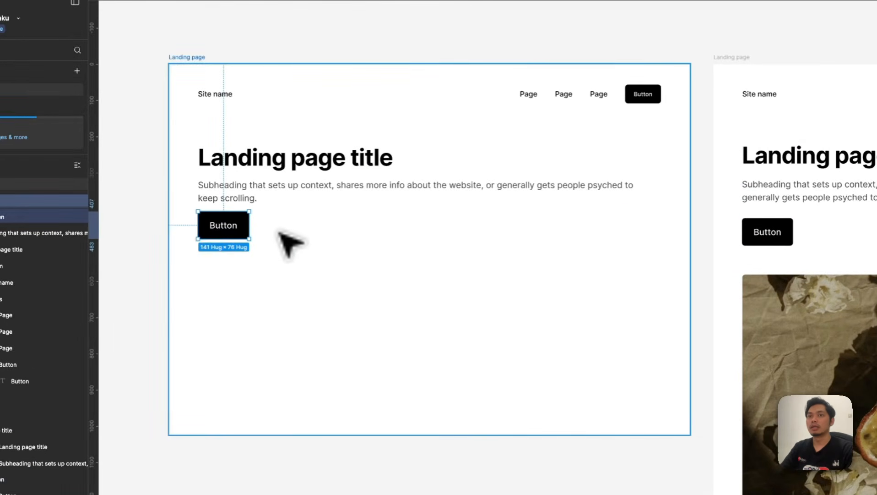
pyautogui.hotkey('alt', 'l')
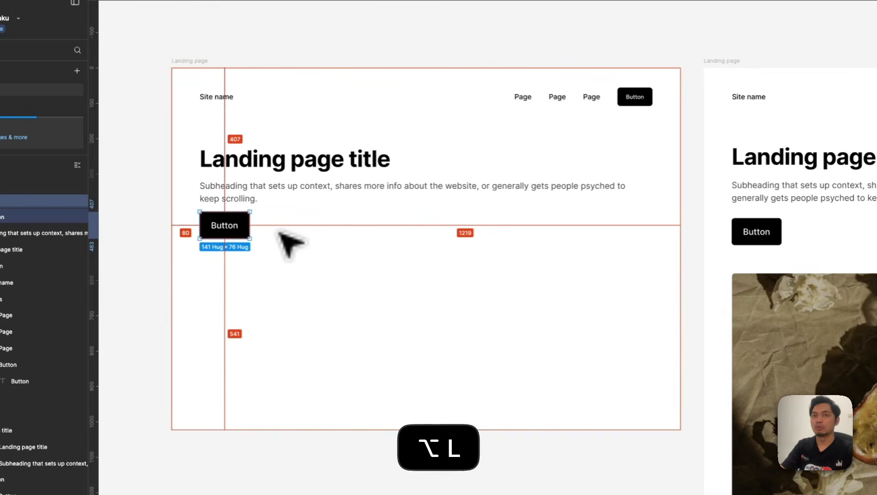
pyautogui.scroll(1, 284, 234)
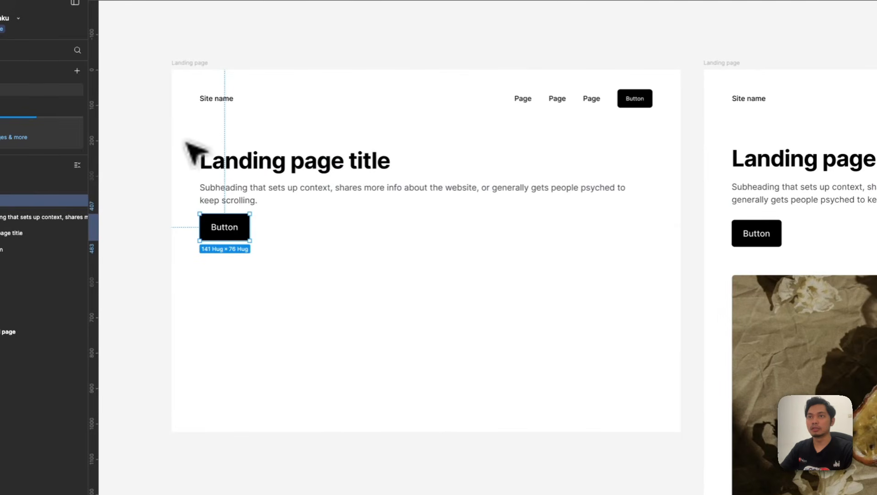
pyautogui.moveTo(185, 143); pyautogui.dragTo(362, 300)
pyautogui.hotkey('shift', 'a')
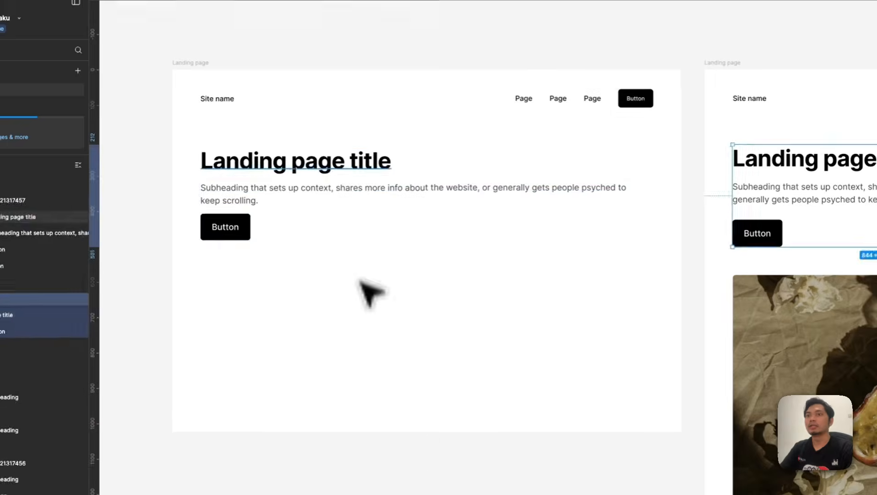
# Wrap the landing page title and subheading in their own auto layout frame inside the new hero frame
pyautogui.keyDown('super'); pyautogui.click(275, 167); pyautogui.keyUp('super')
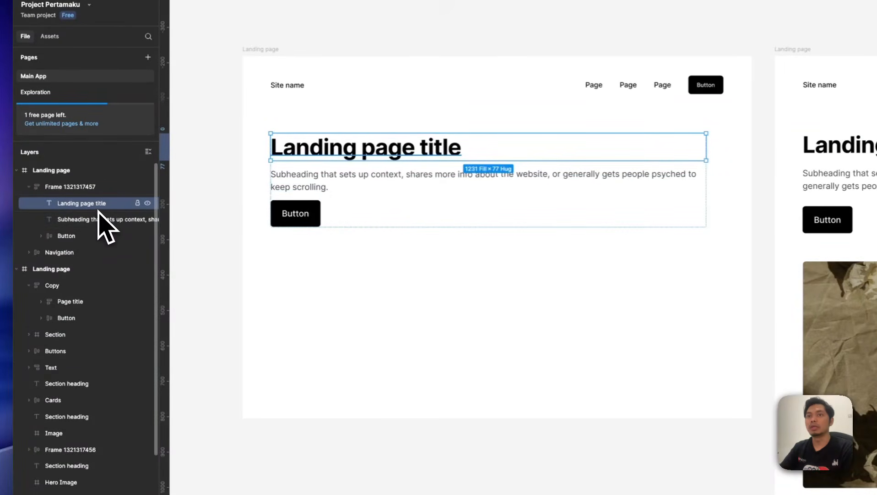
pyautogui.keyDown('shift'); pyautogui.click(298, 182); pyautogui.keyUp('shift')
pyautogui.hotkey('shift', 'a')
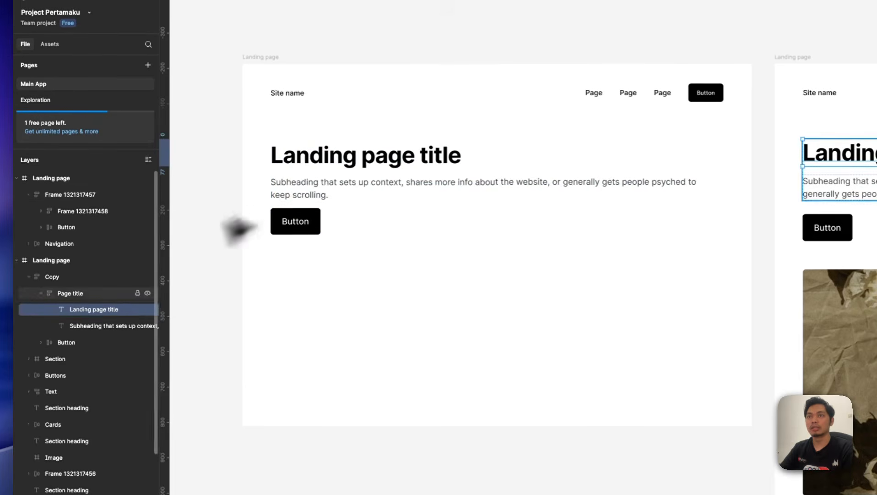
# Rename the frame around title and subheading as Page title and its parent hero frame as Copy
pyautogui.click(344, 161)
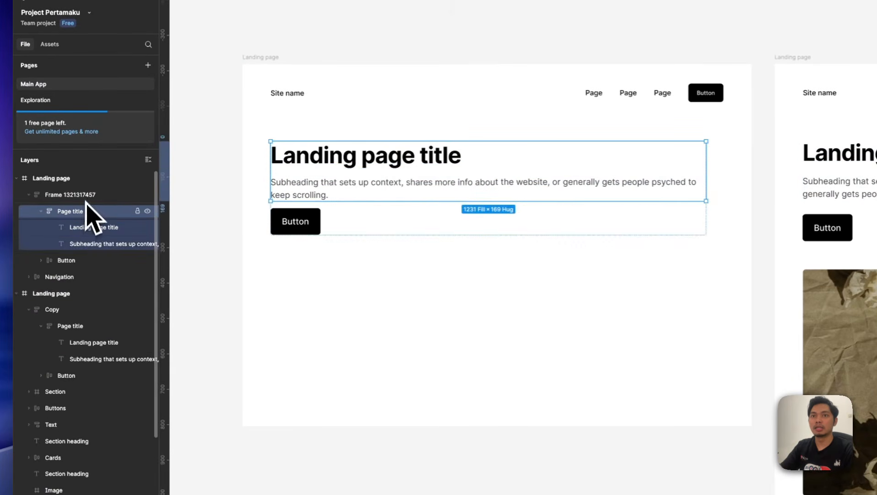
pyautogui.click(86, 195)
pyautogui.doubleClick(86, 195)
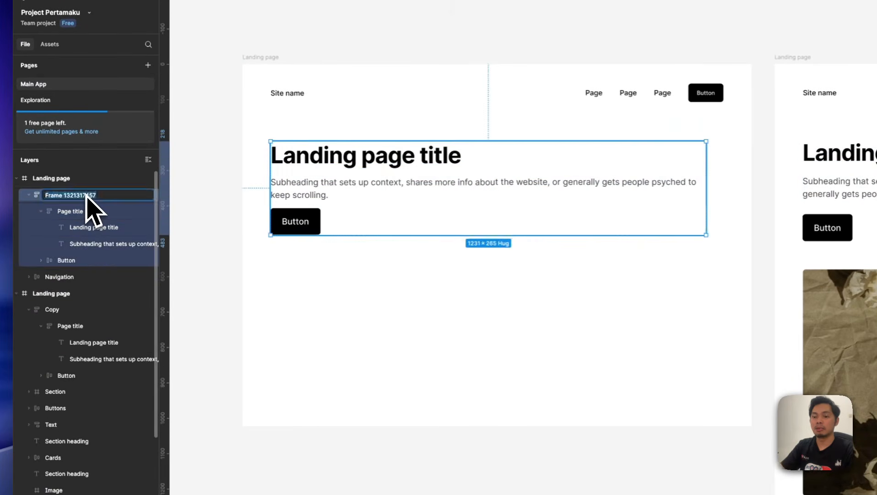
pyautogui.write('Copy')
pyautogui.click(108, 210)
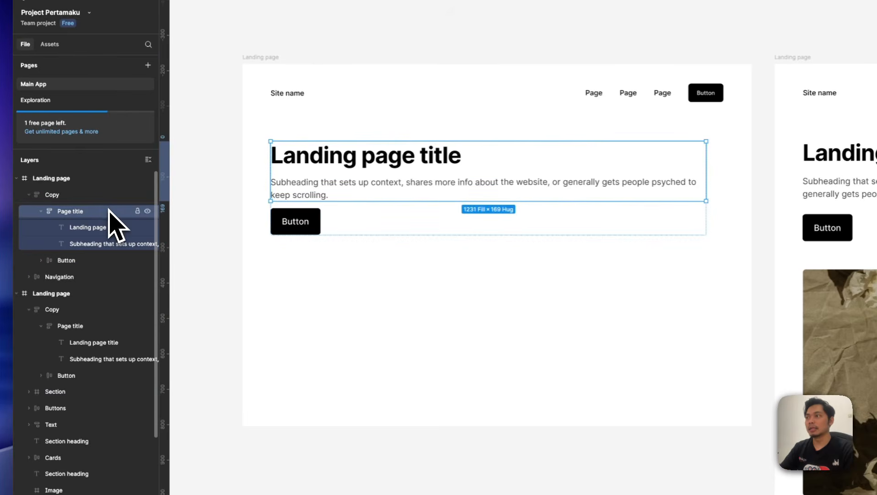
# Set the vertical gap to 24 in the new Page title frame and to 40 in its parent Copy frame
pyautogui.click(355, 166)
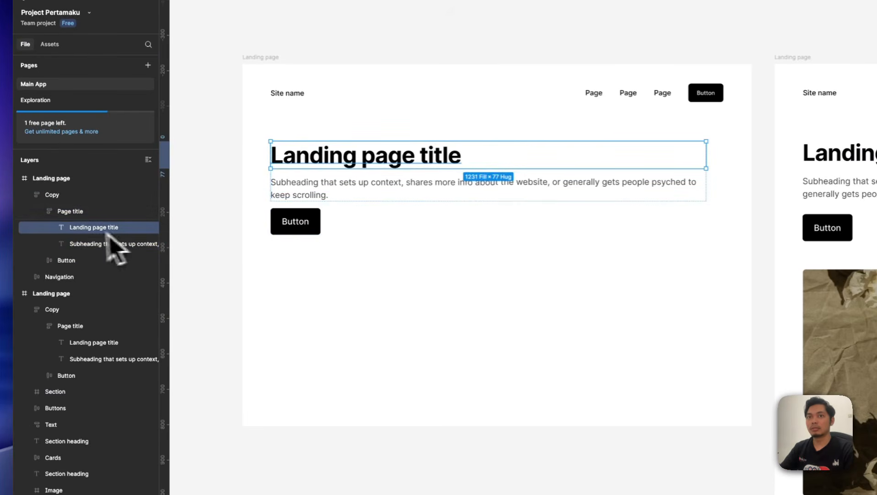
pyautogui.click(78, 213)
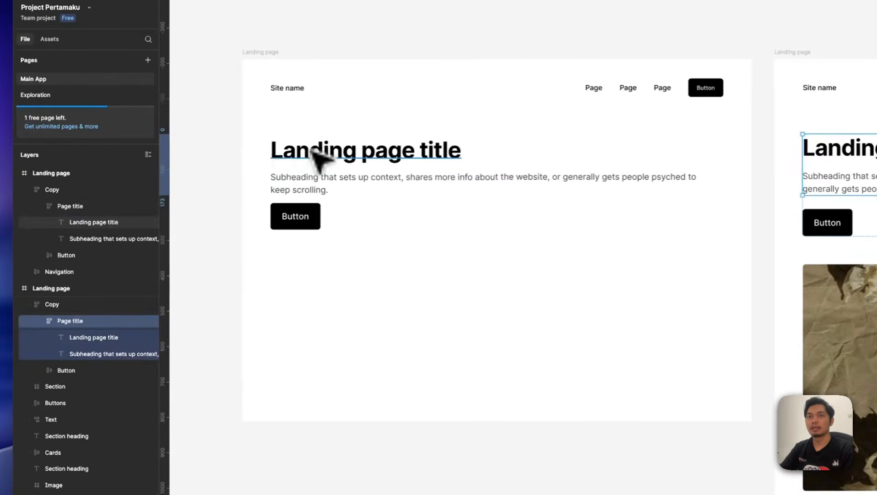
pyautogui.click(96, 220)
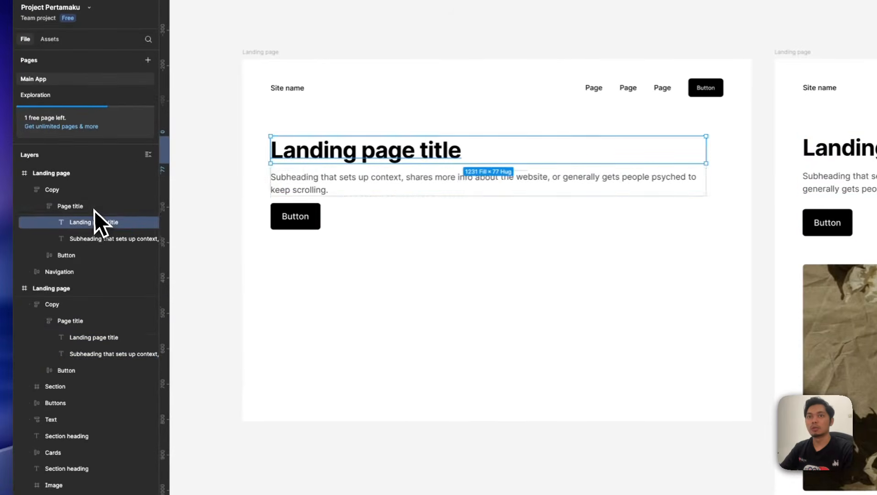
pyautogui.click(94, 209)
pyautogui.click(825, 183)
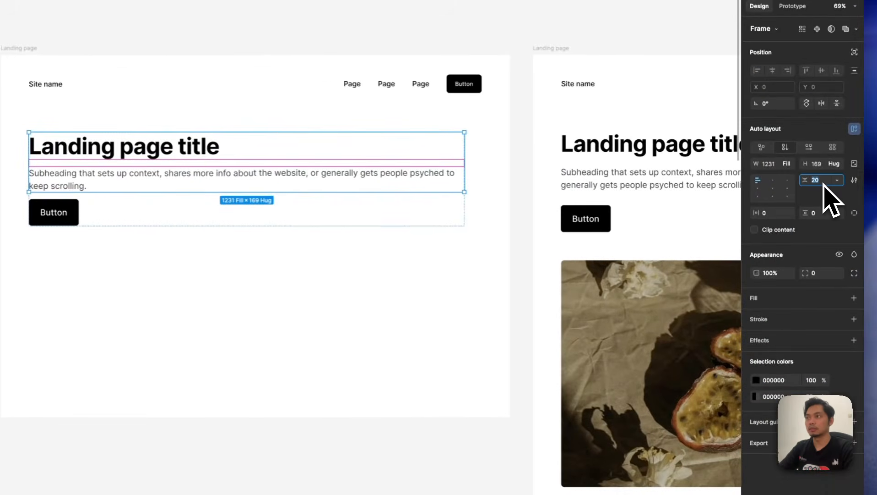
pyautogui.write('24')
pyautogui.press('Return')
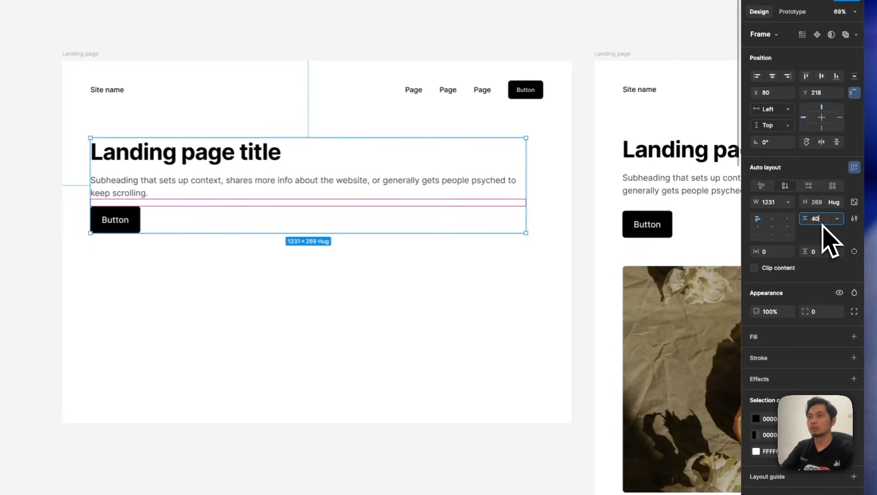
pyautogui.click(307, 290)
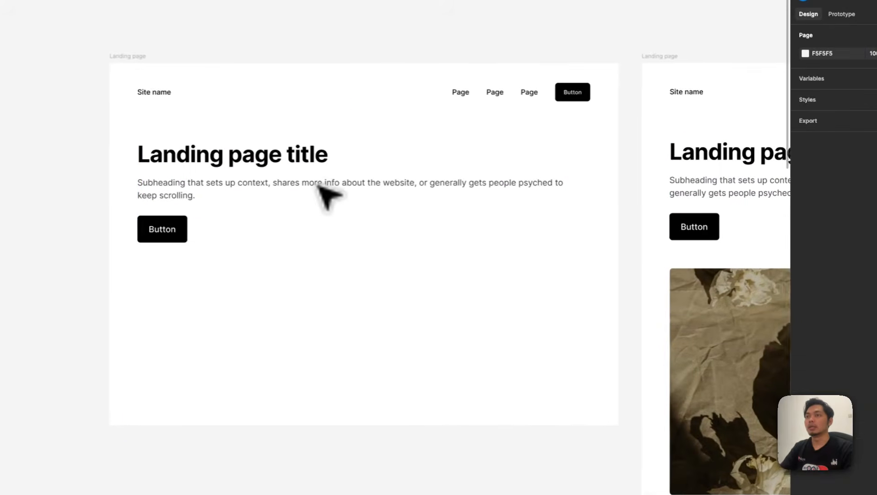
# Set the new Copy frame's width to 844 and check the subheading's Auto height resizing
pyautogui.hscroll(1, 318, 184)
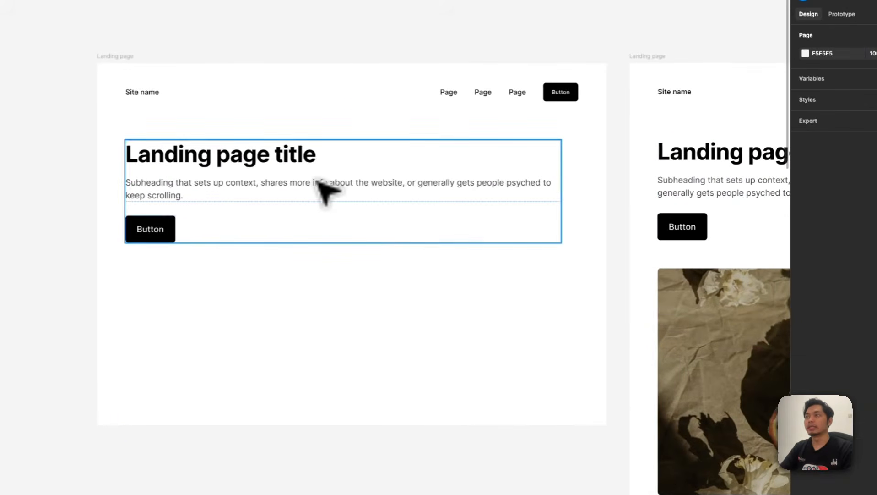
pyautogui.click(318, 184)
pyautogui.hscroll(8, 357, 185)
pyautogui.click(432, 185)
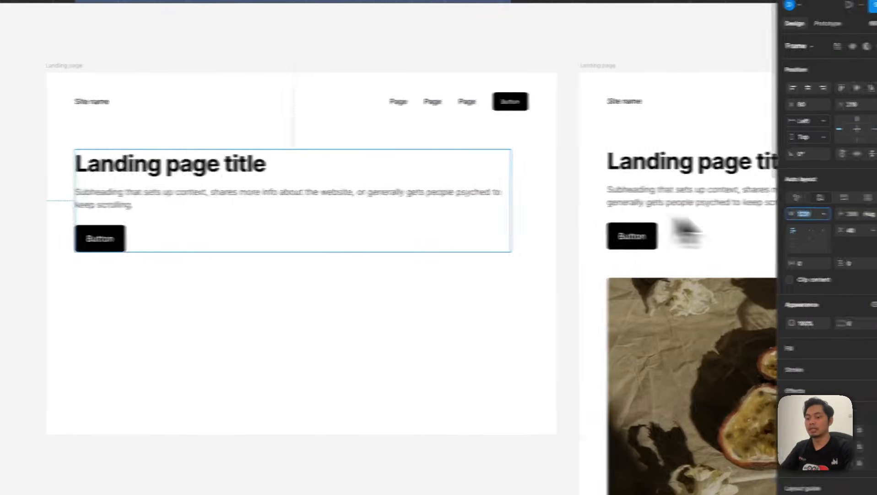
pyautogui.click(822, 206)
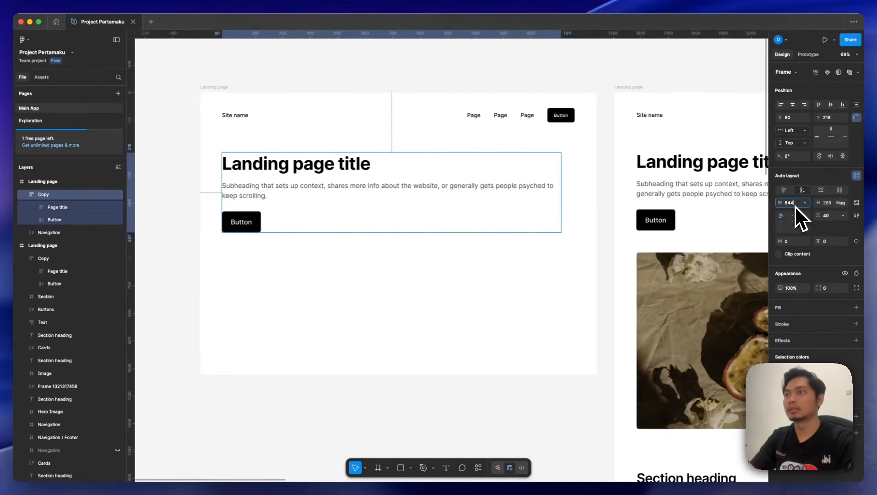
pyautogui.write('844')
pyautogui.press('Return')
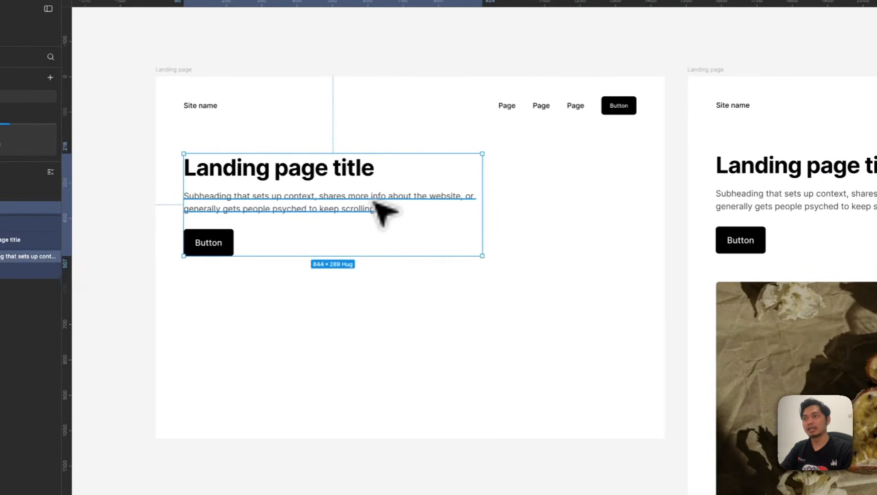
pyautogui.doubleClick(375, 203)
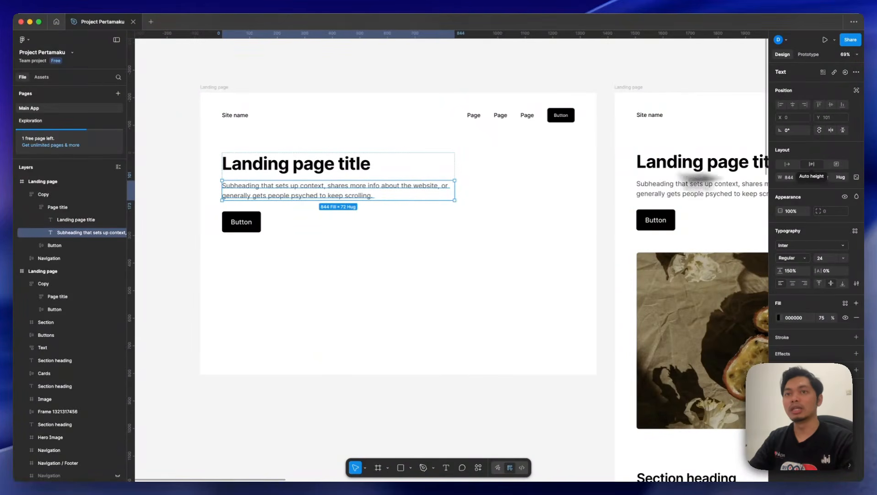
pyautogui.click(43, 194)
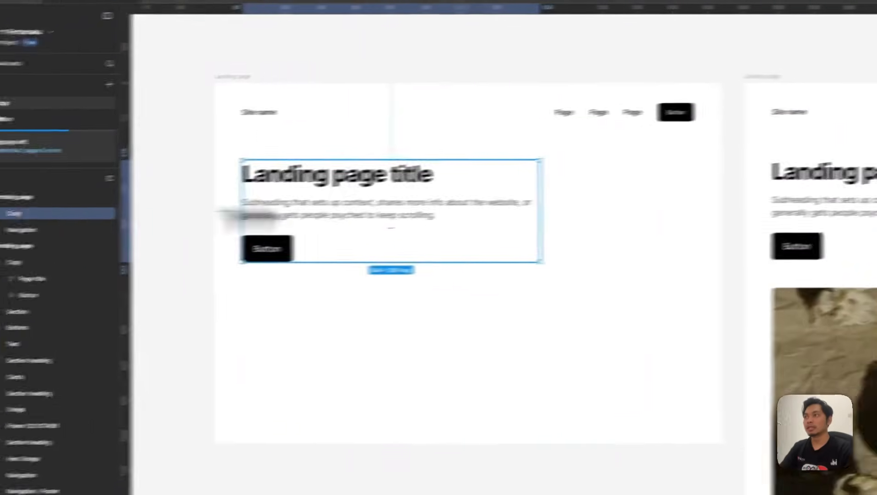
# Measure the reference Copy frame's distance from its navigation, and position the new Copy frame 48 px below its own navigation
pyautogui.click(666, 205)
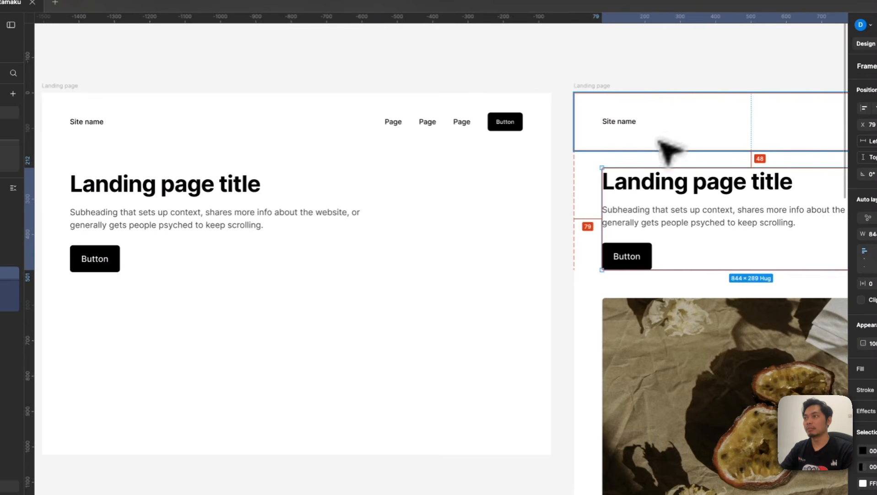
pyautogui.hscroll(-2, 252, 216)
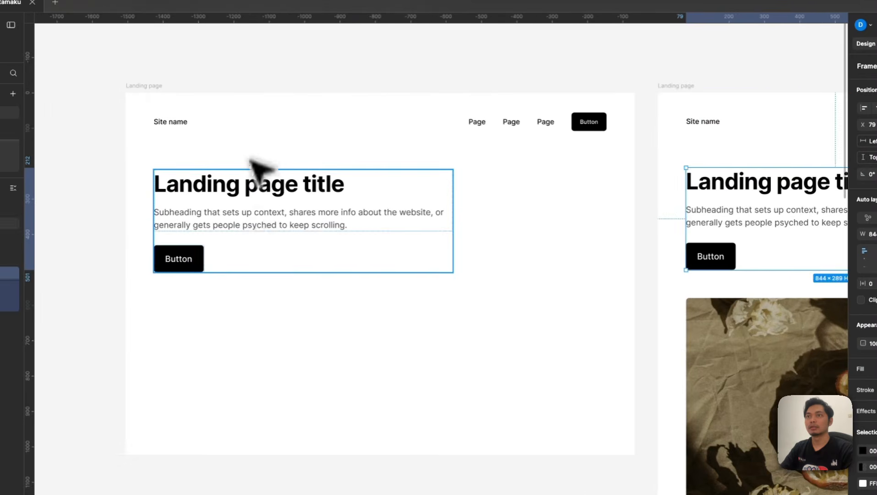
pyautogui.click(255, 176)
pyautogui.hotkey('alt', 'Down')
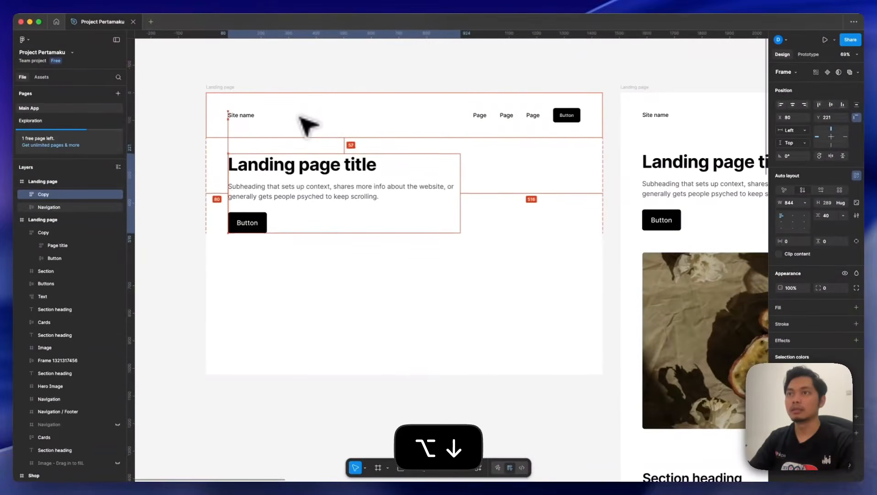
pyautogui.hotkey('alt', 'Down')
pyautogui.hotkey('shift', 'Down')
pyautogui.hotkey('shift', 'Down')
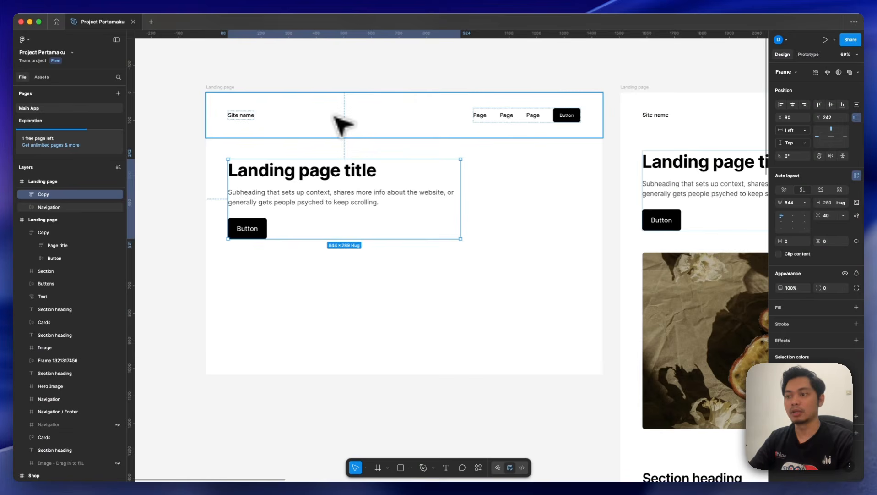
pyautogui.press('super+z')
pyautogui.press('alt')
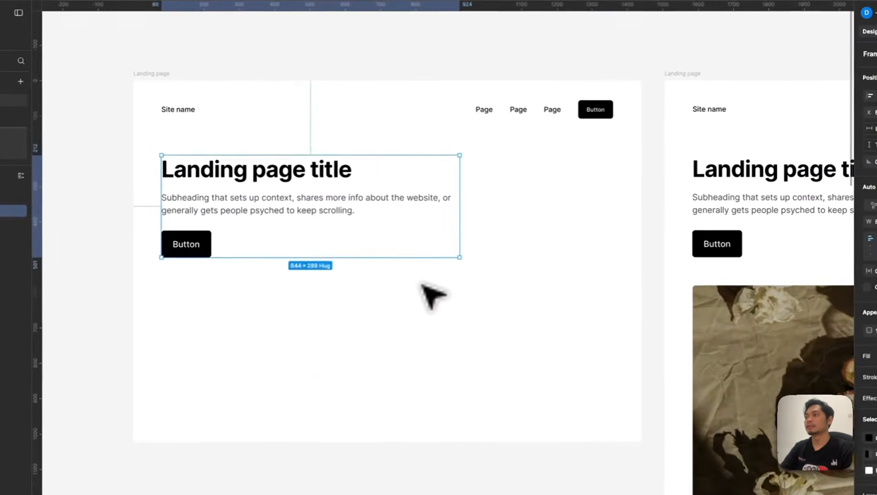
# Extend the new Landing page frame downward to a height of about 1700 px
pyautogui.press('Escape')
pyautogui.scroll(-5, 428, 266)
pyautogui.moveTo(428, 266); pyautogui.dragTo(319, 182)
pyautogui.scroll(2, 322, 209)
pyautogui.moveTo(353, 221); pyautogui.dragTo(383, 234)
pyautogui.click(593, 253)
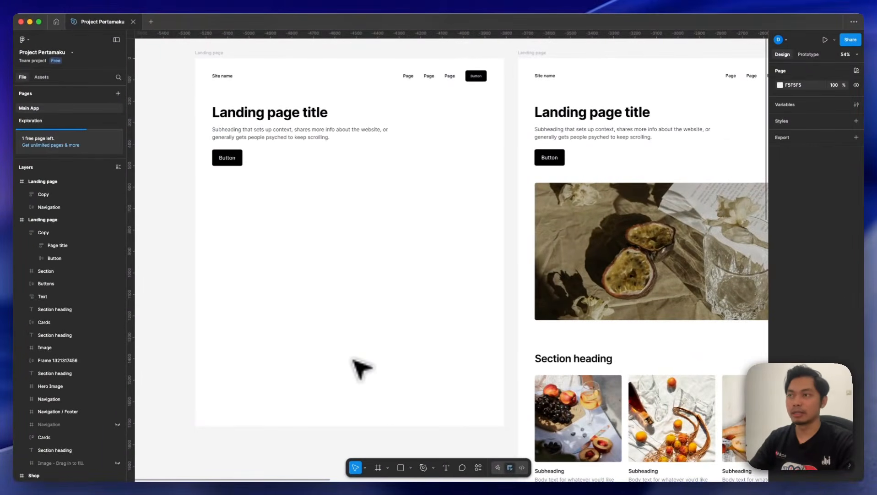
# Draw a rectangle about 1282 × 665 px below the hero button, spanning the content width, and move it up to Y 573
pyautogui.moveTo(211, 185); pyautogui.dragTo(487, 328)
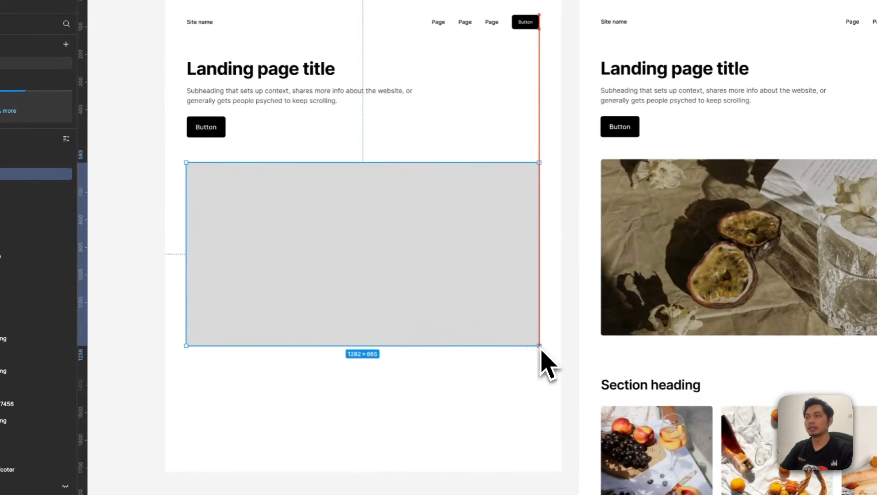
pyautogui.moveTo(541, 349); pyautogui.dragTo(540, 347)
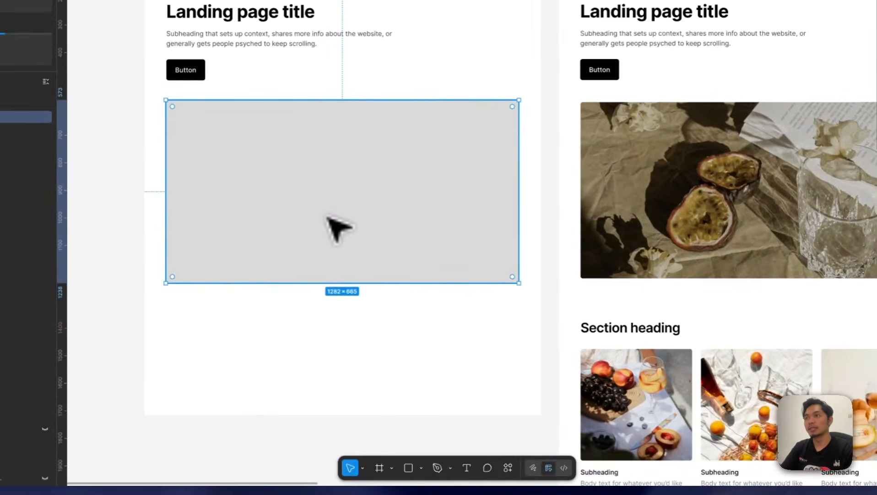
# Find the Unsplash plugin by searching plugins for "un" and run it on the selected hero rectangle
pyautogui.rightClick(262, 284)
pyautogui.click(312, 200)
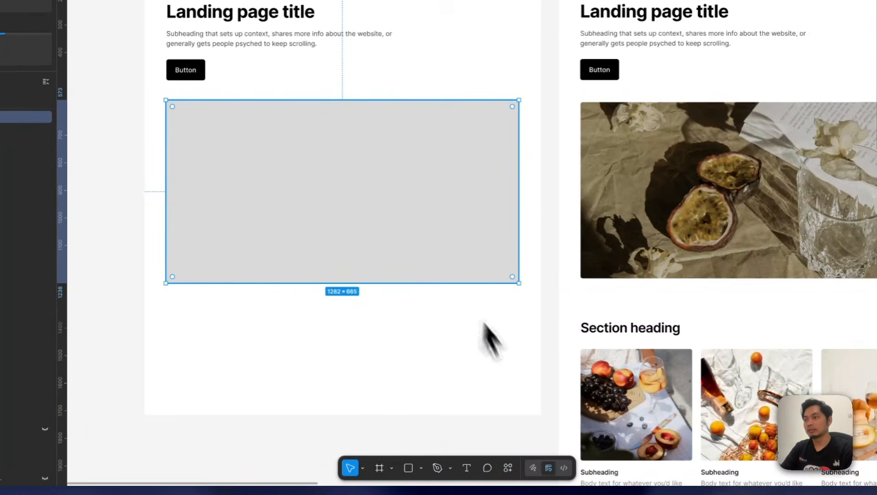
pyautogui.click(512, 469)
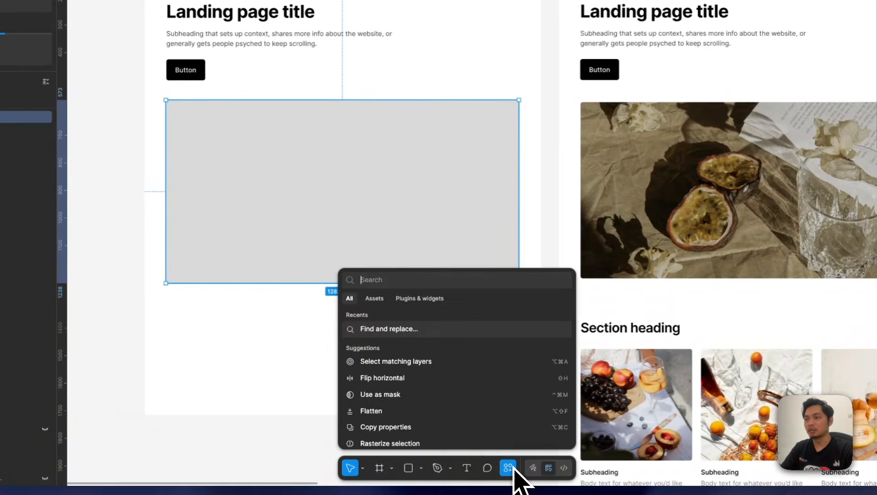
pyautogui.click(406, 298)
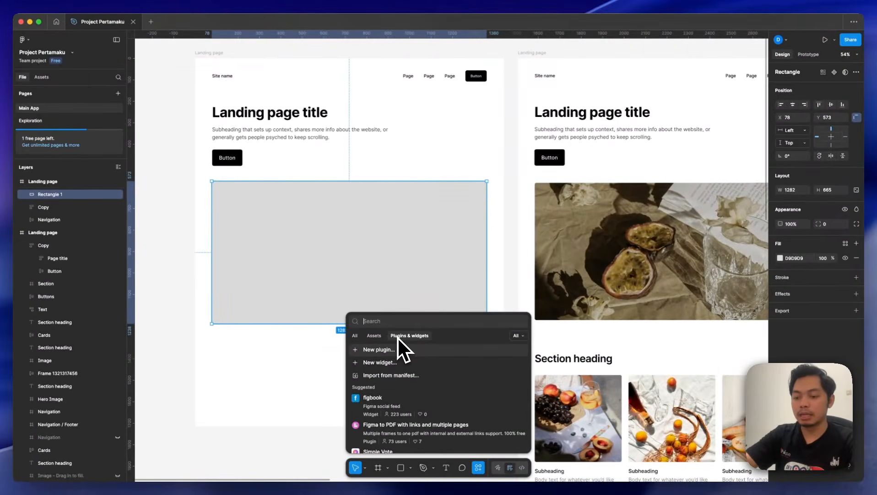
pyautogui.write('un')
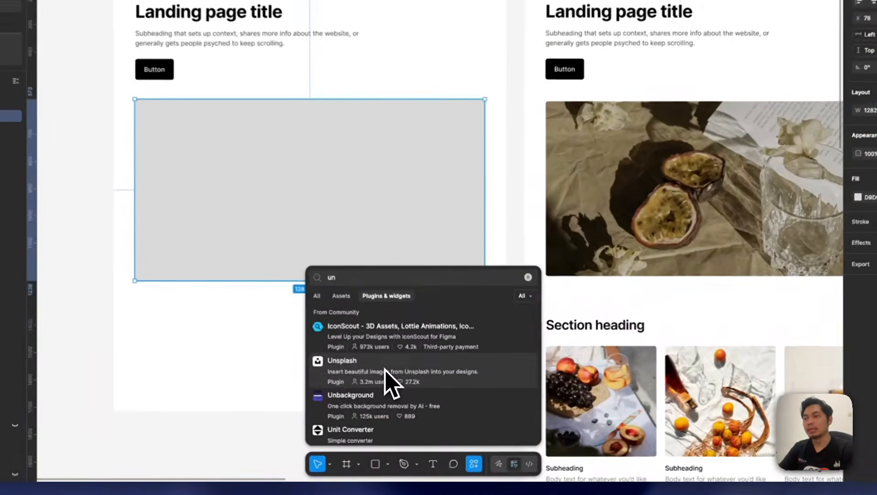
pyautogui.click(386, 372)
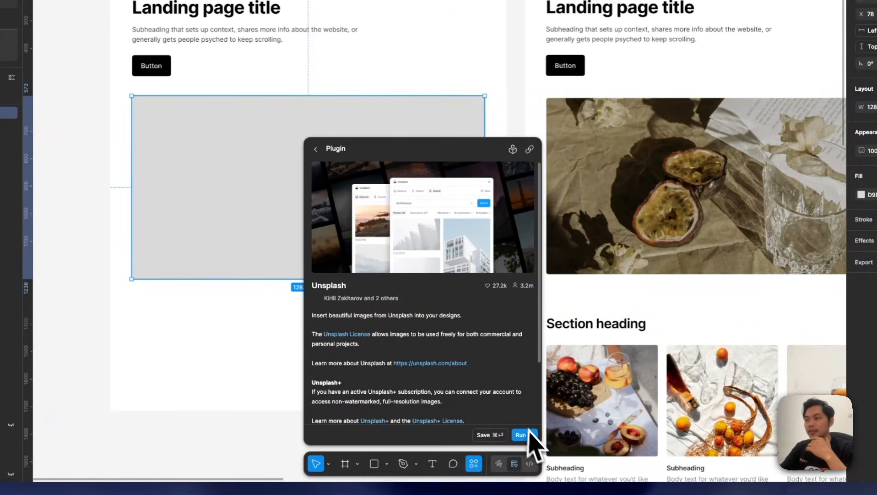
pyautogui.click(536, 436)
# Browse the Unsplash editorial photos, fill the rectangle with the photo of two people in a stone alley, and close the plugin
pyautogui.scroll(-5, 590, 220)
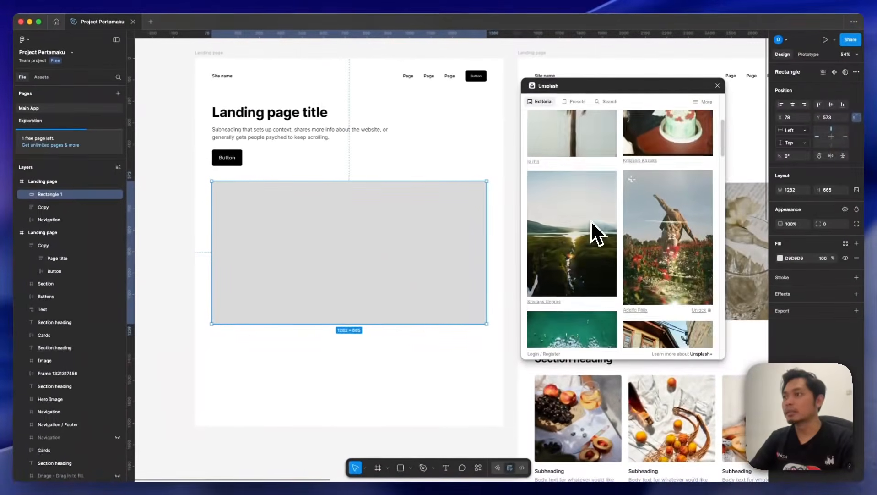
pyautogui.scroll(-5, 591, 220)
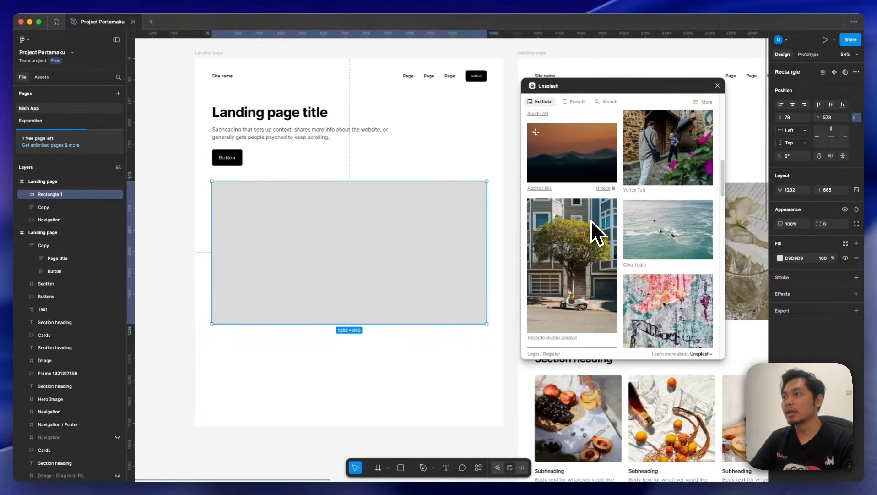
pyautogui.scroll(-3, 591, 220)
pyautogui.scroll(4, 591, 220)
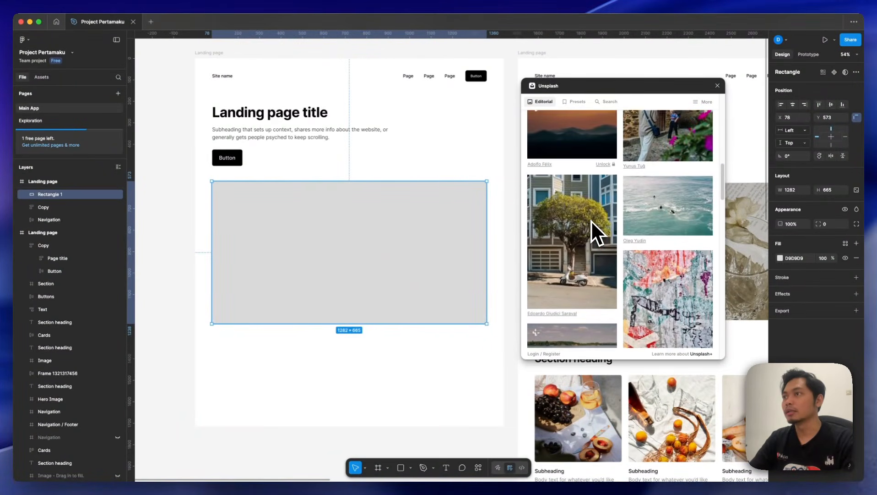
pyautogui.scroll(1, 604, 220)
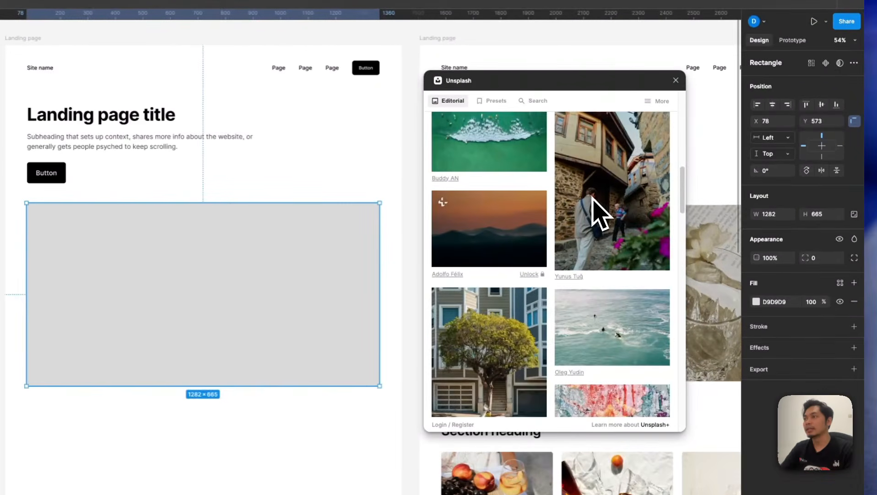
pyautogui.click(593, 196)
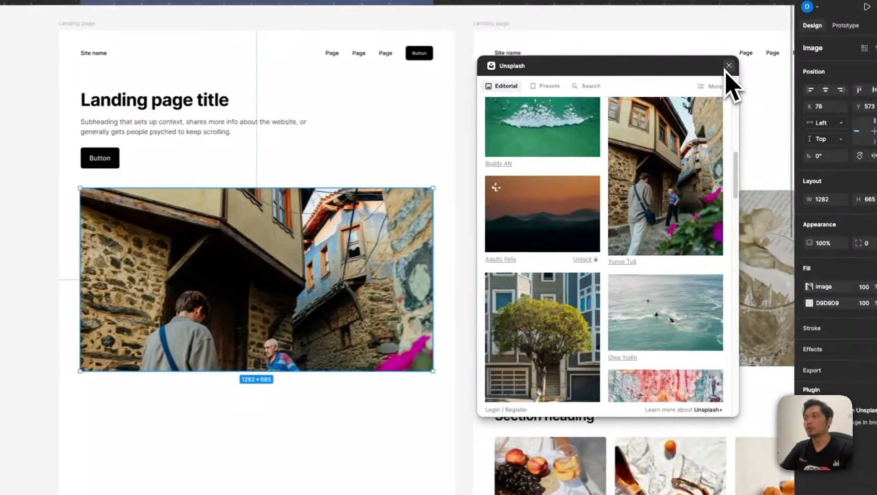
pyautogui.click(718, 86)
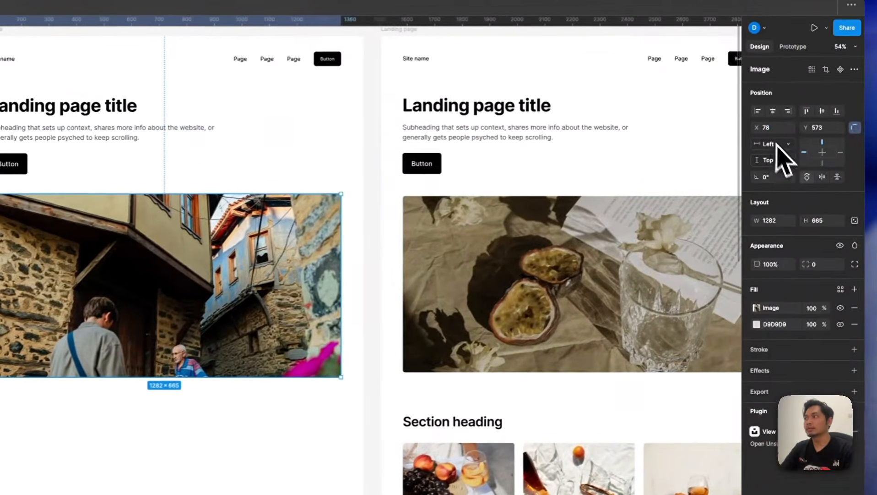
# Set the hero image's X position to 80
pyautogui.click(811, 106)
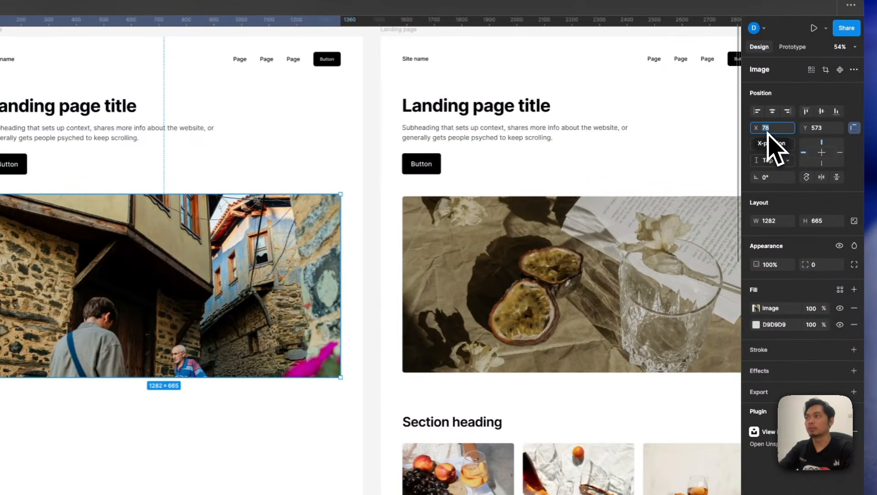
pyautogui.write('80')
pyautogui.press('Return')
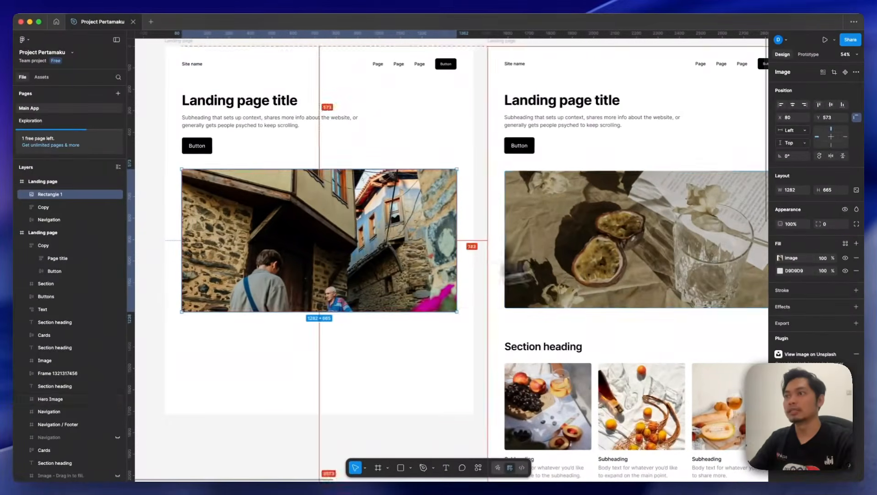
# Check the hero image's side margins, then set its size to 1280 × 640 and its corner radius to 8
pyautogui.click(795, 190)
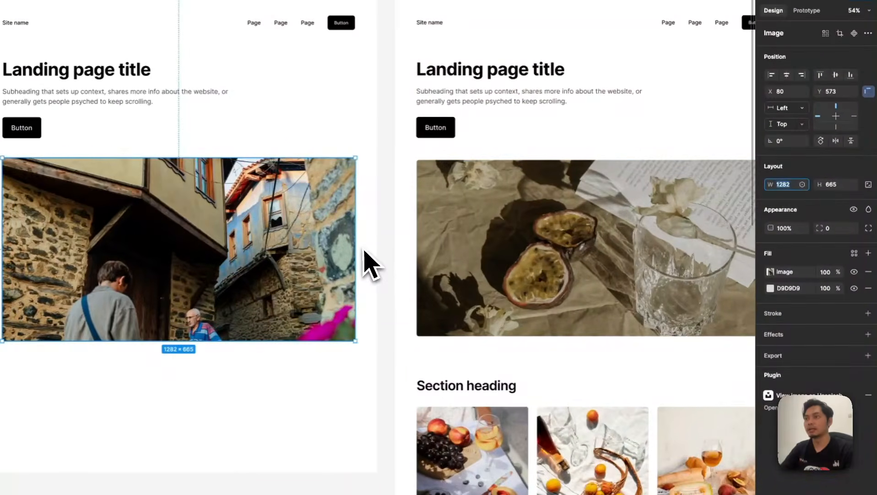
pyautogui.press('alt')
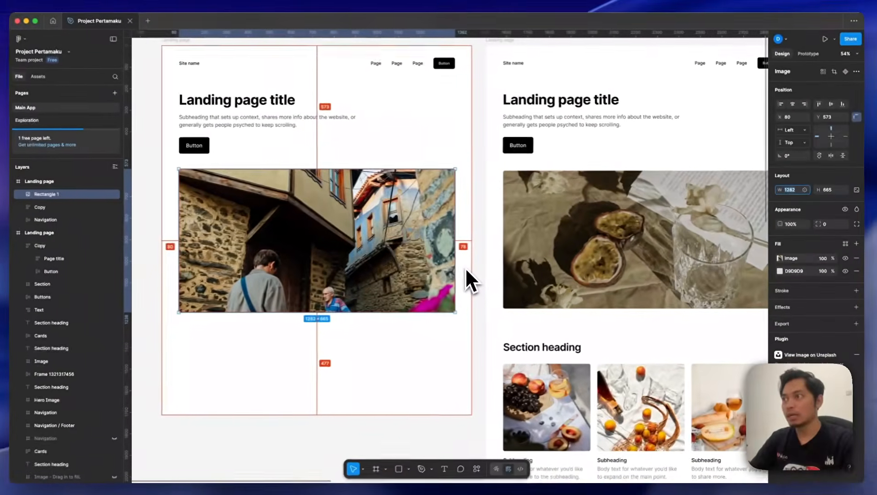
pyautogui.press('alt')
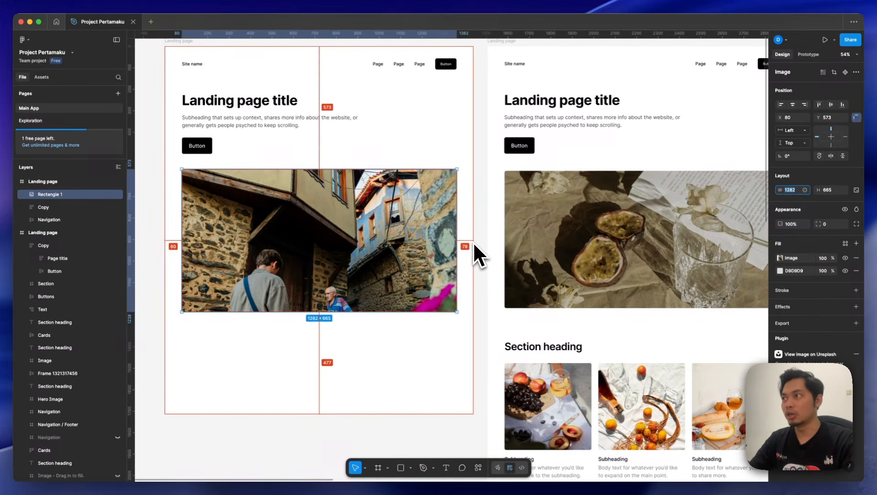
pyautogui.press('Up')
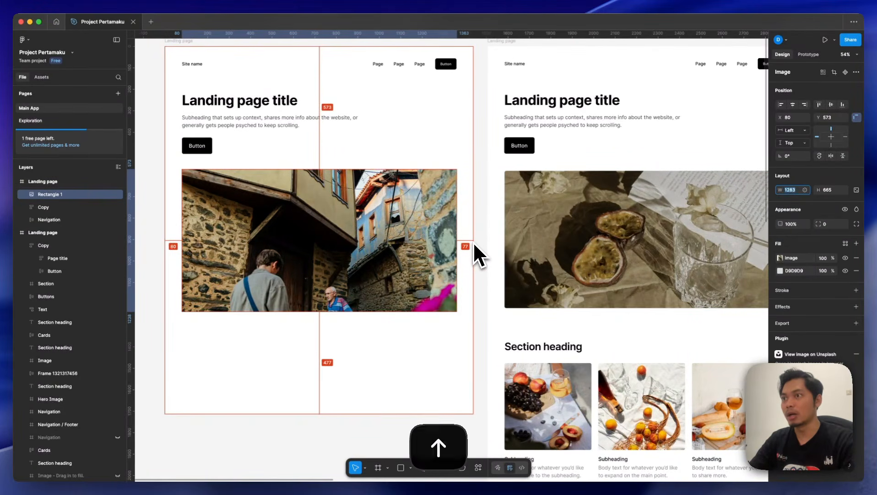
pyautogui.click(474, 242)
pyautogui.click(540, 239)
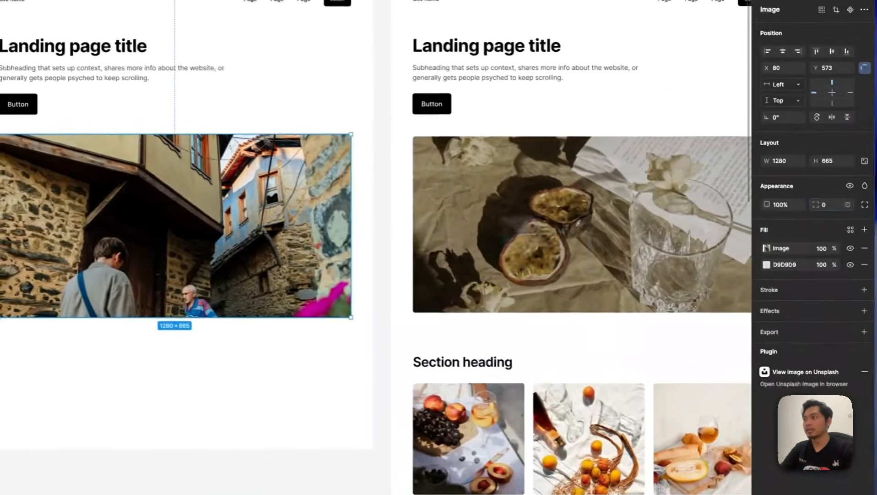
pyautogui.click(822, 197)
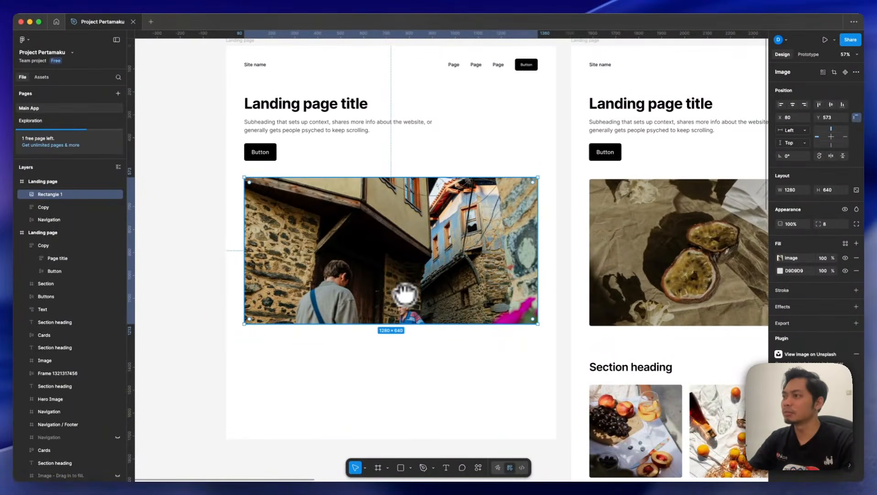
# Switch the hero image fill to Crop and shift the photo upward inside its frame to show more of the two people
pyautogui.click(780, 258)
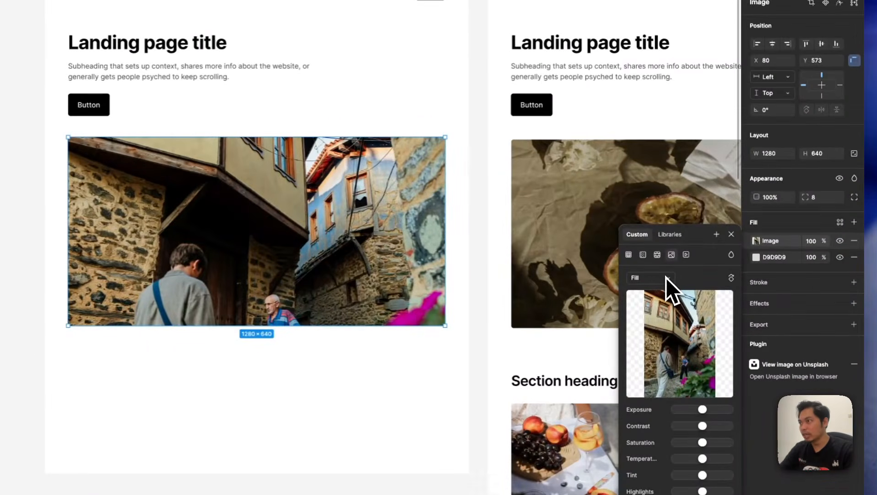
pyautogui.click(666, 278)
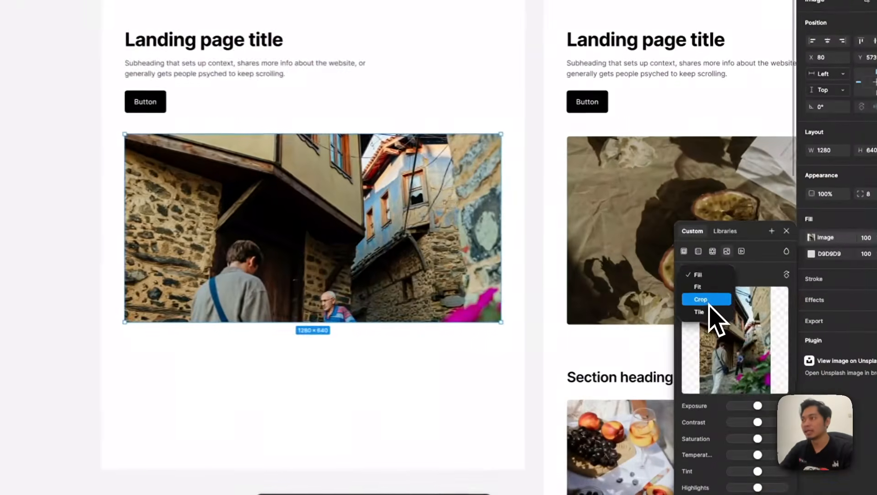
pyautogui.click(698, 306)
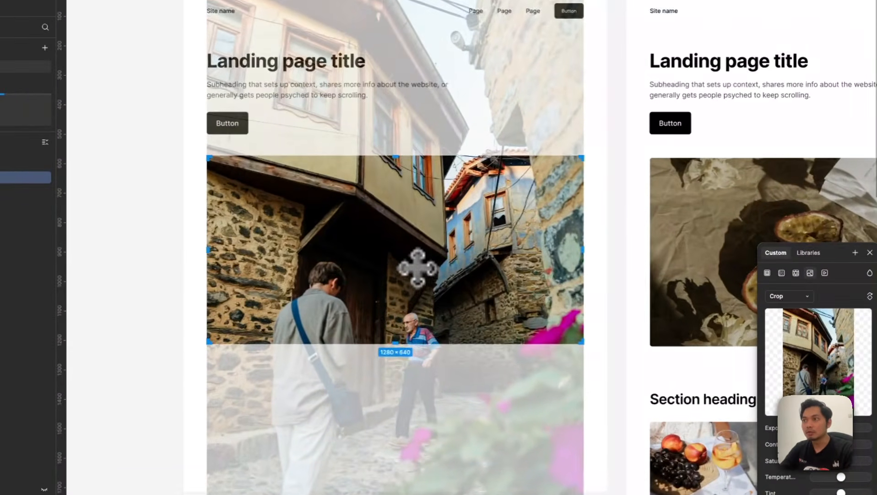
pyautogui.moveTo(409, 264); pyautogui.dragTo(407, 189)
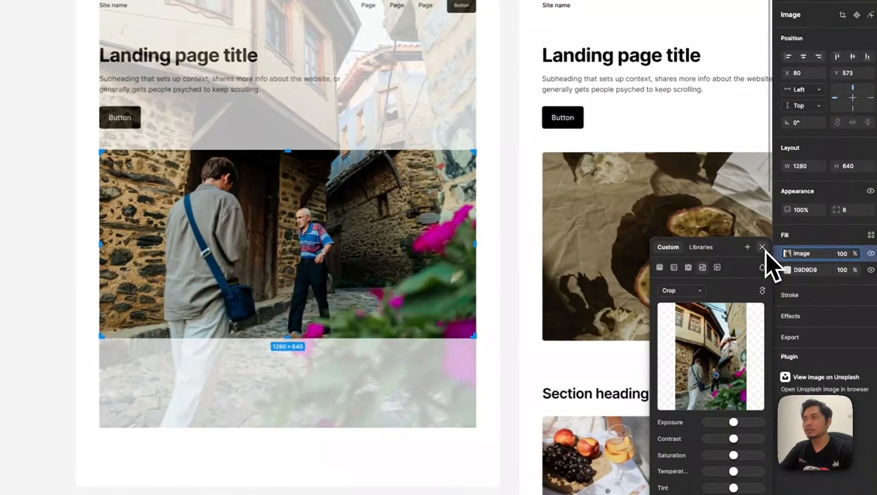
pyautogui.click(763, 248)
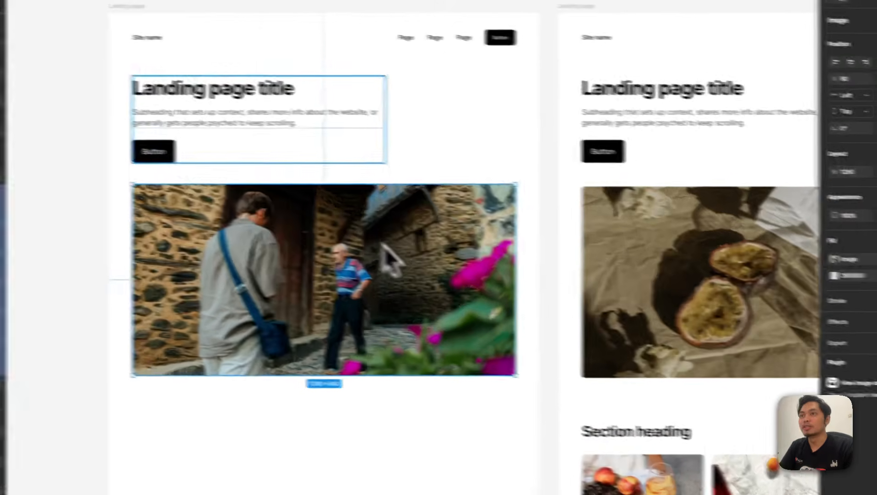
# Wrap the Copy frame and the hero image in an auto layout frame and rename it "Section Hero"
pyautogui.click(326, 115)
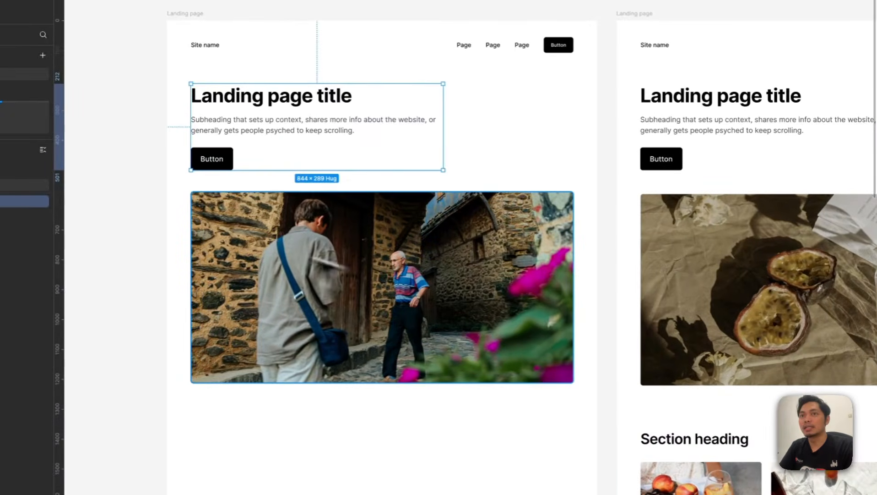
pyautogui.click(178, 206)
pyautogui.click(180, 120)
pyautogui.keyDown('shift'); pyautogui.click(297, 254); pyautogui.keyUp('shift')
pyautogui.hotkey('shift', 'a')
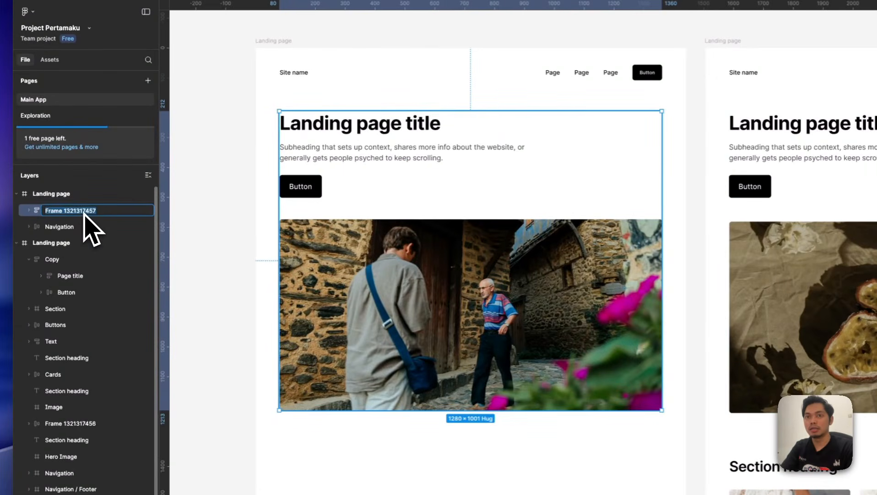
pyautogui.write('n Hero')
pyautogui.press('Return')
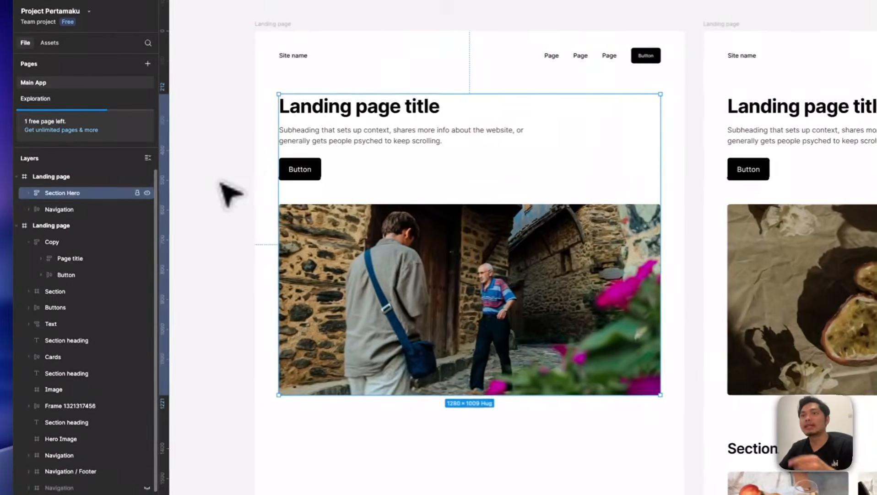
pyautogui.click(264, 190)
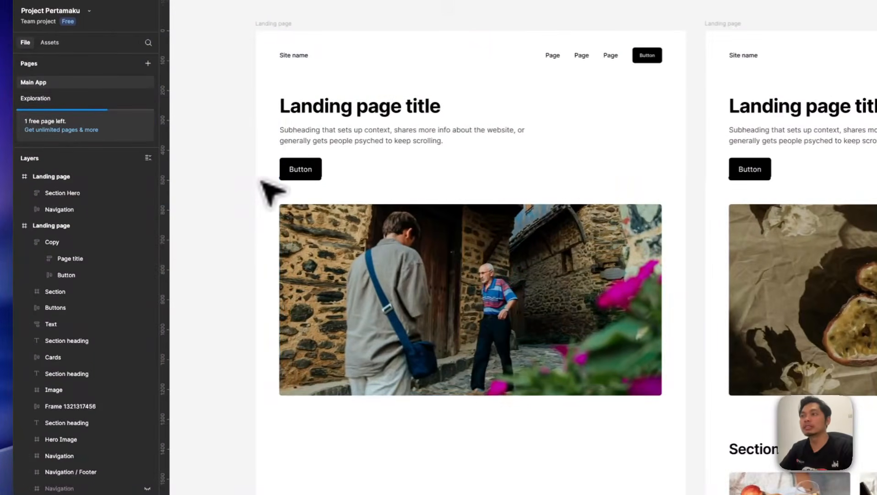
# Extend the new Landing page frame's bottom edge well below the hero to make room for further sections
pyautogui.scroll(-5, 264, 190)
pyautogui.scroll(-3, 446, 277)
pyautogui.scroll(2, 445, 266)
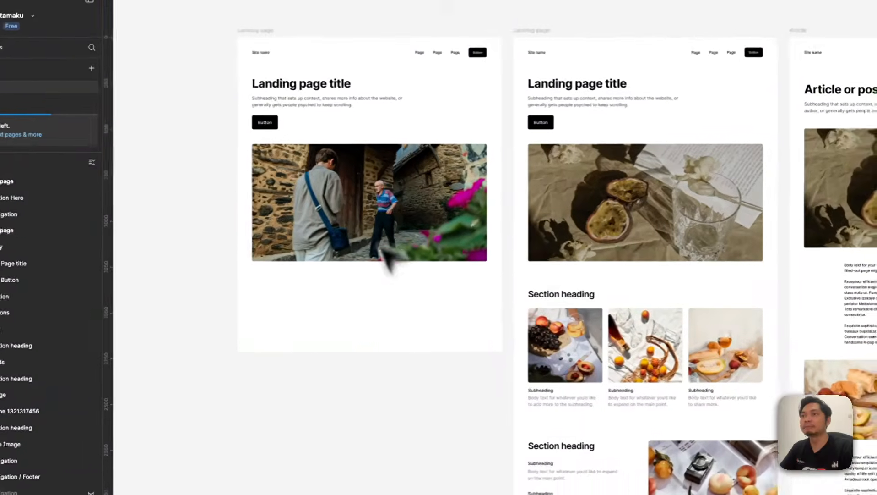
pyautogui.scroll(-2, 445, 256)
pyautogui.click(447, 262)
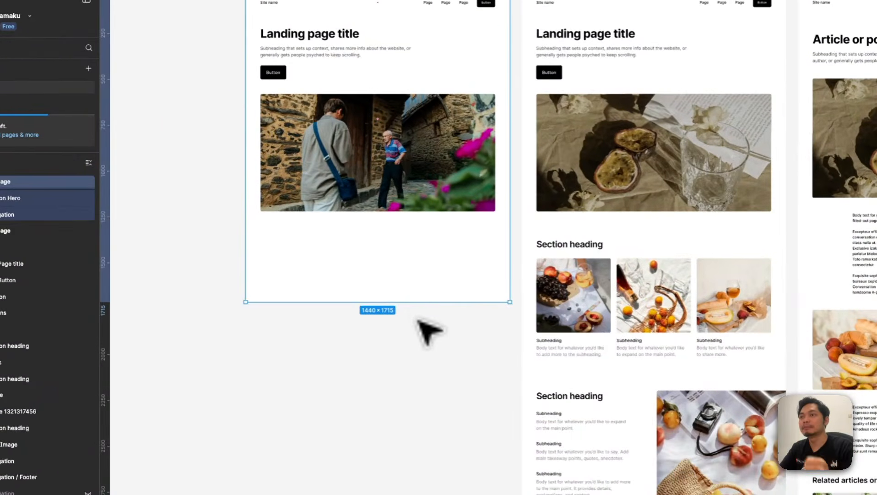
pyautogui.moveTo(406, 302); pyautogui.dragTo(393, 457)
pyautogui.click(172, 167)
# Place a "Section heading" text below the hero image at about Y 1342, aligned to the content edge at X 80
pyautogui.scroll(3, 189, 178)
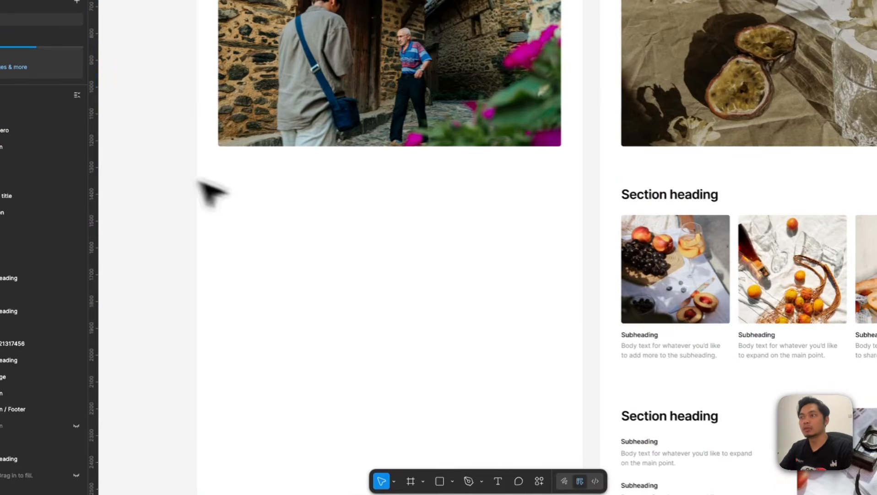
pyautogui.scroll(3, 319, 213)
pyautogui.scroll(-1, 419, 295)
pyautogui.moveTo(261, 250); pyautogui.dragTo(236, 245)
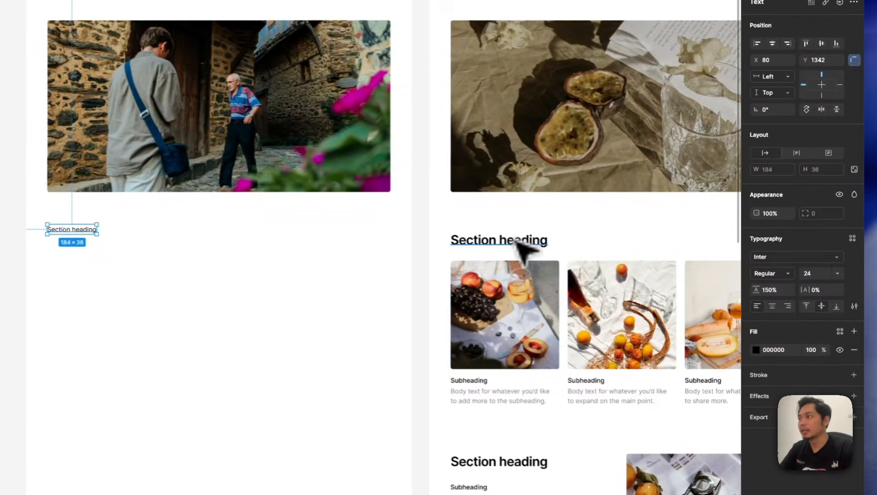
# Style the new section heading as Semi Bold, size 48, with Auto line height
pyautogui.click(773, 270)
pyautogui.click(784, 296)
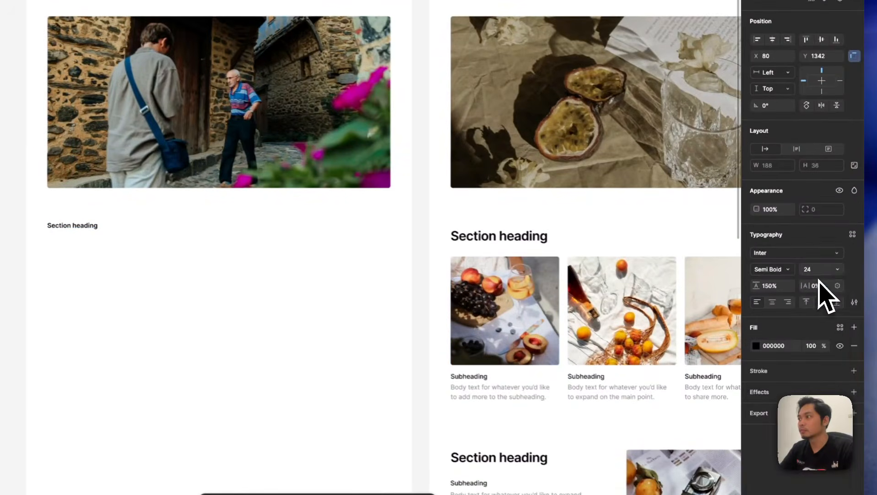
pyautogui.click(838, 269)
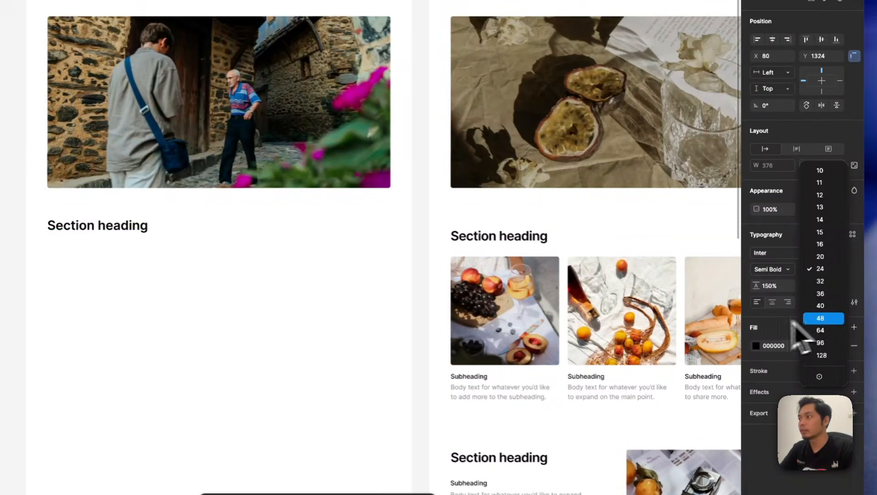
pyautogui.click(808, 317)
pyautogui.click(760, 288)
pyautogui.click(787, 288)
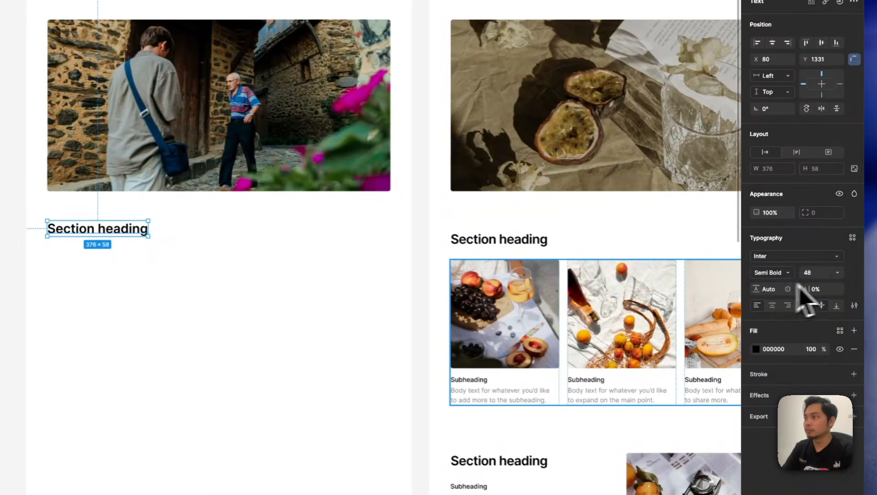
# Set the letter spacing of the new section heading to -2%
pyautogui.click(504, 243)
pyautogui.click(129, 228)
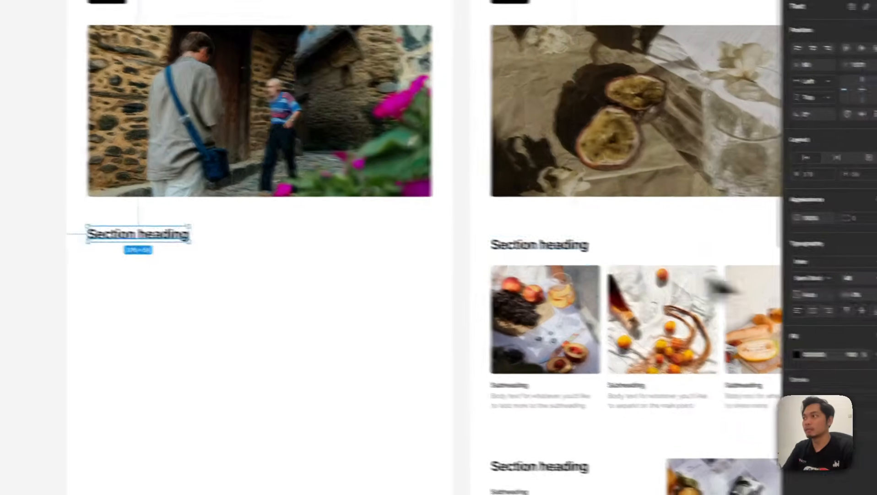
pyautogui.click(866, 295)
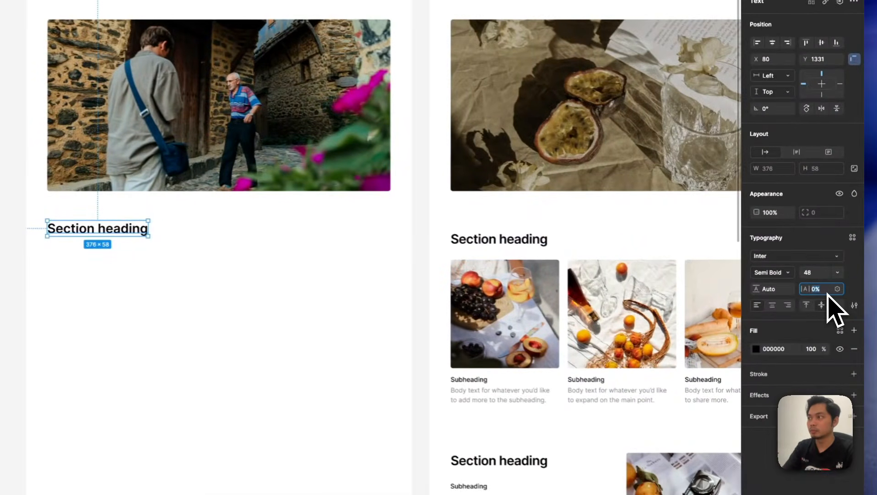
pyautogui.write('-2')
pyautogui.press('Return')
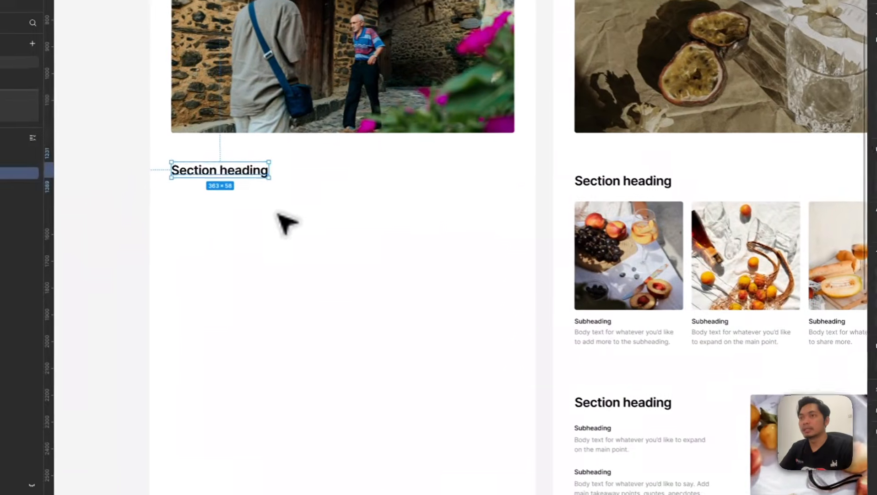
# Draw a grey placeholder rectangle about 370 × 382 below the section heading, aligned to the content's left edge
pyautogui.click(275, 215)
pyautogui.moveTo(269, 215)
pyautogui.mouseDown()
pyautogui.moveTo(303, 213)
pyautogui.moveTo(390, 268)
pyautogui.mouseUp()
pyautogui.press('r')
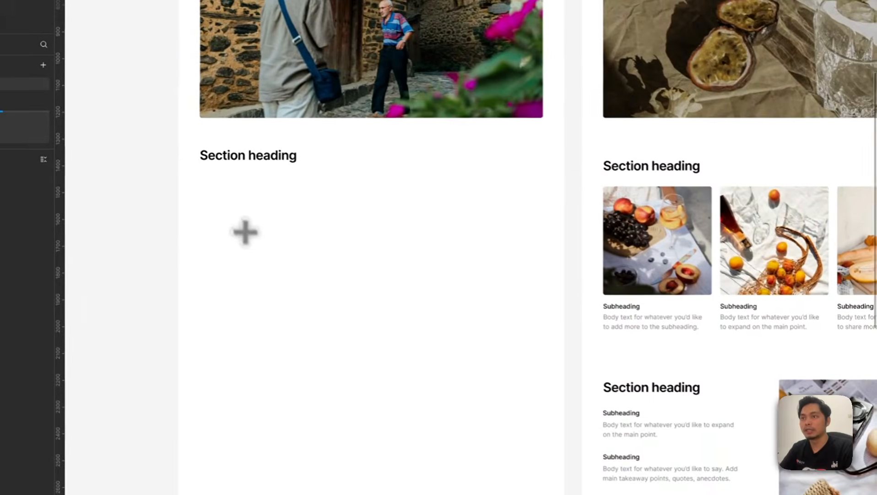
pyautogui.moveTo(205, 169)
pyautogui.mouseDown()
pyautogui.moveTo(290, 280)
pyautogui.moveTo(303, 282)
pyautogui.moveTo(301, 275)
pyautogui.mouseUp()
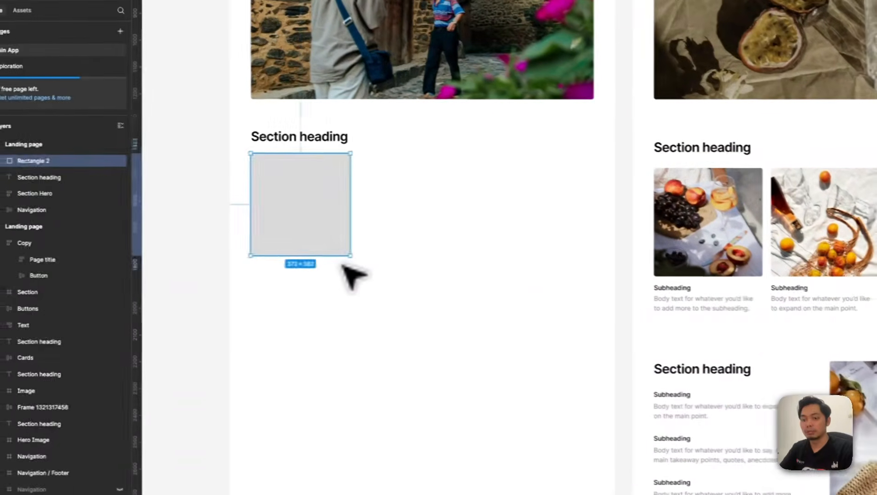
# Add a "Subheading" text just below the placeholder rectangle, aligned to its left edge at X 80
pyautogui.press('t')
pyautogui.click(263, 267)
pyautogui.write('Subheading')
pyautogui.press('Escape')
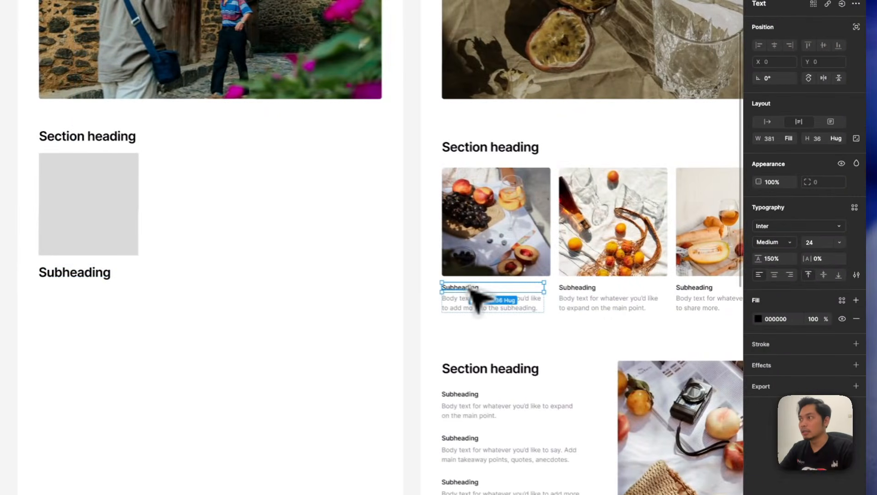
# Style the subheading as Medium, size 24, with 150% line height and 0% letter spacing
pyautogui.click(786, 275)
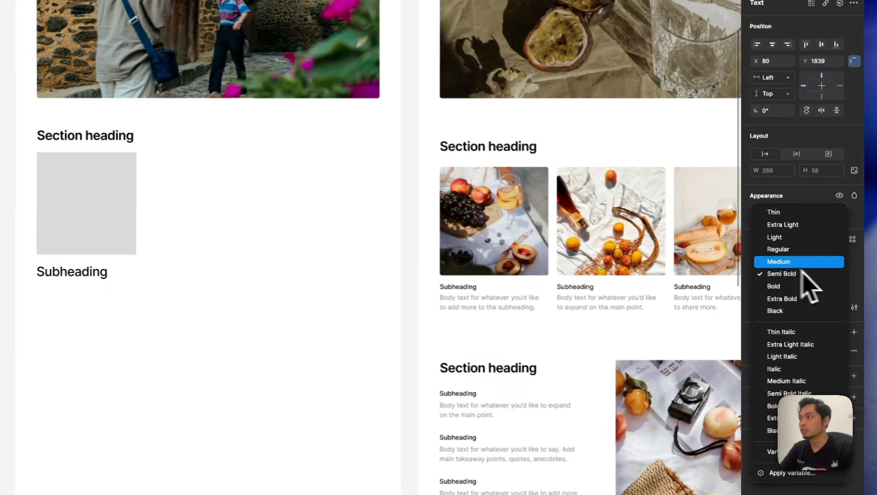
pyautogui.click(784, 262)
pyautogui.click(838, 274)
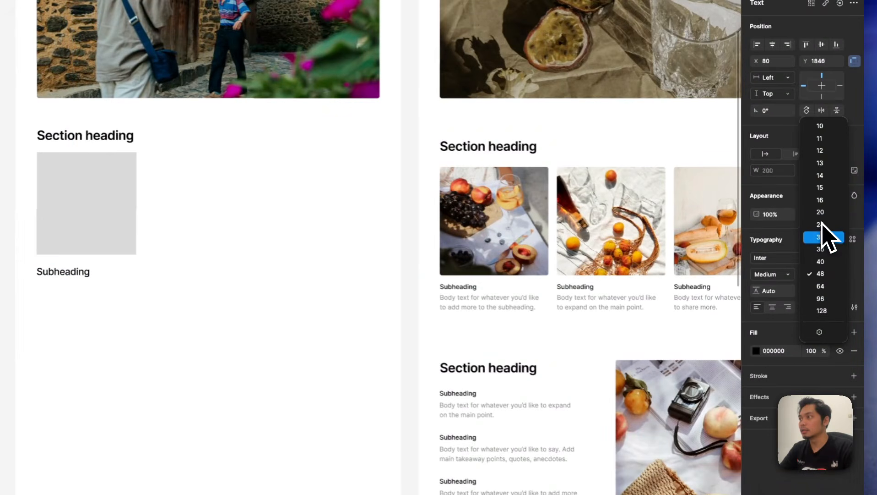
pyautogui.click(798, 253)
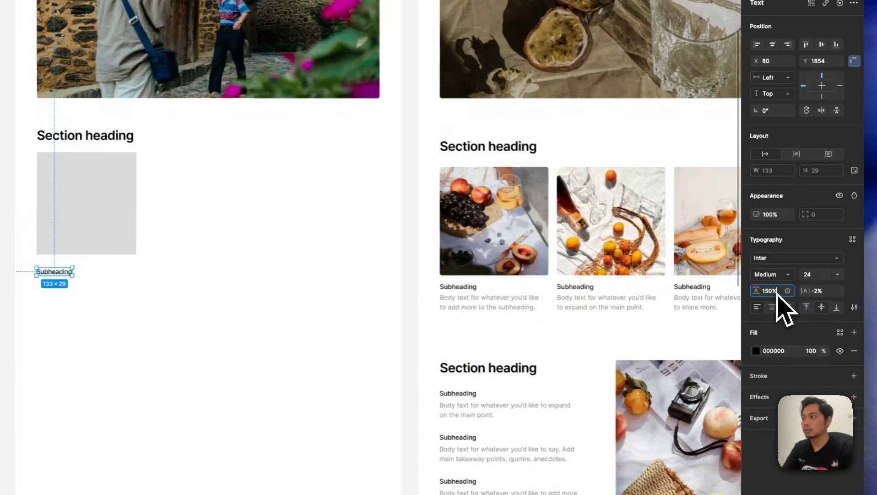
pyautogui.press('Return')
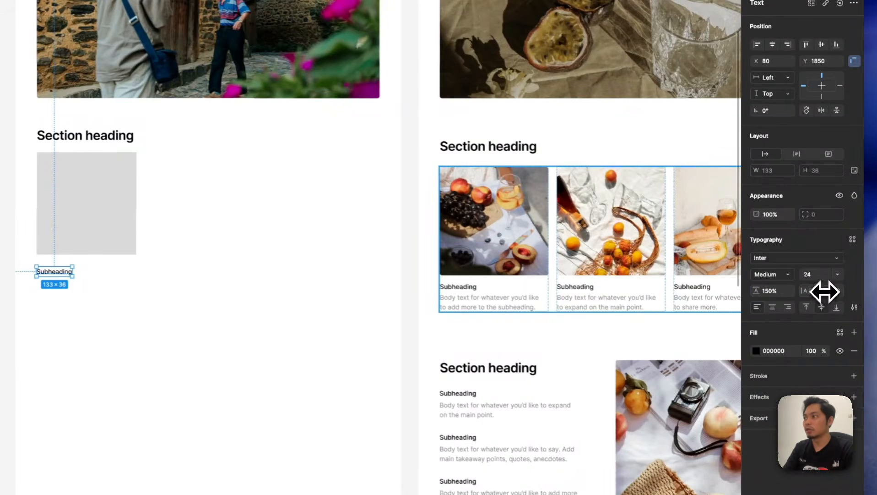
pyautogui.press('super+a')
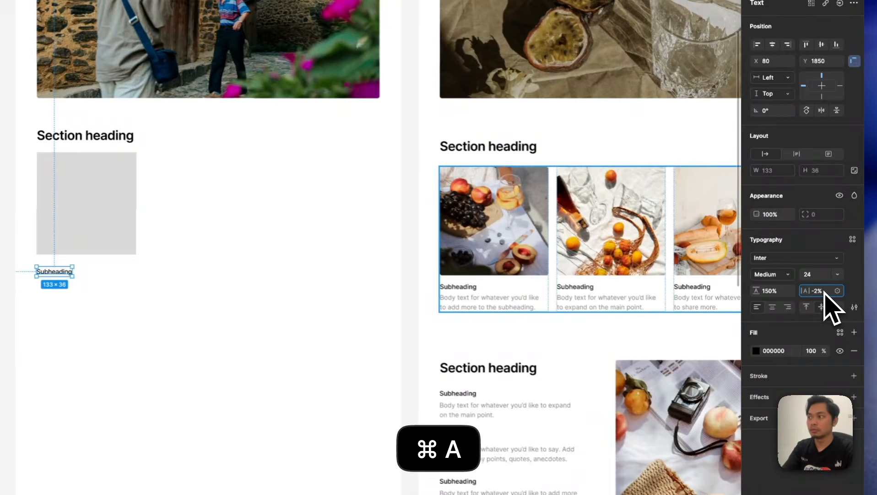
pyautogui.press('Return')
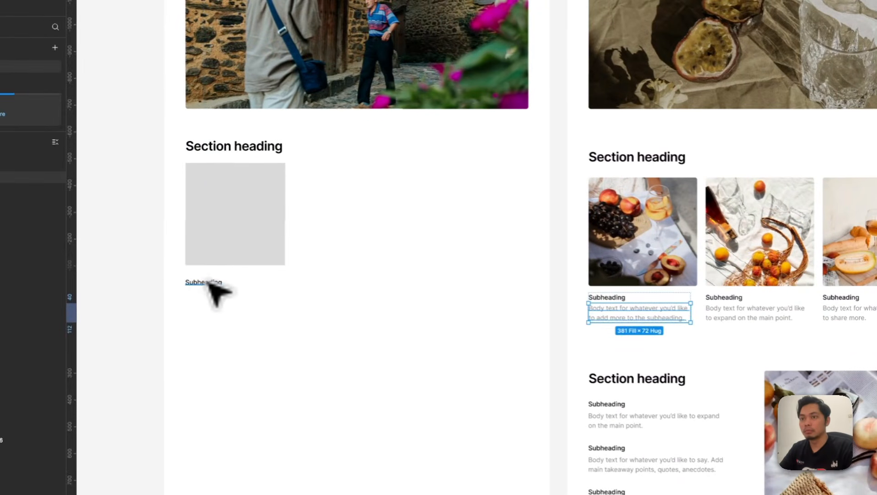
# Duplicate the subheading below itself, reword it "Body text for whatever you'd like to add more to the subheading." and give it the reference fill 828282
pyautogui.click(211, 283)
pyautogui.press('super+d')
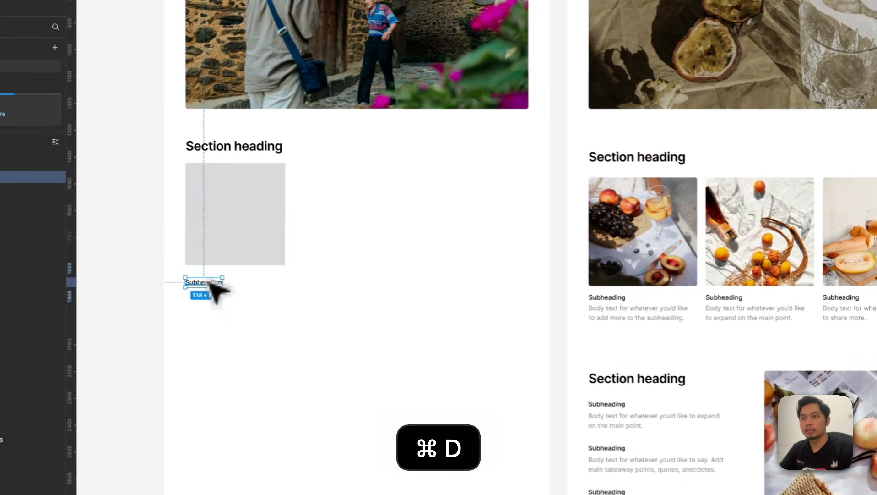
pyautogui.moveTo(207, 282); pyautogui.dragTo(207, 300)
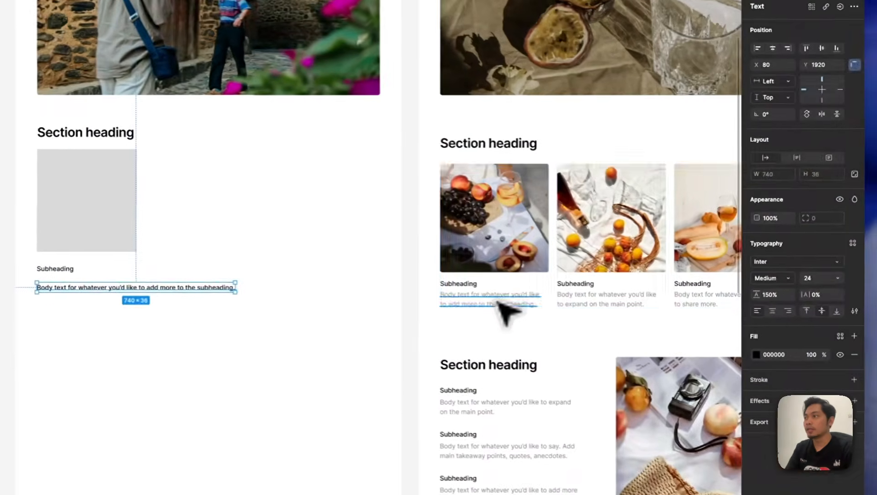
pyautogui.click(563, 309)
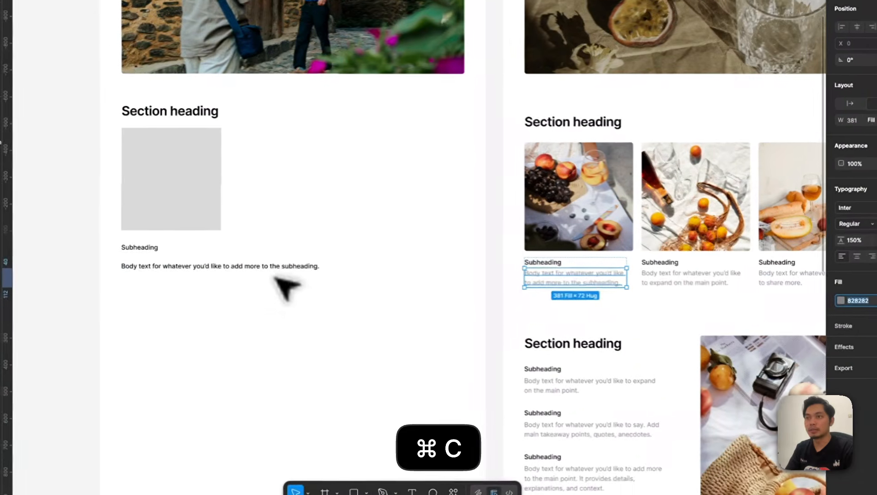
pyautogui.click(192, 276)
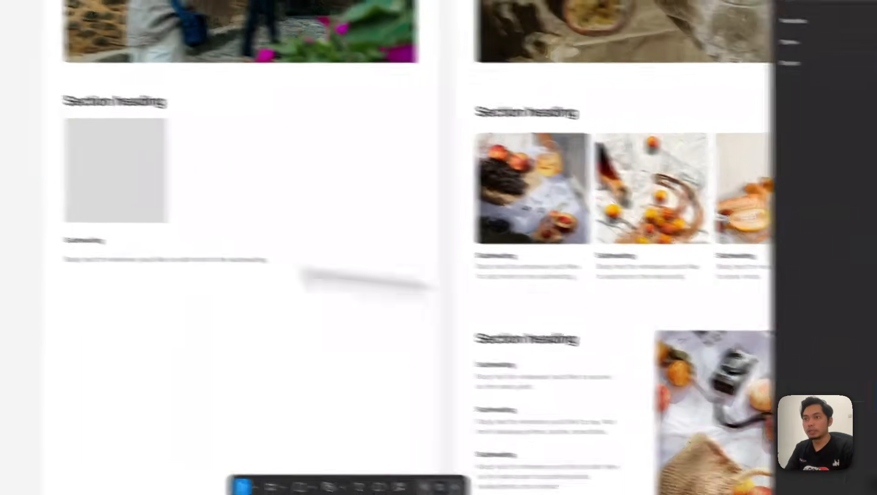
# Group the two texts in a "Copy" auto layout frame, and wrap it with the rectangle in another named "Card"
pyautogui.moveTo(31, 150); pyautogui.dragTo(243, 298)
pyautogui.hotkey('shift', 'a')
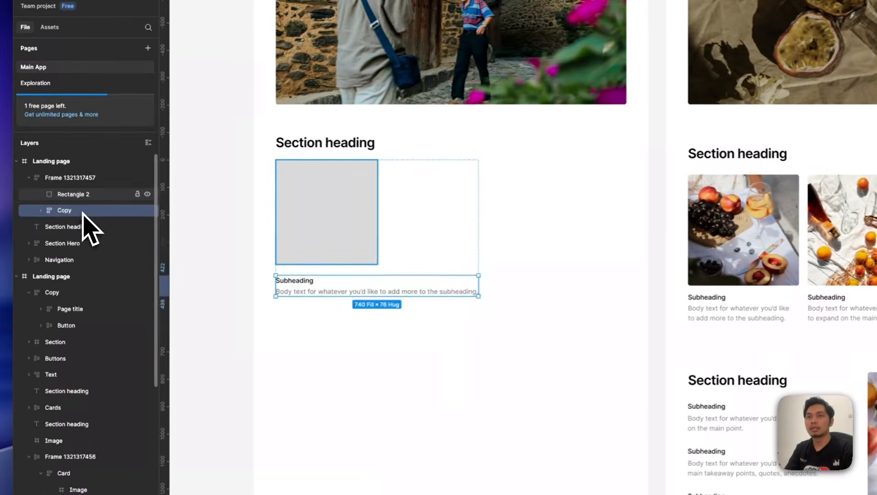
pyautogui.click(89, 194)
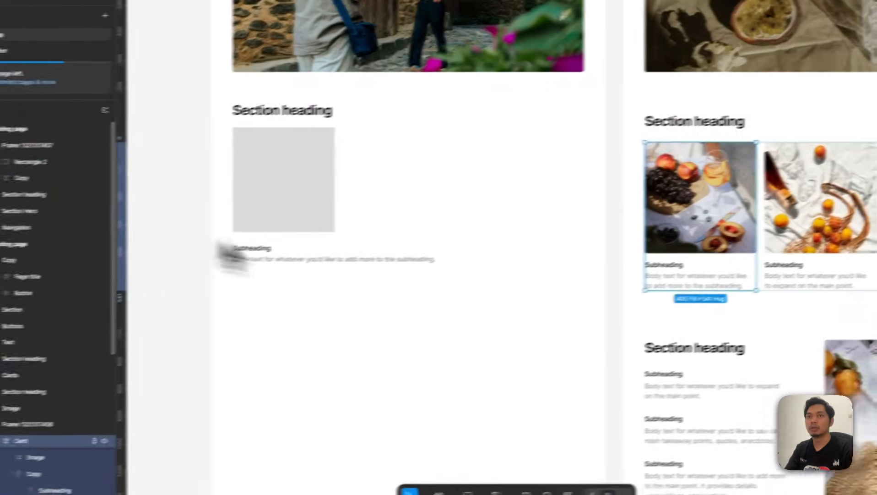
pyautogui.doubleClick(69, 177)
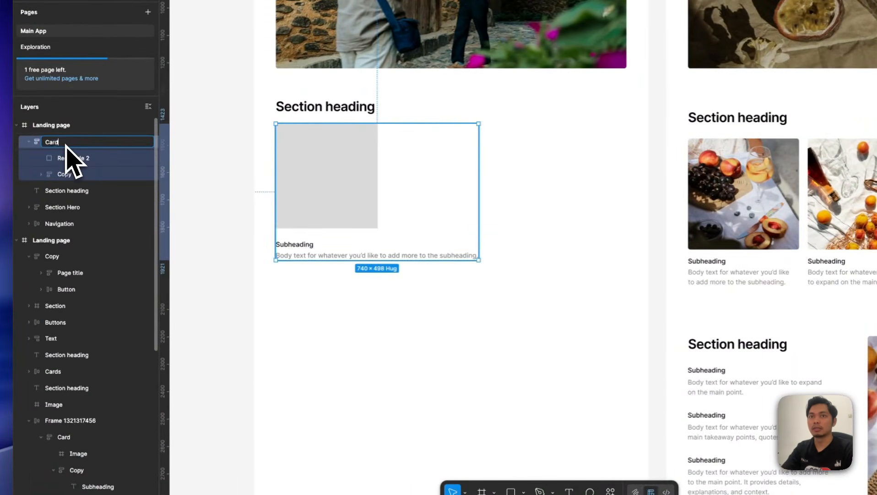
pyautogui.press('Return')
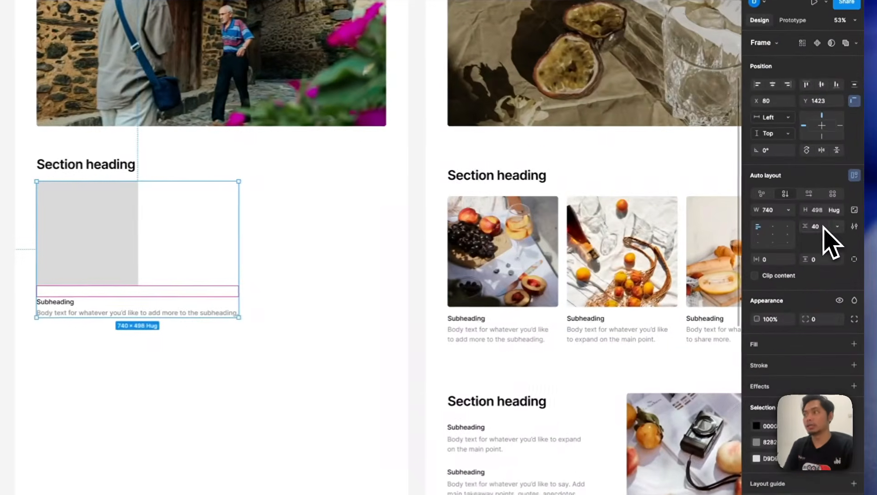
# Set the vertical gap between items in the Card frame to 24
pyautogui.click(826, 215)
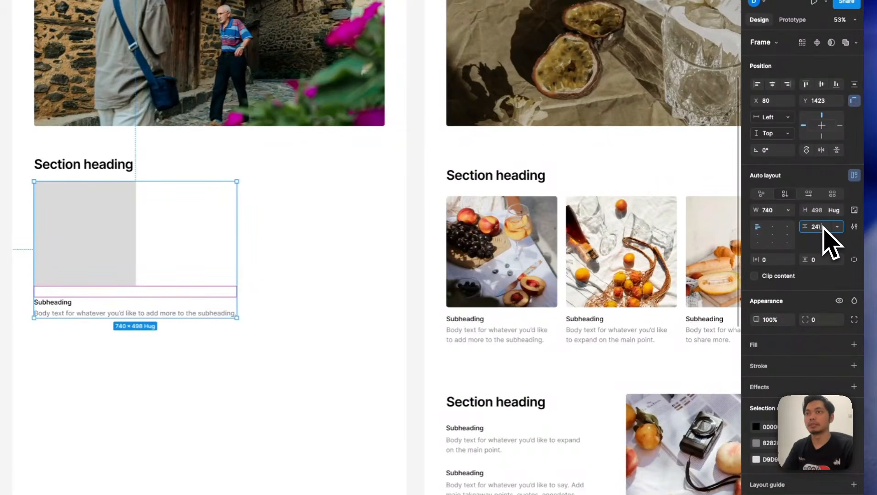
pyautogui.write('24')
pyautogui.press('Return')
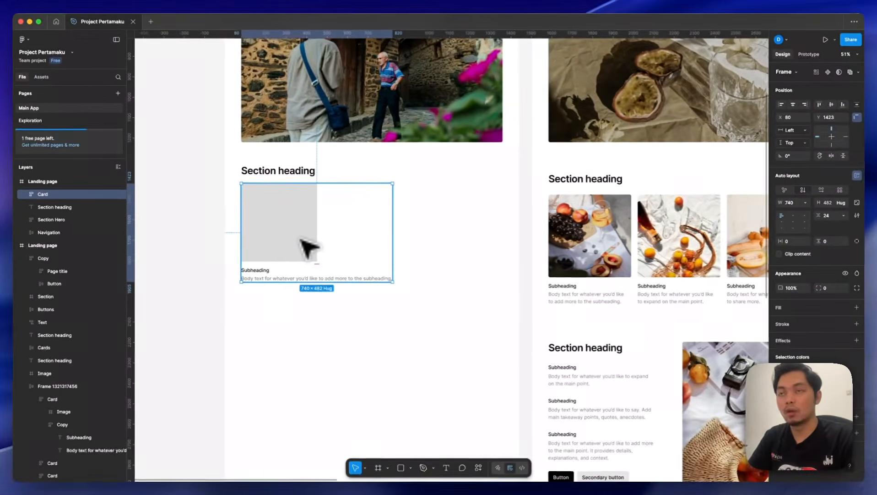
# Duplicate the Card twice to form a horizontal row of three cards at the same height
pyautogui.press('super+d')
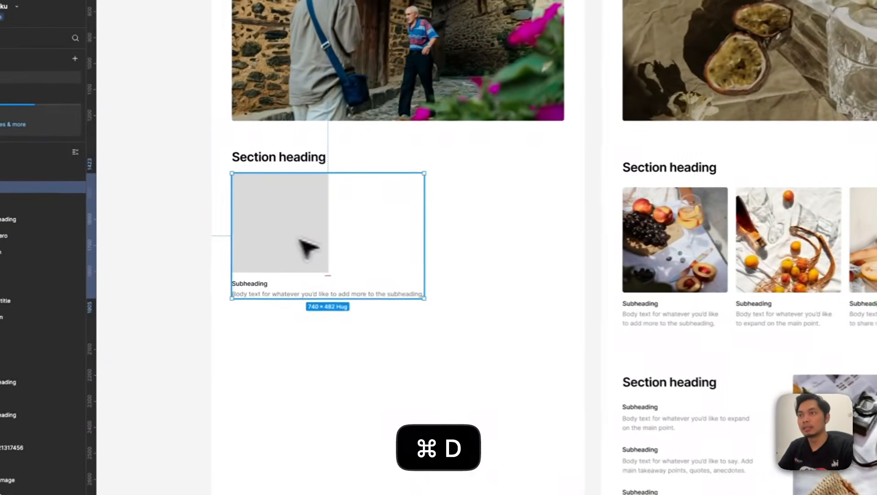
pyautogui.moveTo(294, 235); pyautogui.dragTo(469, 237)
pyautogui.moveTo(407, 245); pyautogui.dragTo(402, 245)
pyautogui.press('super+d')
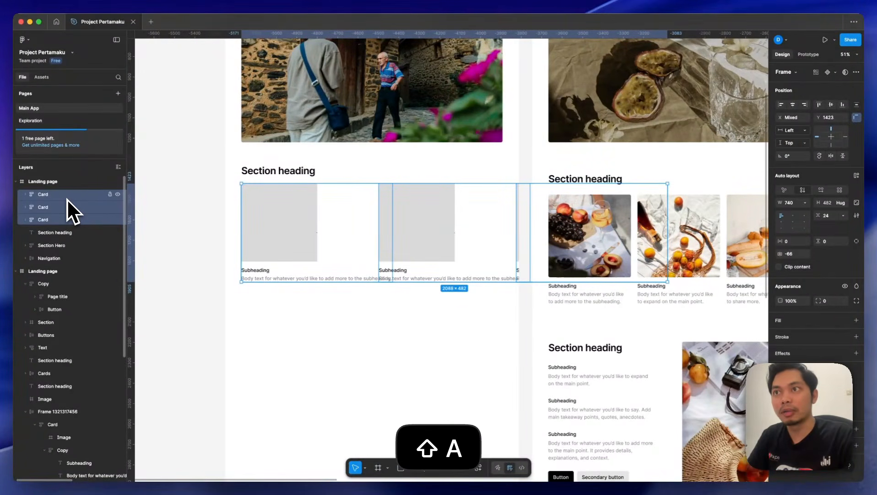
# Wrap the three cards in a horizontal auto layout frame and narrow it to the 1280 content width
pyautogui.hotkey('shift', 'a')
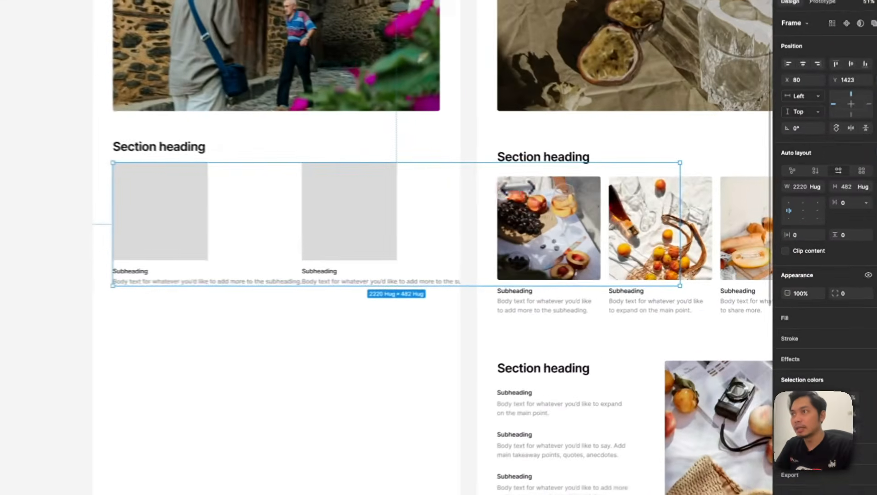
pyautogui.moveTo(695, 232); pyautogui.dragTo(552, 201)
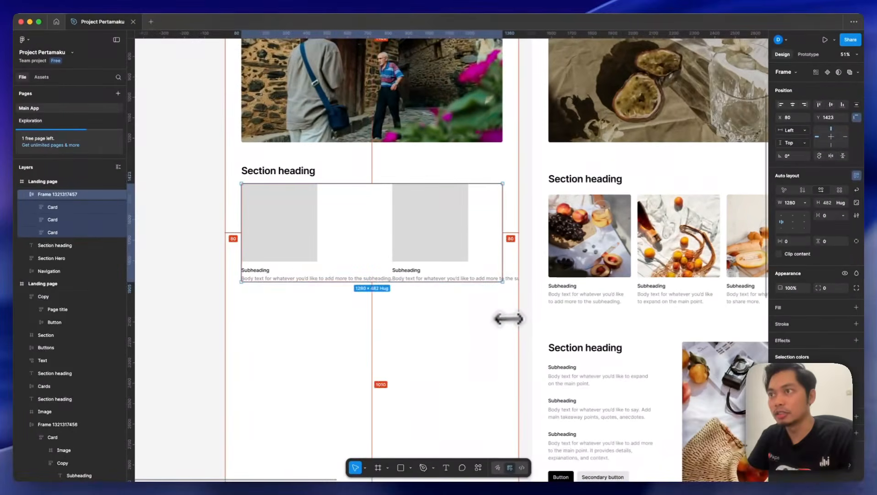
# Set the width of all three cards inside the row frame to Fill container
pyautogui.click(37, 230)
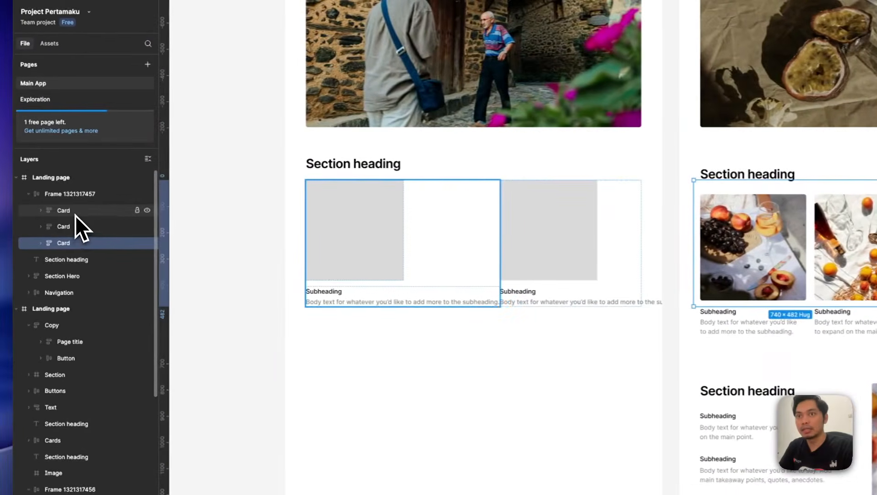
pyautogui.click(40, 211)
pyautogui.click(41, 242)
pyautogui.click(75, 197)
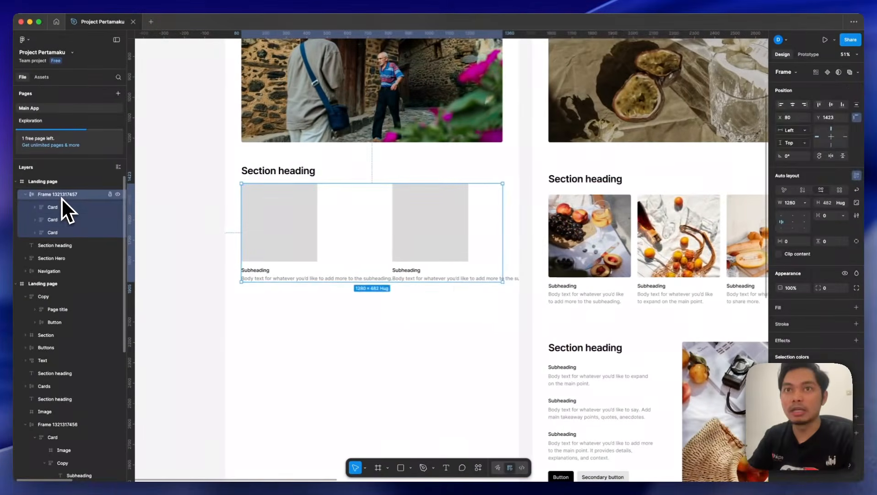
pyautogui.press('Return')
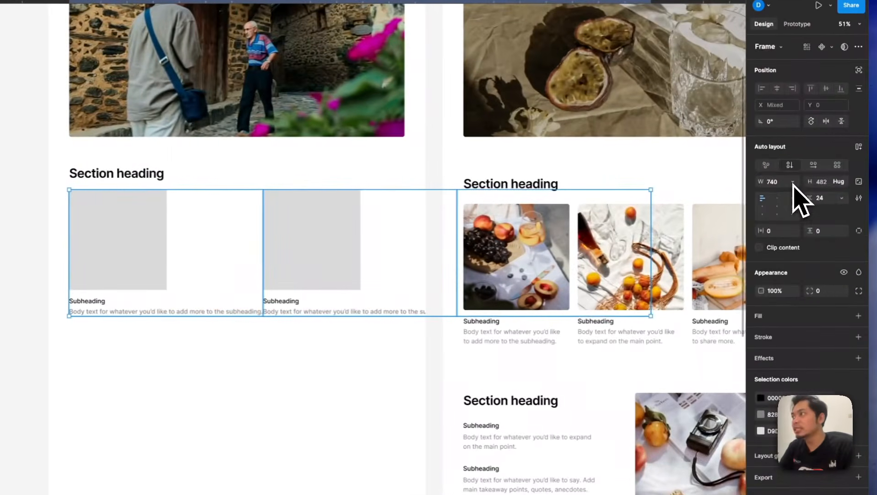
pyautogui.click(794, 183)
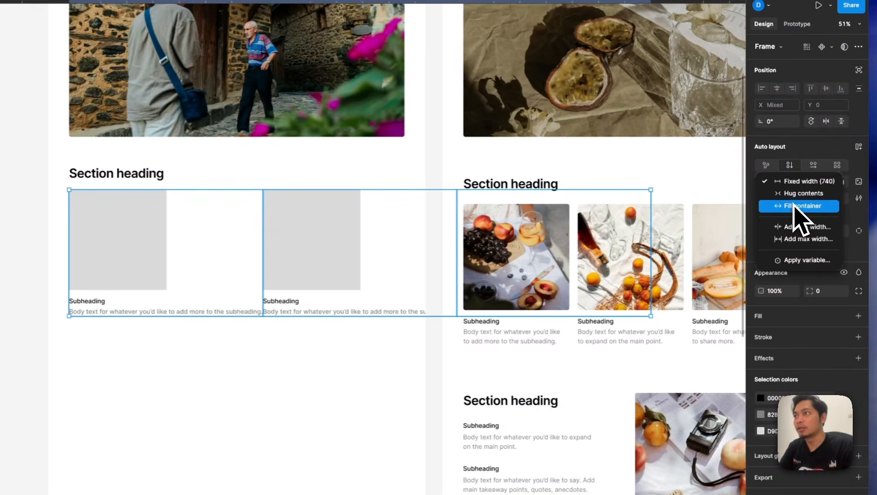
pyautogui.click(795, 206)
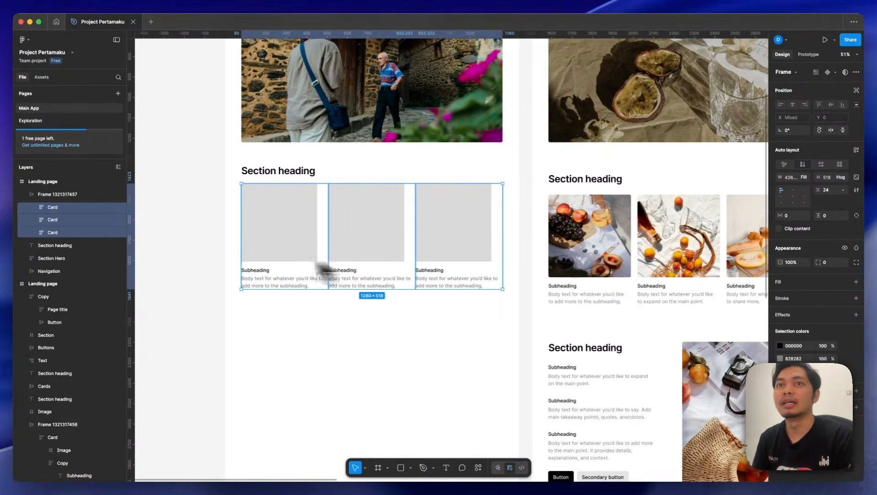
# Rename the row frame "Card list" and add a horizontal gap between its three cards
pyautogui.doubleClick(77, 194)
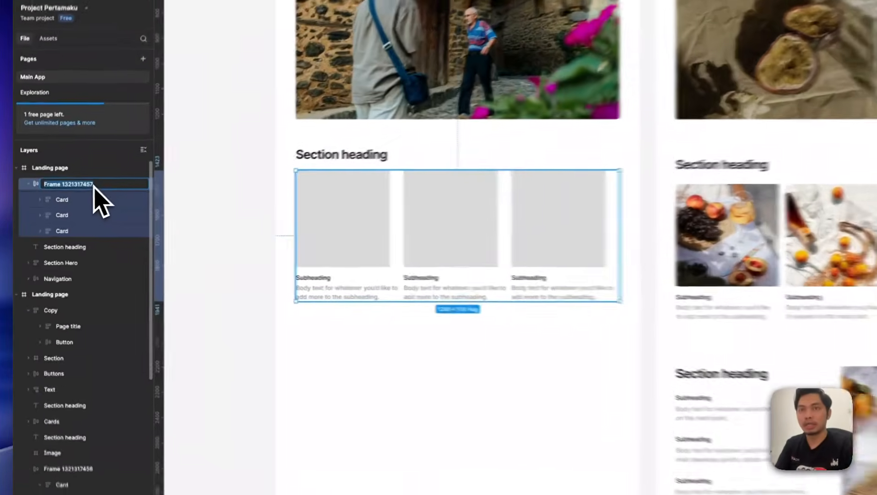
pyautogui.write('Sect')
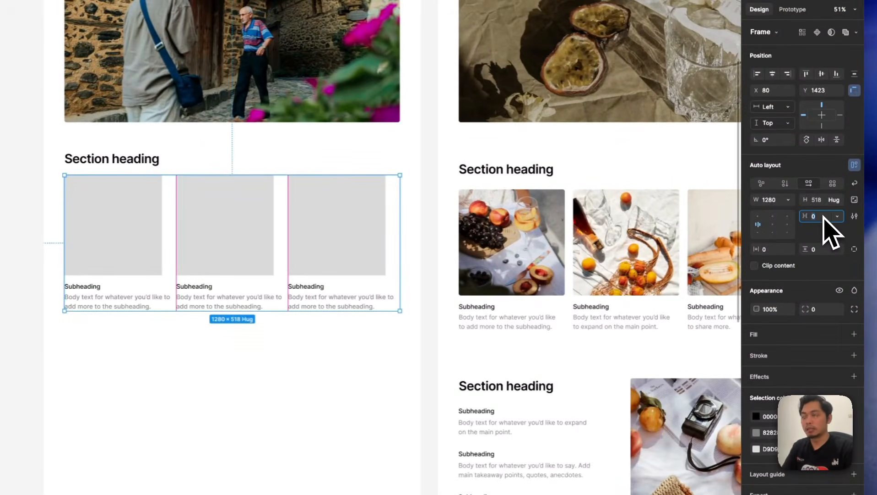
pyautogui.press('Return')
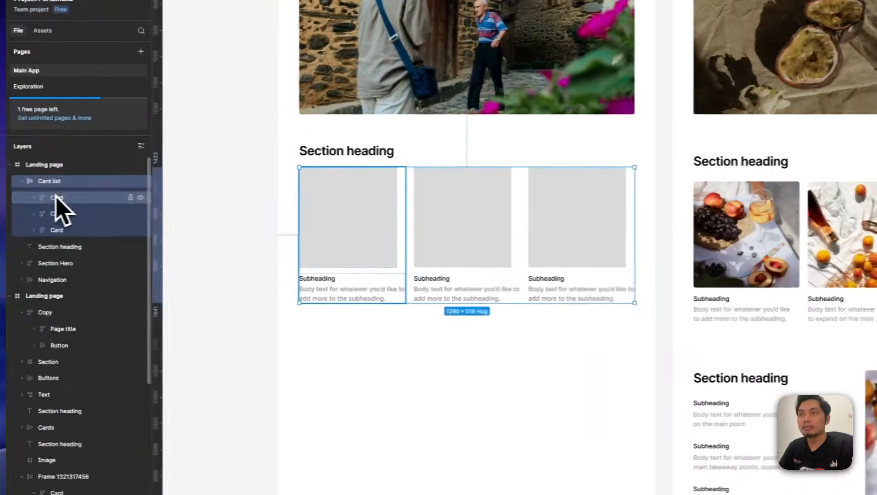
# Set the width of the image placeholder rectangles in all three cards to Fill container
pyautogui.click(73, 197)
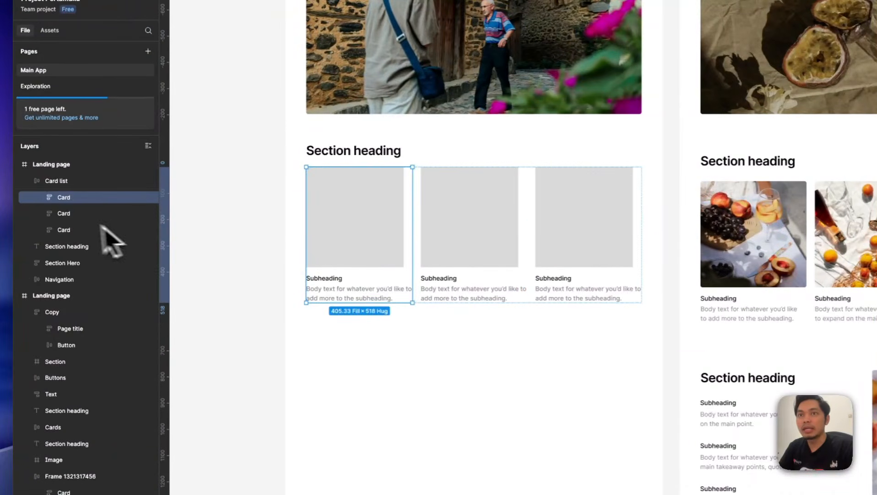
pyautogui.doubleClick(354, 261)
pyautogui.click(374, 297)
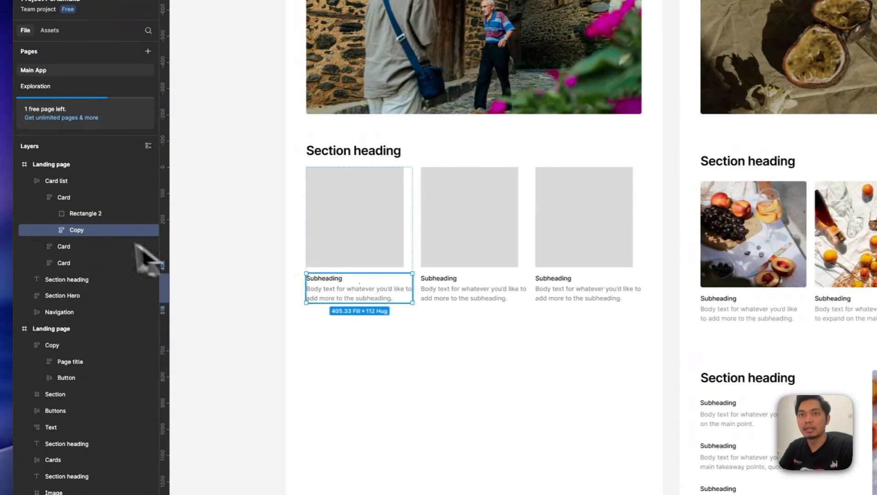
pyautogui.click(75, 215)
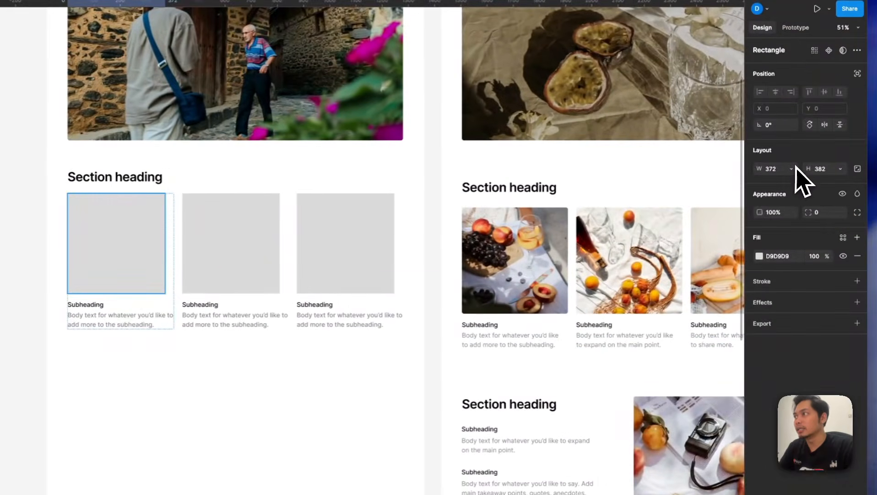
pyautogui.click(792, 169)
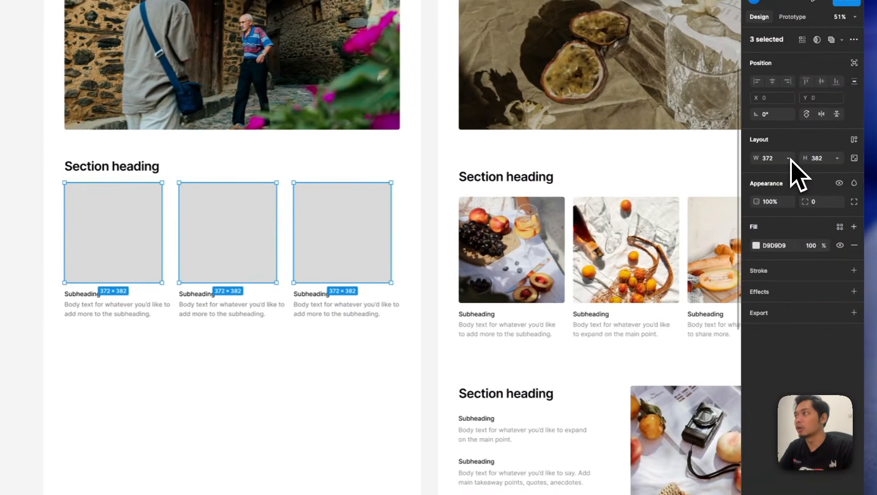
pyautogui.click(790, 159)
pyautogui.click(787, 174)
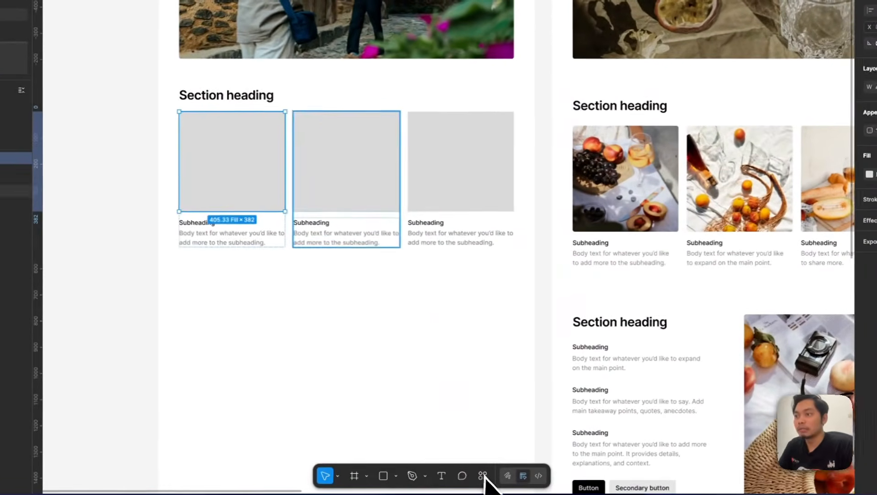
# Fill the three card placeholders with food photos from the Unsplash plugin and round the images' corners
pyautogui.click(483, 475)
pyautogui.click(361, 338)
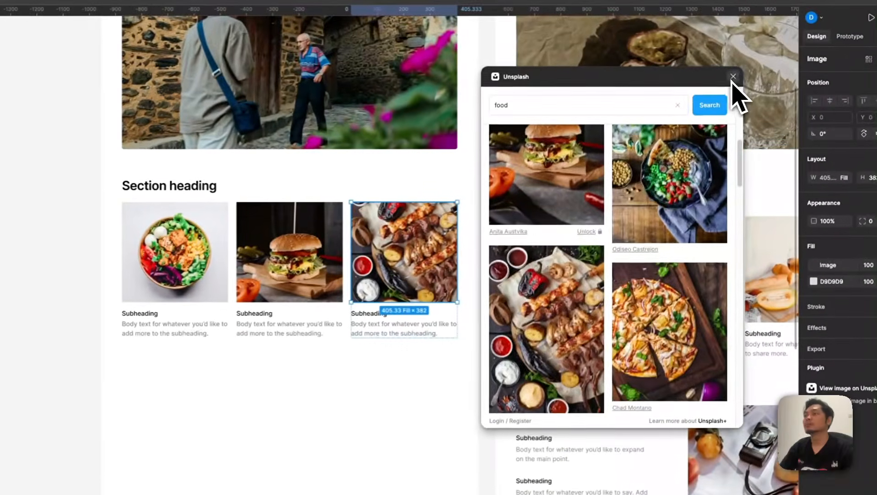
pyautogui.click(751, 29)
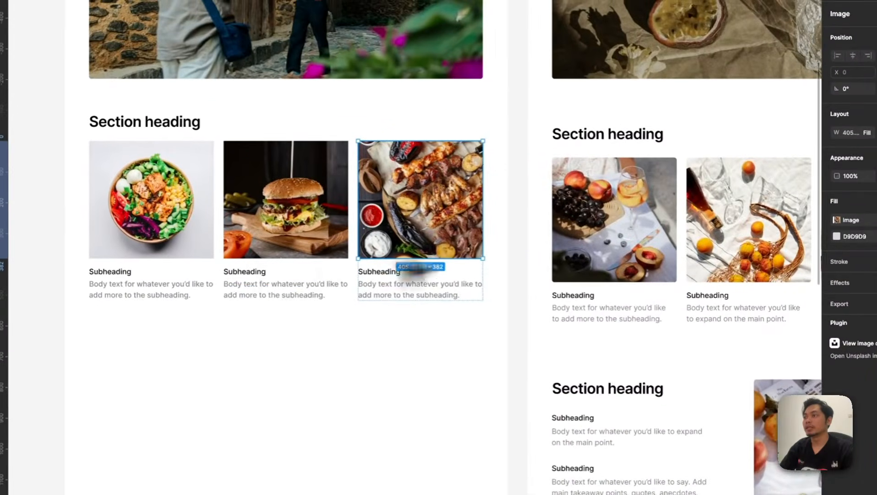
pyautogui.click(187, 215)
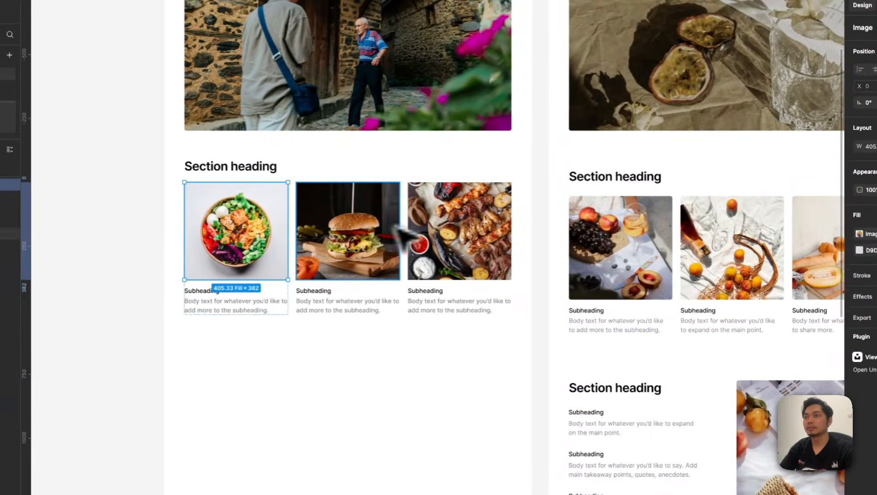
pyautogui.keyDown('shift'); pyautogui.click(391, 229); pyautogui.keyUp('shift')
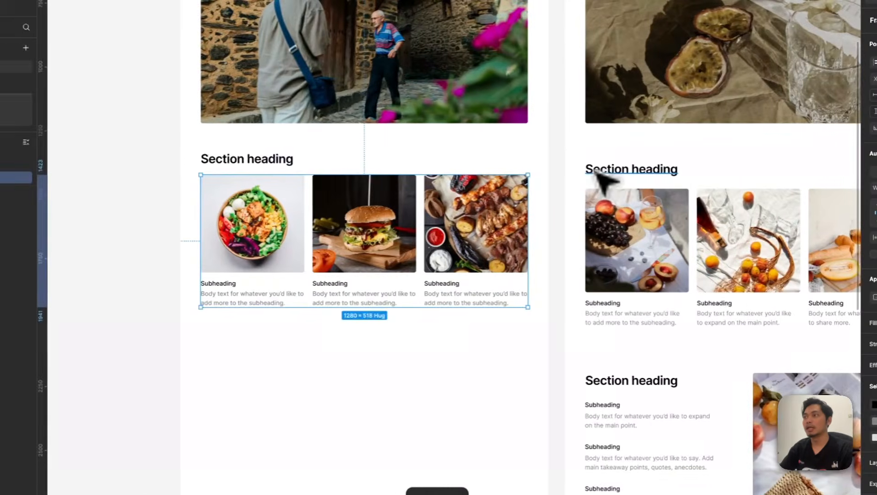
# Wrap the section heading and Card list in a vertical auto layout frame with a 48 gap, matching the reference
pyautogui.click(479, 170)
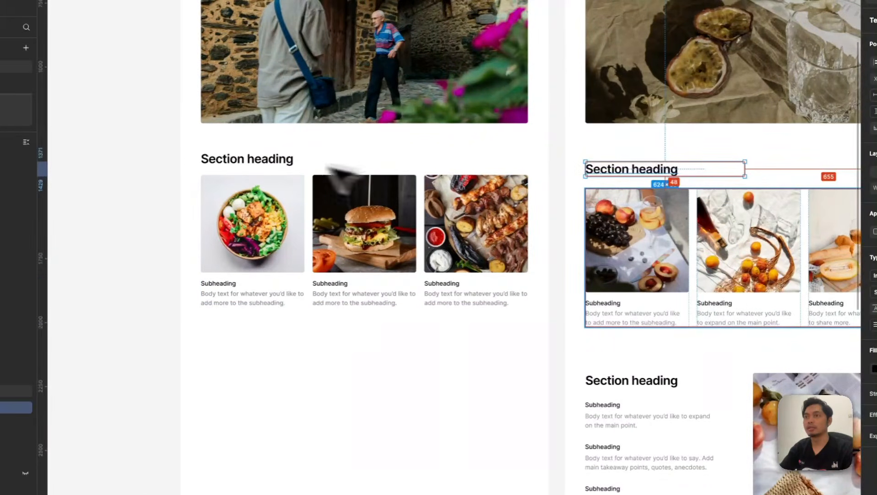
pyautogui.click(276, 158)
pyautogui.keyDown('shift'); pyautogui.click(282, 229); pyautogui.keyUp('shift')
pyautogui.hotkey('shift', 'a')
pyautogui.scroll(-3, 352, 203)
pyautogui.scroll(-3, 452, 268)
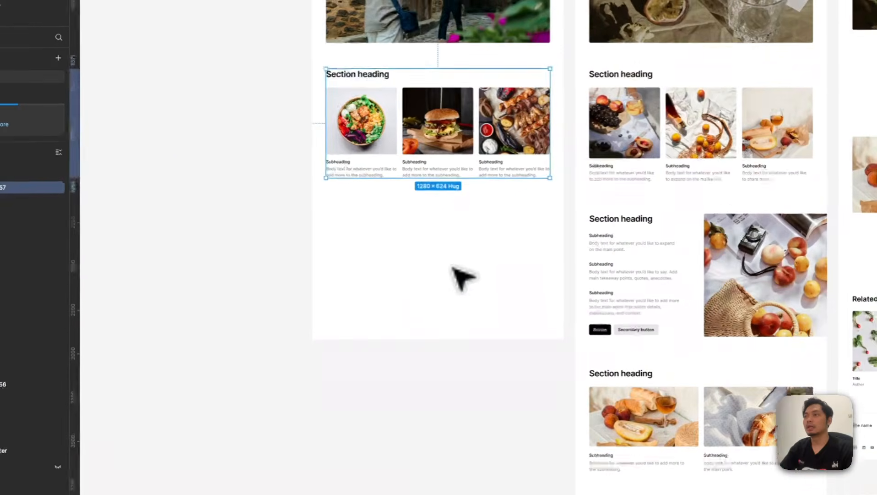
# Extend the new landing page frame downward to make room below the card section
pyautogui.click(453, 268)
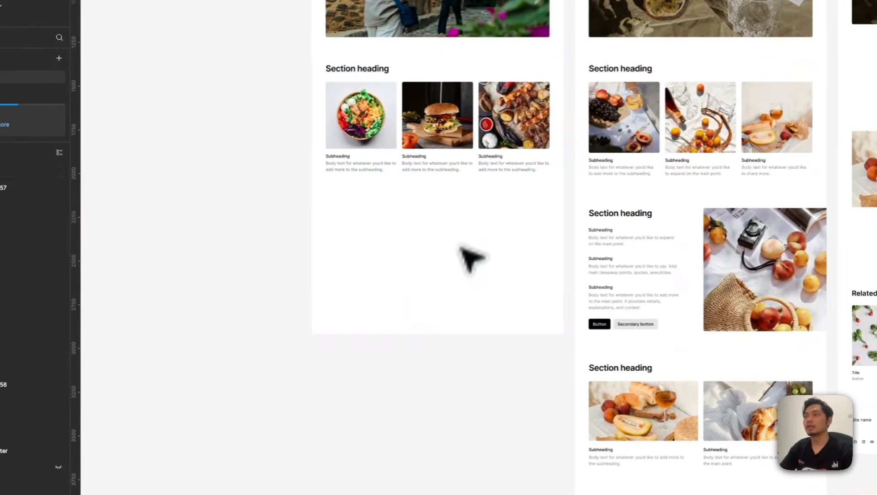
pyautogui.scroll(1, 468, 230)
pyautogui.moveTo(469, 230); pyautogui.dragTo(458, 481)
pyautogui.click(318, 73)
pyautogui.scroll(-8, 468, 213)
pyautogui.scroll(1, 468, 213)
pyautogui.click(468, 214)
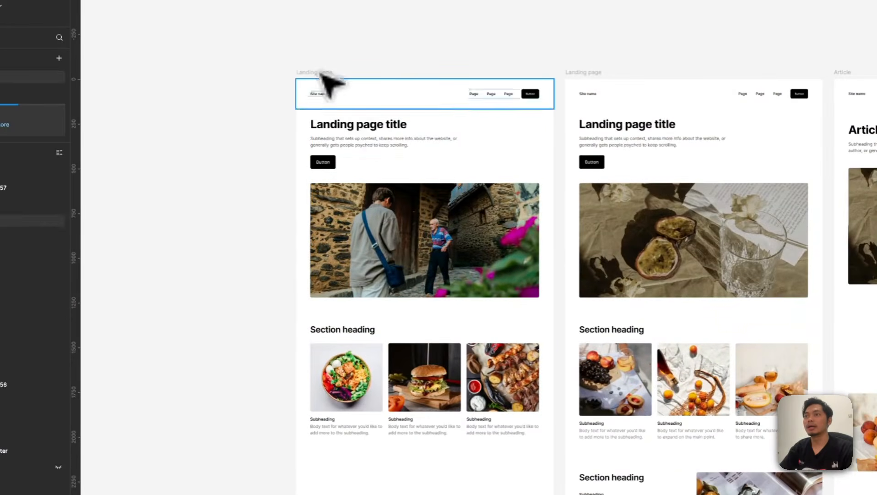
pyautogui.hscroll(2, 387, 272)
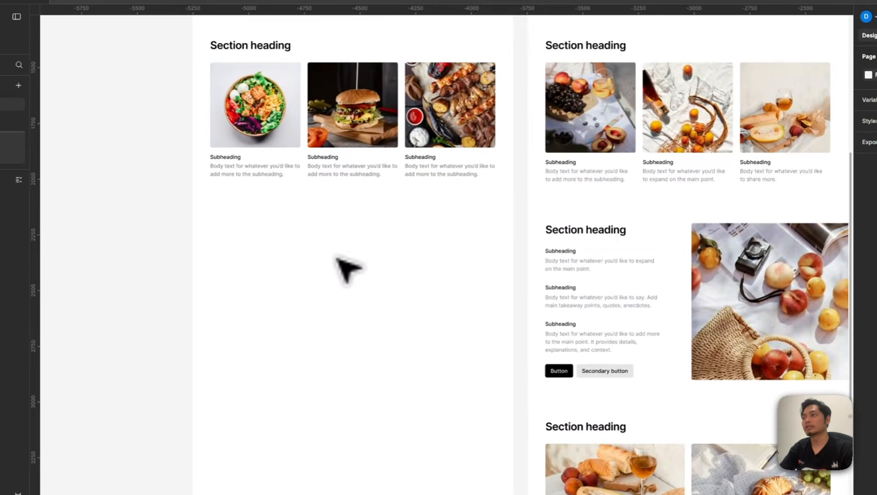
# Copy the section heading text and paste it below the card section, aligned with the content's left edge
pyautogui.scroll(2, 350, 286)
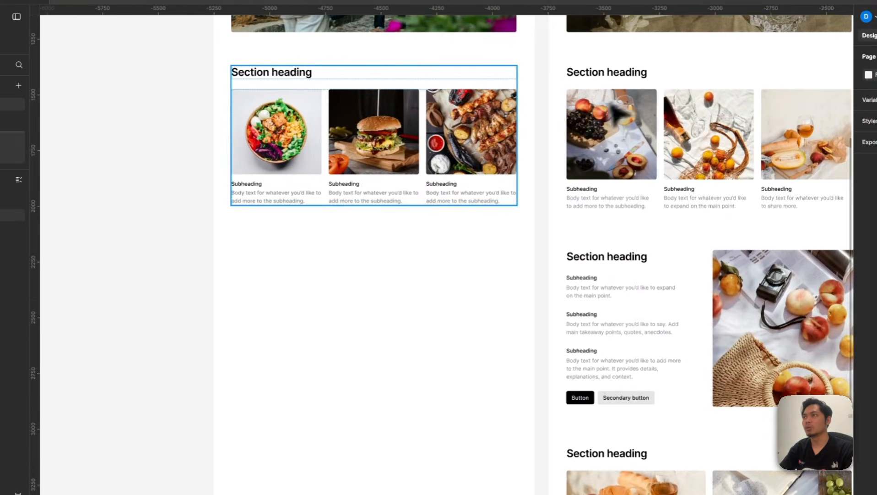
pyautogui.press('super+c')
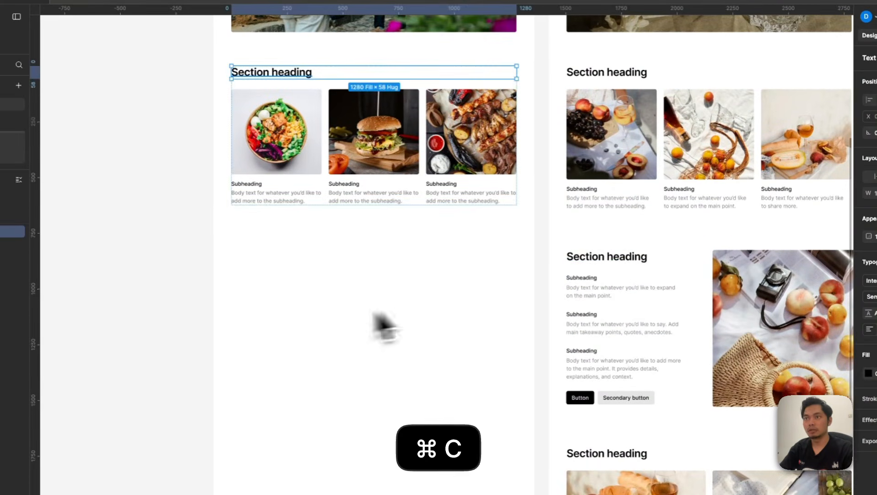
pyautogui.click(305, 314)
pyautogui.scroll(3, 305, 314)
pyautogui.moveTo(304, 314); pyautogui.dragTo(309, 174)
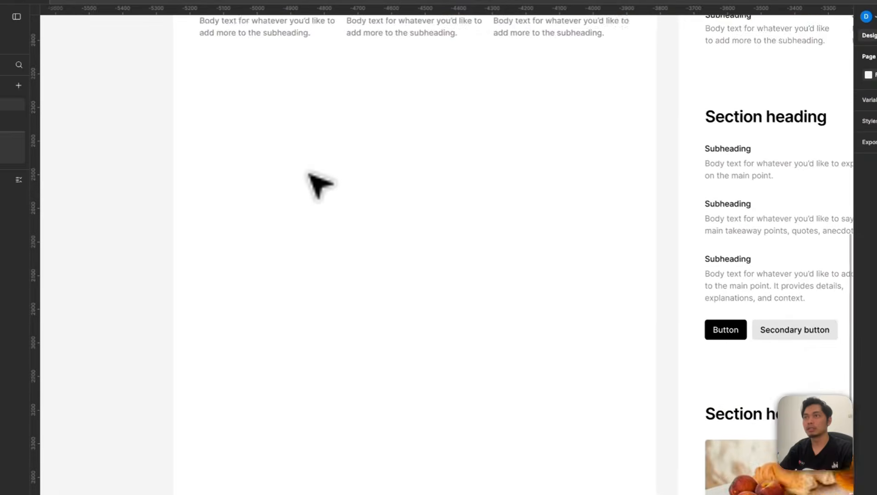
pyautogui.press('super+v')
# Copy the first card's Copy text block and paste it below the second section heading
pyautogui.scroll(-5, 380, 274)
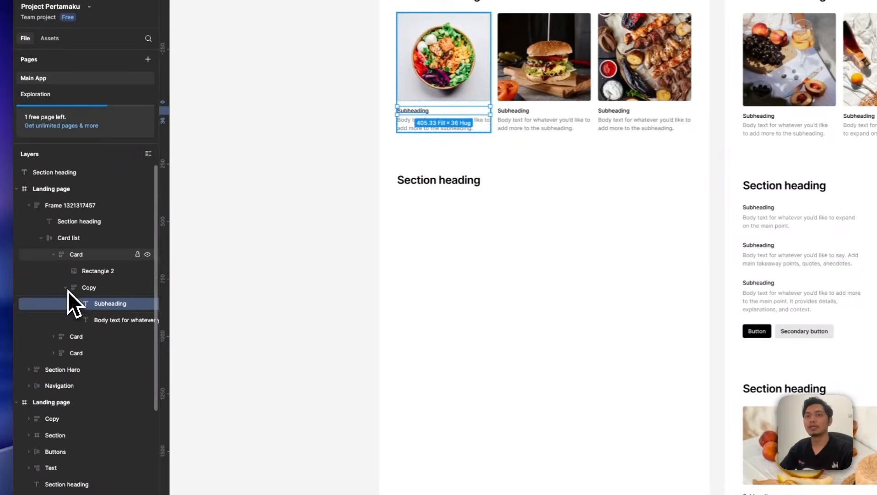
pyautogui.click(95, 288)
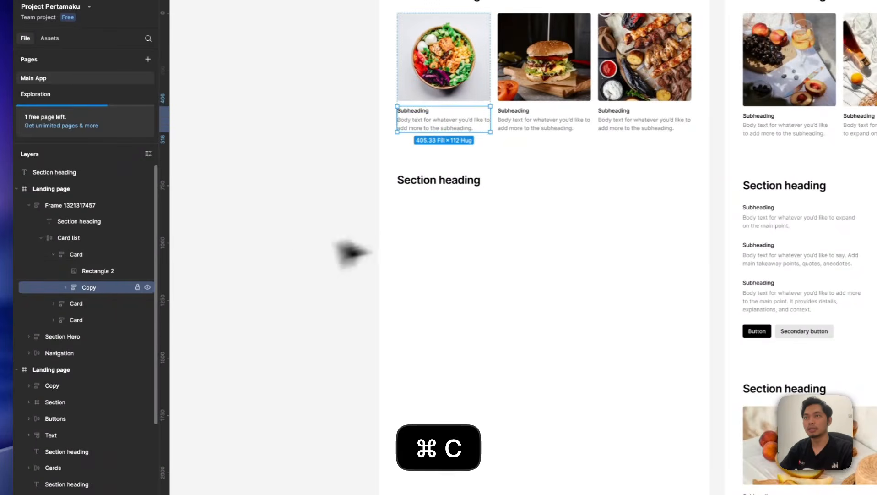
pyautogui.click(443, 180)
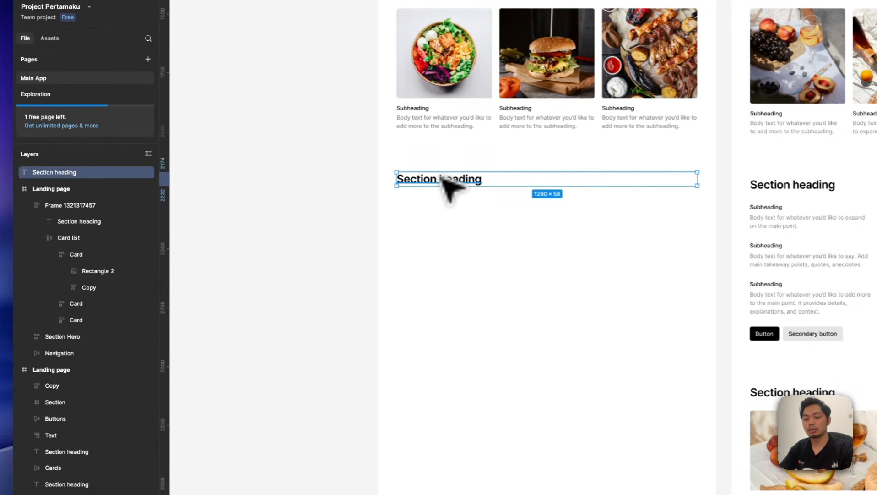
pyautogui.press('super+shift+v')
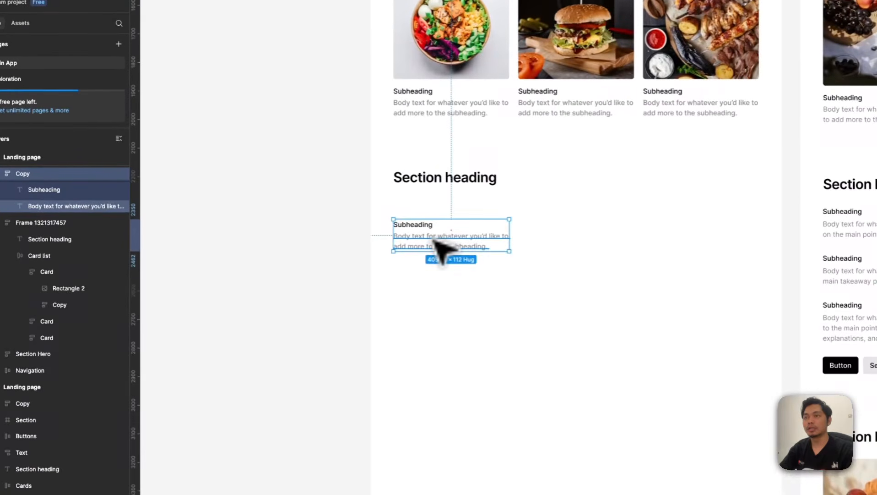
# Duplicate the pasted Copy block directly below itself and wrap both blocks in a vertical auto layout frame
pyautogui.press('super+d')
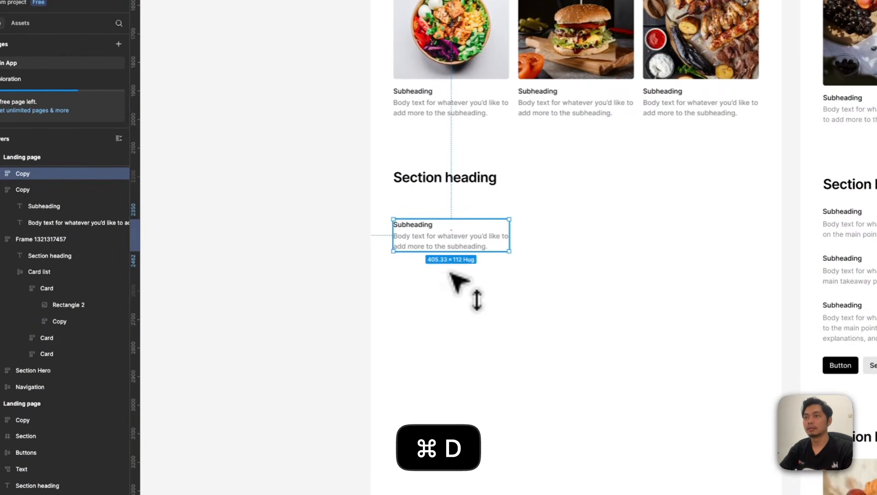
pyautogui.moveTo(450, 271); pyautogui.dragTo(451, 289)
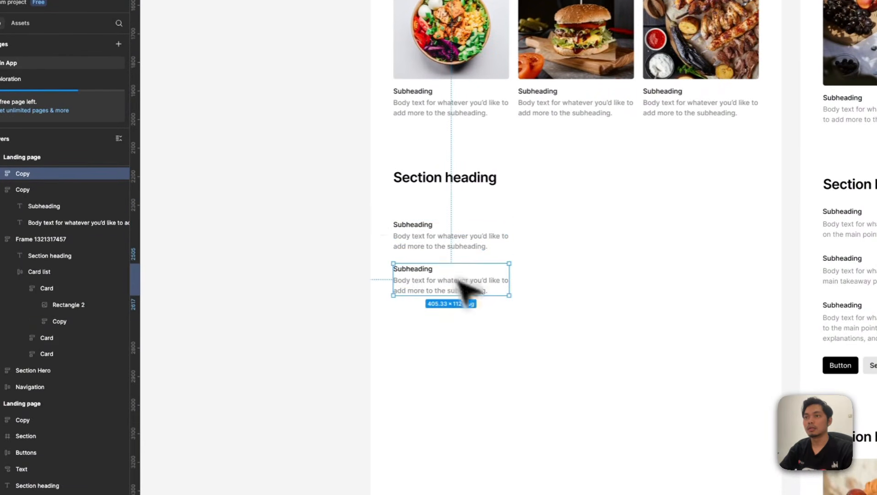
pyautogui.moveTo(534, 339); pyautogui.dragTo(374, 209)
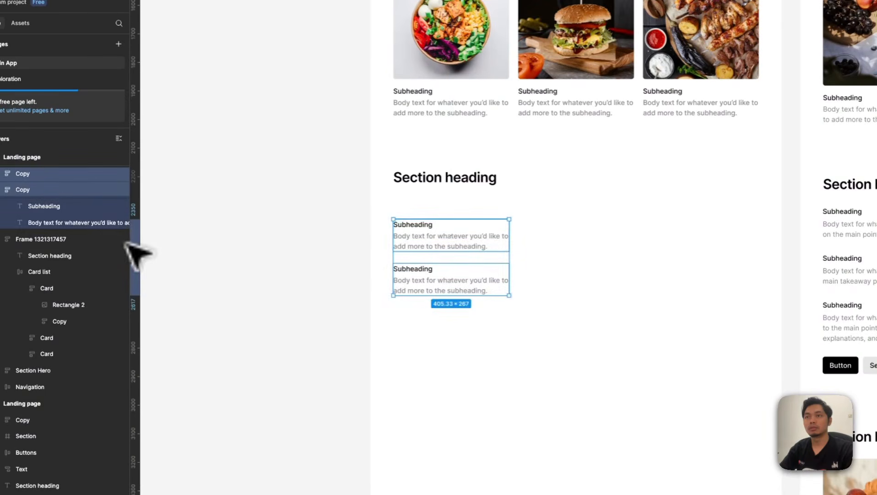
pyautogui.hotkey('shift', 'a')
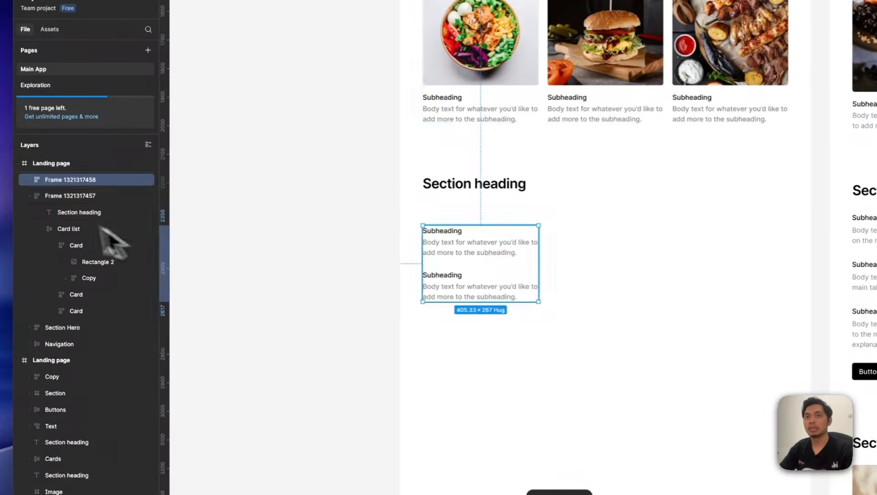
# Duplicate the second Copy block inside the new auto layout frame to make a third one
pyautogui.click(30, 179)
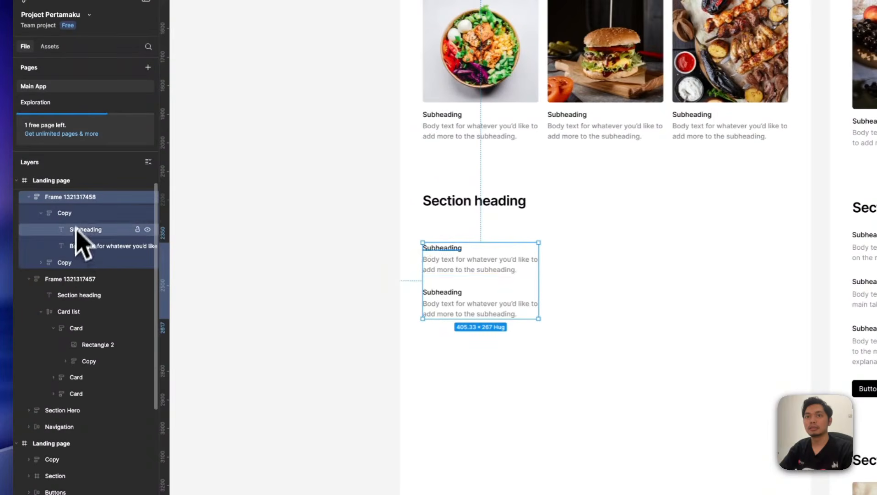
pyautogui.click(68, 262)
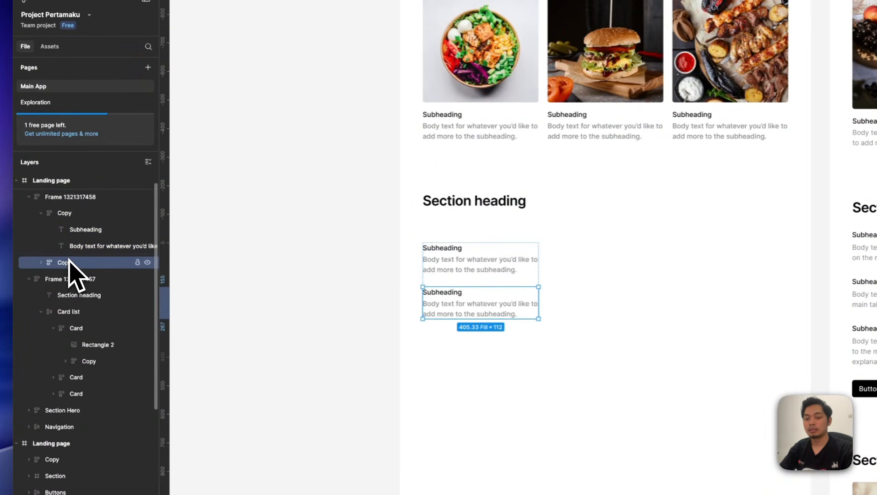
pyautogui.press('super+d')
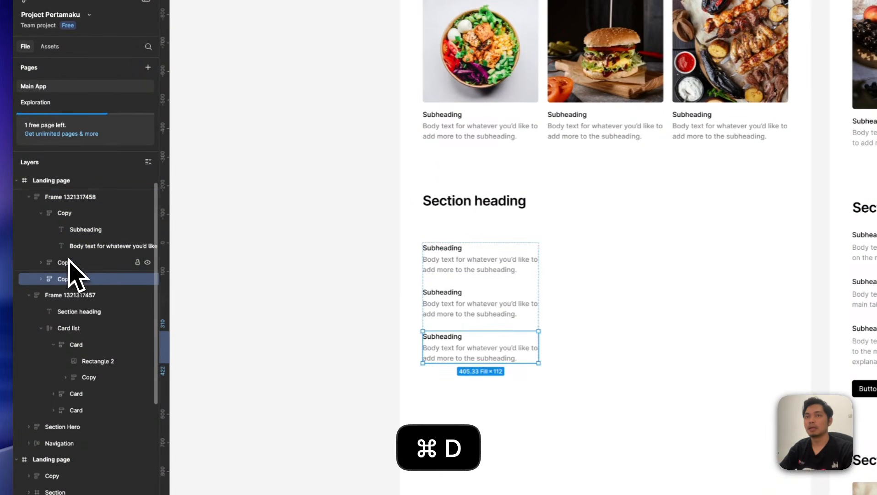
# Adjust the vertical gap between the three Copy blocks to match the reference page's text list
pyautogui.click(53, 198)
pyautogui.hscroll(2, 515, 225)
pyautogui.click(646, 249)
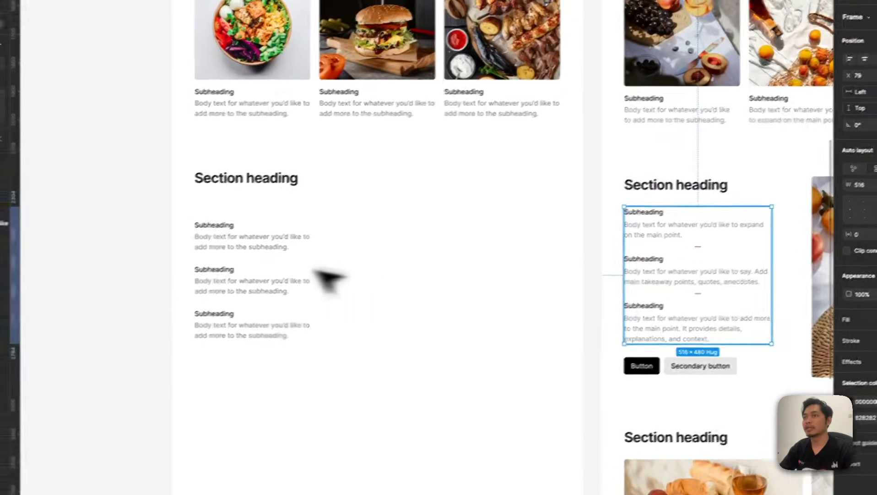
# Set the gap between subheading and body text to 8 in all three Copy blocks
pyautogui.doubleClick(225, 245)
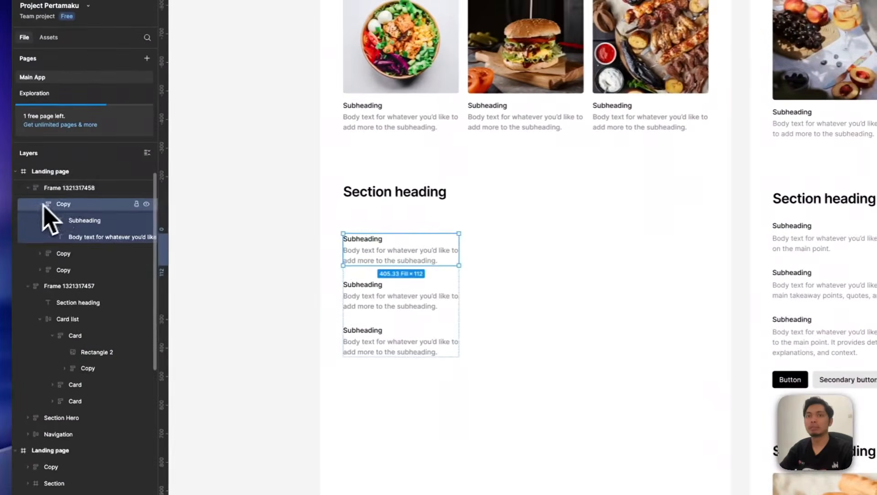
pyautogui.click(42, 204)
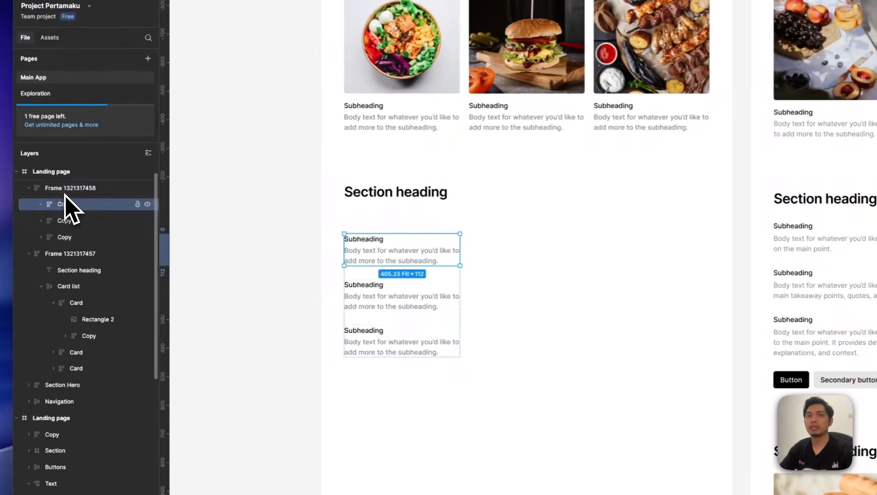
pyautogui.press('Escape')
pyautogui.press('Return')
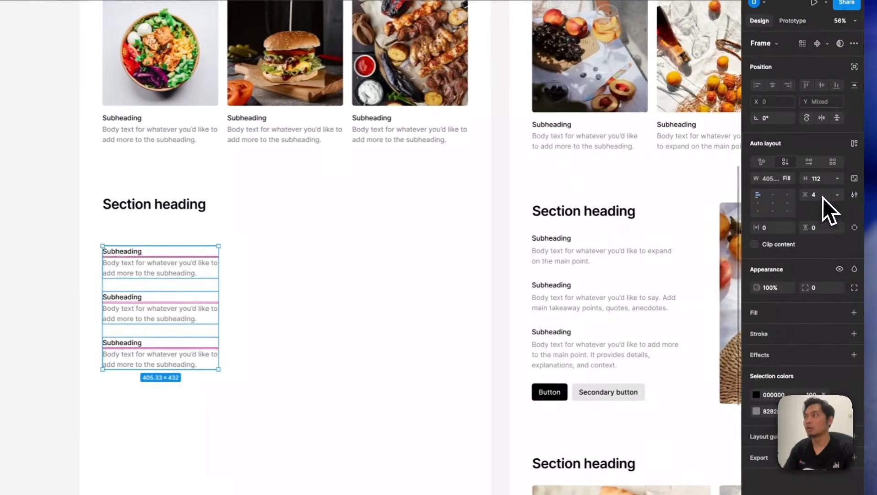
pyautogui.click(823, 196)
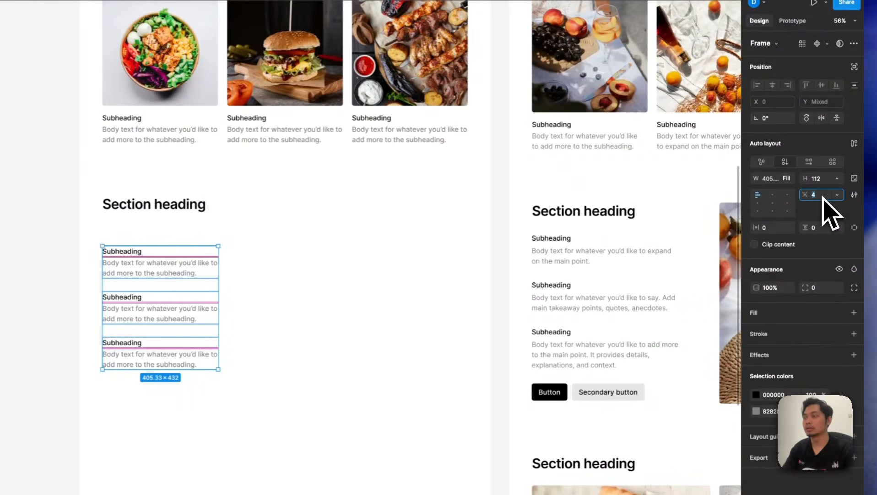
pyautogui.write('8')
pyautogui.press('Return')
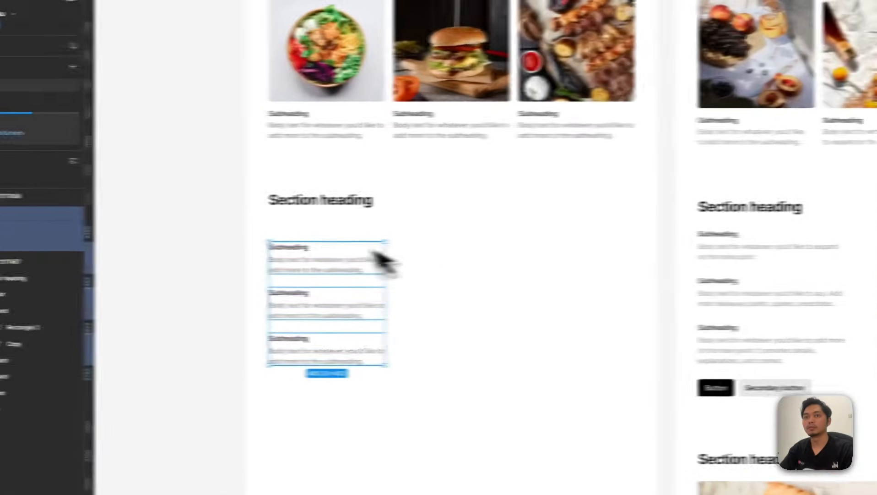
# Set the width of the stacked subheading text frame in the new section to 516, matching the reference section
pyautogui.click(87, 263)
pyautogui.click(236, 242)
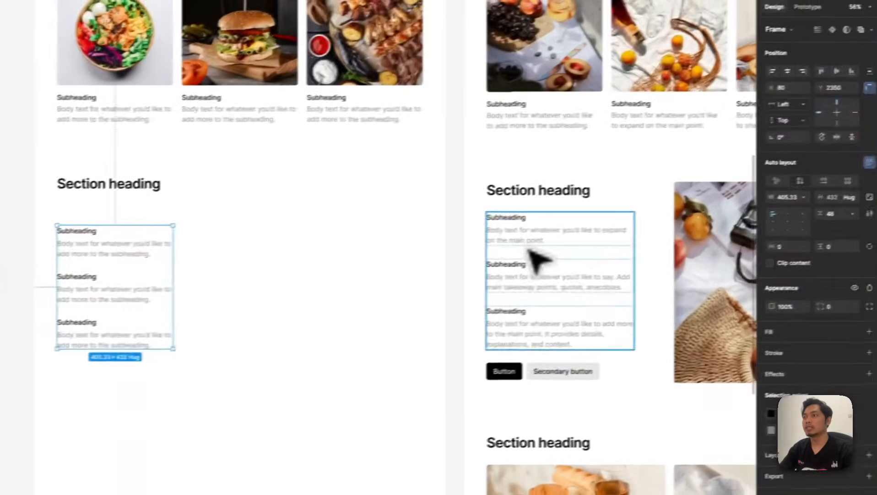
pyautogui.click(678, 229)
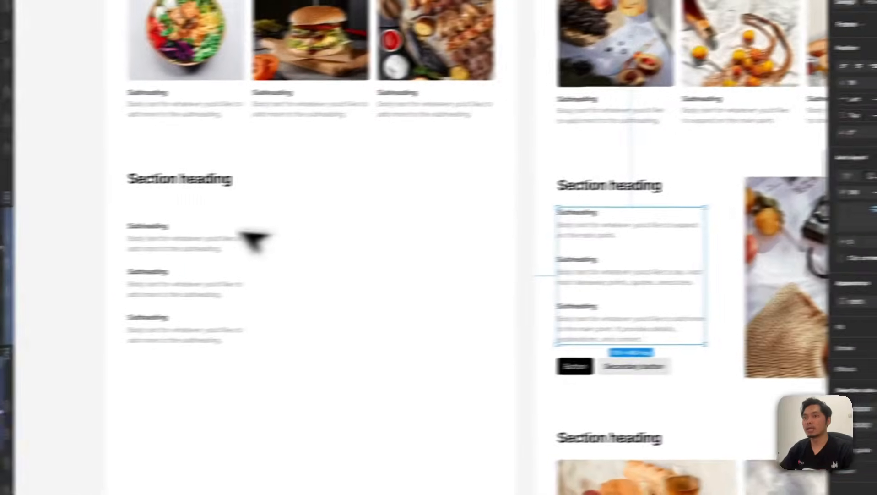
pyautogui.click(229, 236)
pyautogui.click(857, 193)
pyautogui.write('516')
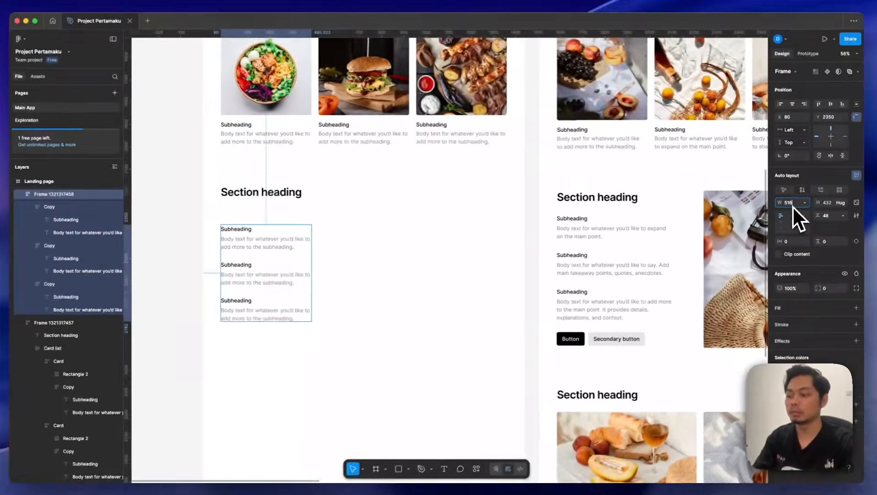
pyautogui.press('Return')
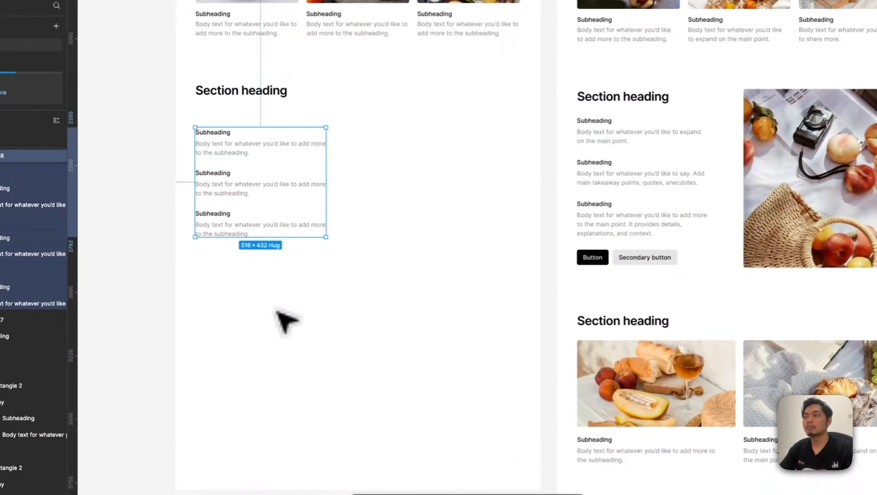
# Copy the hero section's button and paste it below the stacked subheading texts in the new section
pyautogui.click(276, 311)
pyautogui.scroll(2, 277, 311)
pyautogui.scroll(-3, 277, 310)
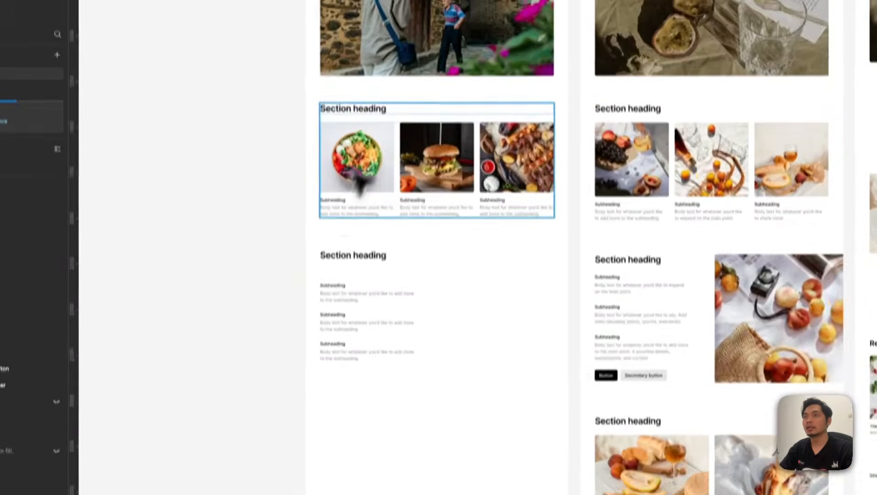
pyautogui.scroll(3, 362, 156)
pyautogui.scroll(1, 358, 126)
pyautogui.click(343, 120)
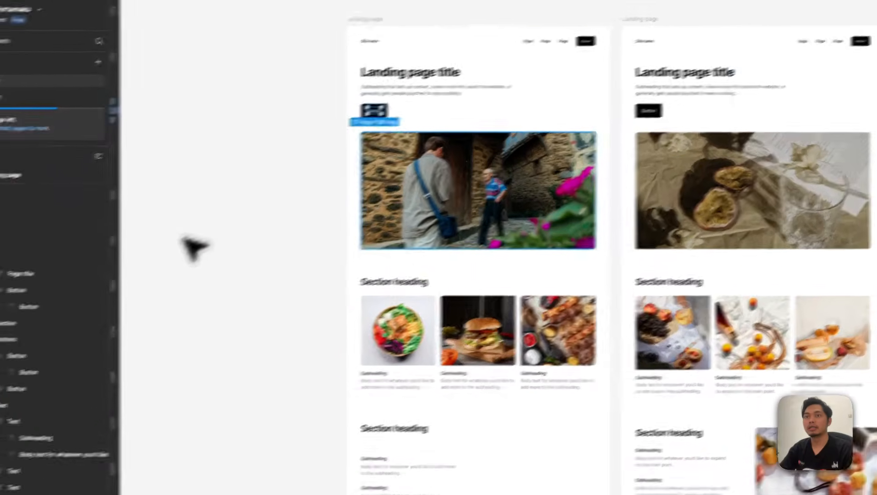
pyautogui.scroll(3, 73, 249)
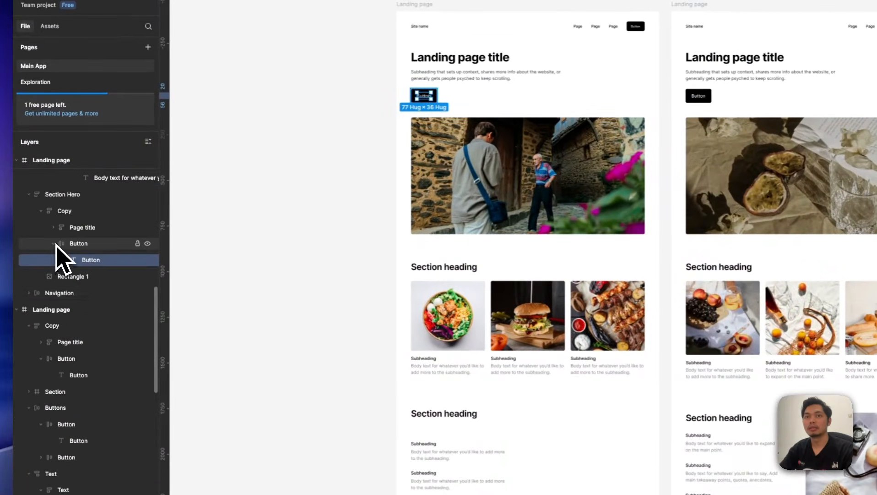
pyautogui.click(90, 245)
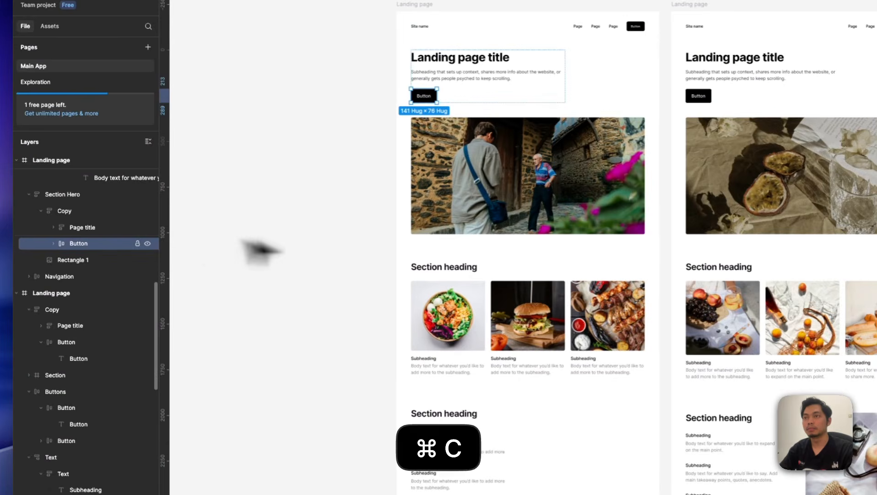
pyautogui.scroll(-5, 446, 270)
pyautogui.keyDown('ctrl'); pyautogui.scroll(3, 454, 290); pyautogui.keyUp('ctrl')
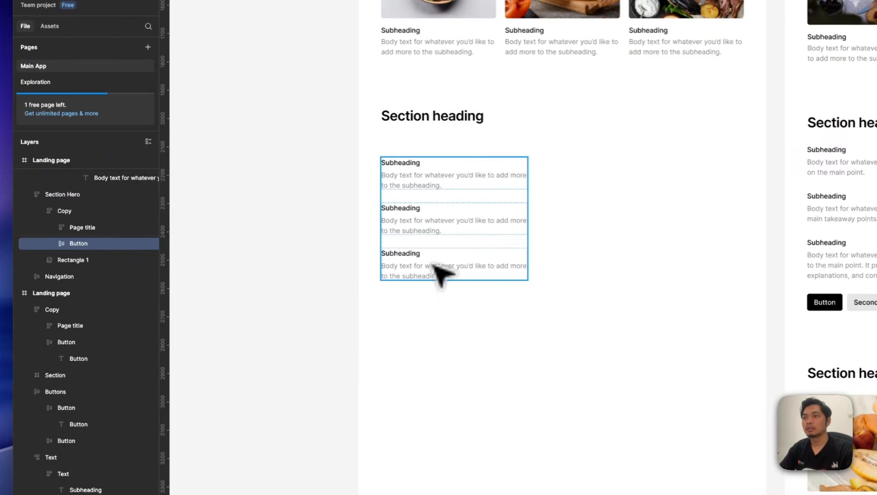
pyautogui.click(434, 266)
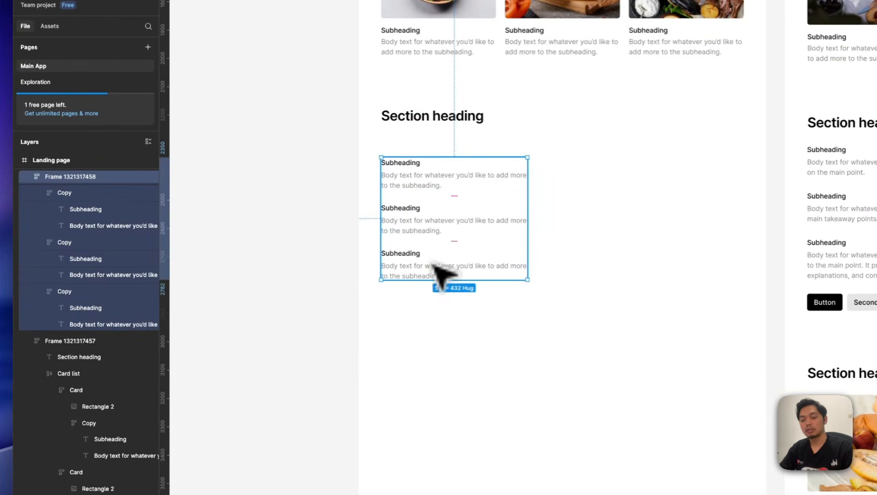
pyautogui.press('super+shift+v')
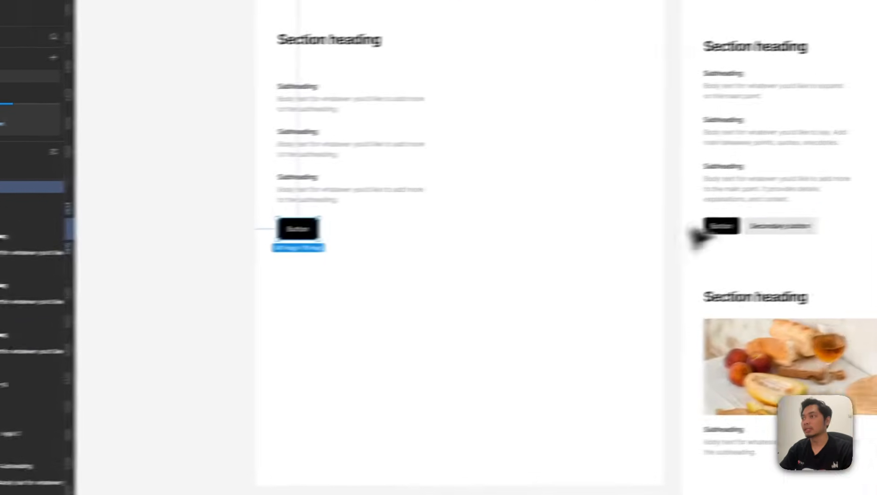
# Match the pasted button's padding to the reference button, with 24 horizontally and 12 vertically
pyautogui.click(732, 226)
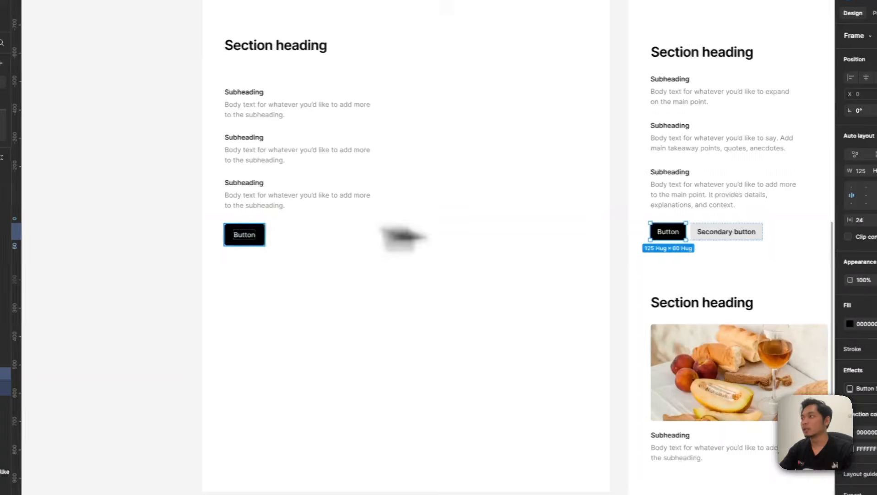
pyautogui.click(250, 235)
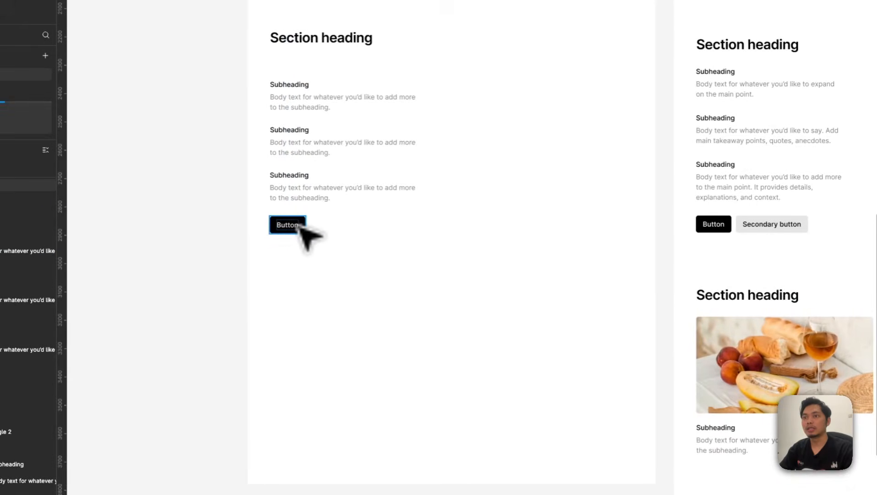
# Duplicate the button to its right and relabel the copy "Secondary button"
pyautogui.press('super+d')
pyautogui.hotkey('shift', 'Right')
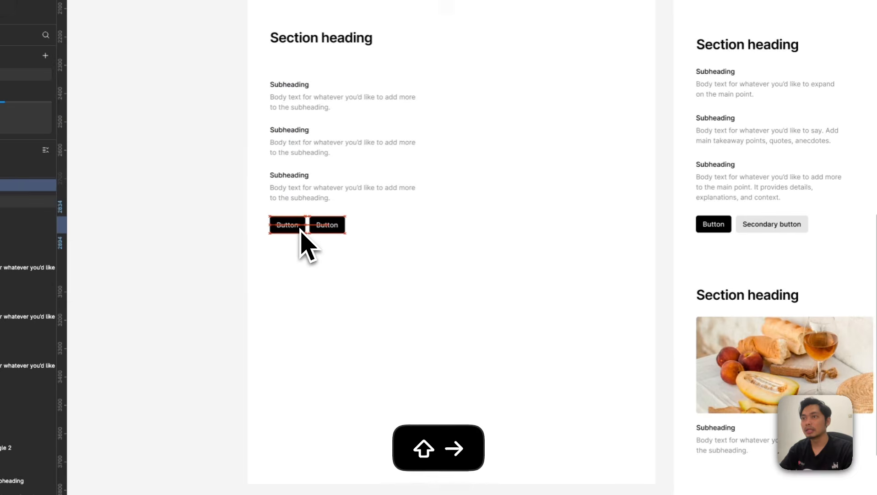
pyautogui.doubleClick(339, 226)
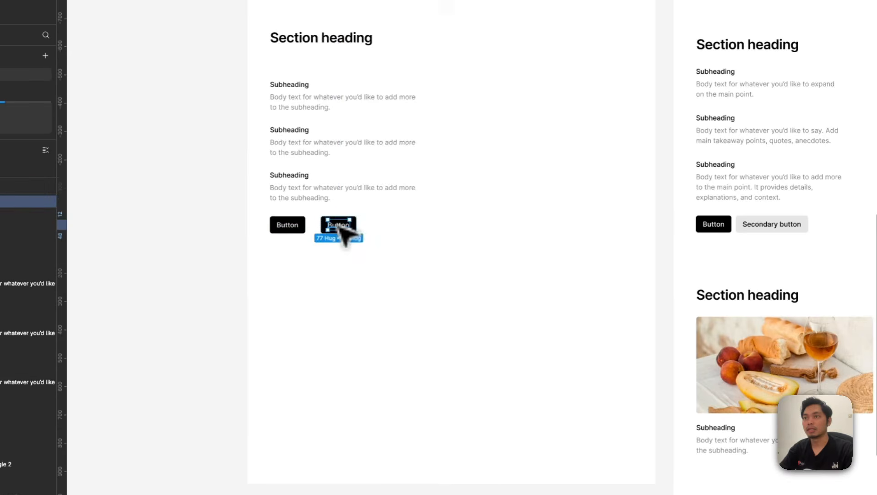
pyautogui.write('Secondary button')
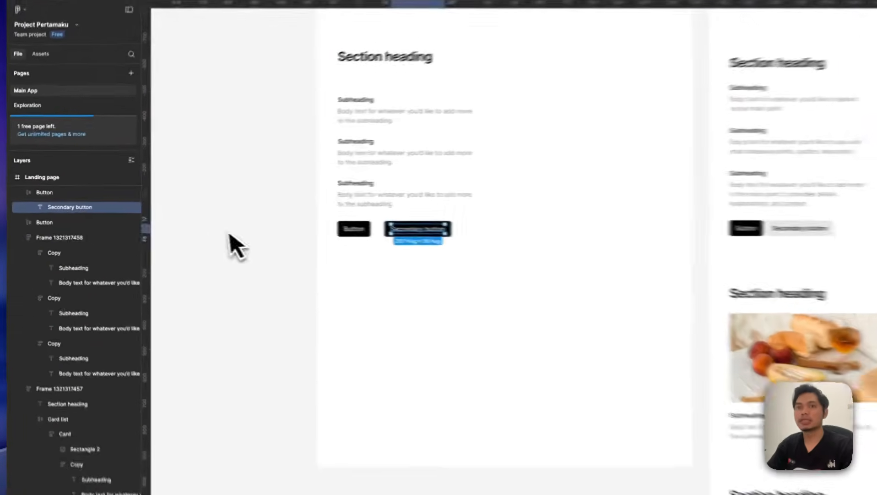
# Copy the reference secondary button's fill E6E6E6 and apply it to the new secondary button
pyautogui.click(71, 192)
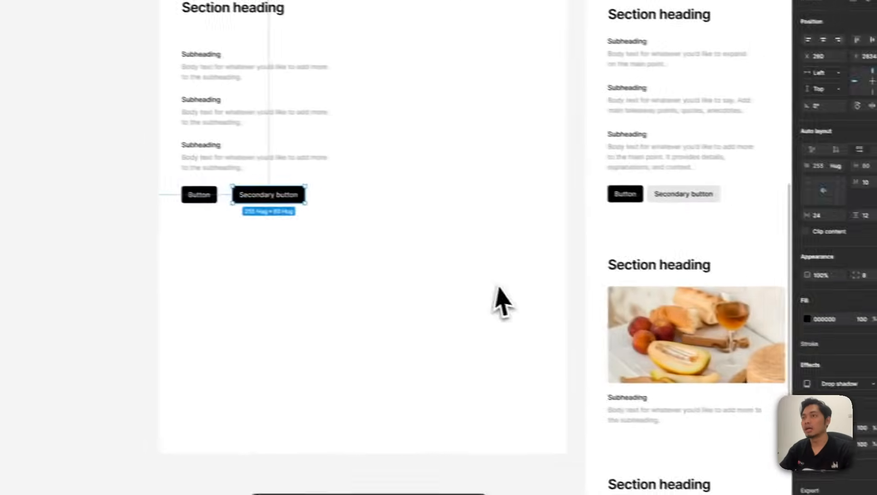
pyautogui.click(671, 191)
pyautogui.click(811, 283)
pyautogui.press('super+c')
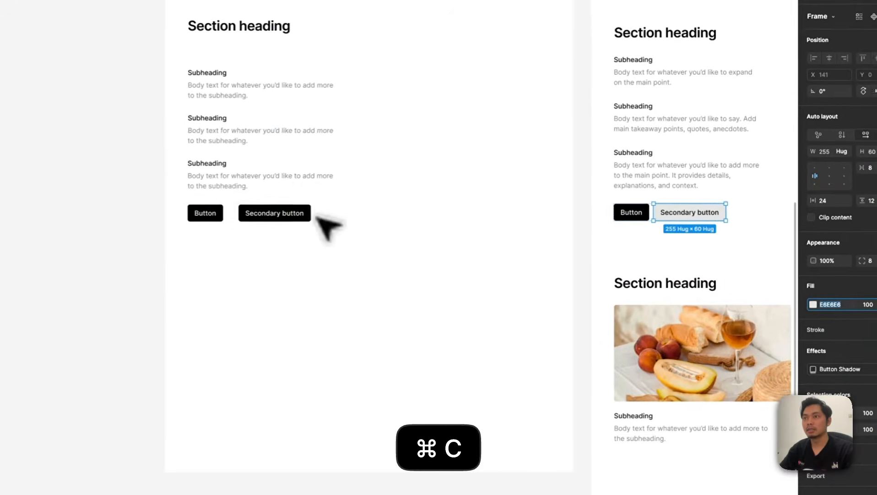
pyautogui.click(306, 214)
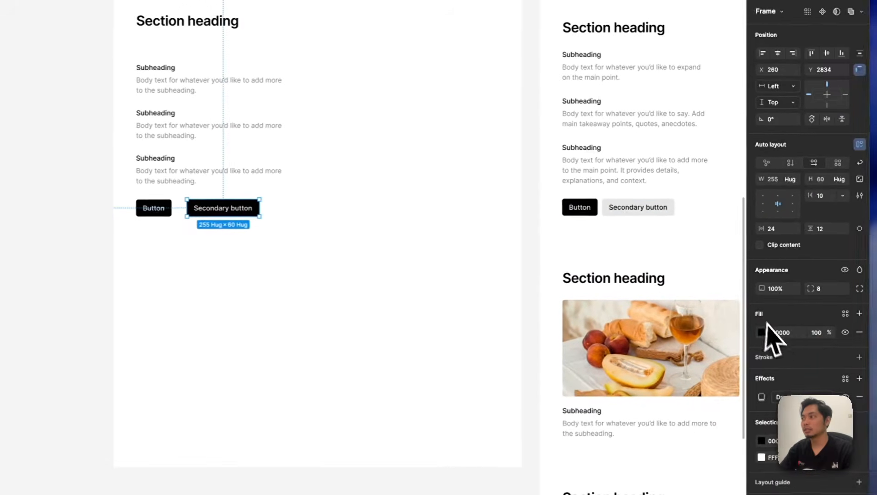
pyautogui.click(774, 332)
pyautogui.press('super+v')
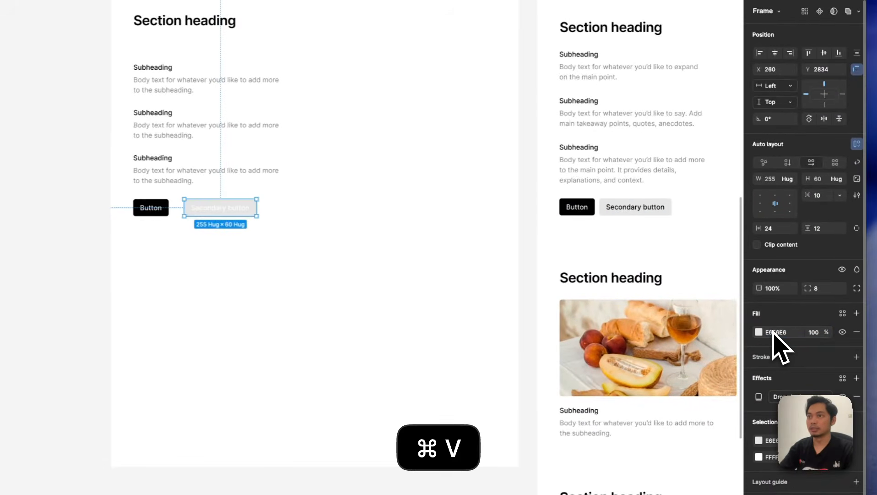
# Set the new secondary button's label colour to black, as on the reference button
pyautogui.click(626, 209)
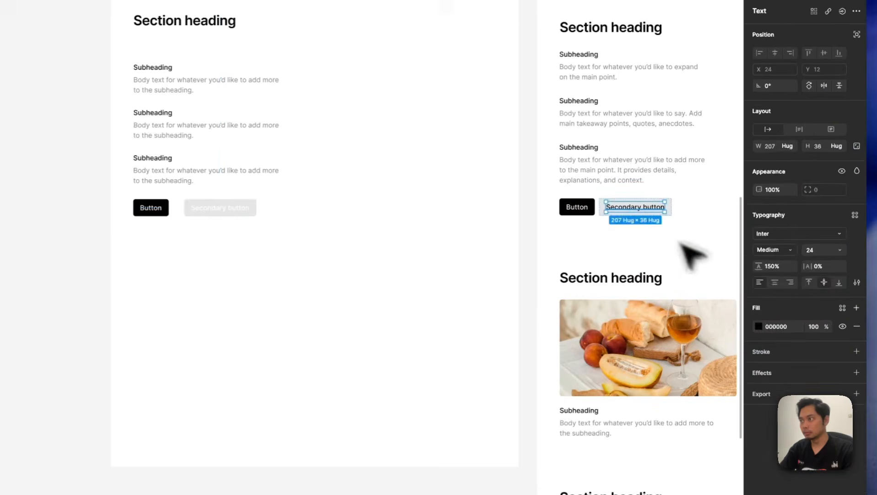
pyautogui.click(231, 207)
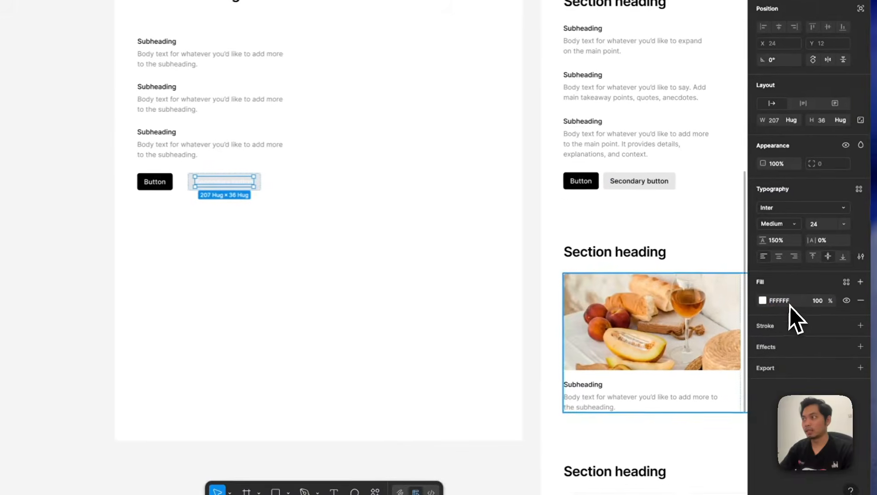
pyautogui.click(790, 302)
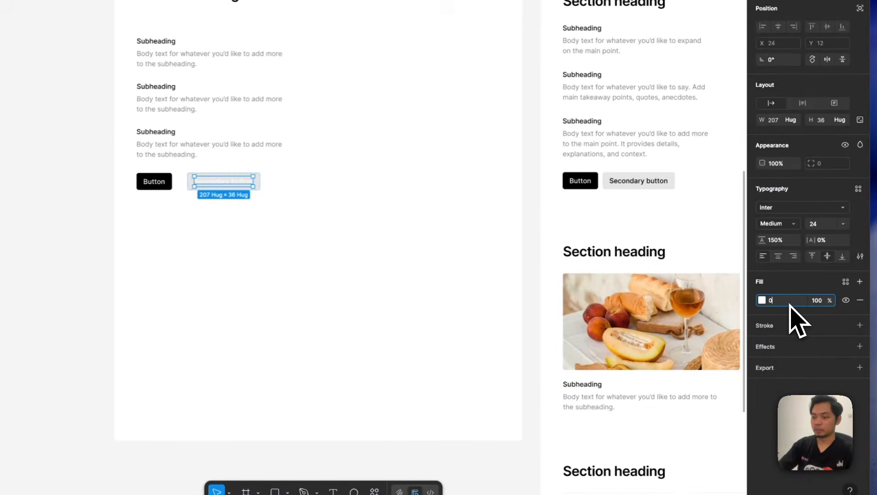
pyautogui.write('0')
pyautogui.press('Return')
# Wrap both buttons in a horizontal auto layout frame named "Buttons" and reduce the gap between them
pyautogui.click(154, 182)
pyautogui.click(176, 182)
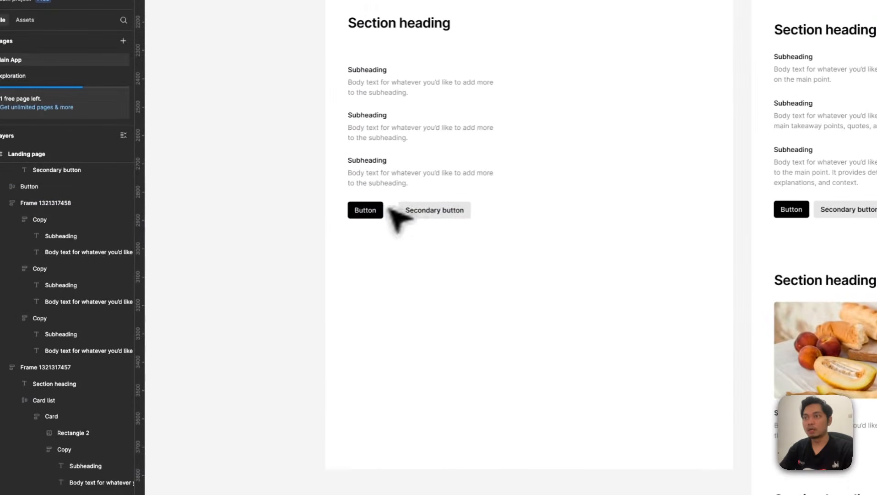
pyautogui.moveTo(353, 236); pyautogui.dragTo(423, 204)
pyautogui.hotkey('shift', 'a')
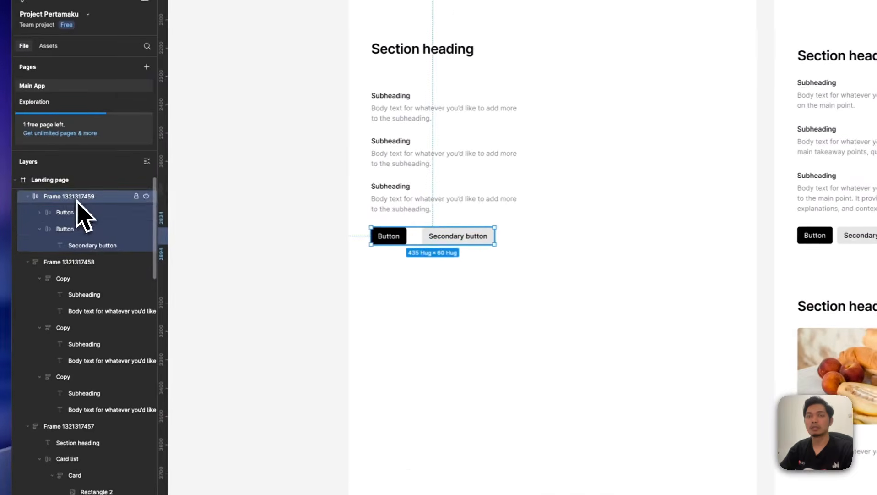
pyautogui.doubleClick(77, 197)
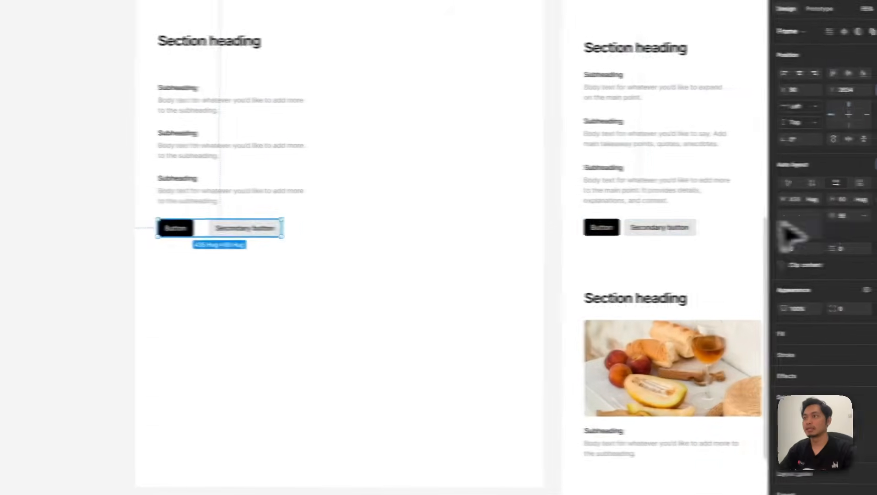
pyautogui.press('Return')
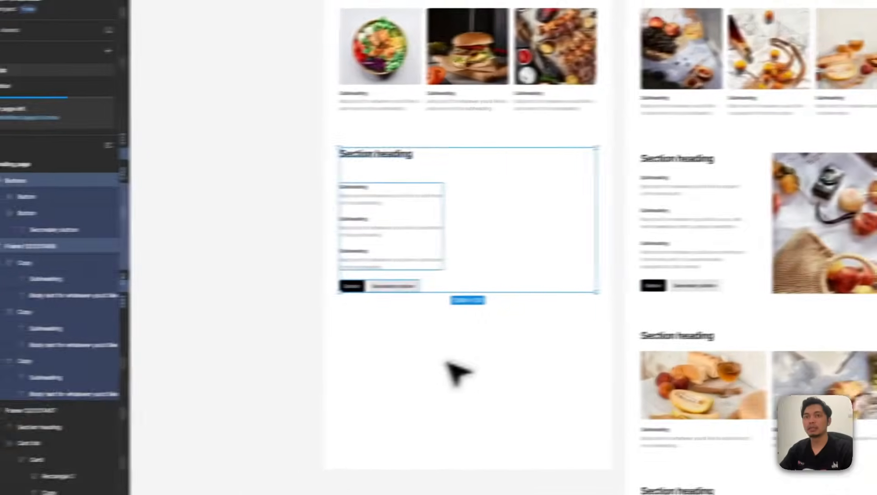
# Wrap the section heading, subheading stack and buttons in one auto layout frame and rename it "Left"
pyautogui.hotkey('shift', 'a')
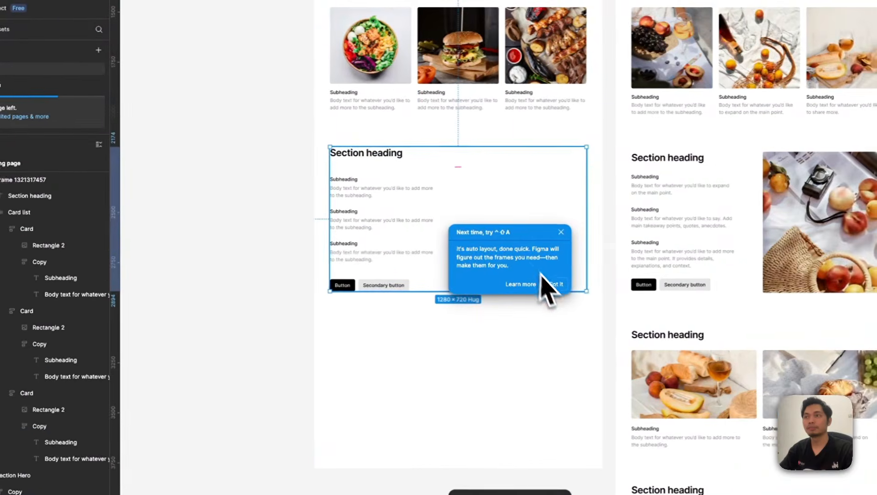
pyautogui.click(557, 284)
pyautogui.doubleClick(32, 179)
pyautogui.write('Lefg')
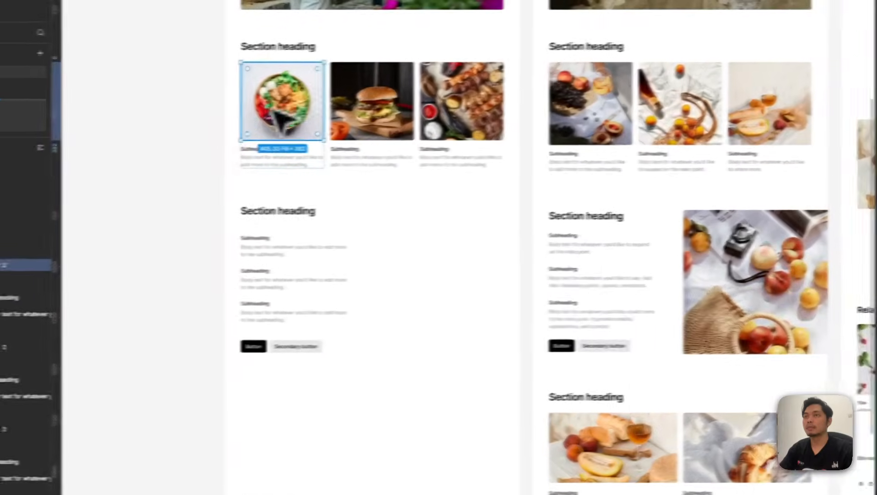
# Copy the salad bowl image from the first card and place it beside the Left frame's text, at about X 849, Y 2207
pyautogui.press('super+c')
pyautogui.click(388, 325)
pyautogui.scroll(2, 388, 326)
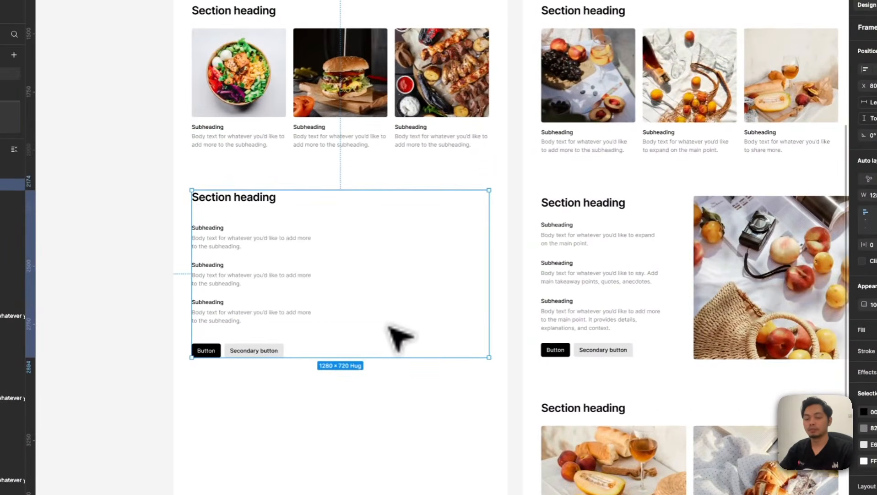
pyautogui.press('super+shift+v')
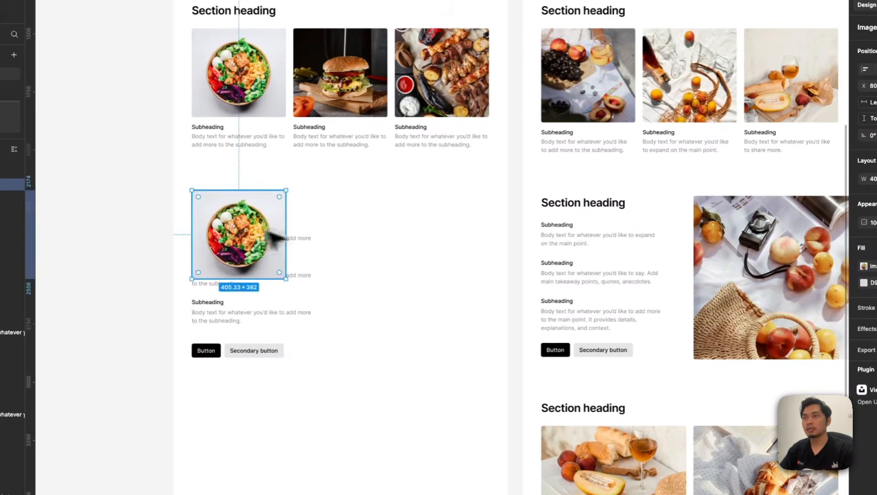
pyautogui.moveTo(397, 251); pyautogui.dragTo(368, 276)
# Resize the pasted salad bowl image to 704 wide and 704 high
pyautogui.click(873, 179)
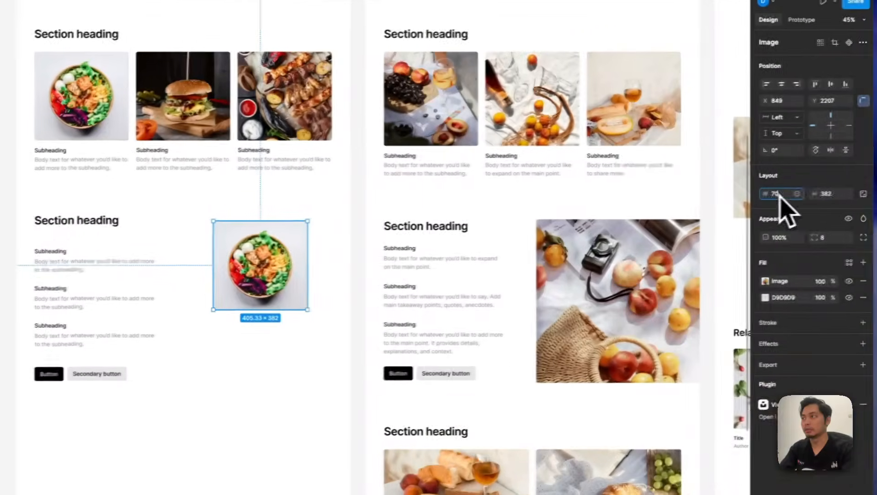
pyautogui.write('704')
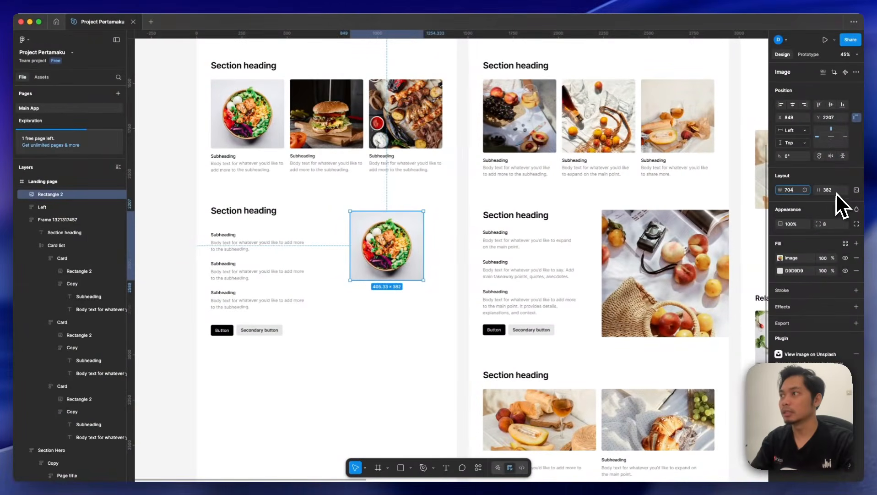
pyautogui.click(834, 191)
pyautogui.write('705')
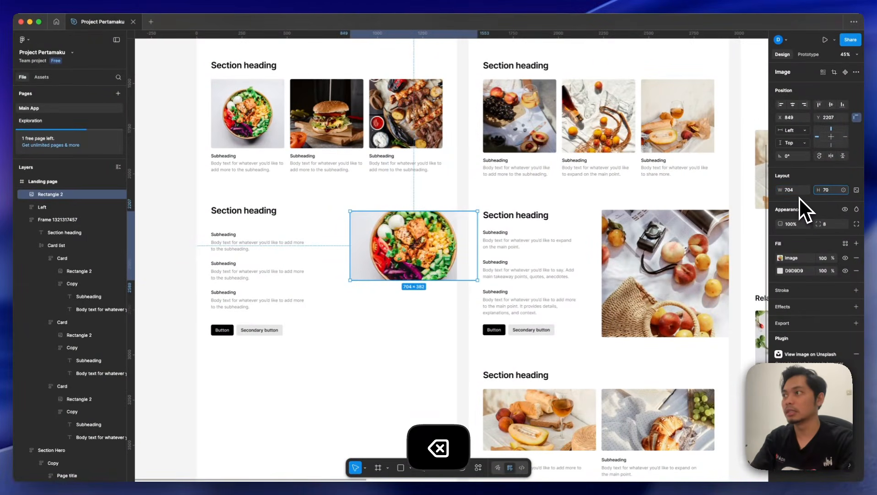
pyautogui.write('4')
pyautogui.press('Return')
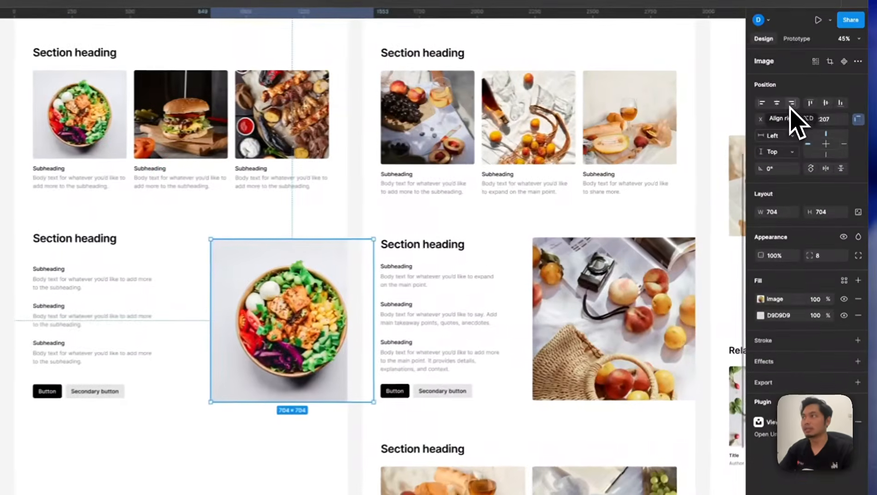
# Align the salad bowl image to the page's right edge and wrap it with the Left frame in an auto layout frame named "Section"
pyautogui.click(804, 105)
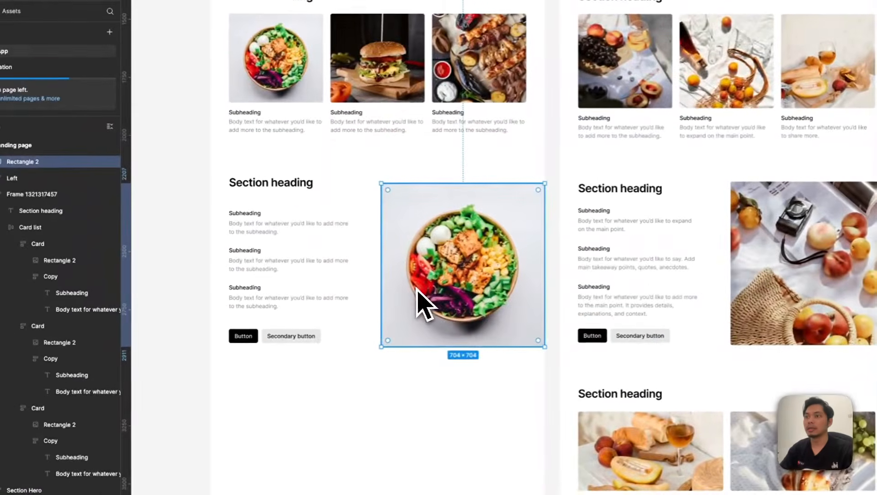
pyautogui.click(270, 297)
pyautogui.hotkey('alt', 'l')
pyautogui.keyDown('shift'); pyautogui.click(81, 189); pyautogui.keyUp('shift')
pyautogui.hotkey('shift', 'a')
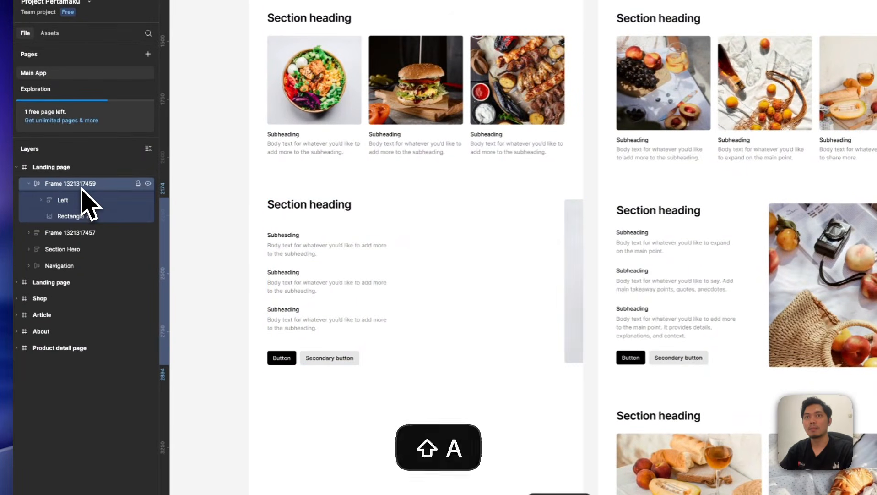
pyautogui.doubleClick(81, 183)
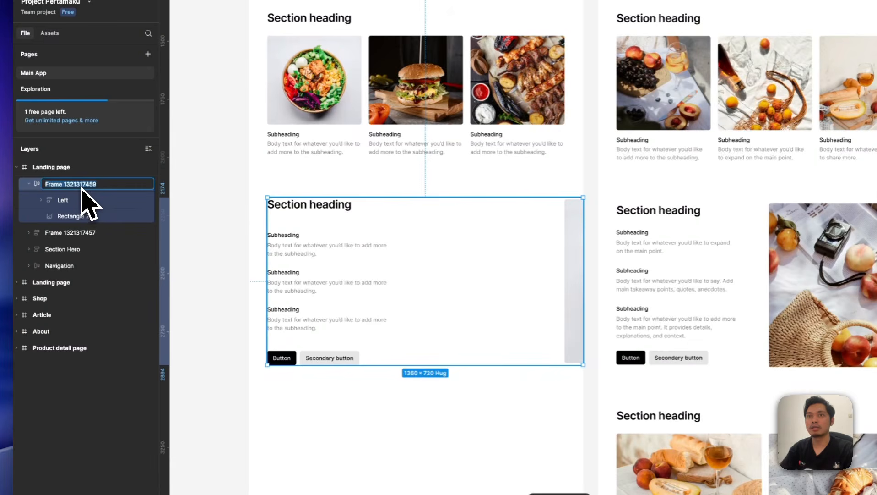
pyautogui.write('Section')
pyautogui.press('Return')
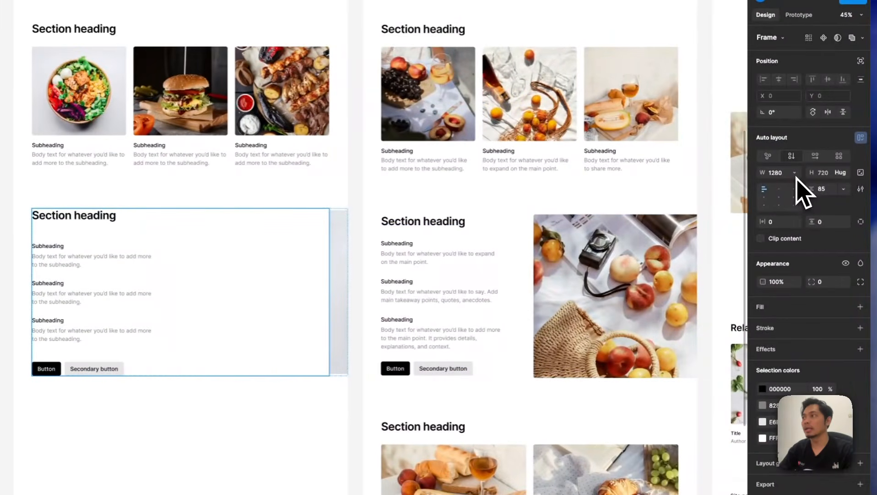
# Set the Left frame's width to fill its container and reduce the vertical gap between its items
pyautogui.click(795, 173)
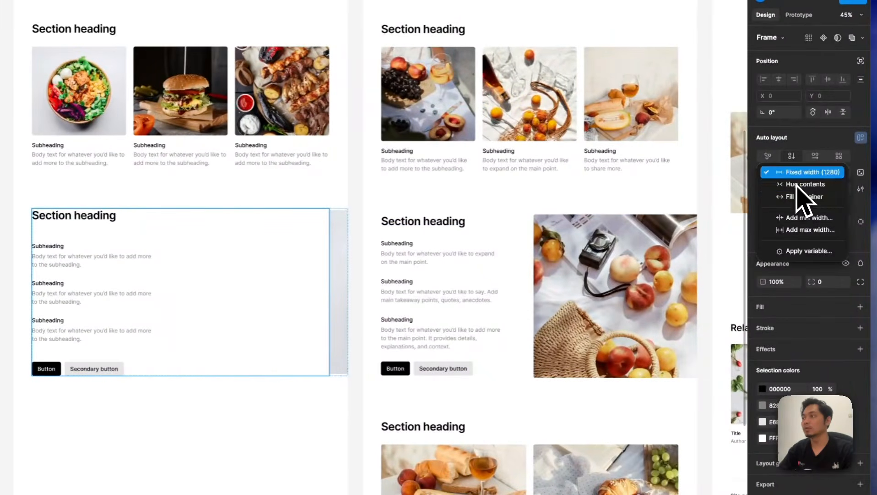
pyautogui.click(796, 196)
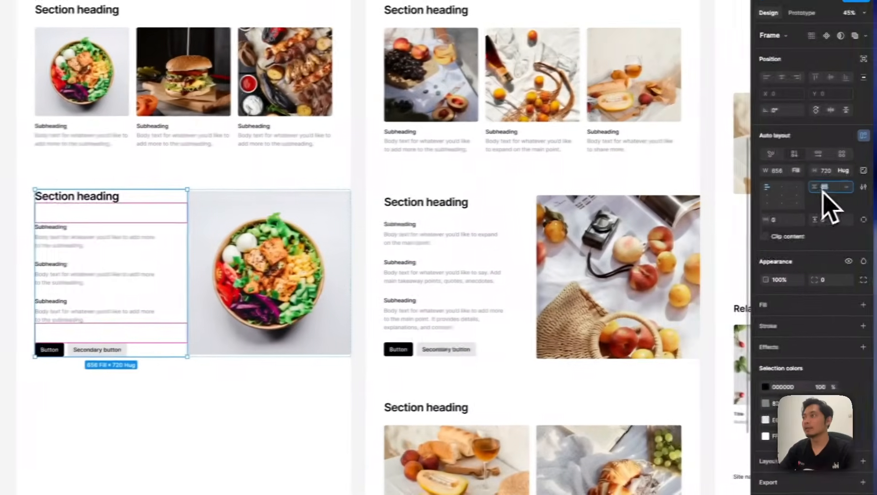
pyautogui.click(824, 190)
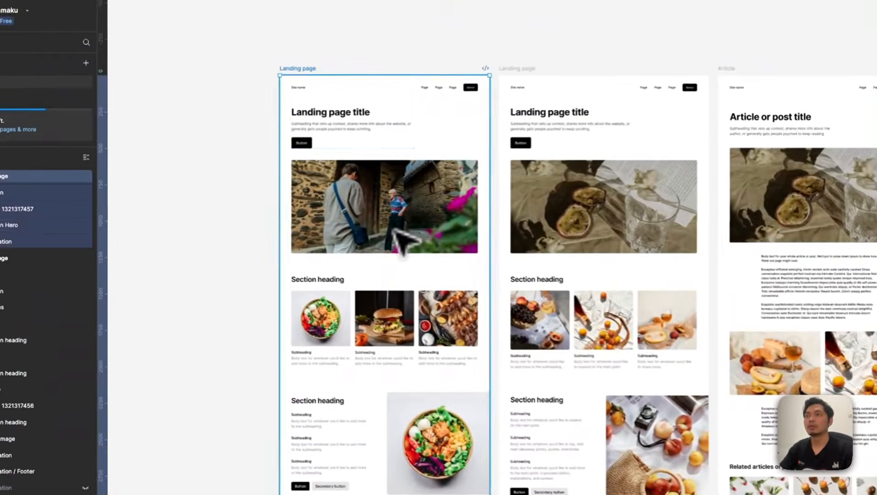
# Duplicate the three-card section below the salad bowl section and delete the third card from the copy
pyautogui.scroll(-5, 401, 257)
pyautogui.scroll(-2, 410, 298)
pyautogui.moveTo(415, 356); pyautogui.dragTo(426, 494)
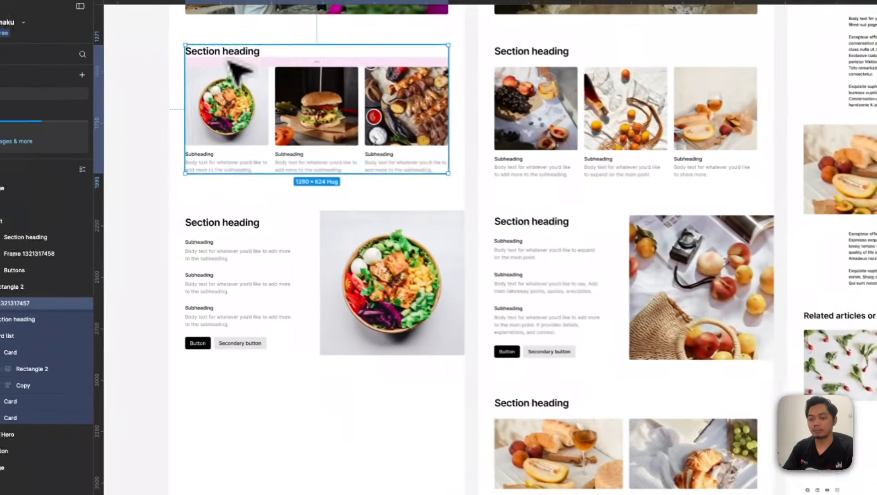
pyautogui.press('super+f')
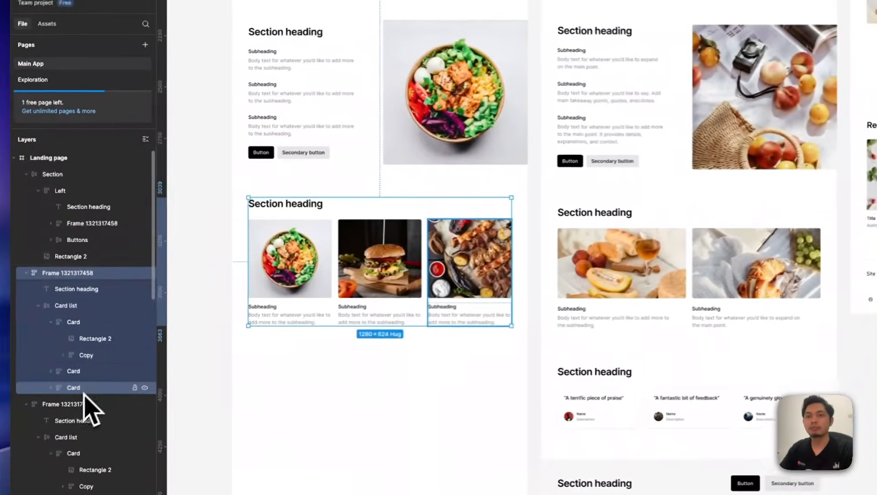
pyautogui.click(84, 389)
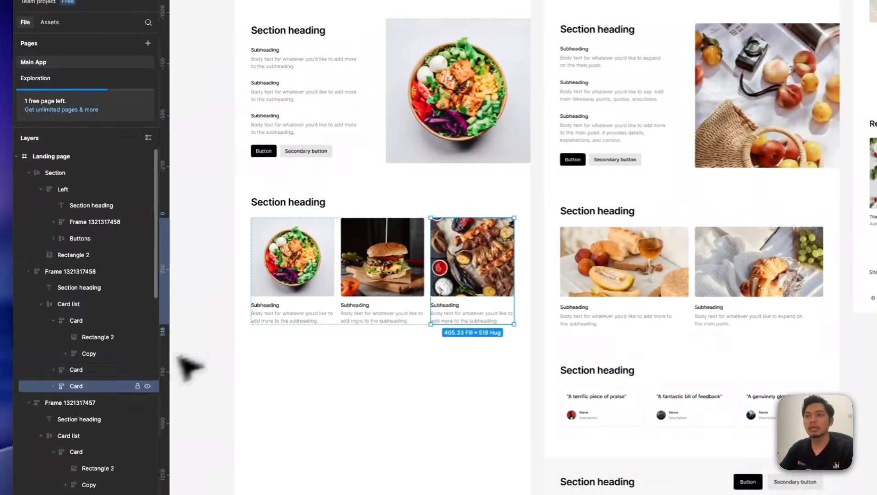
pyautogui.press('BackSpace')
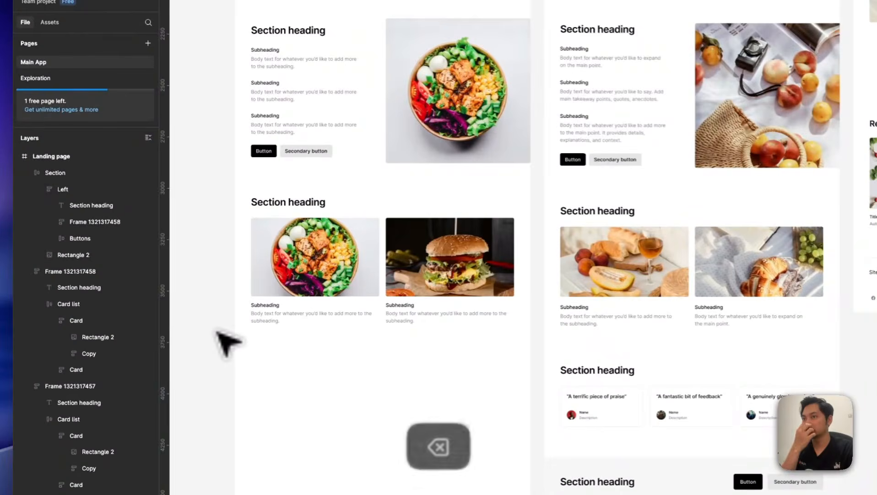
# Duplicate the two-card section and move the copy straight down until it sits below the original
pyautogui.scroll(-1, 402, 272)
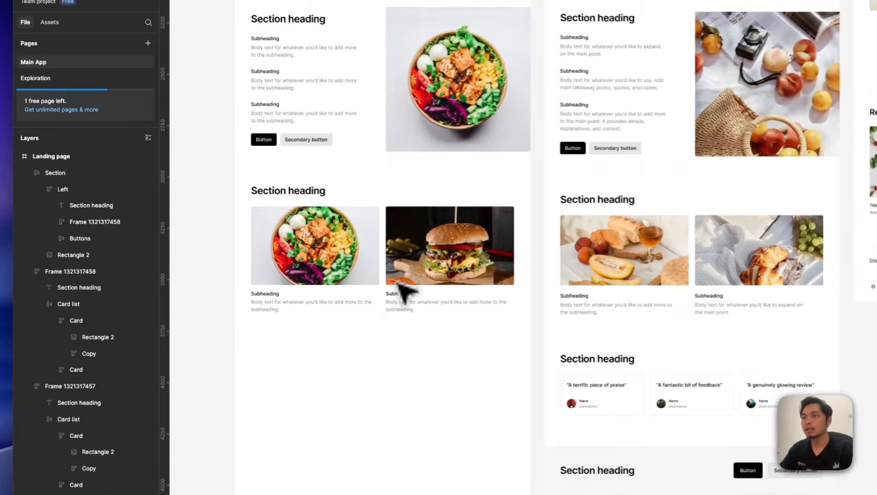
pyautogui.click(312, 218)
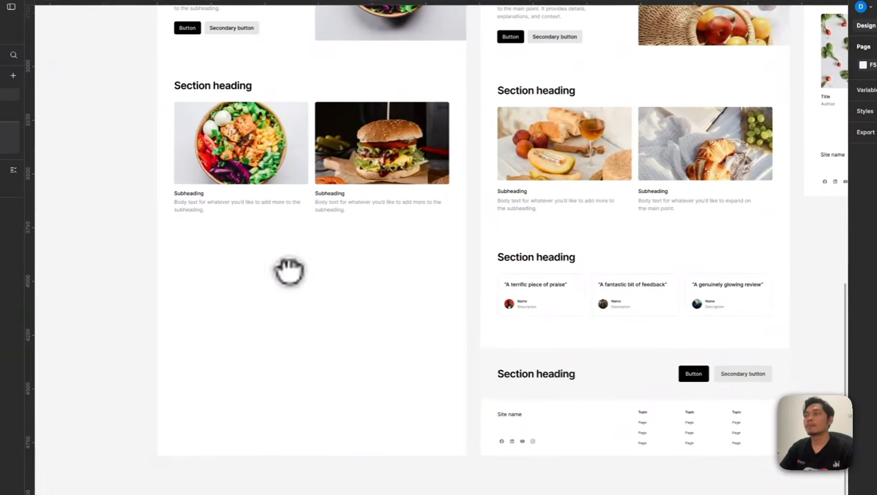
pyautogui.click(372, 124)
pyautogui.hotkey('ctrl', 'd')
pyautogui.hotkey('shift', 'Down')
pyautogui.hotkey('shift', 'Down')
pyautogui.hotkey('shift', 'Down')
pyautogui.hotkey('shift', 'Down')
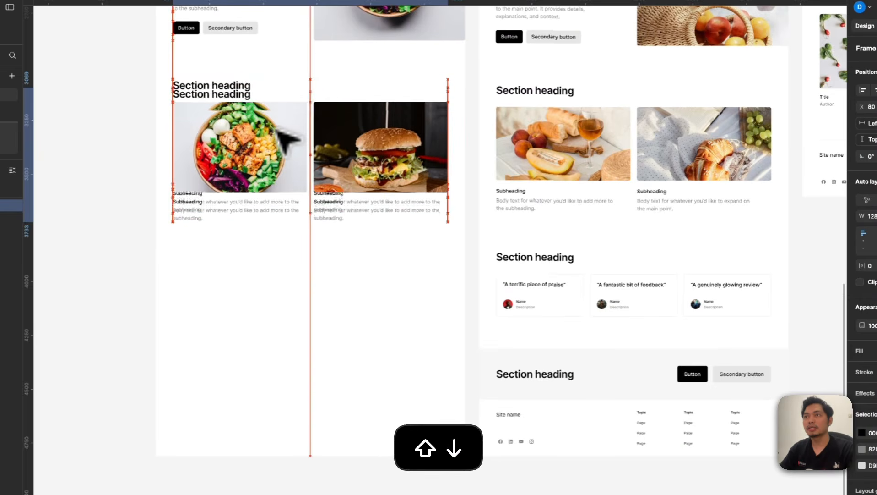
pyautogui.hotkey('shift', 'Down')
pyautogui.hotkey('shift', 'Down')
pyautogui.hotkey('shift', 'Down')
pyautogui.hotkey('shift', 'Down')
pyautogui.hotkey('shift', 'Down')
pyautogui.moveTo(289, 157); pyautogui.dragTo(283, 299)
# Delete the salad bowl image from the first card of the lowest card section
pyautogui.keyDown('super'); pyautogui.click(283, 299); pyautogui.keyUp('super')
pyautogui.click(82, 224)
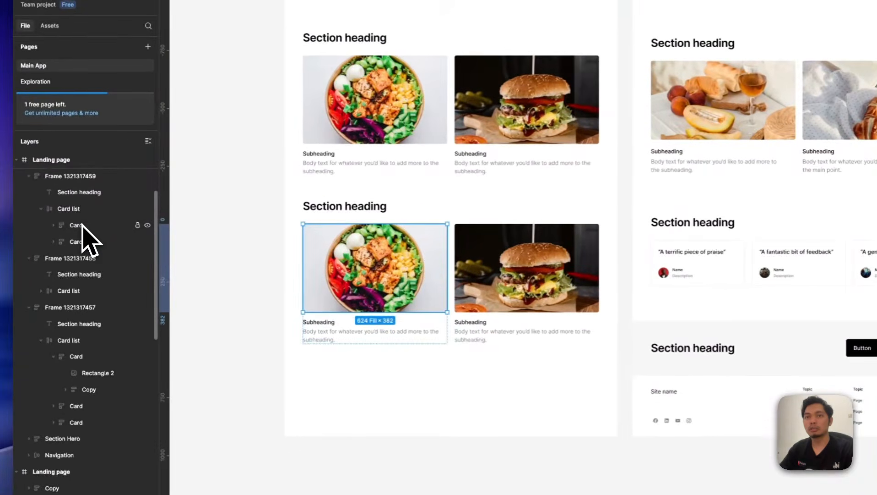
pyautogui.click(82, 224)
pyautogui.keyDown('shift'); pyautogui.click(75, 241); pyautogui.keyUp('shift')
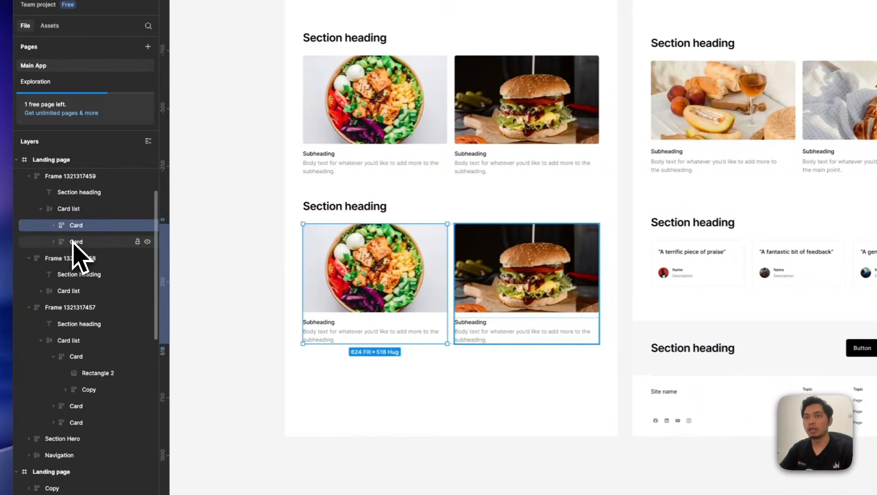
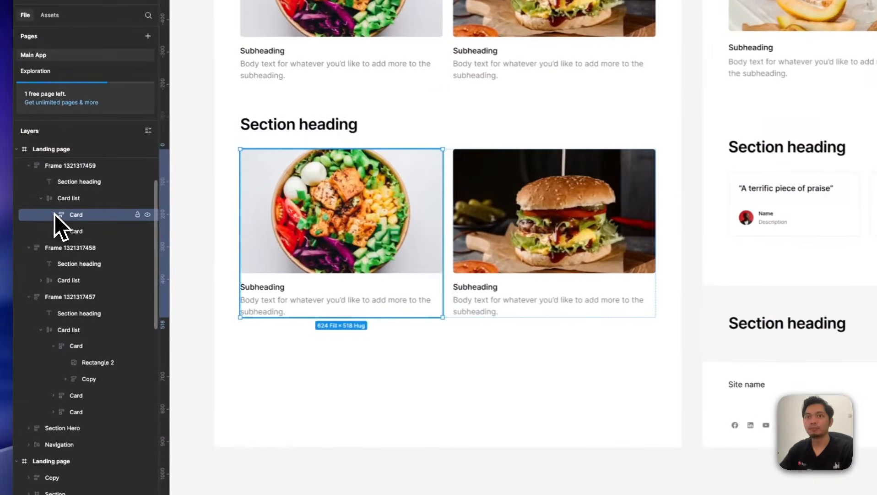
pyautogui.press('Return')
pyautogui.press('BackSpace')
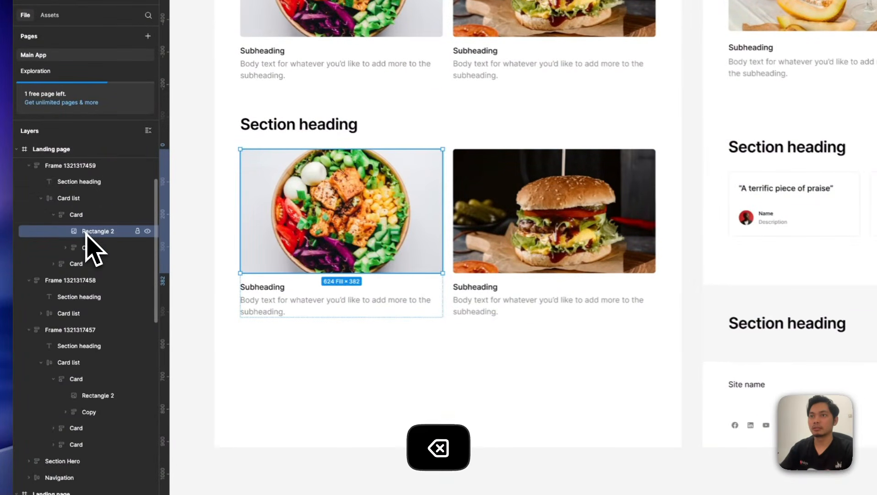
pyautogui.click(89, 231)
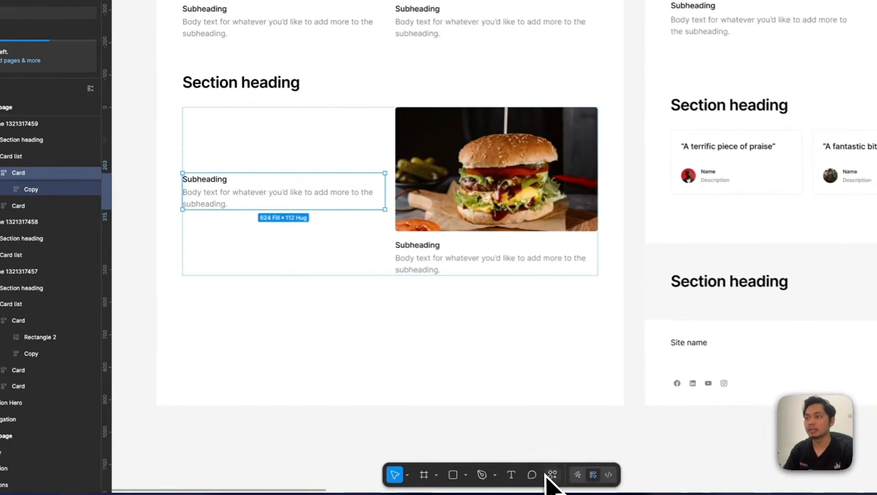
# Add a 100 by 100 ellipse and nest it in the lowest section's first card, above the Copy frame
pyautogui.click(467, 475)
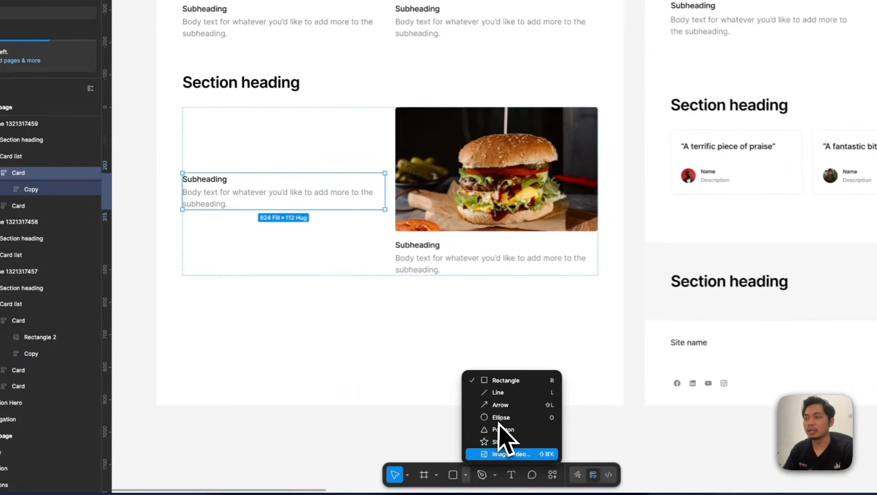
pyautogui.click(501, 416)
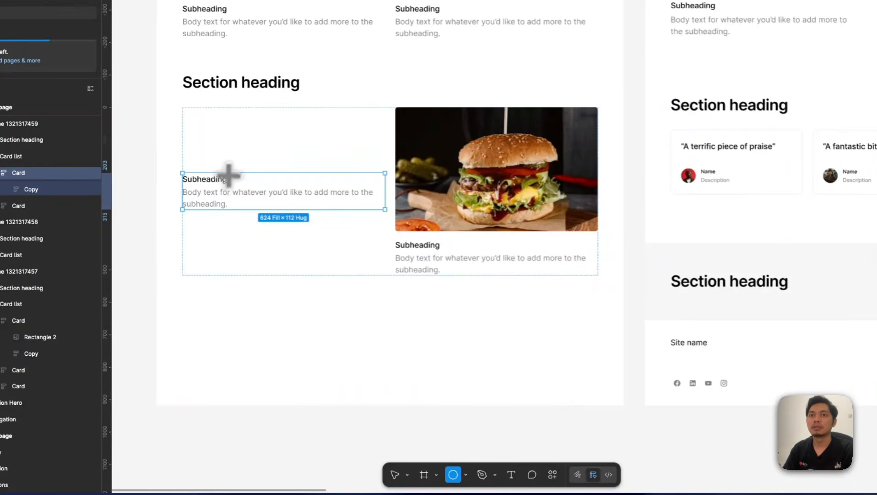
pyautogui.click(236, 160)
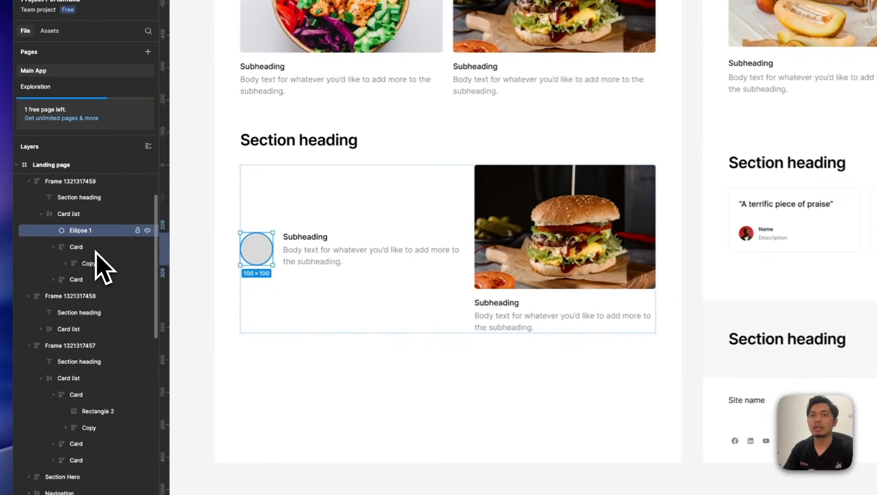
pyautogui.moveTo(98, 268); pyautogui.dragTo(99, 266)
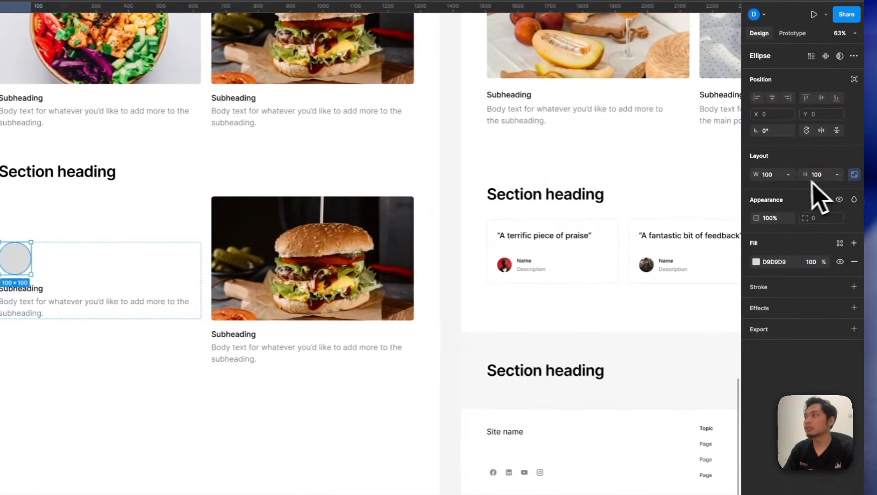
# Resize the ellipse in the first card to 45 by 45, keeping its proportions
pyautogui.click(771, 173)
pyautogui.write('40')
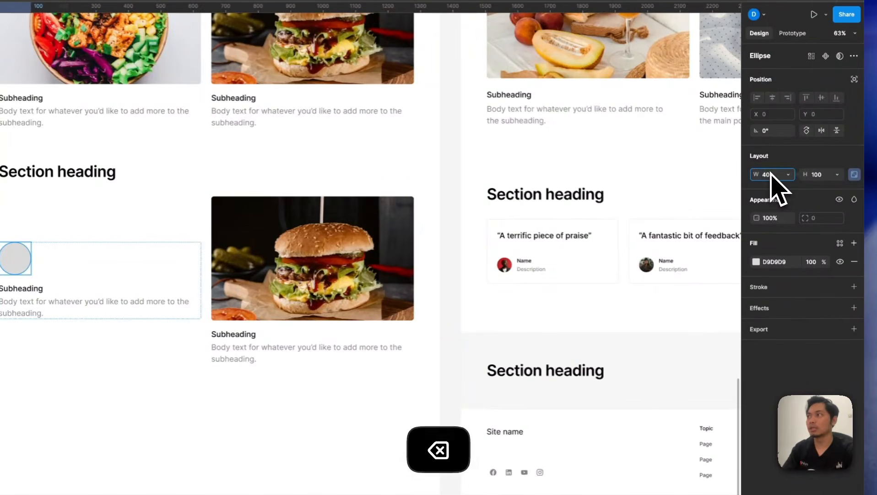
pyautogui.press('BackSpace')
pyautogui.write('5')
pyautogui.press('Return')
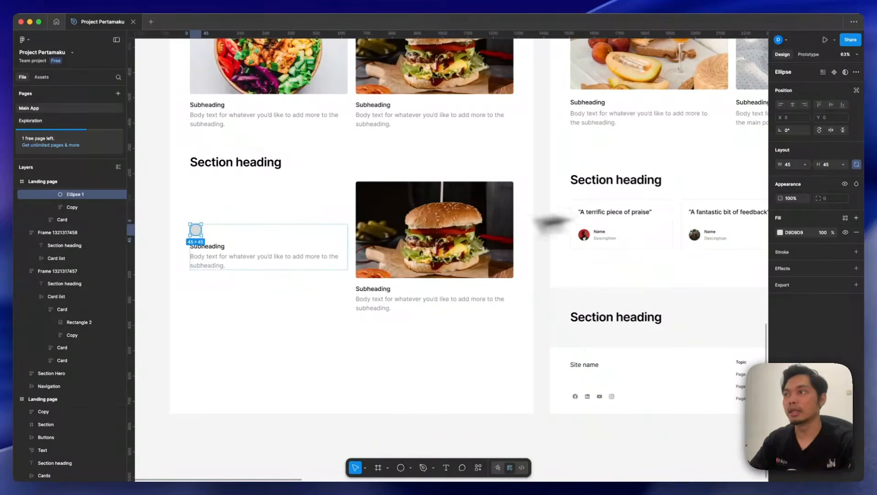
# Search Unsplash for "avatar" and fill the 45 by 45 ellipse with a portrait photo
pyautogui.scroll(2, 500, 261)
pyautogui.moveTo(499, 268); pyautogui.dragTo(605, 268)
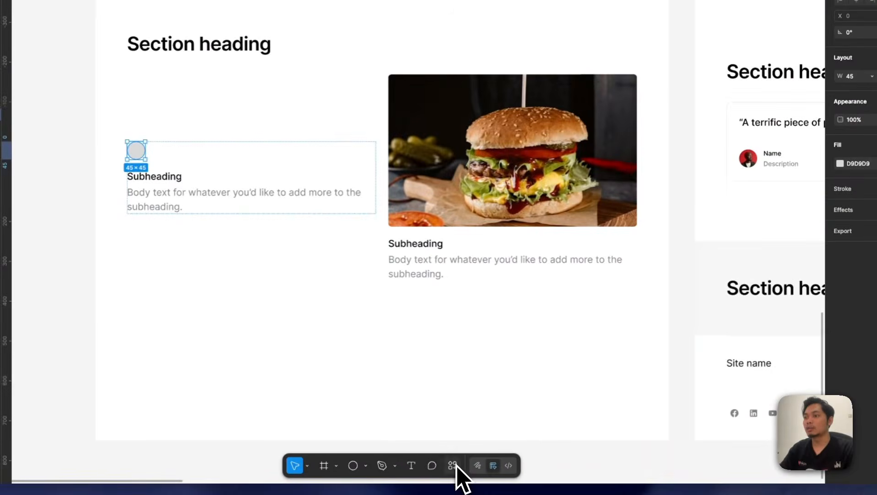
pyautogui.click(453, 466)
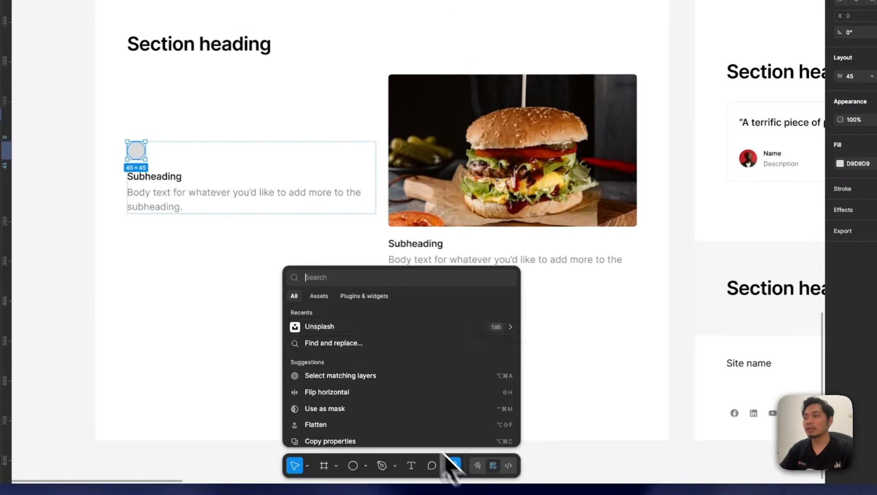
pyautogui.press('Escape')
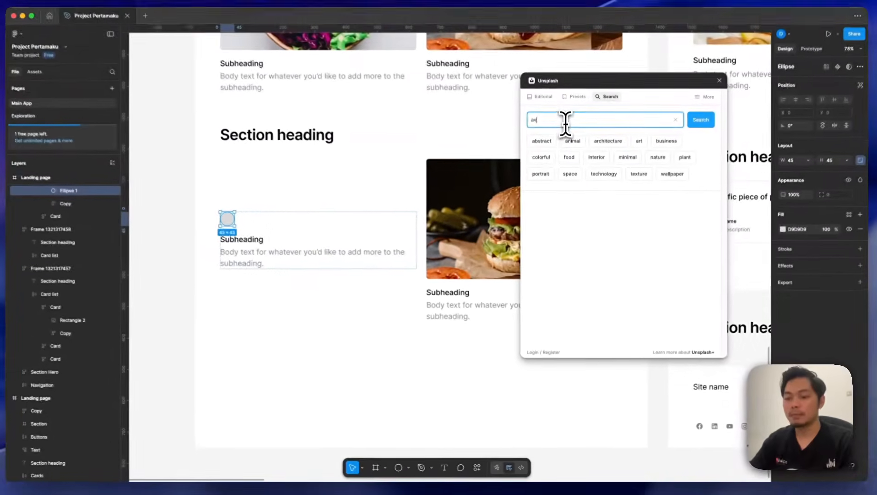
pyautogui.write('atar')
pyautogui.press('Return')
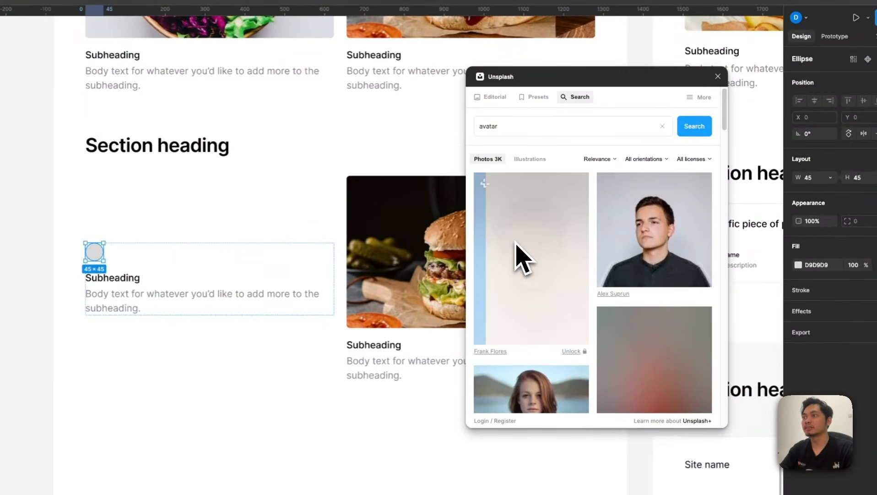
pyautogui.click(522, 259)
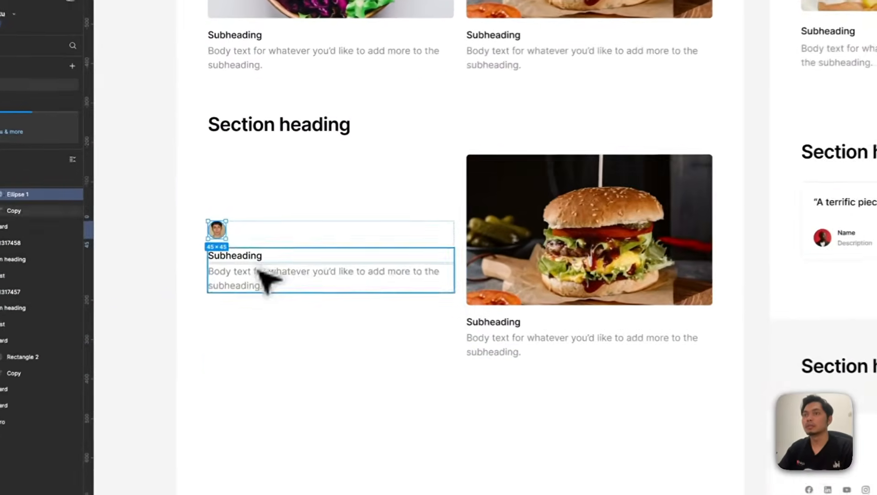
# Replace the avatar card's subheading with "Name" and its body text with "Description", matching the reference quote card
pyautogui.scroll(1, 272, 268)
pyautogui.moveTo(259, 273); pyautogui.dragTo(205, 279)
pyautogui.scroll(-1, 202, 271)
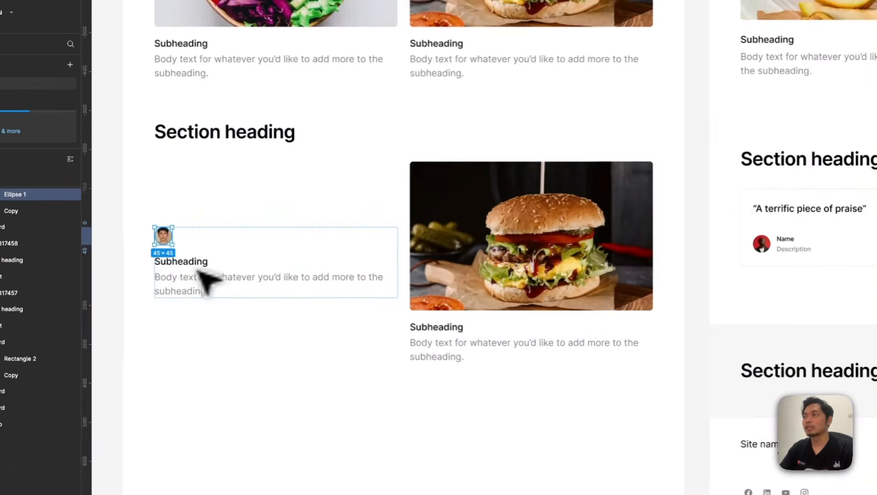
pyautogui.click(186, 271)
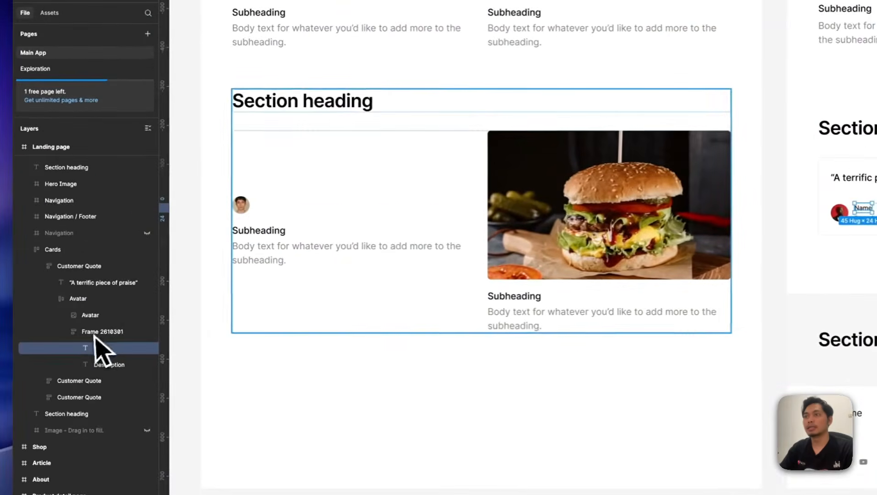
pyautogui.keyDown('super'); pyautogui.click(274, 230); pyautogui.keyUp('super')
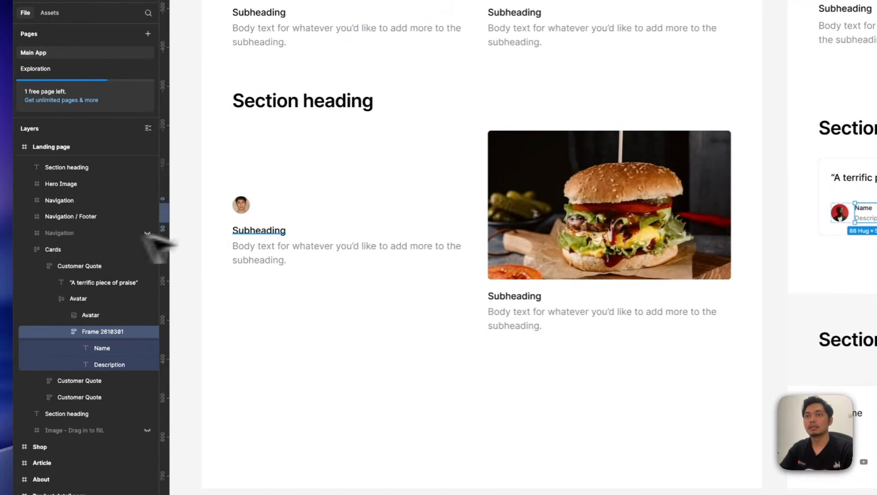
pyautogui.scroll(3, 91, 220)
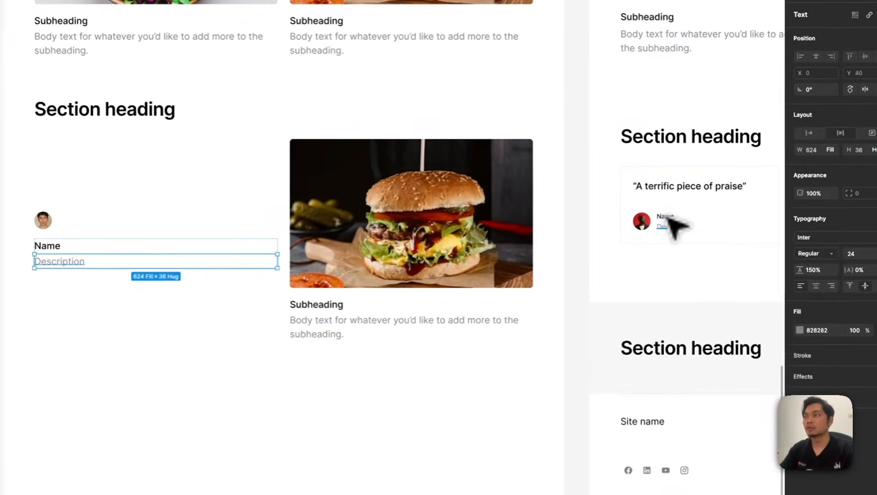
# Style the card's Name and Description texts as Inter Medium, size 16, following the reference quote card's text
pyautogui.keyDown('super'); pyautogui.click(673, 224); pyautogui.keyUp('super')
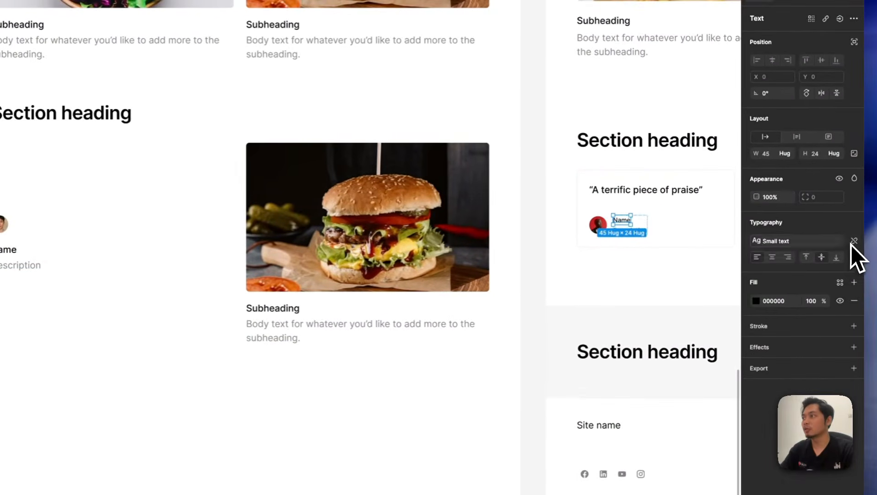
pyautogui.click(855, 240)
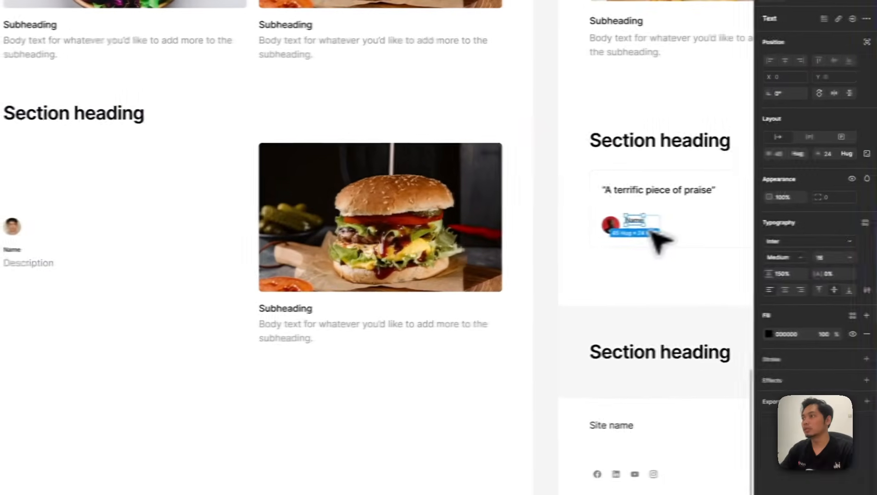
pyautogui.click(632, 230)
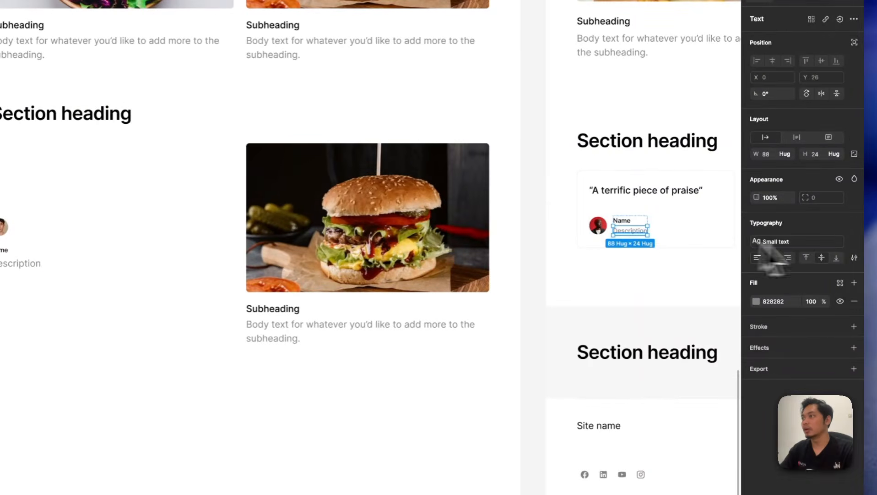
pyautogui.click(853, 241)
pyautogui.click(788, 257)
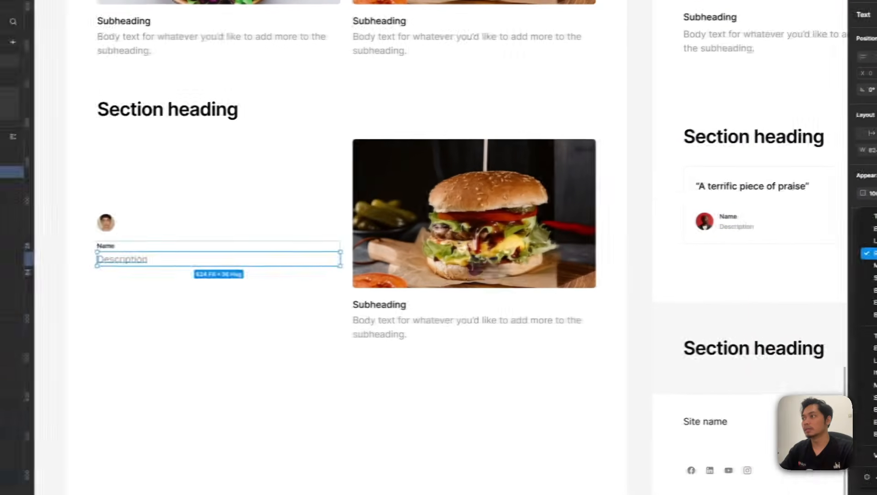
pyautogui.click(828, 266)
pyautogui.click(838, 256)
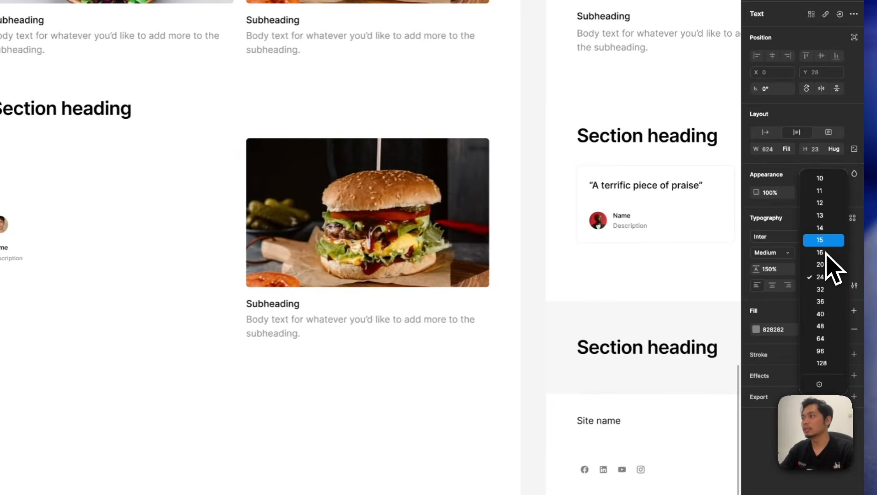
pyautogui.click(825, 252)
# Set the gap between Name and Description in the avatar card's Copy frame to 2
pyautogui.scroll(5, 636, 223)
pyautogui.click(616, 212)
pyautogui.scroll(-5, 331, 239)
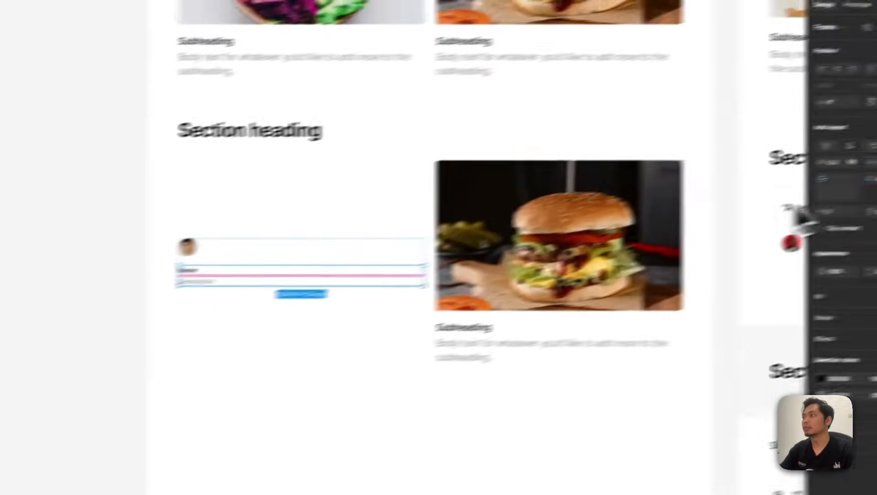
pyautogui.click(824, 195)
pyautogui.write('2')
pyautogui.press('Return')
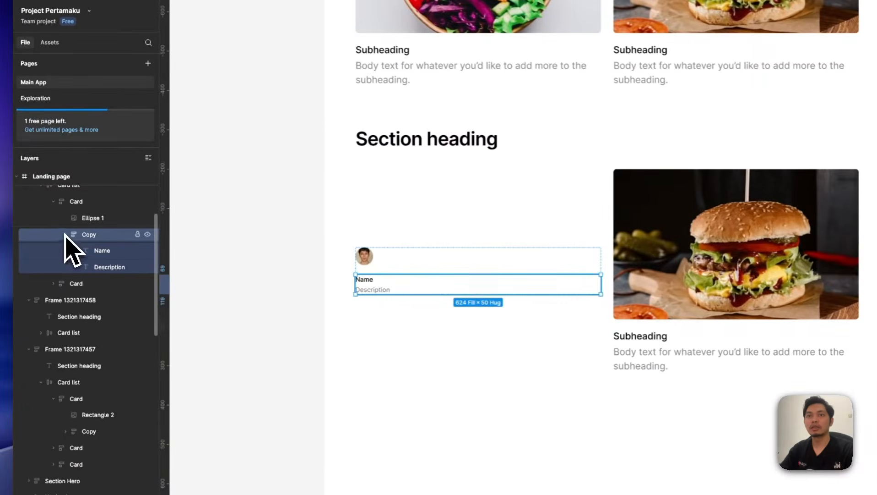
# Lay out the avatar card horizontally, align its contents to the left and vertical centre, and set the gap to 16
pyautogui.press('Escape')
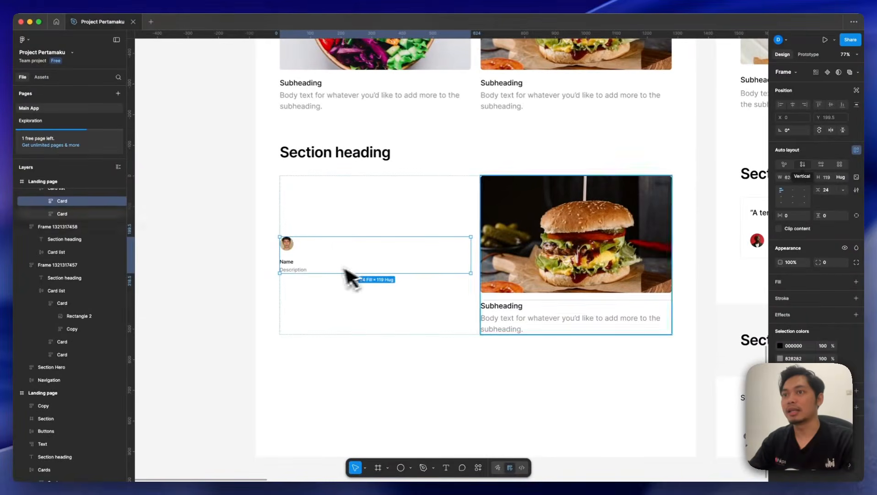
pyautogui.hscroll(5, 673, 245)
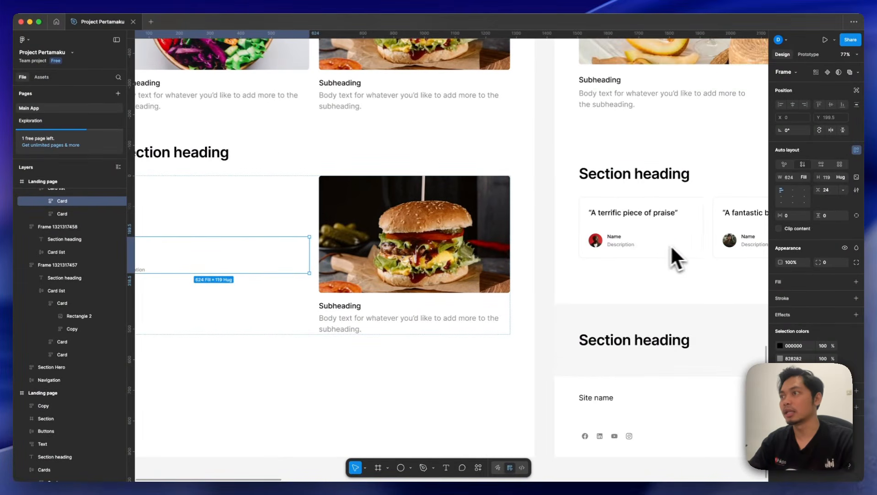
pyautogui.click(821, 165)
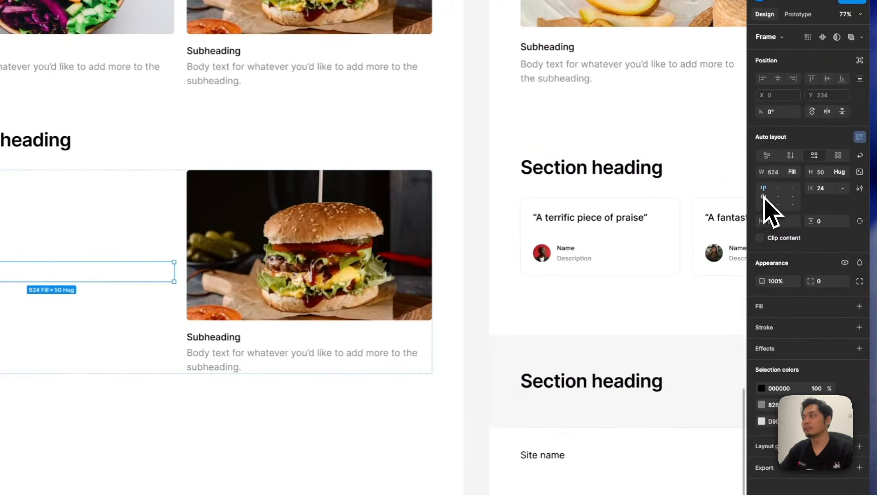
pyautogui.click(764, 197)
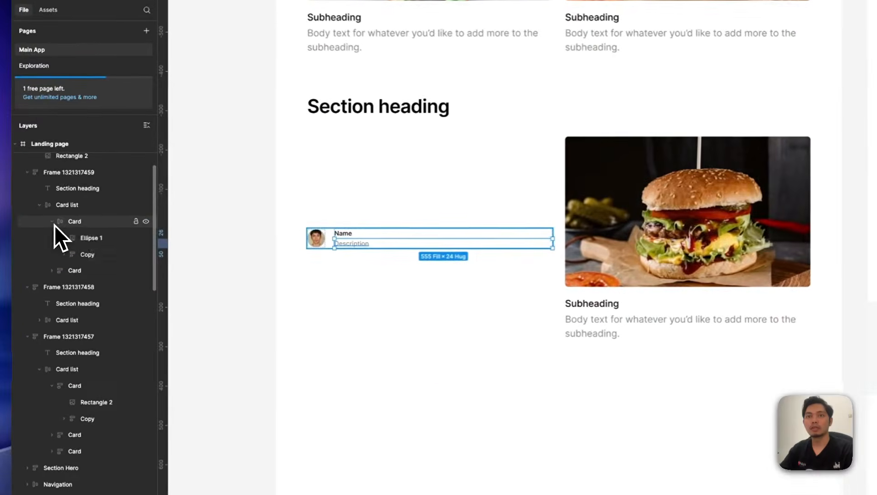
pyautogui.hotkey('shift', 'Return')
pyautogui.hotkey('shift', 'Return')
pyautogui.click(821, 206)
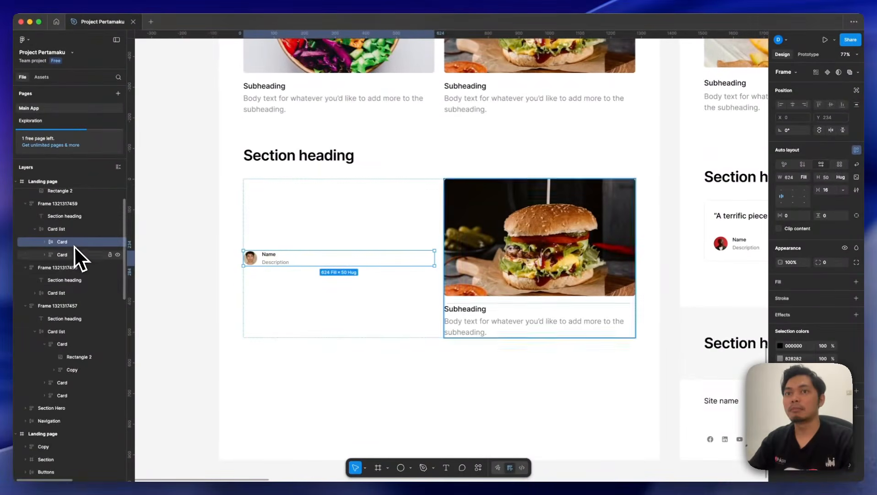
# Add the quote text “A terrific piece of praise” to the lowest section's card list, before the avatar card
pyautogui.moveTo(257, 258); pyautogui.dragTo(316, 249)
pyautogui.click(305, 227)
pyautogui.write('“A')
pyautogui.scroll(-3, 304, 228)
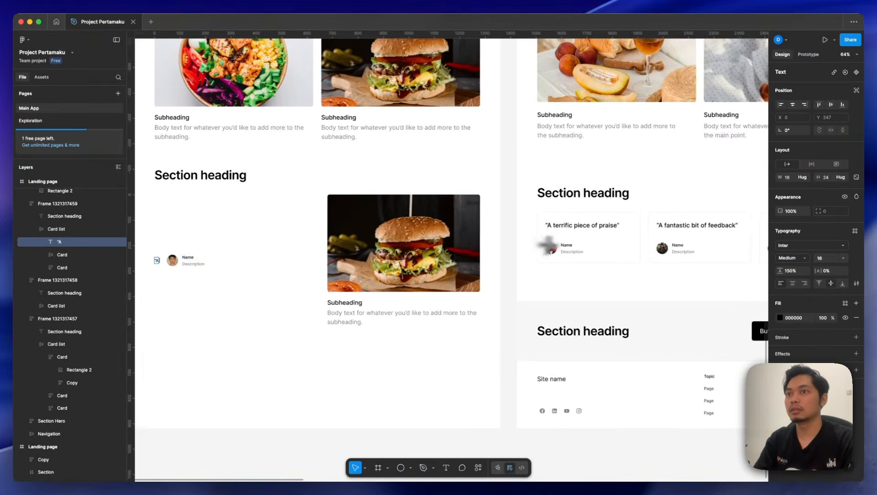
pyautogui.write('terrific piece of praise”')
pyautogui.press('Escape')
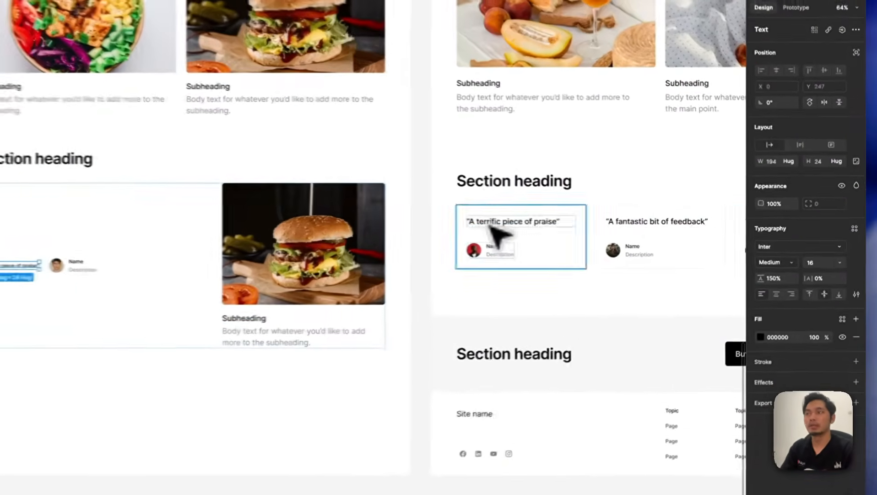
# Set the new quote text's font size to 24, using the reference quote as a guide
pyautogui.doubleClick(564, 225)
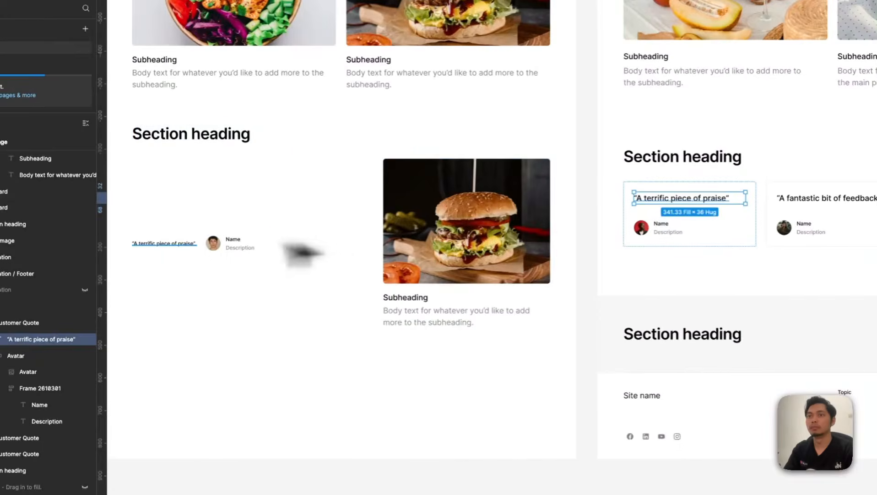
pyautogui.keyDown('super'); pyautogui.click(183, 243); pyautogui.keyUp('super')
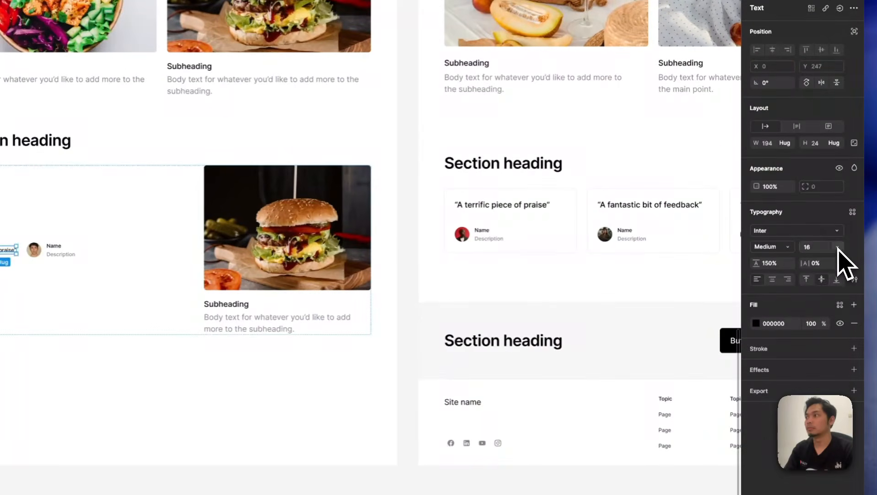
pyautogui.click(838, 247)
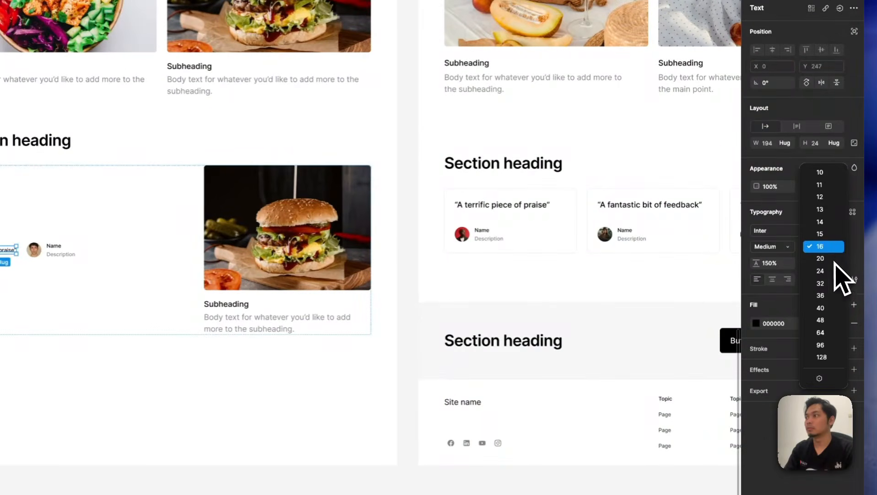
pyautogui.click(835, 268)
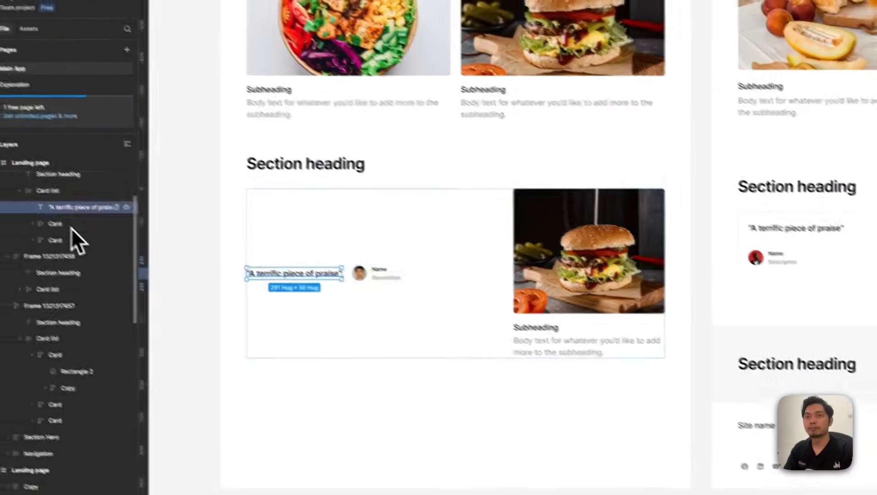
# Group the quote text and avatar card in a vertical auto layout frame named "Customer quote"
pyautogui.click(42, 177)
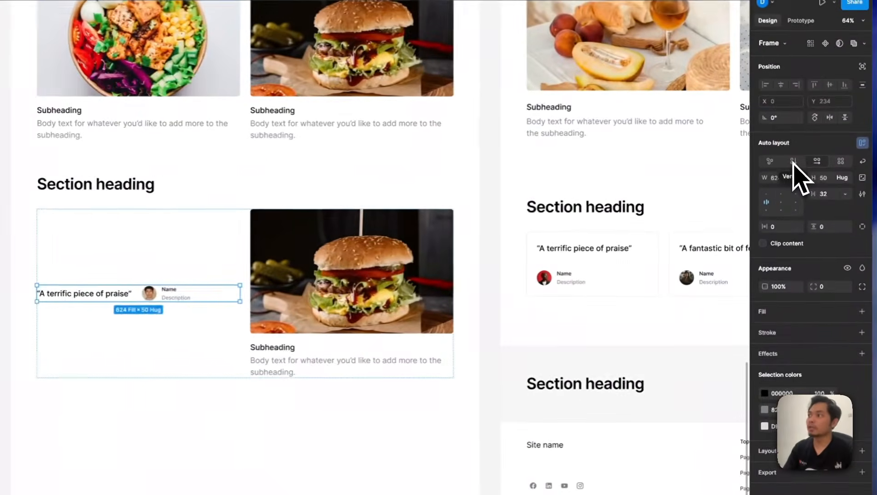
pyautogui.click(794, 161)
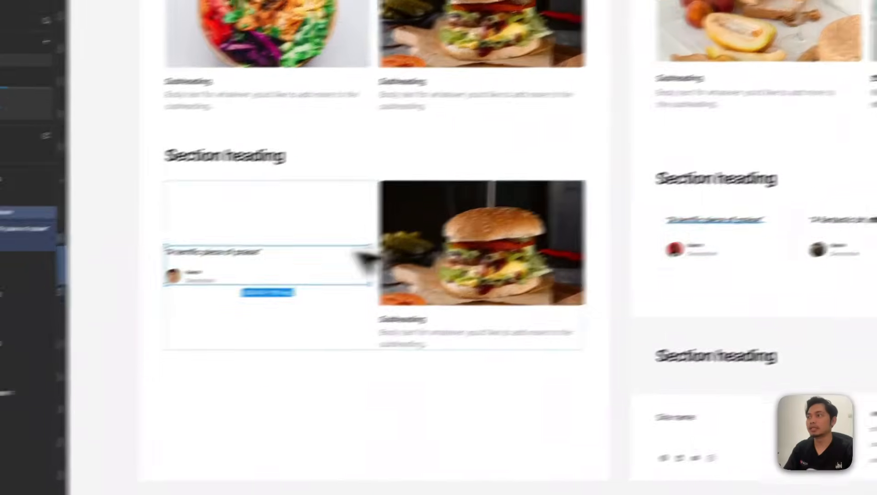
pyautogui.keyDown('super'); pyautogui.click(254, 250); pyautogui.keyUp('super')
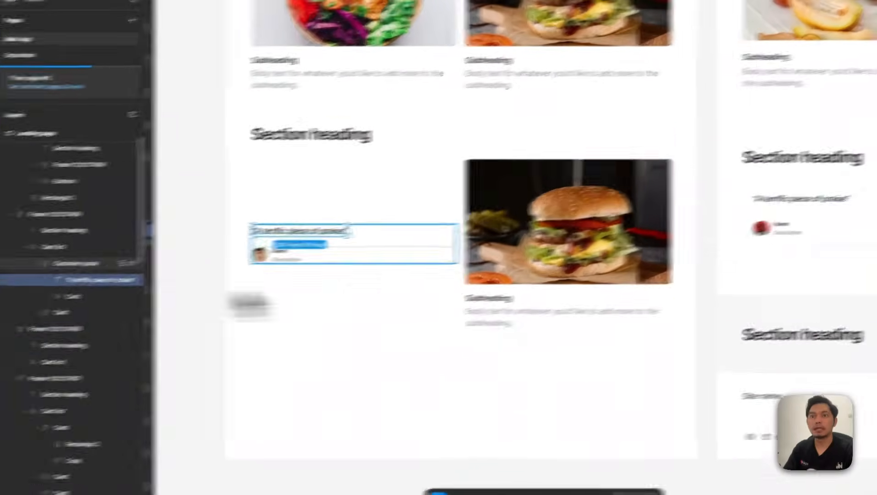
# Set the Customer quote frame's gap to 48 and its horizontal and vertical padding to 32
pyautogui.click(85, 262)
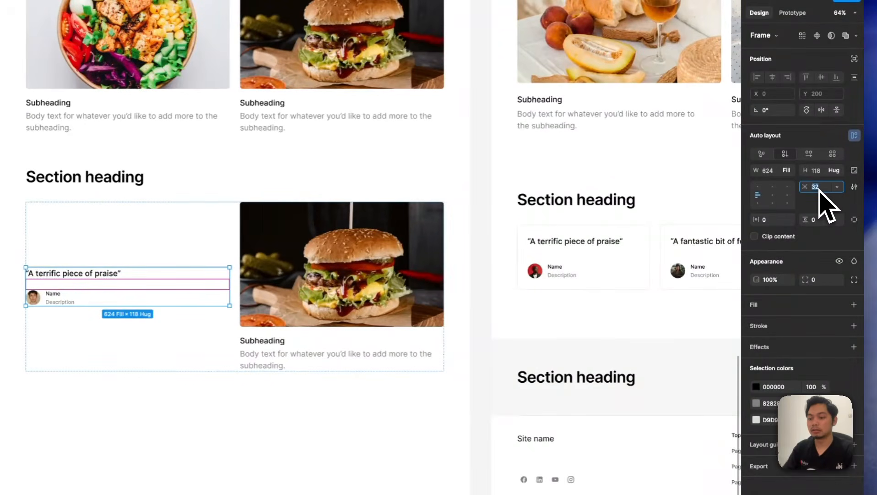
pyautogui.press('Return')
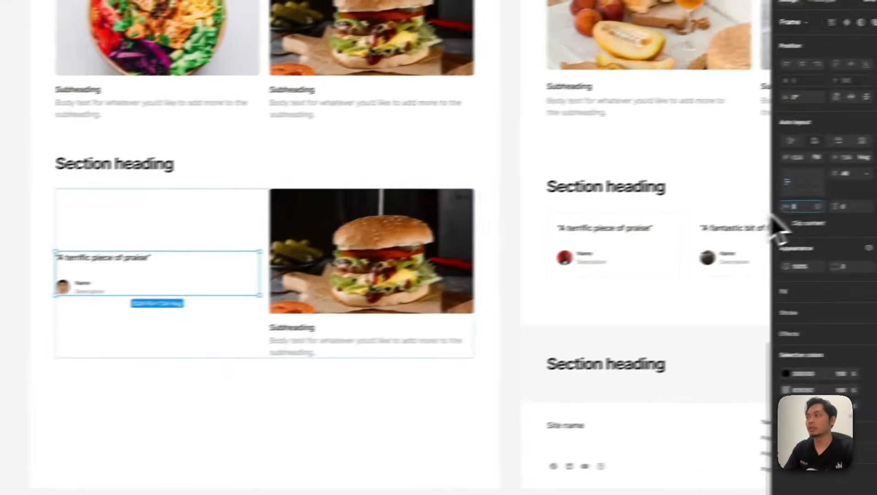
pyautogui.click(876, 200)
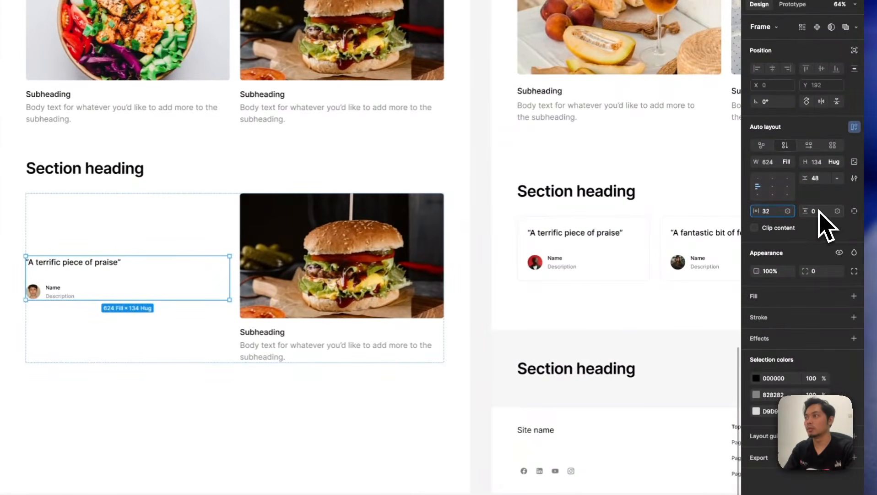
pyautogui.press('Return')
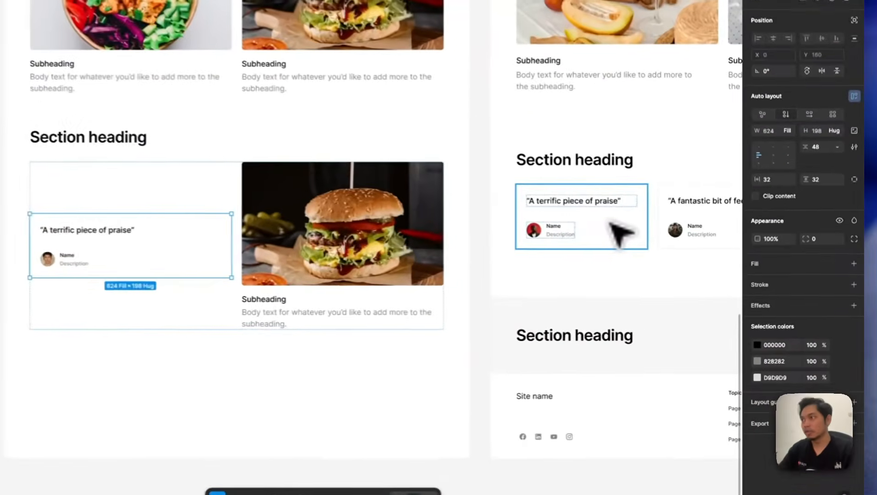
# Copy the reference quote card's border colour and add an E6E6E6 stroke to the Customer quote frame
pyautogui.click(673, 254)
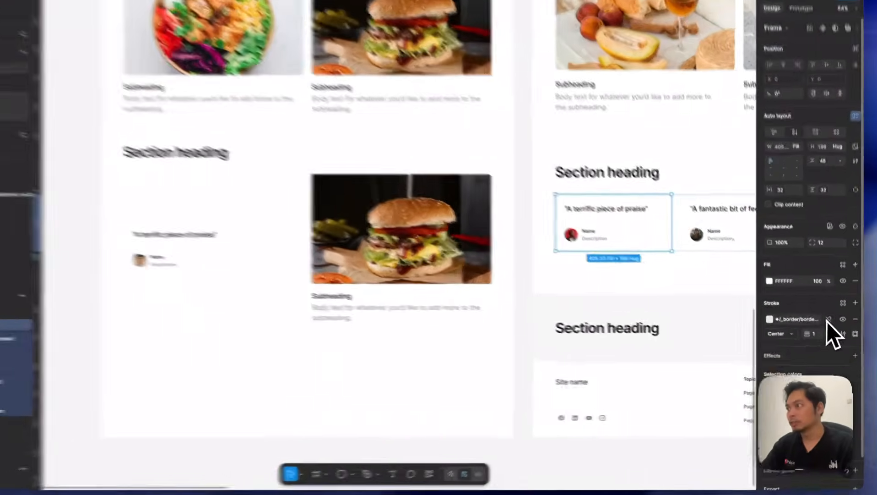
pyautogui.click(824, 325)
pyautogui.click(782, 306)
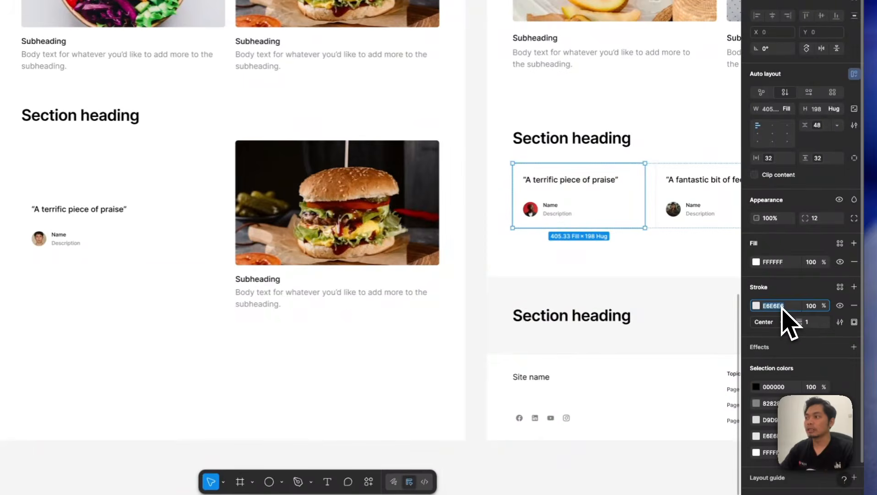
pyautogui.click(169, 229)
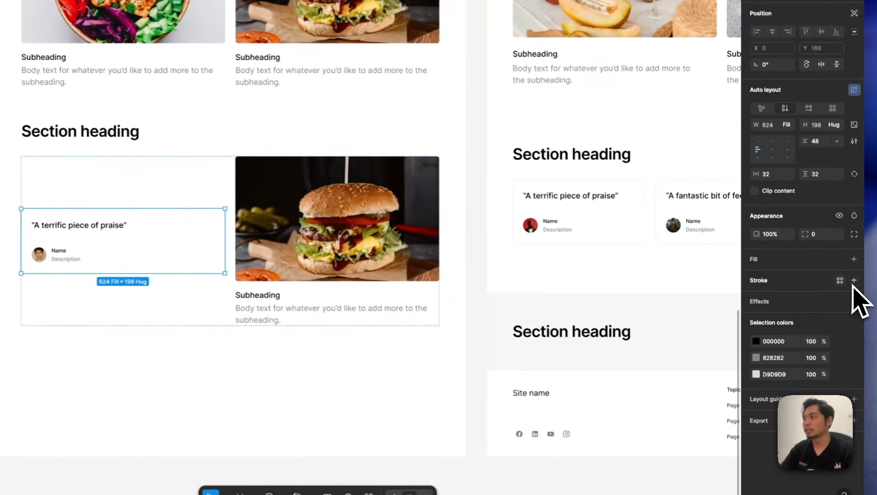
pyautogui.click(854, 279)
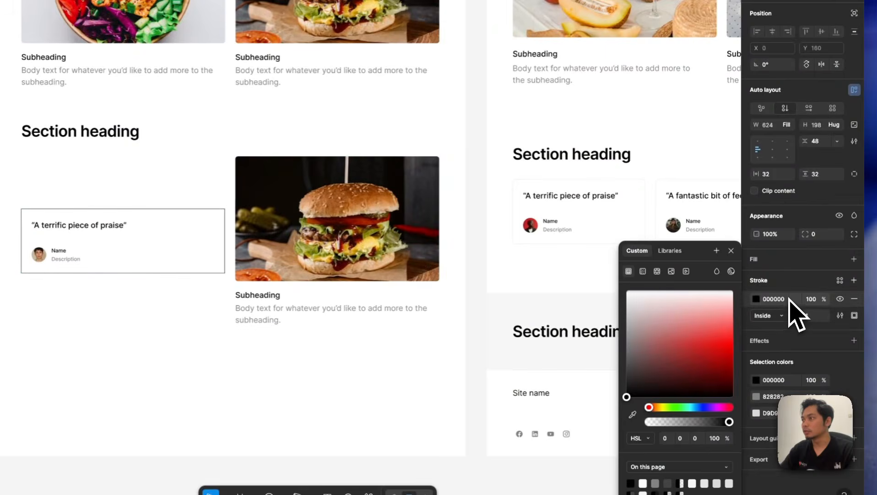
pyautogui.click(785, 299)
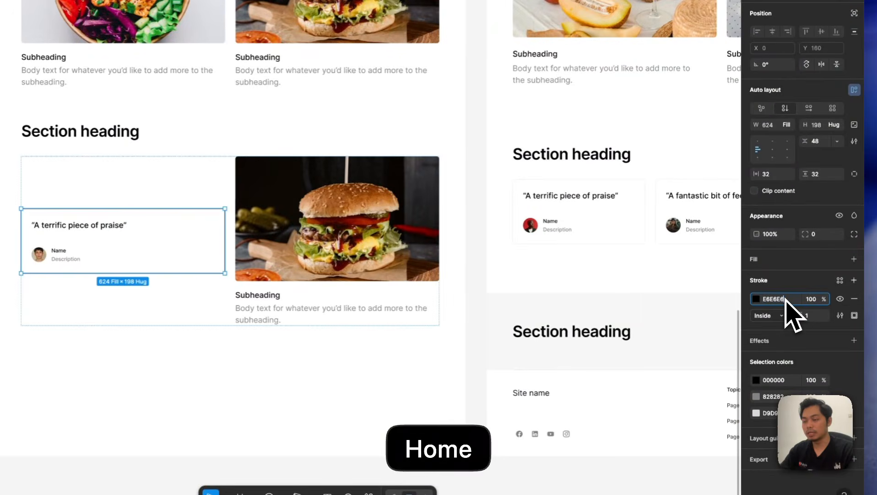
pyautogui.press('Return')
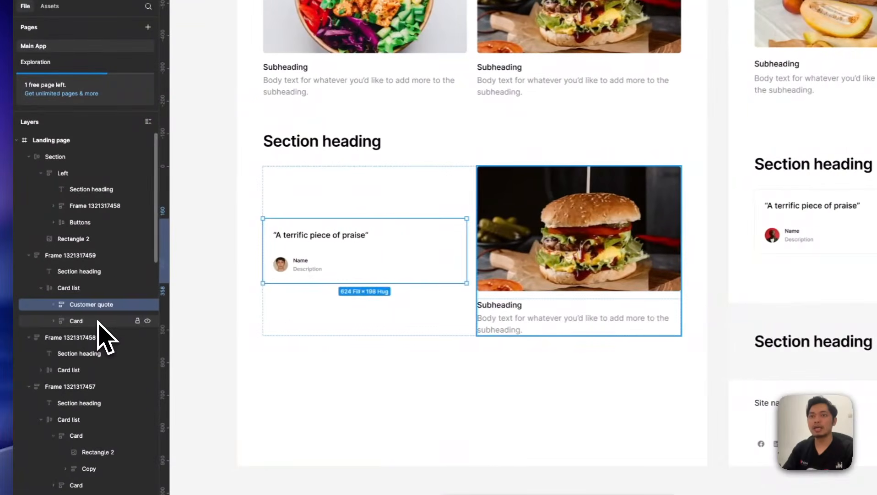
# Delete the remaining burger image card from the last section and duplicate the Customer quote card twice to make three
pyautogui.click(97, 322)
pyautogui.press('BackSpace')
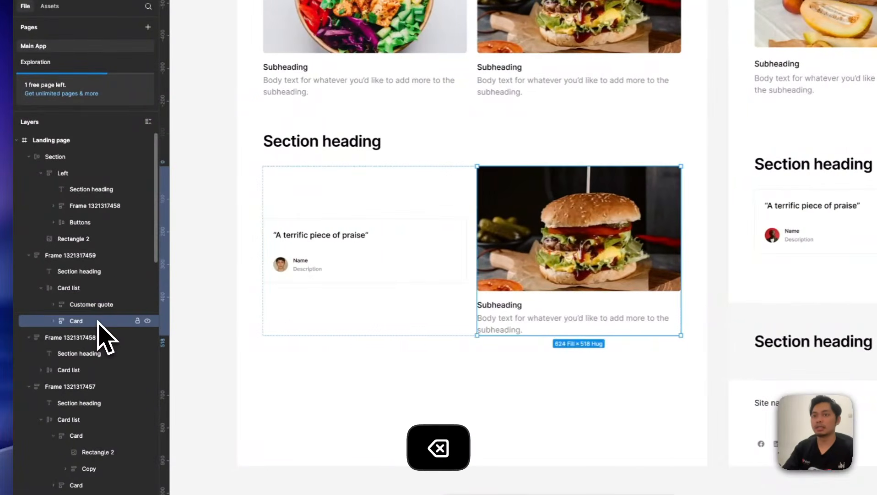
pyautogui.press('super+d')
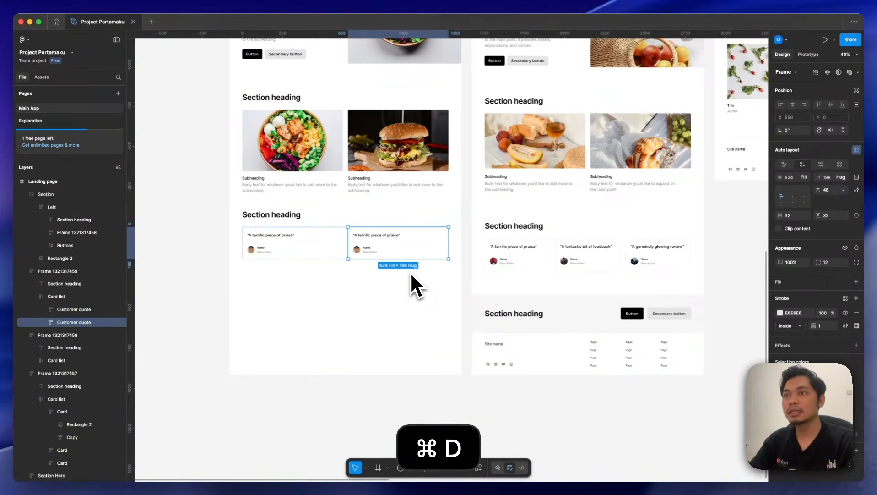
pyautogui.press('super+d')
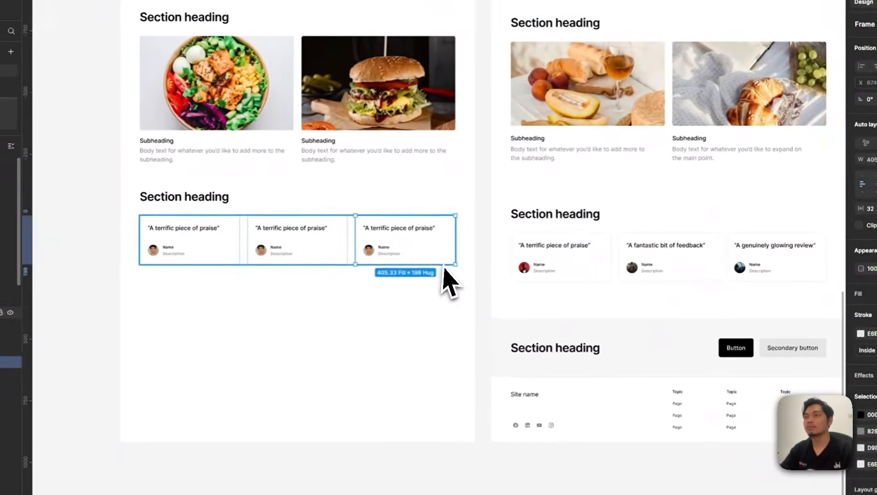
# Replace the second card's quote with the reference text "A fantastic bit of feedback"
pyautogui.doubleClick(503, 214)
pyautogui.scroll(3, 411, 216)
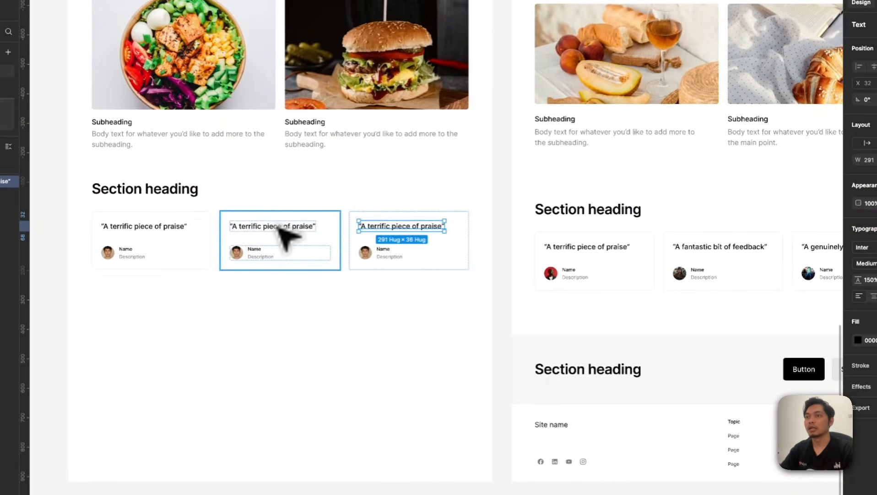
pyautogui.press('Escape')
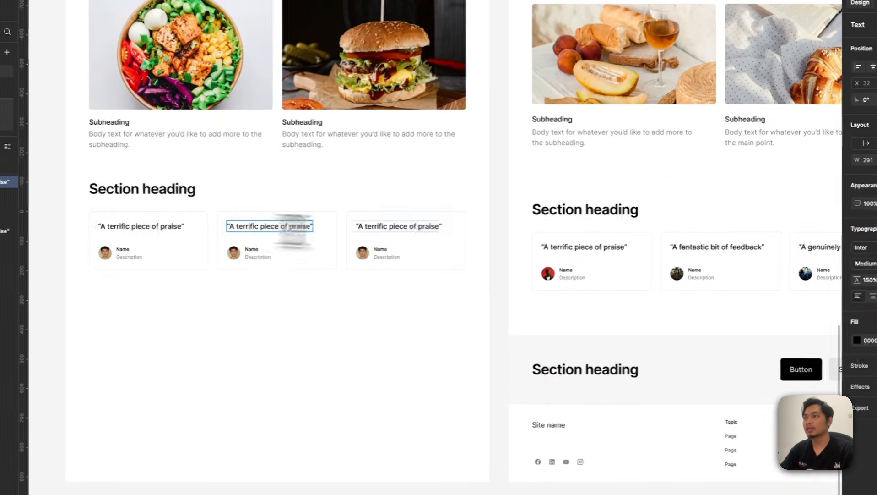
pyautogui.doubleClick(714, 247)
pyautogui.press('super+c')
pyautogui.doubleClick(286, 227)
pyautogui.press('super+v')
# Replace the third card's quote with the reference text "A genuinely glowing review"
pyautogui.hscroll(3, 733, 247)
pyautogui.doubleClick(748, 246)
pyautogui.press('super+c')
pyautogui.doubleClick(257, 228)
pyautogui.press('super+v')
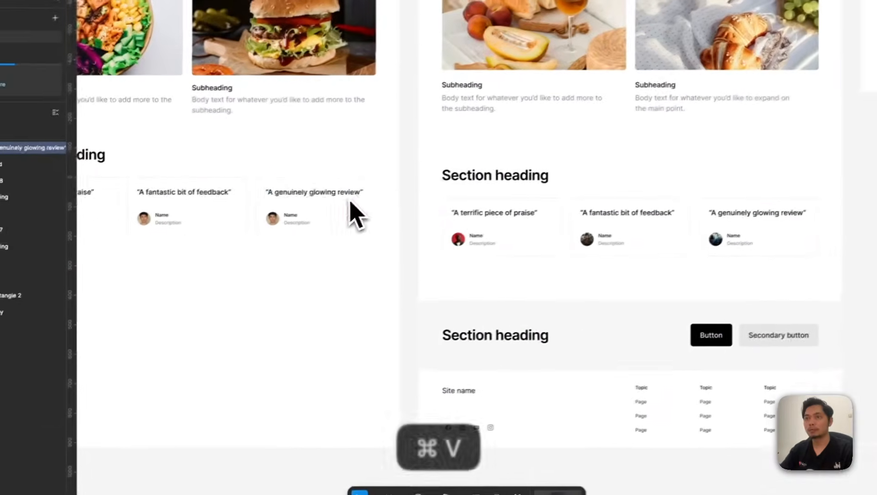
# Fill the avatars of the second and third quote cards with different portrait photos from the Unsplash "avatar" search
pyautogui.press('Escape')
pyautogui.scroll(3, 270, 238)
pyautogui.doubleClick(65, 254)
pyautogui.click(523, 403)
pyautogui.click(676, 202)
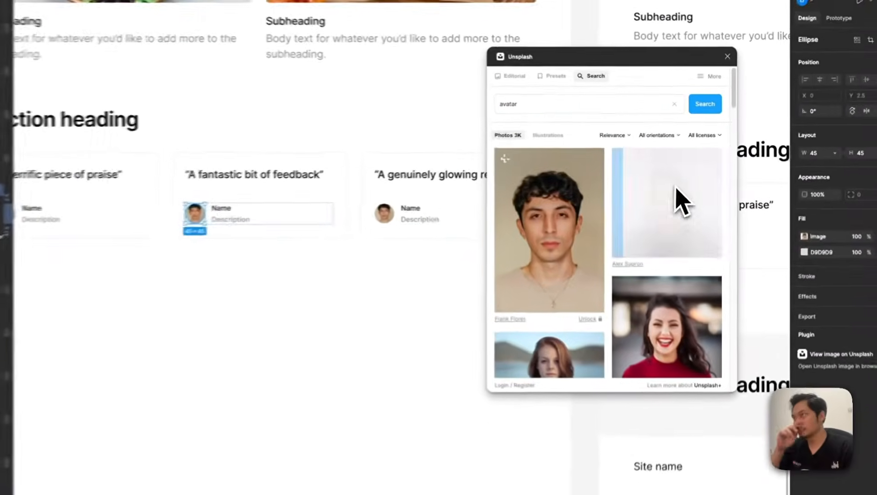
pyautogui.scroll(-3, 595, 274)
pyautogui.click(529, 249)
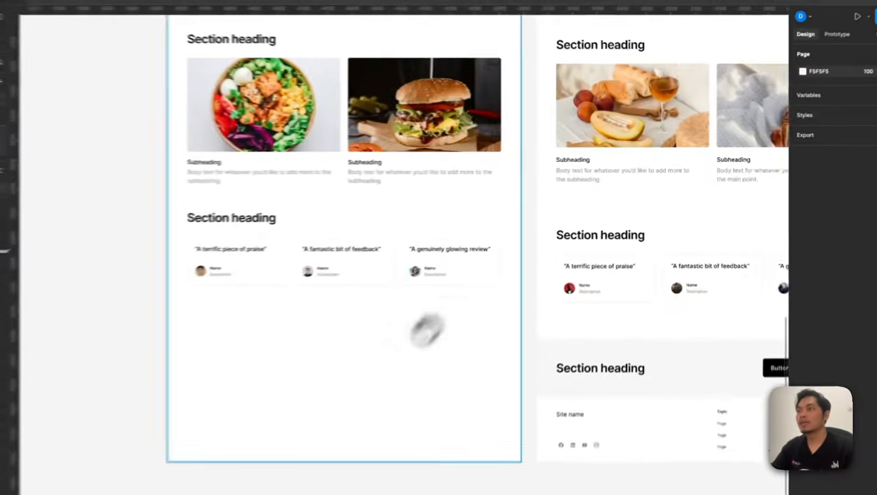
# Copy the testimonial section's heading and place the copy in the empty space below the quote cards
pyautogui.click(344, 265)
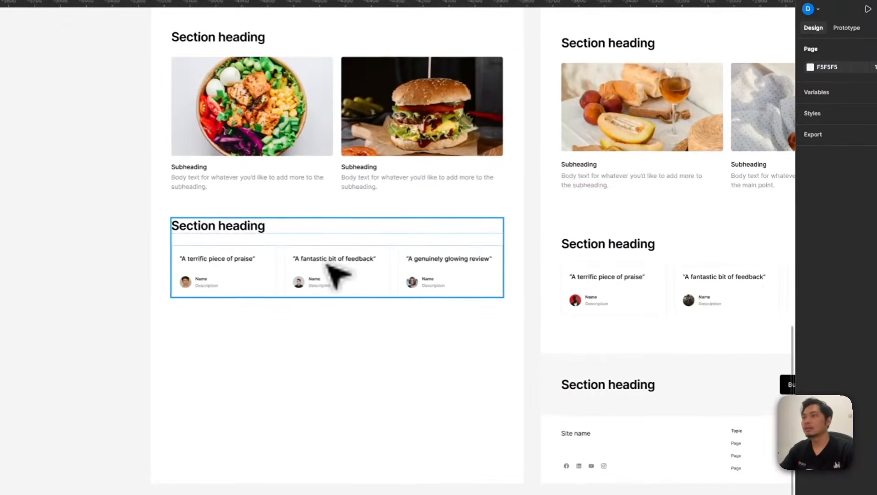
pyautogui.click(319, 262)
pyautogui.hscroll(3, 317, 262)
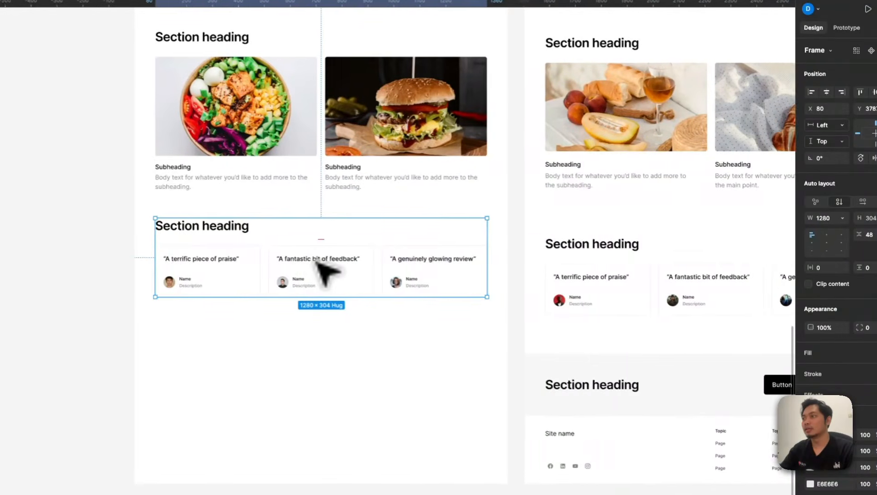
pyautogui.scroll(-2, 325, 307)
pyautogui.scroll(-2, 373, 236)
pyautogui.scroll(1, 369, 242)
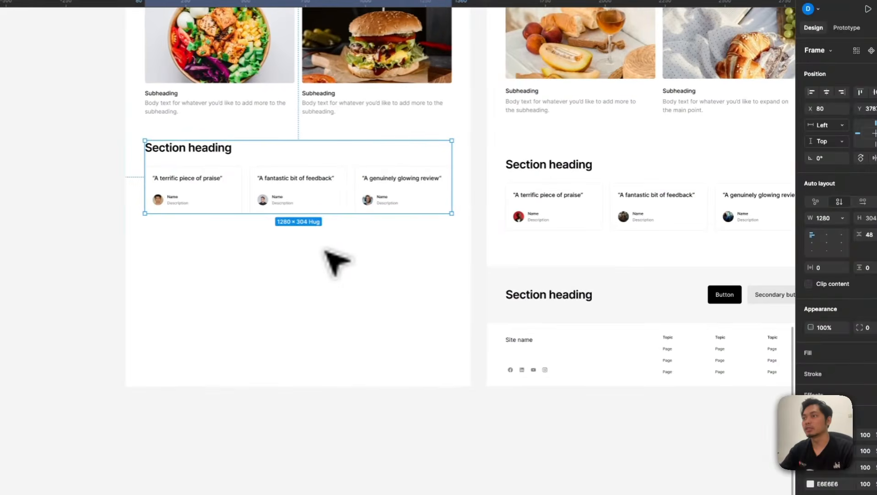
pyautogui.click(481, 294)
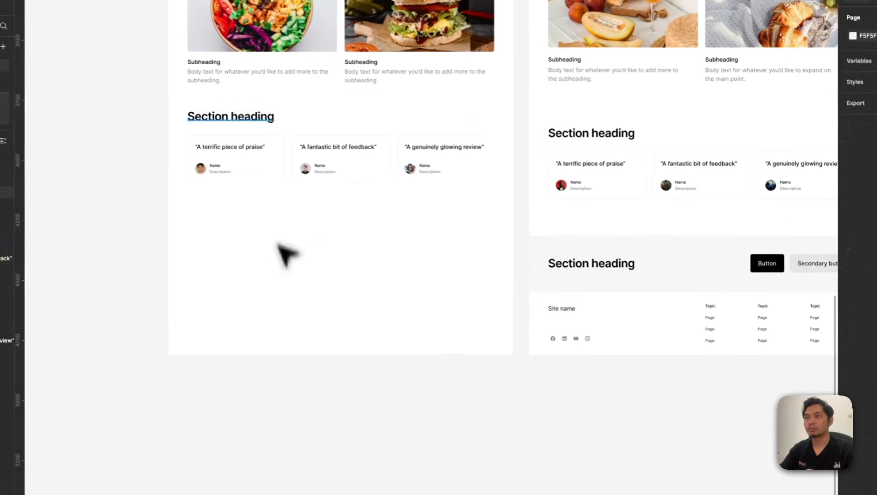
pyautogui.click(253, 118)
pyautogui.press('super+c')
pyautogui.press('super+v')
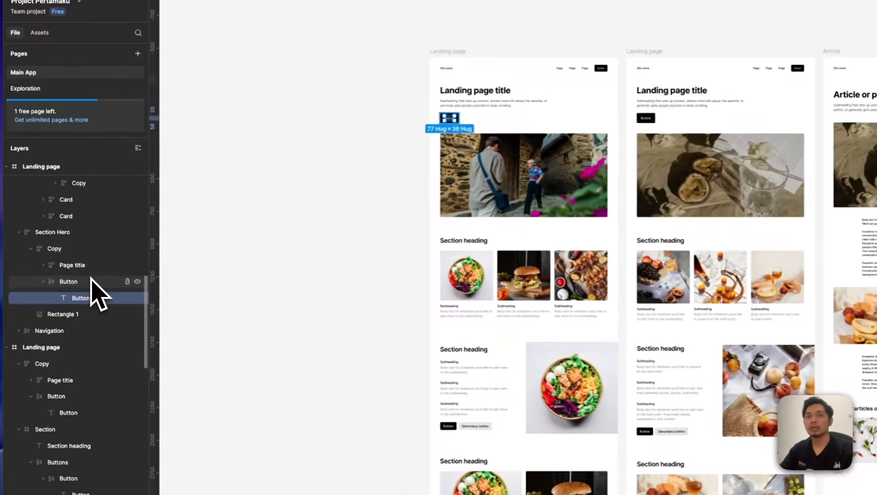
# Copy the black Button from the hero section and place it beside the new section heading, toward the page's right side
pyautogui.click(91, 279)
pyautogui.press('super+c')
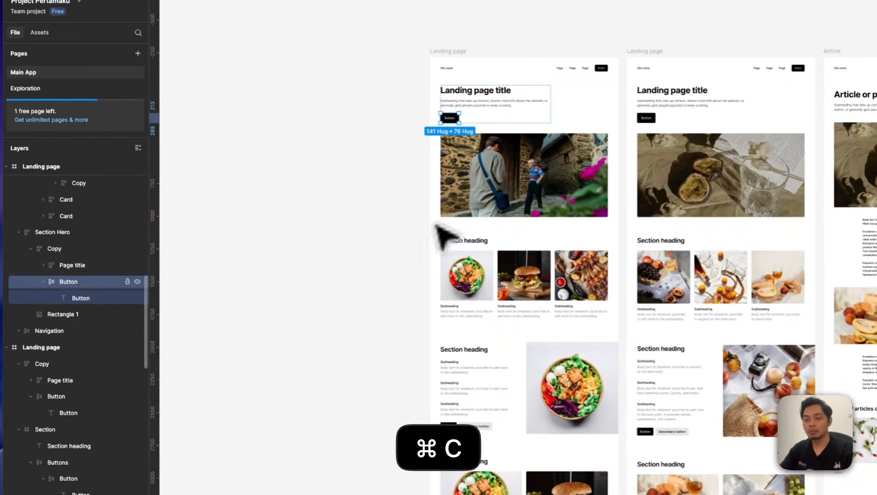
pyautogui.scroll(-7, 471, 249)
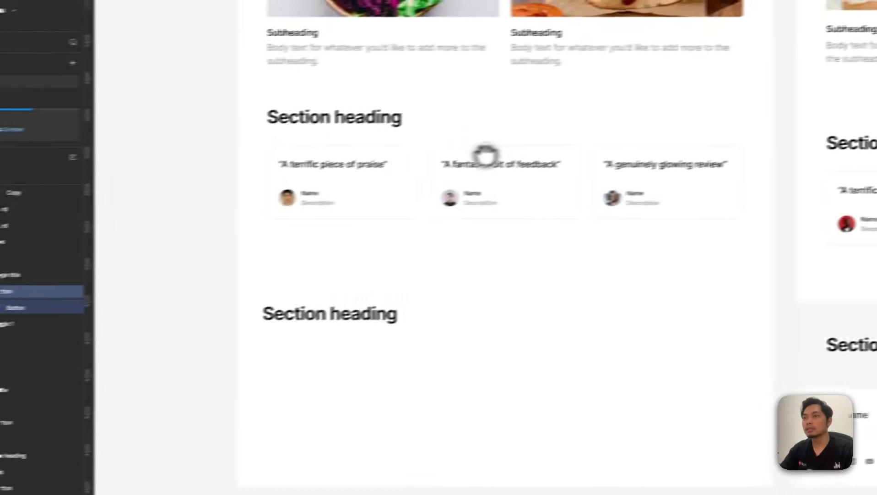
pyautogui.click(403, 184)
pyautogui.press('super+shift+v')
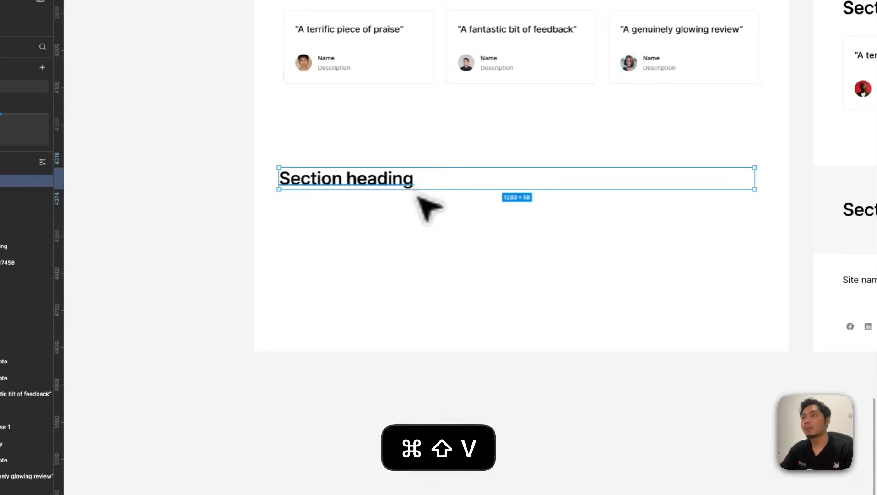
pyautogui.moveTo(281, 160); pyautogui.dragTo(616, 165)
pyautogui.moveTo(628, 183); pyautogui.dragTo(306, 212)
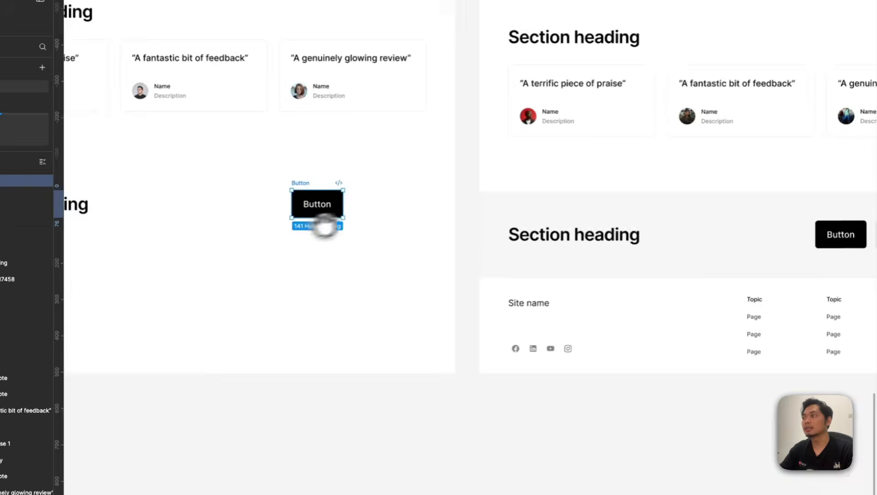
# Duplicate the black button with the label "Secondary button" and wrap both buttons in an auto layout frame
pyautogui.scroll(-4, 412, 249)
pyautogui.press('super+d')
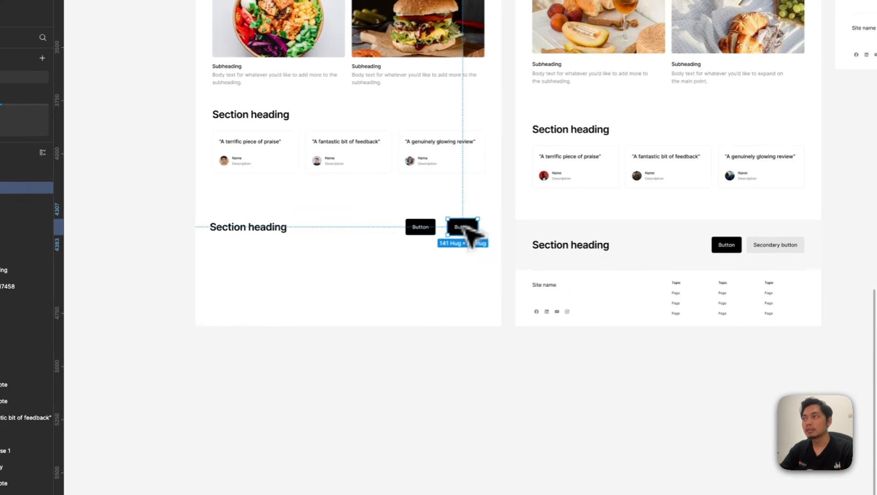
pyautogui.write('Secondary button')
pyautogui.keyDown('shift'); pyautogui.click(98, 212); pyautogui.keyUp('shift')
pyautogui.hotkey('shift', 'a')
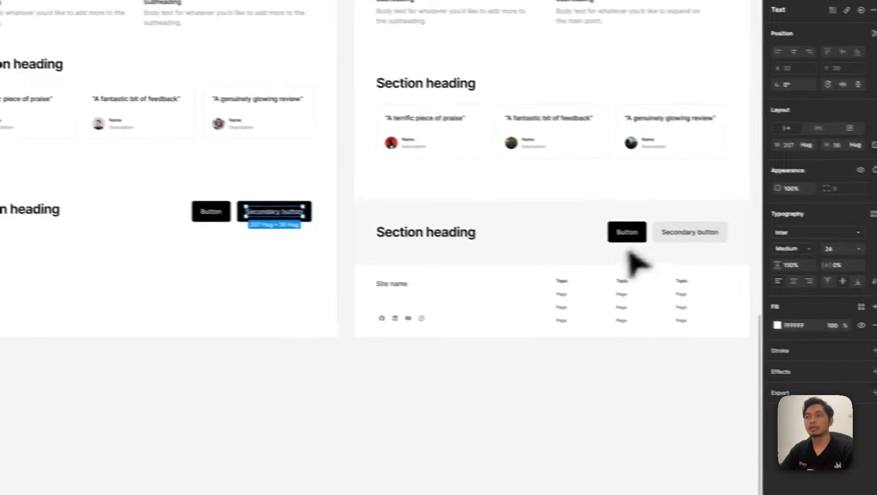
# Copy the reference secondary button's E6E6E6 fill onto the new secondary button and make its label text black
pyautogui.click(656, 237)
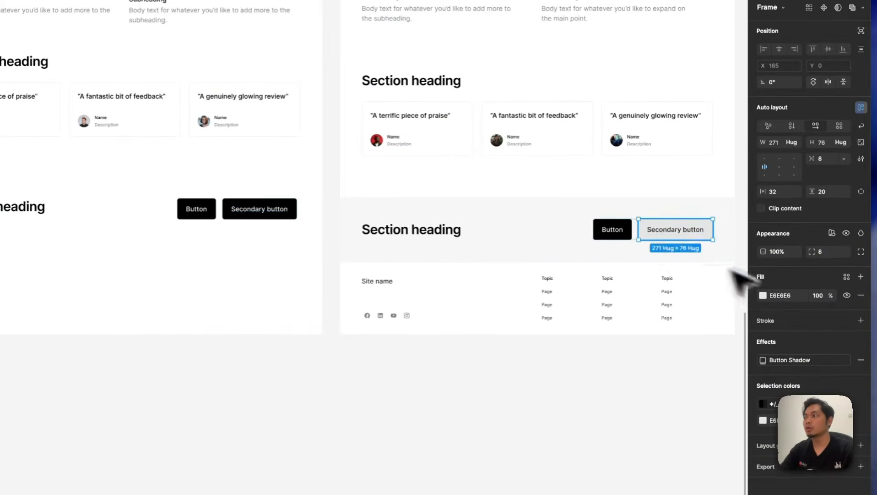
pyautogui.click(786, 296)
pyautogui.press('super+c')
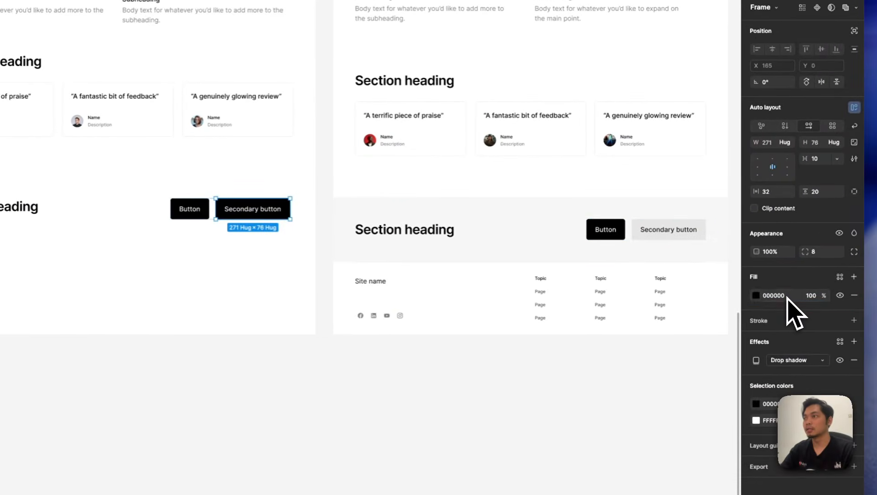
pyautogui.click(829, 303)
pyautogui.press('super+v')
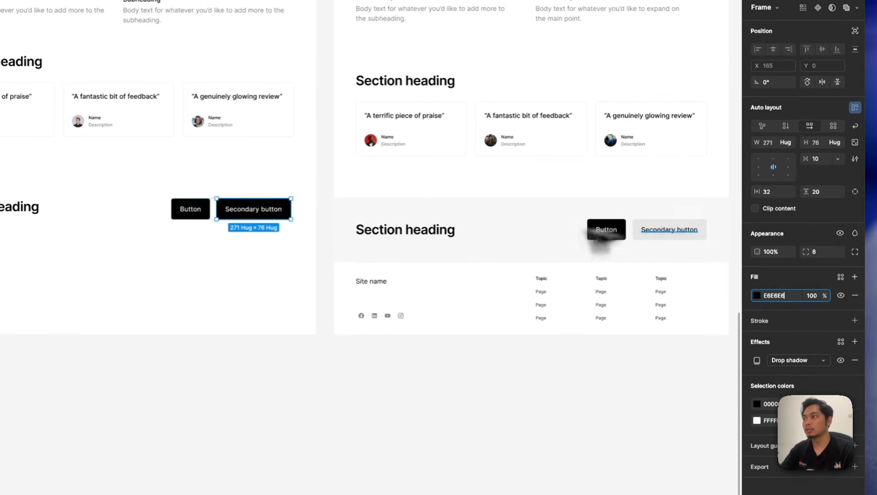
pyautogui.doubleClick(245, 210)
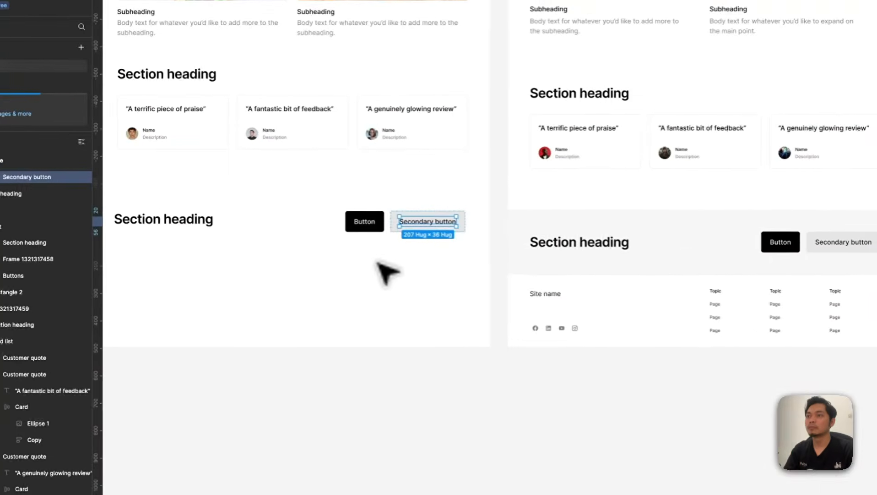
# Rename the frame holding the two buttons as "Buttons"
pyautogui.click(194, 219)
pyautogui.click(373, 229)
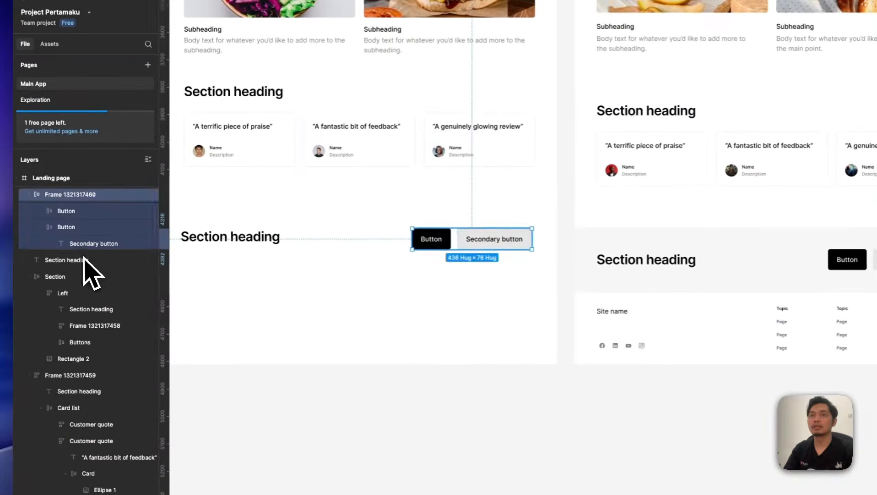
pyautogui.click(77, 197)
pyautogui.write('Button')
pyautogui.write('s')
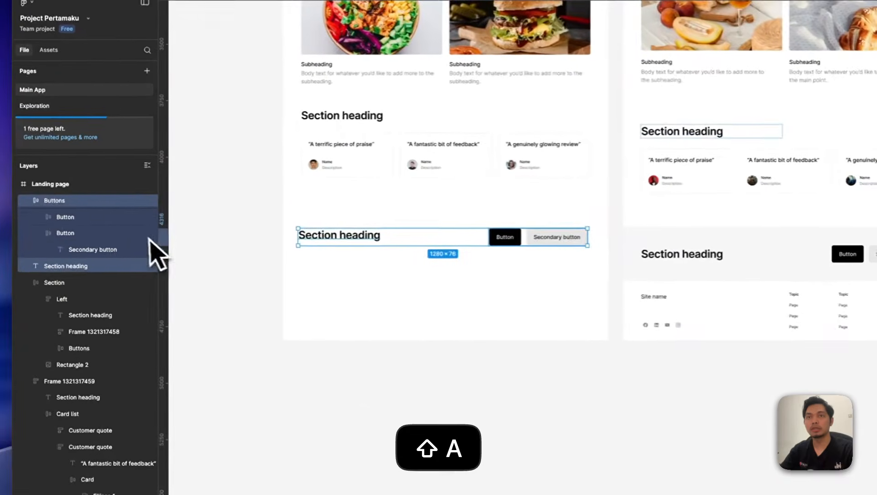
# Wrap the section heading and Buttons in an auto layout frame, positioned at X 0 with a width of 1440
pyautogui.hotkey('shift', 'a')
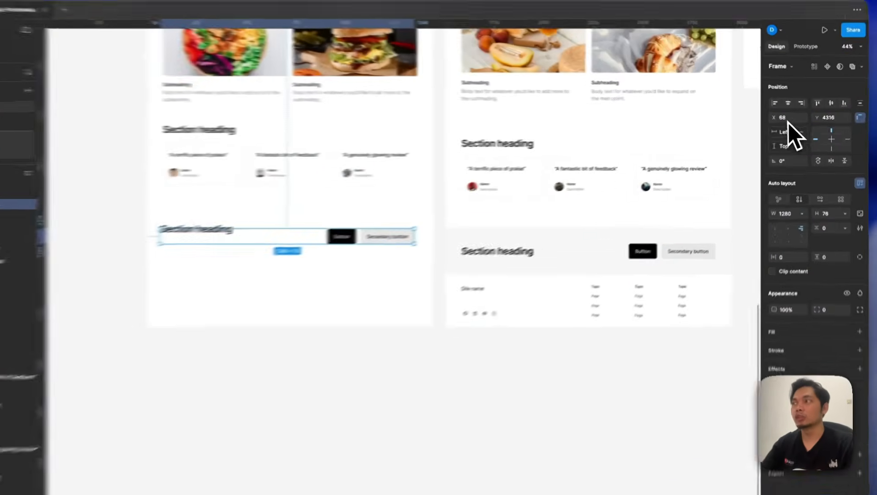
pyautogui.click(791, 118)
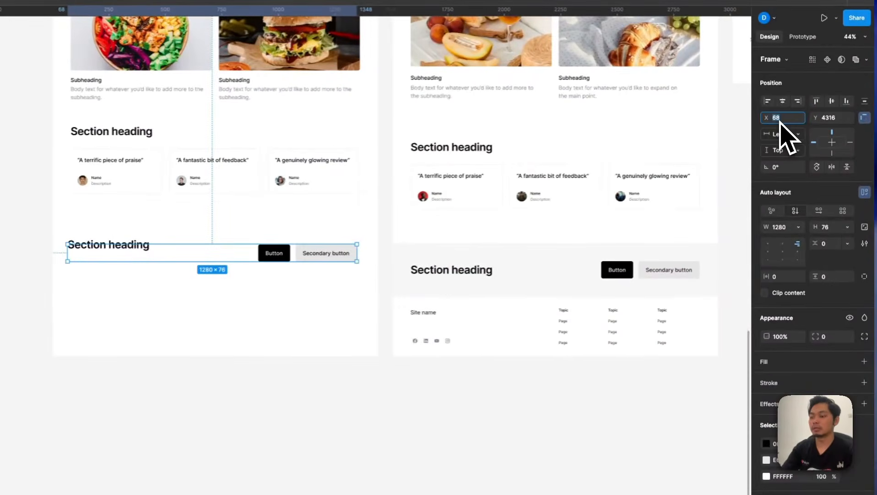
pyautogui.write('0')
pyautogui.press('Return')
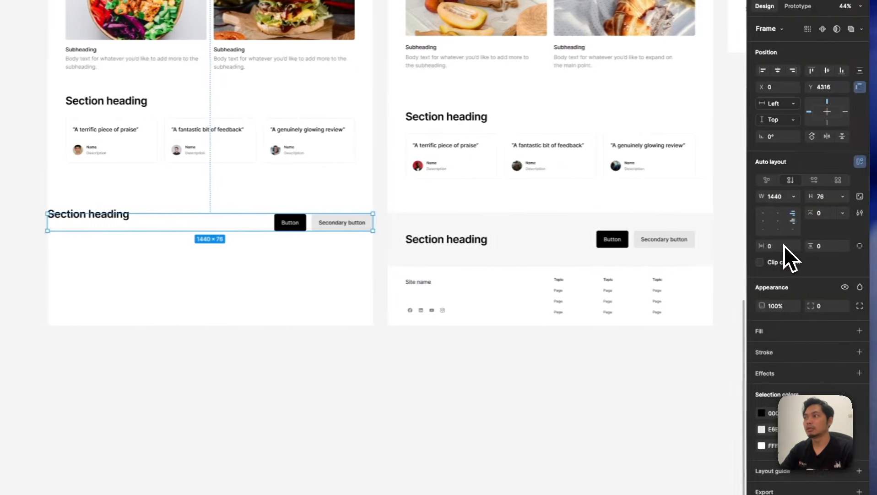
# Set the new frame's horizontal and vertical padding to 80 and its height to hug contents
pyautogui.click(780, 245)
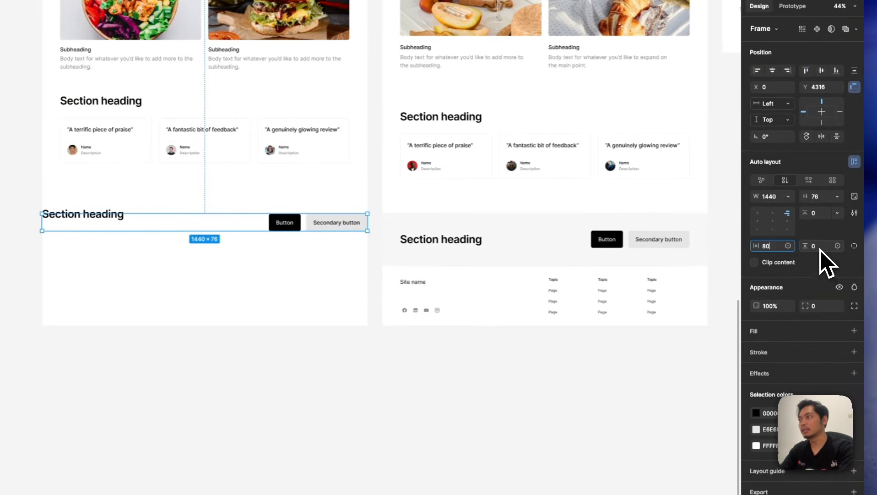
pyautogui.write('80')
pyautogui.press('Tab')
pyautogui.press('Return')
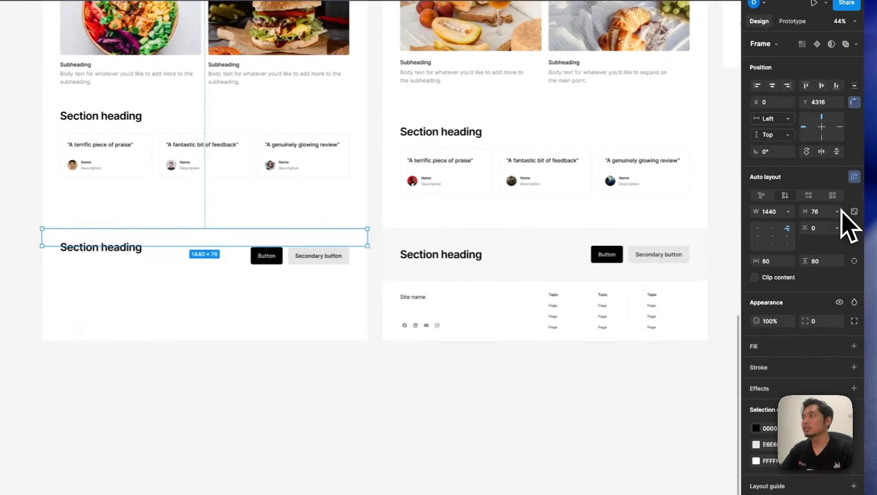
pyautogui.click(837, 212)
pyautogui.click(817, 225)
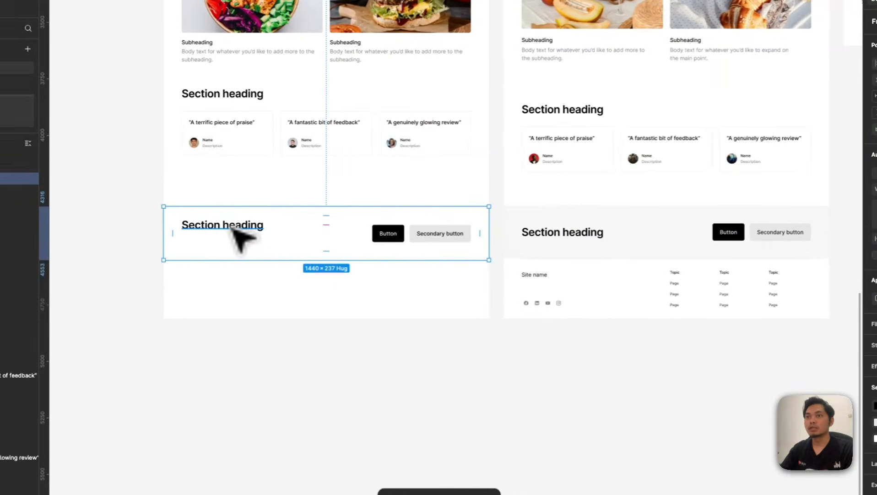
# Set the section heading's height to hug contents and switch its parent frame to a horizontal layout
pyautogui.click(234, 228)
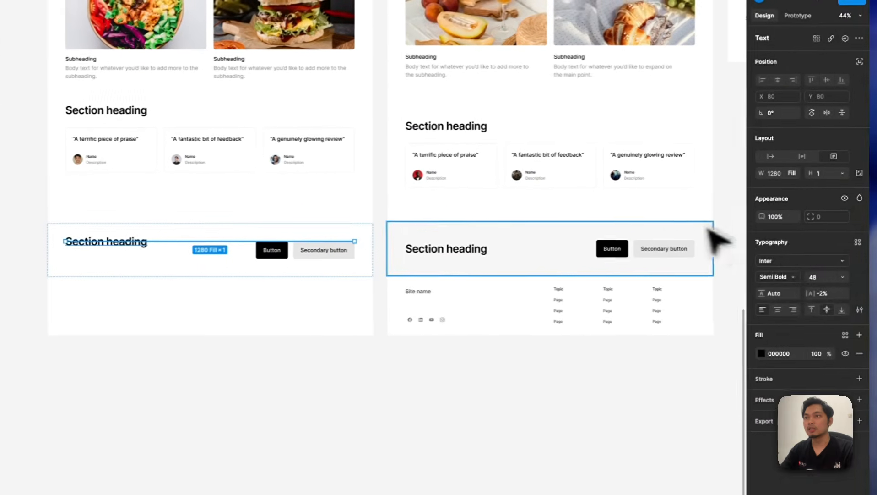
pyautogui.click(838, 174)
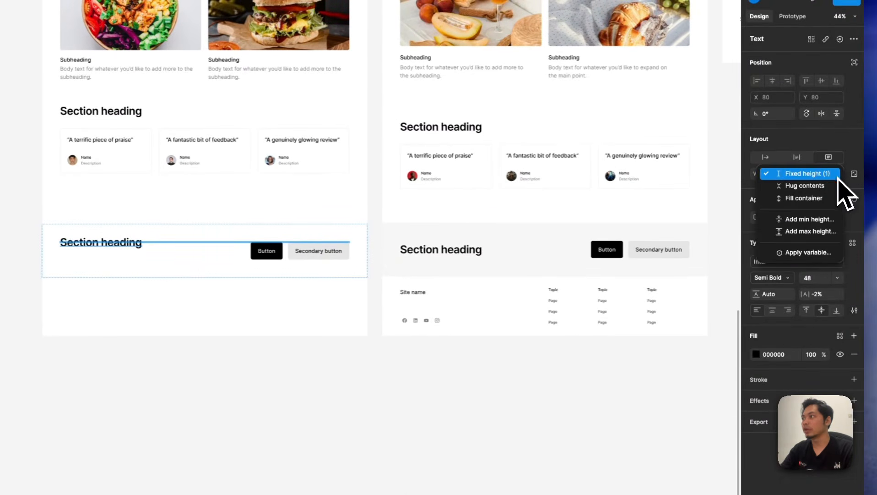
pyautogui.click(820, 186)
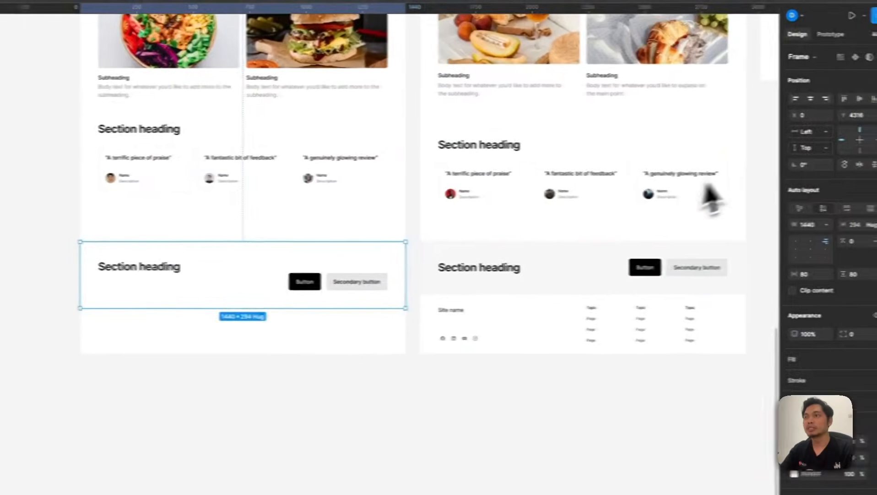
pyautogui.click(808, 207)
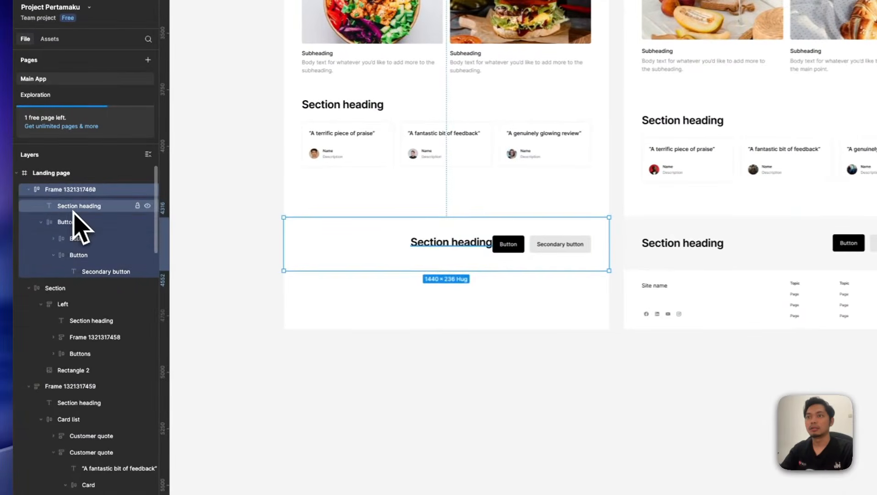
# Set the width of the call-to-action section heading to fill its container
pyautogui.click(73, 206)
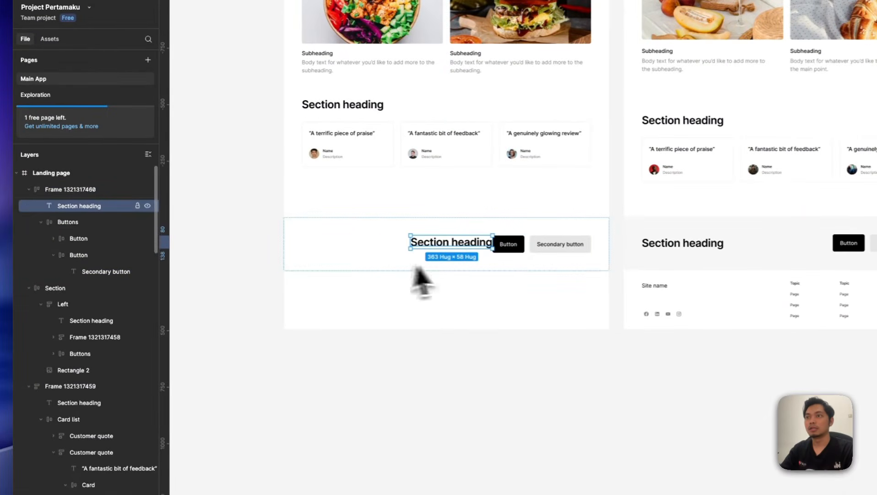
pyautogui.click(71, 194)
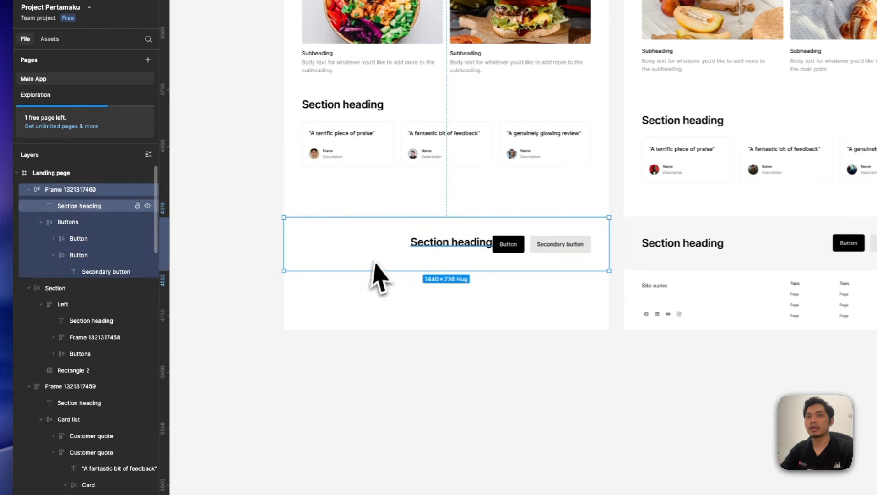
pyautogui.click(417, 246)
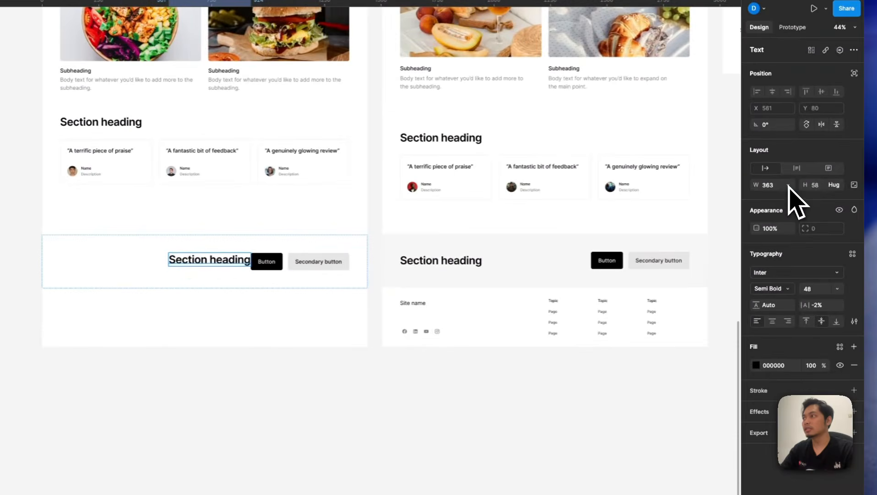
pyautogui.click(788, 185)
pyautogui.click(788, 196)
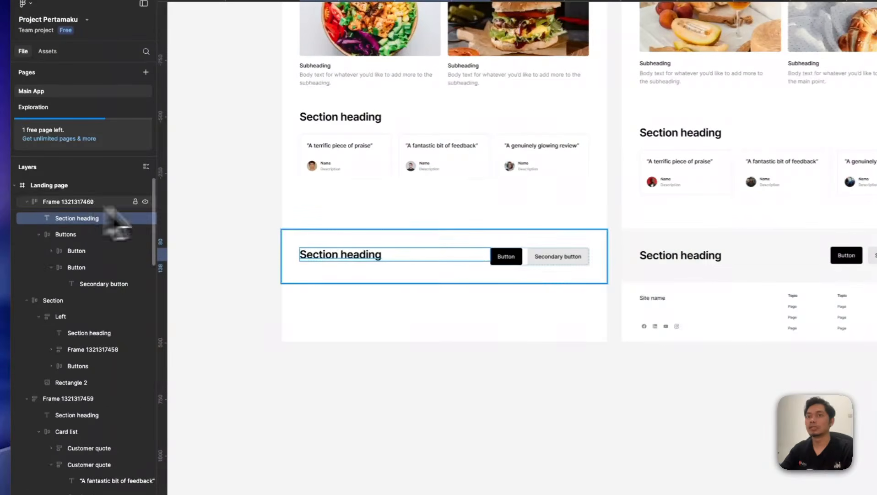
# Copy the background fill colour of the reference call-to-action section and apply it as the fill of the new call-to-action frame
pyautogui.click(97, 204)
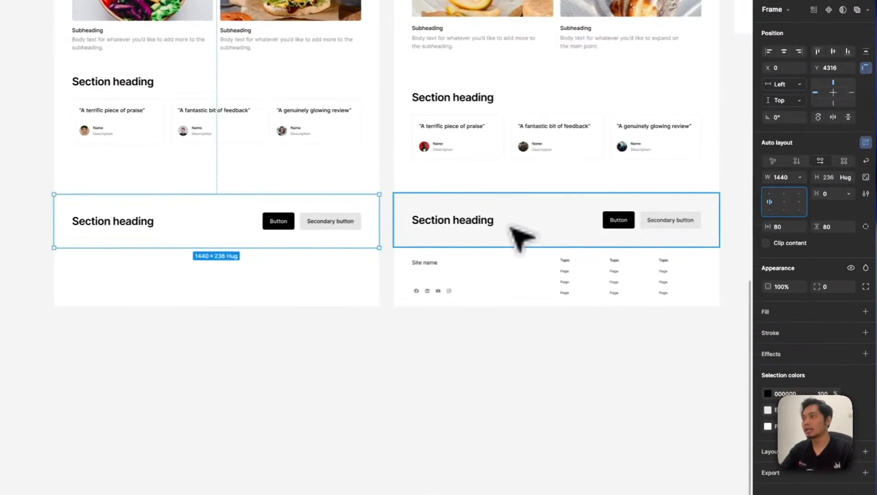
pyautogui.click(580, 242)
pyautogui.click(791, 299)
pyautogui.press('super+c')
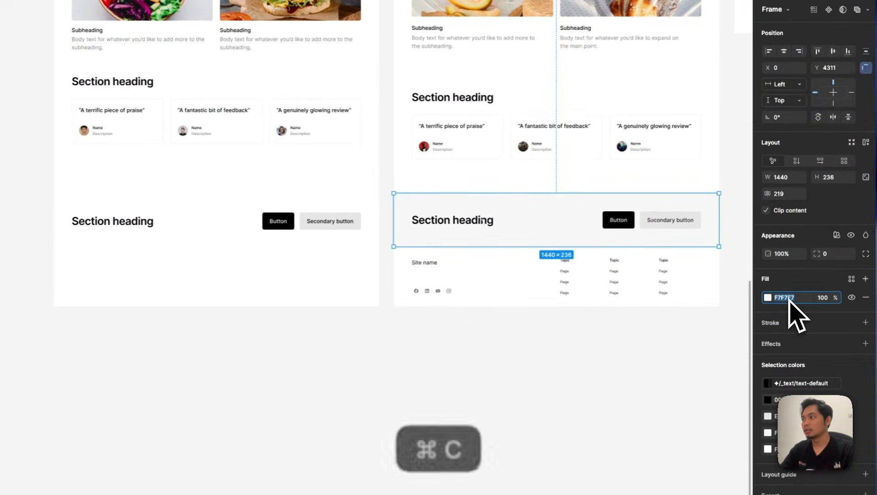
pyautogui.click(369, 238)
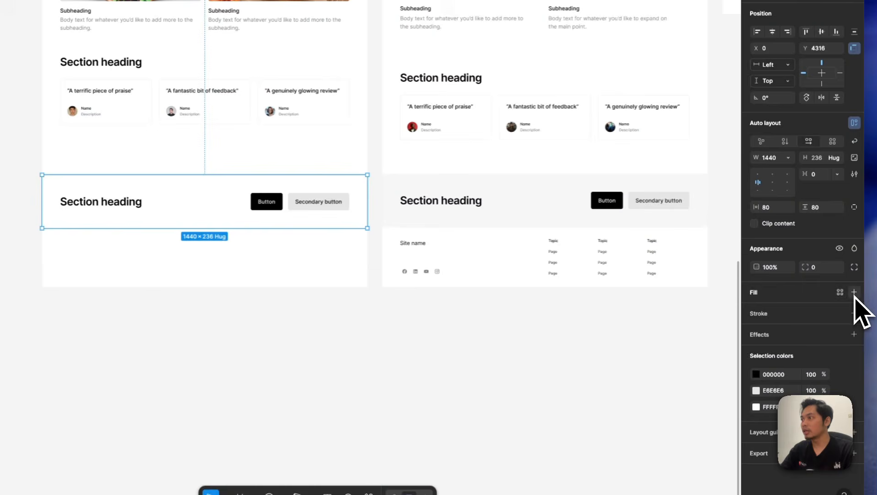
pyautogui.click(855, 292)
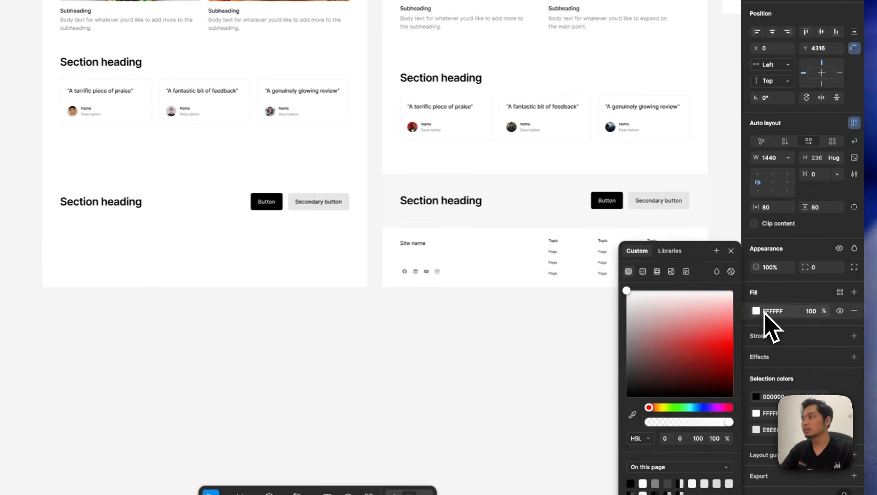
pyautogui.click(772, 312)
pyautogui.press('Return')
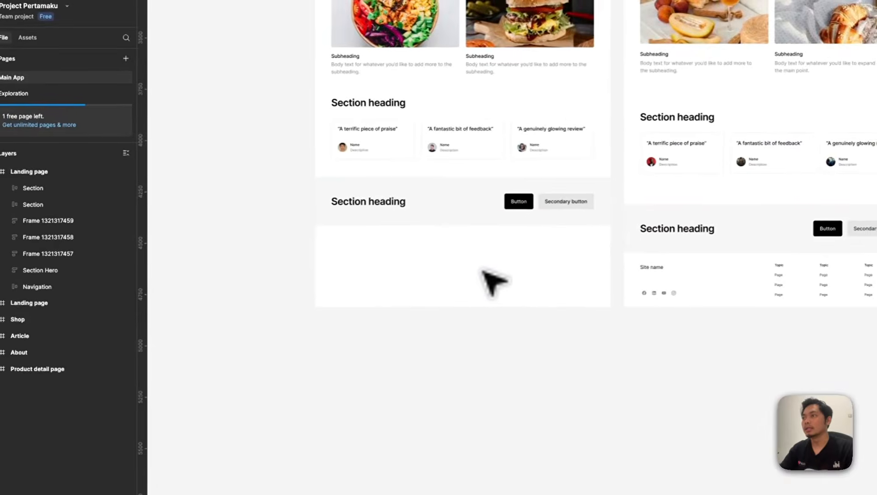
pyautogui.scroll(1, 461, 274)
pyautogui.hscroll(1, 461, 275)
pyautogui.click(442, 201)
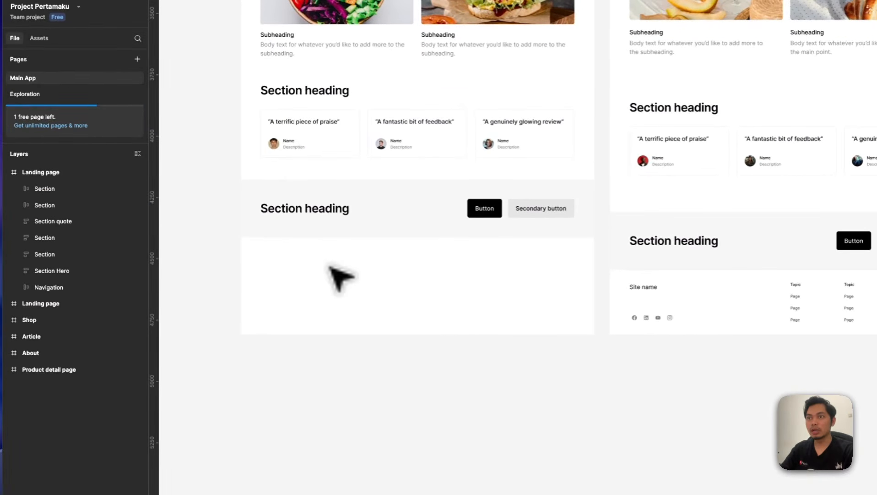
pyautogui.press('Delete')
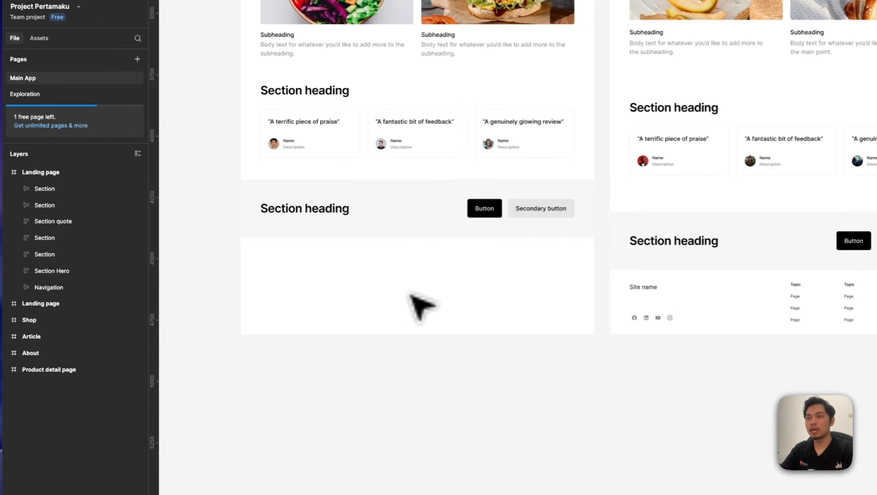
# Copy the Site name text from the navigation into the blank footer area, aligned with the left edge of the section heading above
pyautogui.scroll(10, 415, 304)
pyautogui.scroll(10, 420, 305)
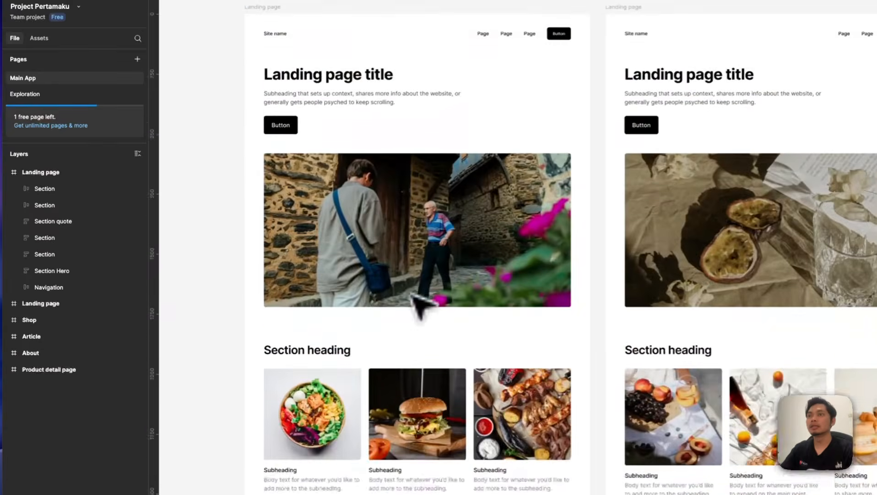
pyautogui.keyDown('super'); pyautogui.click(278, 188); pyautogui.keyUp('super')
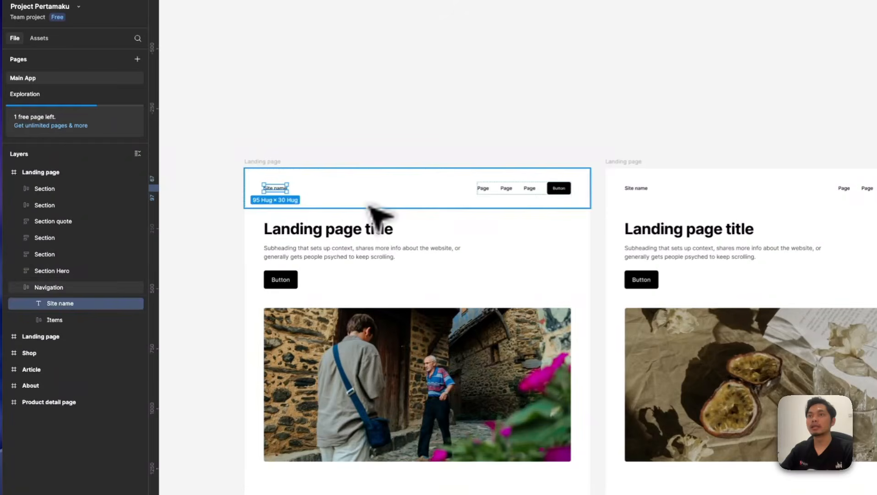
pyautogui.scroll(-20, 378, 229)
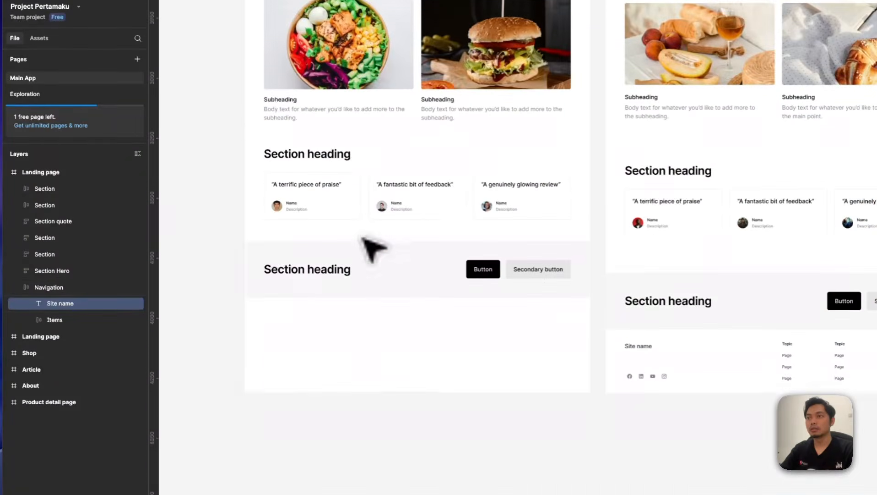
pyautogui.click(268, 268)
pyautogui.scroll(3, 313, 245)
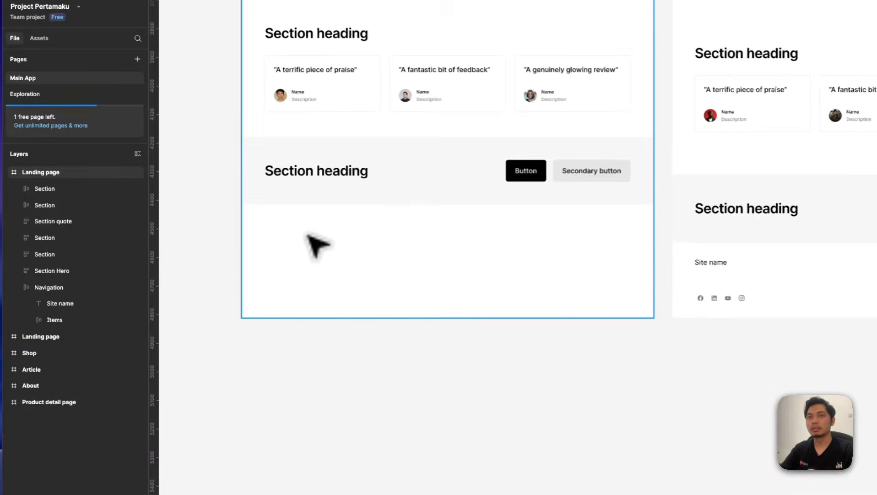
pyautogui.press('super+v')
pyautogui.moveTo(220, 184); pyautogui.dragTo(189, 182)
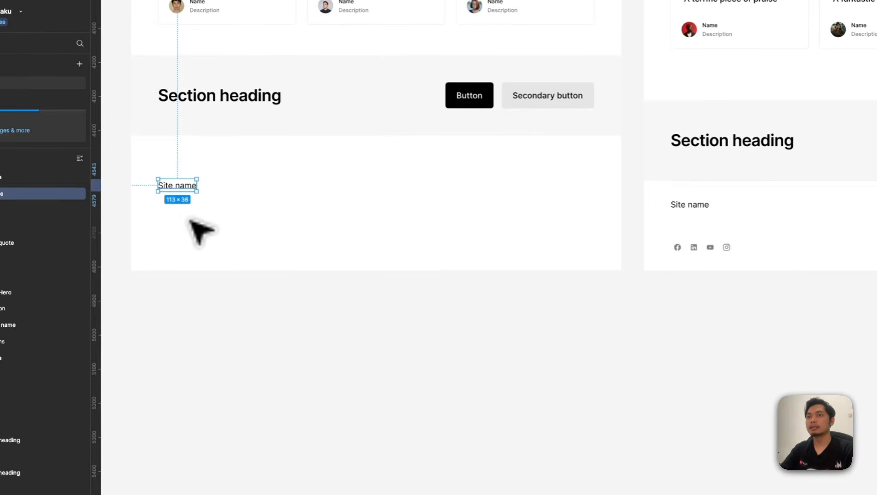
# Search the plugins for "feather" and run the Feather Icons plugin
pyautogui.click(578, 258)
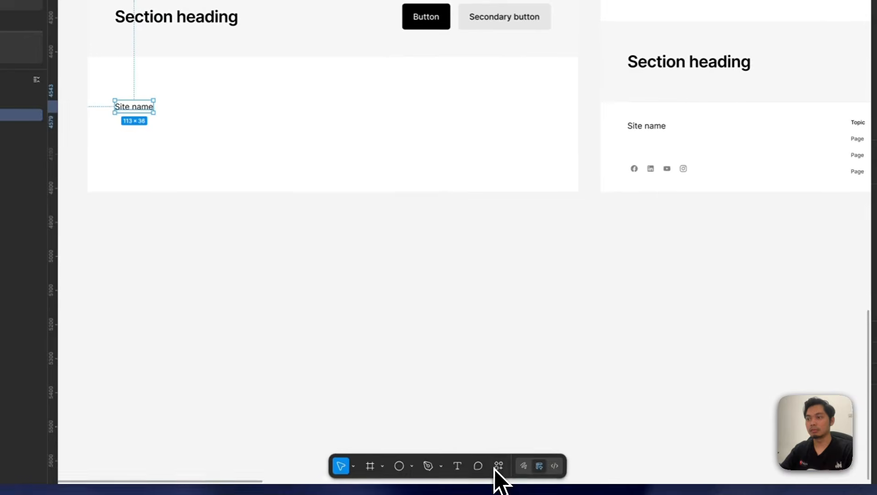
pyautogui.click(497, 467)
pyautogui.click(398, 295)
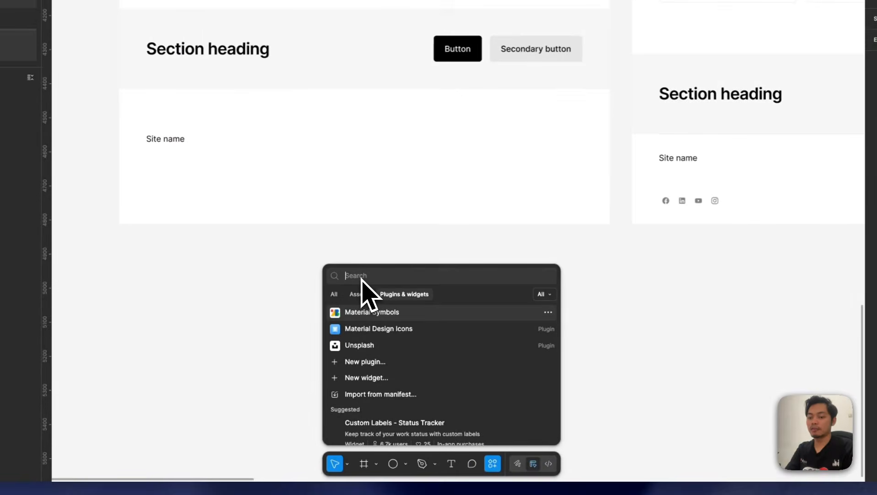
pyautogui.write('feather')
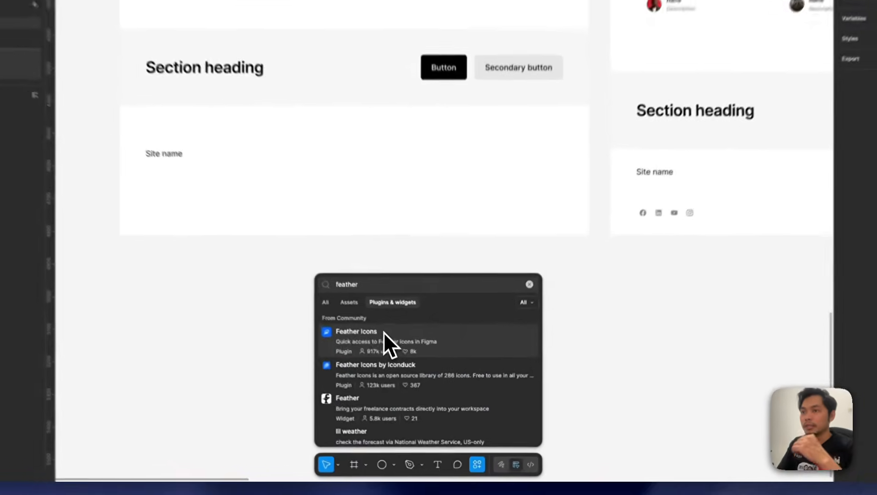
pyautogui.click(404, 360)
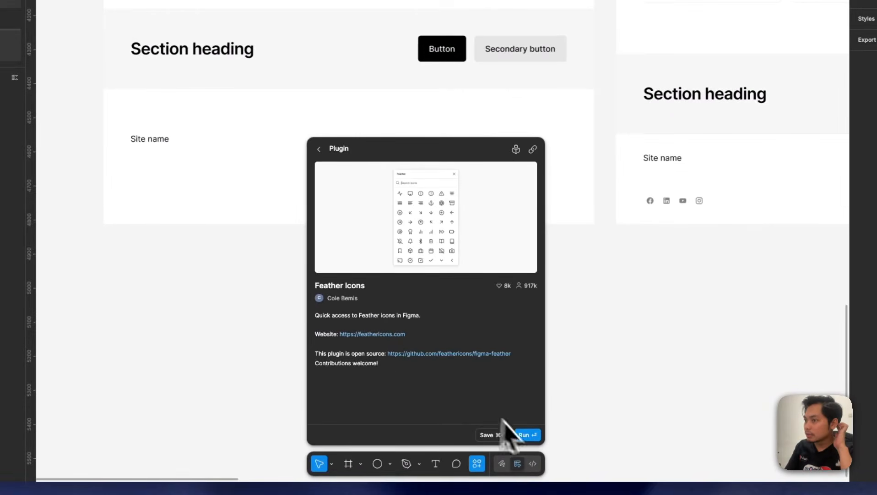
pyautogui.click(532, 437)
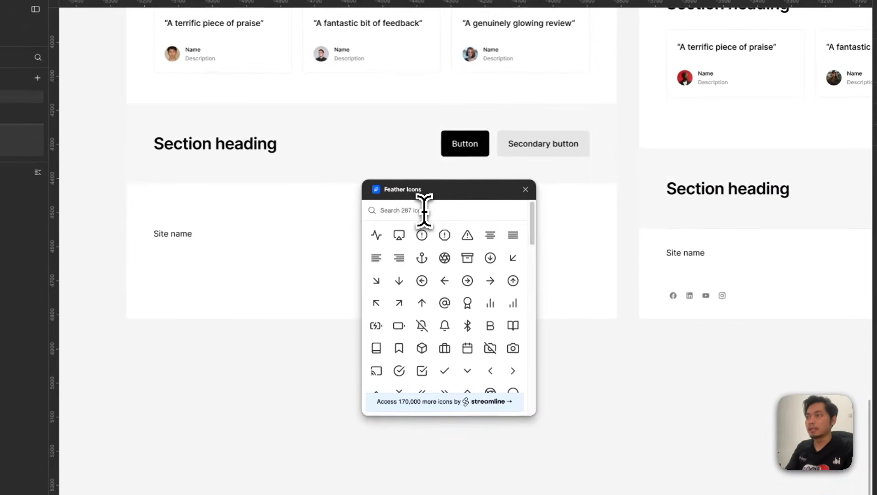
# Insert the Facebook and LinkedIn icons from Feather Icons and place them side by side below the footer's Site name
pyautogui.write('face')
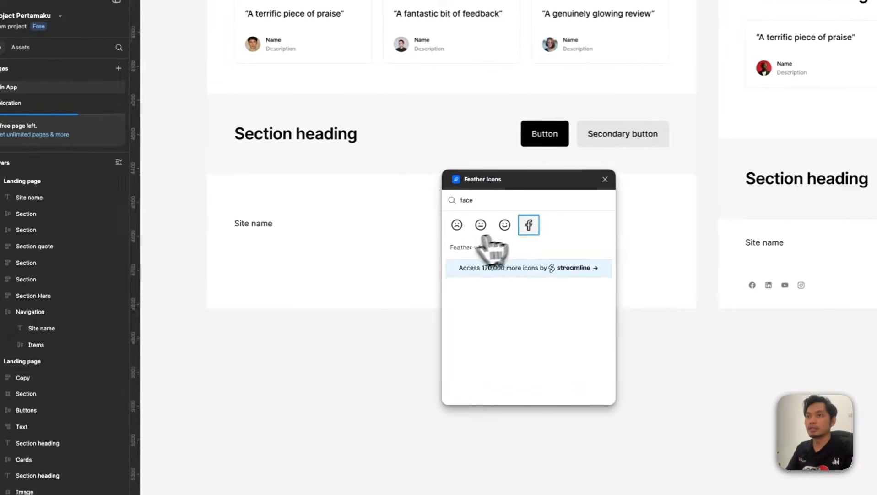
pyautogui.click(529, 224)
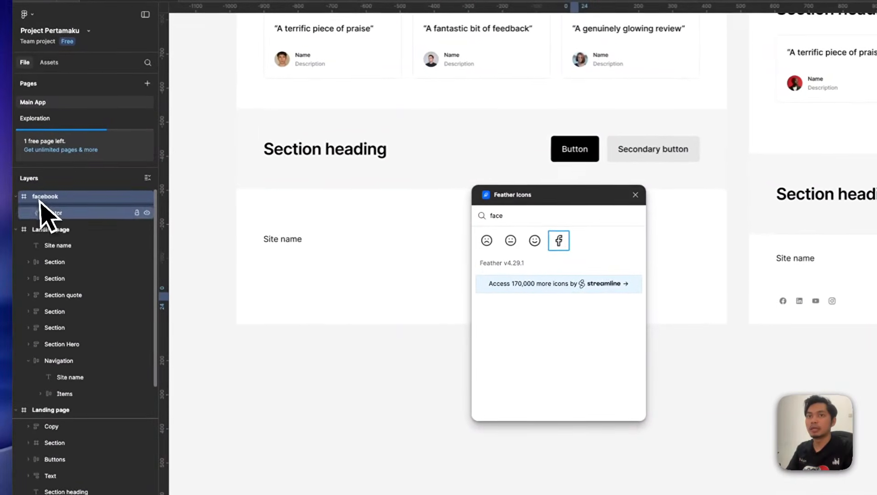
pyautogui.click(521, 216)
pyautogui.press('super+a')
pyautogui.write('link')
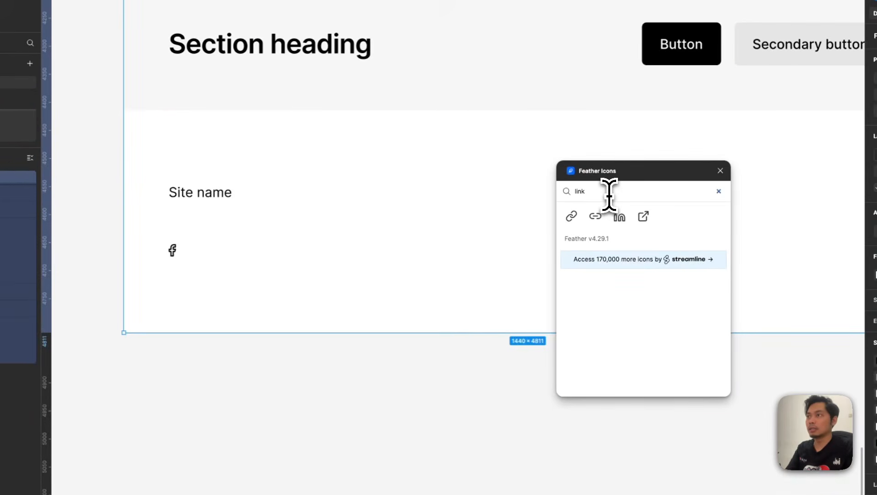
pyautogui.click(619, 217)
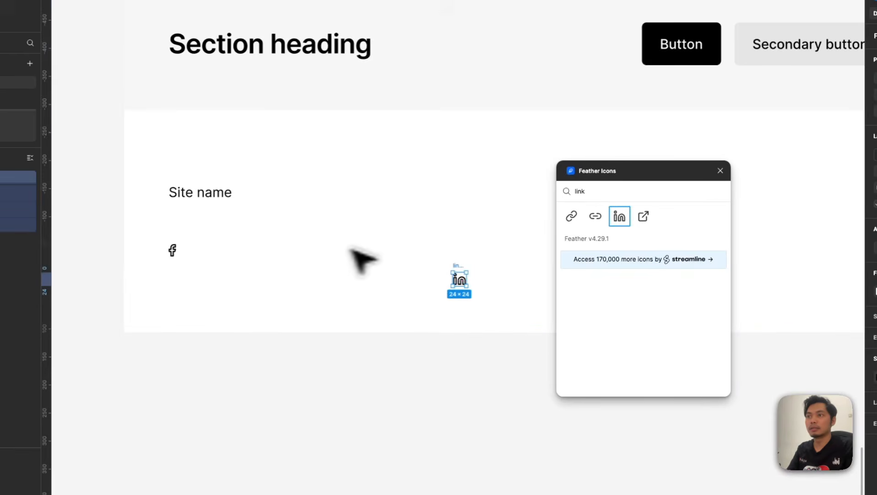
pyautogui.moveTo(316, 265); pyautogui.dragTo(201, 256)
# Add the YouTube and Instagram icons from Feather Icons to the footer beside the LinkedIn icon, and close the plugin
pyautogui.click(598, 192)
pyautogui.press('super+a')
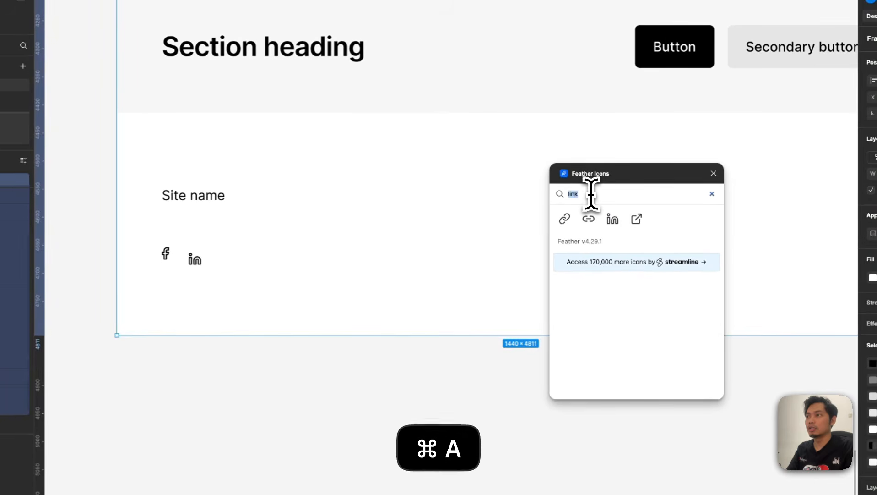
pyautogui.write('youtub')
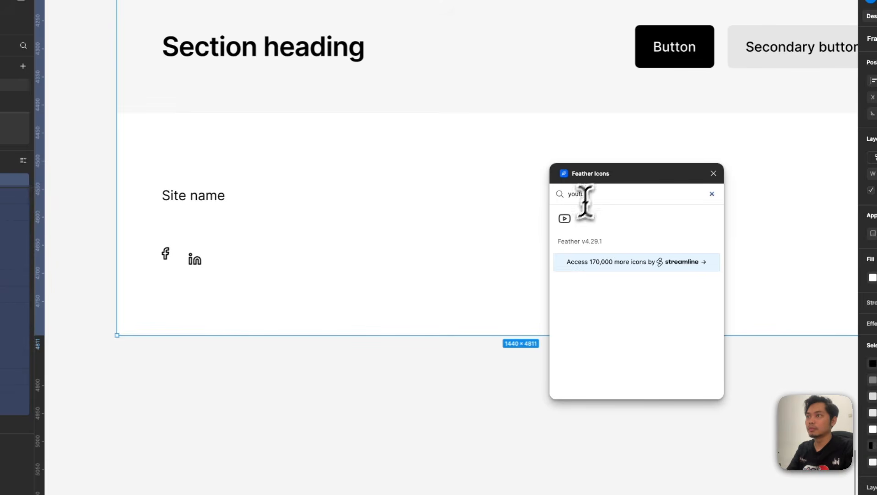
pyautogui.click(568, 224)
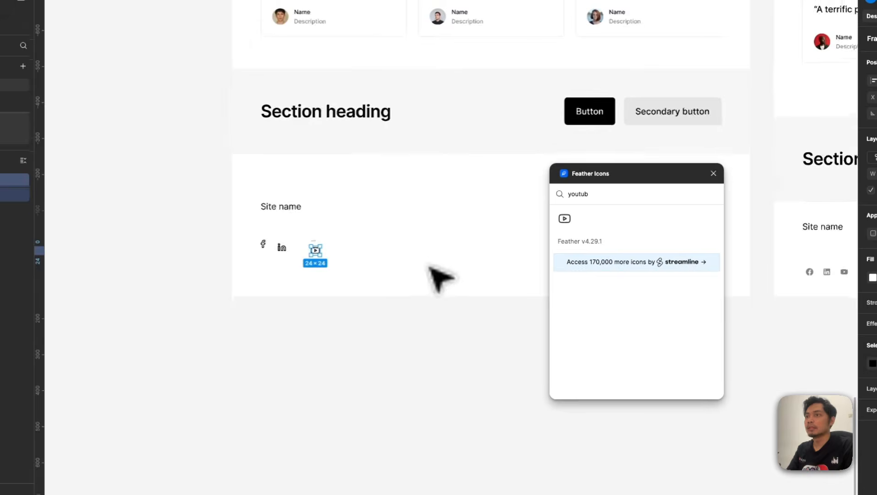
pyautogui.press('super+a')
pyautogui.write('ins')
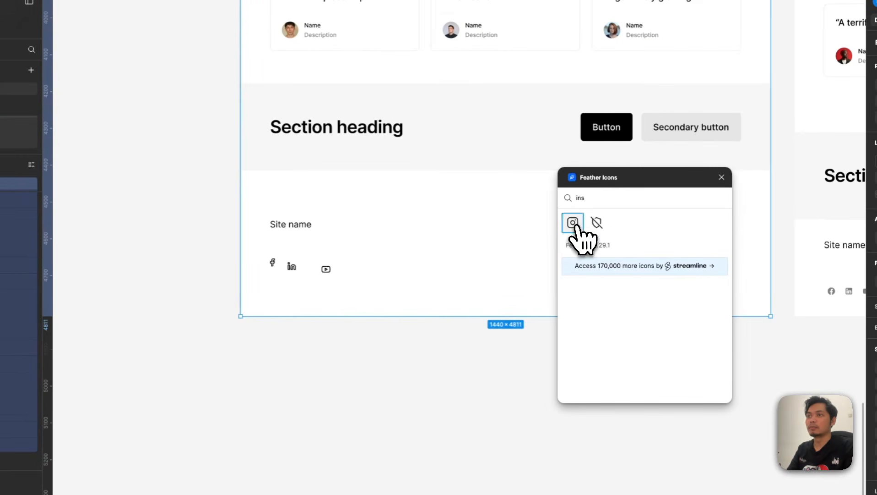
pyautogui.click(574, 225)
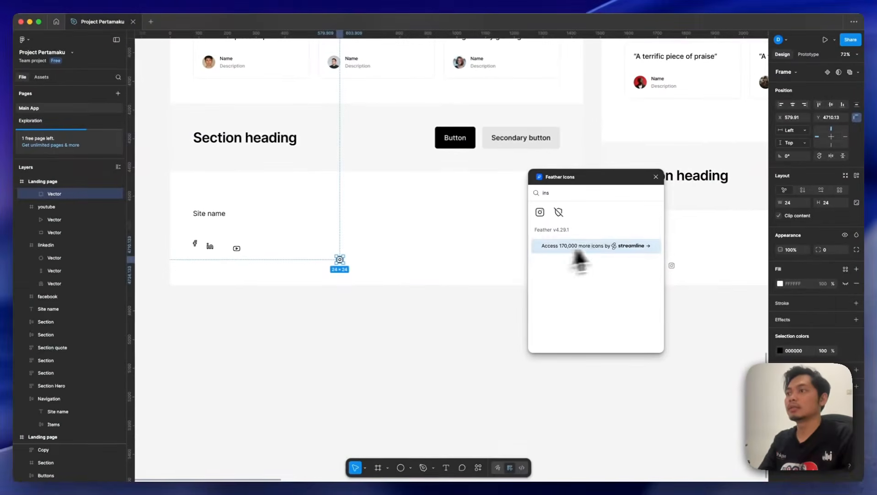
pyautogui.hscroll(5, 513, 268)
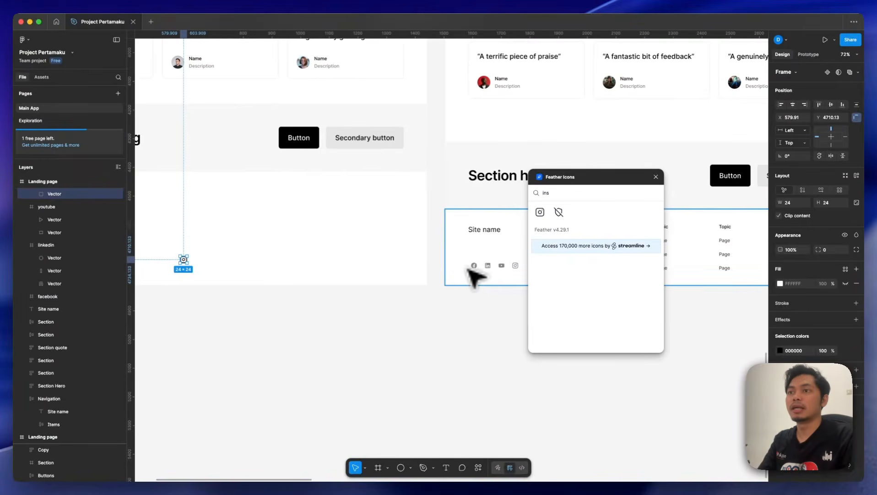
pyautogui.hscroll(-7, 467, 277)
pyautogui.scroll(2, 335, 280)
pyautogui.scroll(5, 389, 294)
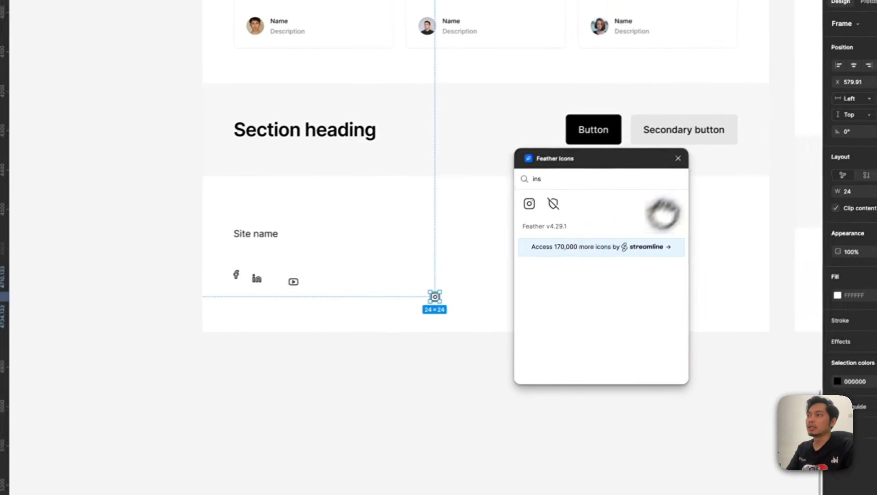
pyautogui.click(690, 147)
# Wrap the footer's Instagram icon in a frame of its own
pyautogui.click(239, 245)
pyautogui.click(457, 280)
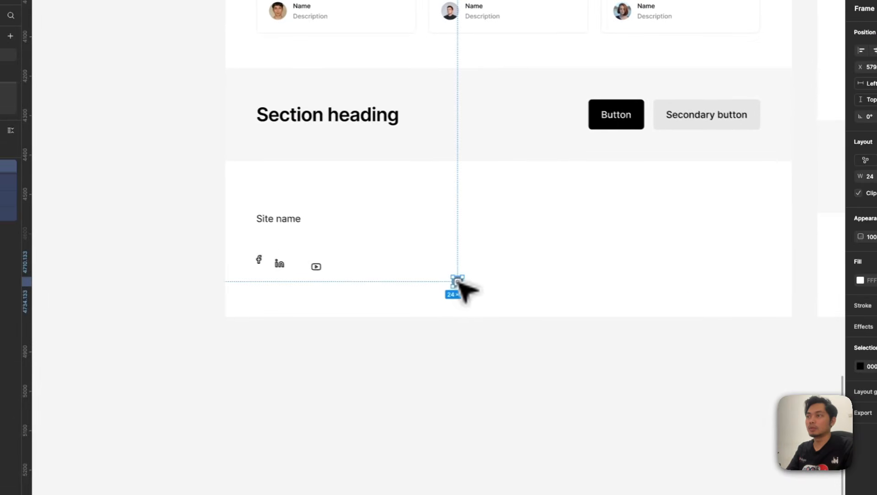
pyautogui.rightClick(53, 154)
pyautogui.moveTo(99, 399)
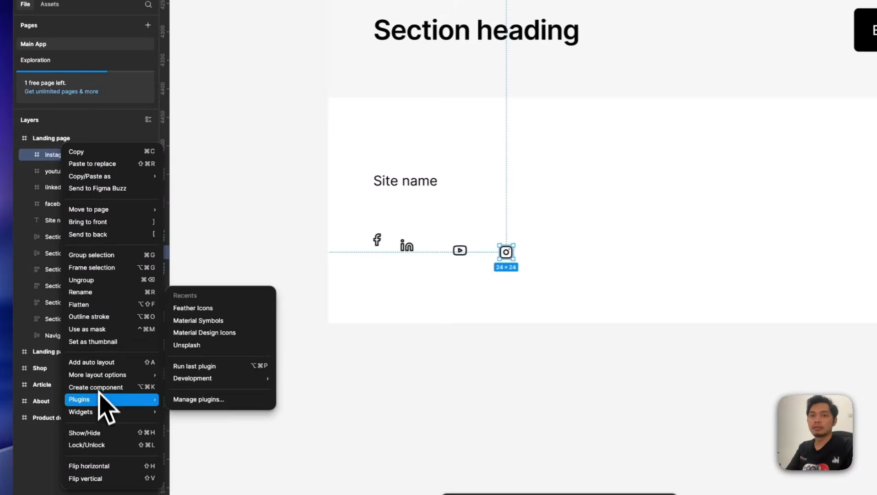
pyautogui.click(106, 267)
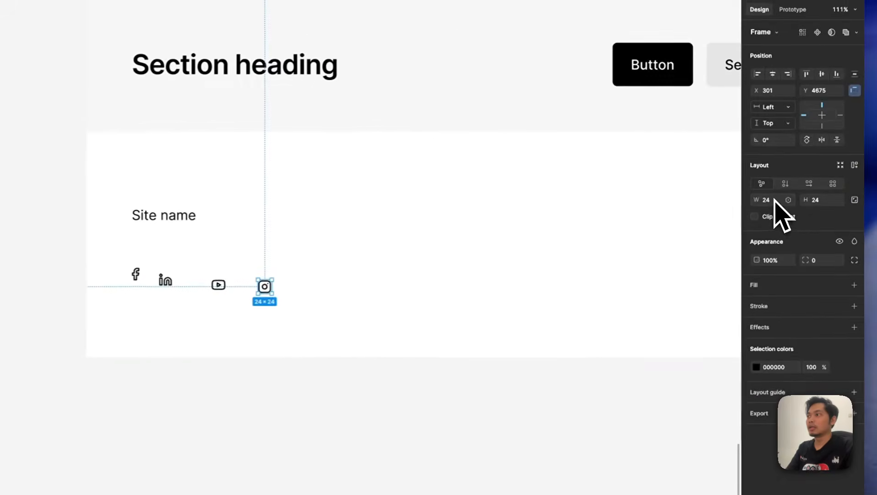
# Resize the Instagram icon's frame in the footer to 40 × 40 and centre the icon inside it
pyautogui.click(773, 200)
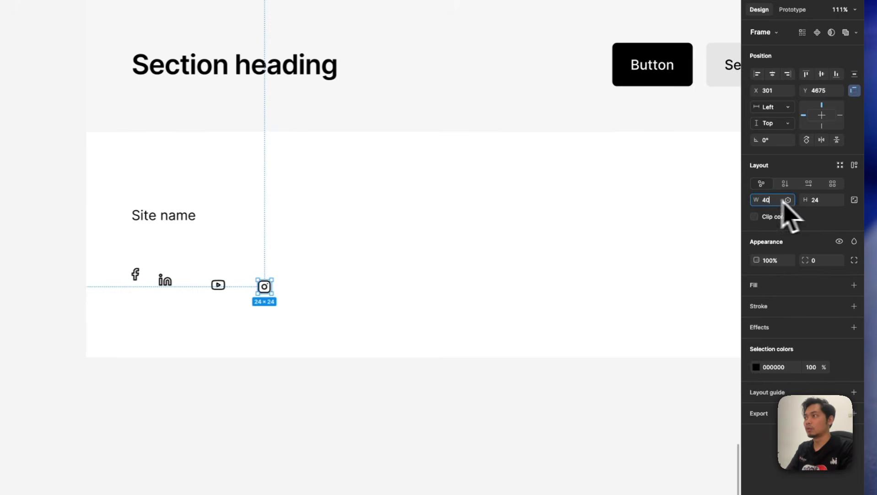
pyautogui.click(821, 203)
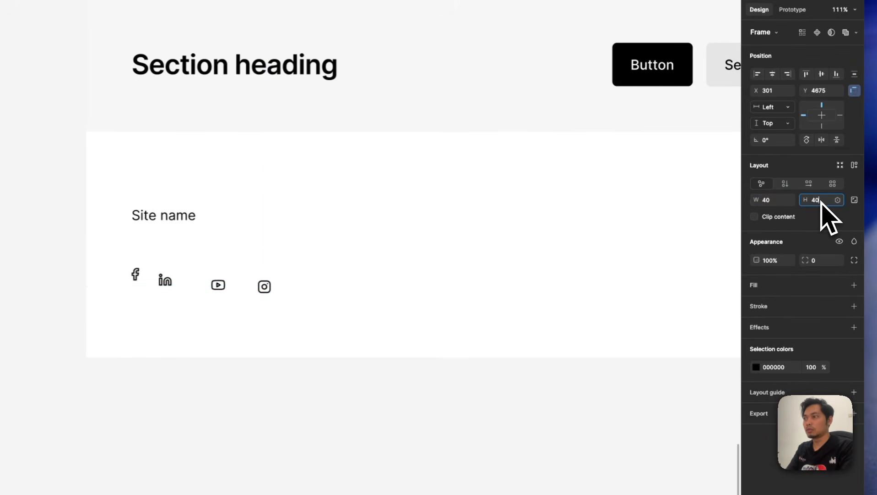
pyautogui.write('40')
pyautogui.press('Return')
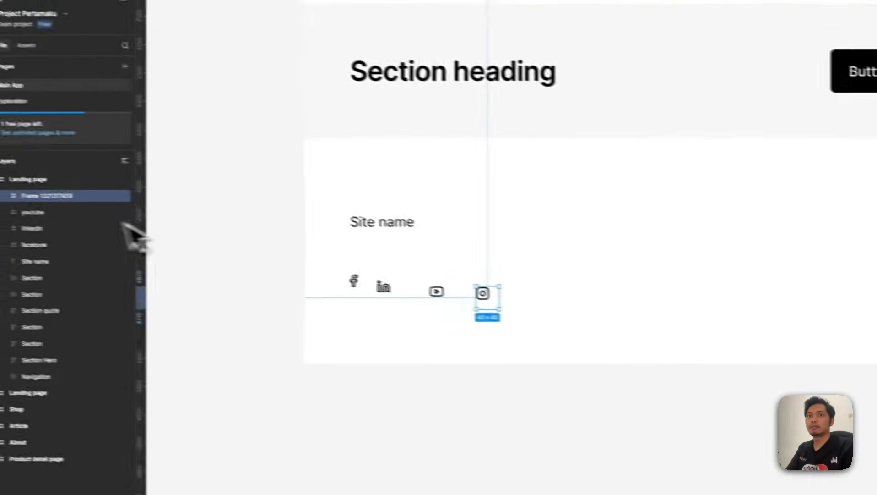
pyautogui.click(5, 196)
pyautogui.click(64, 220)
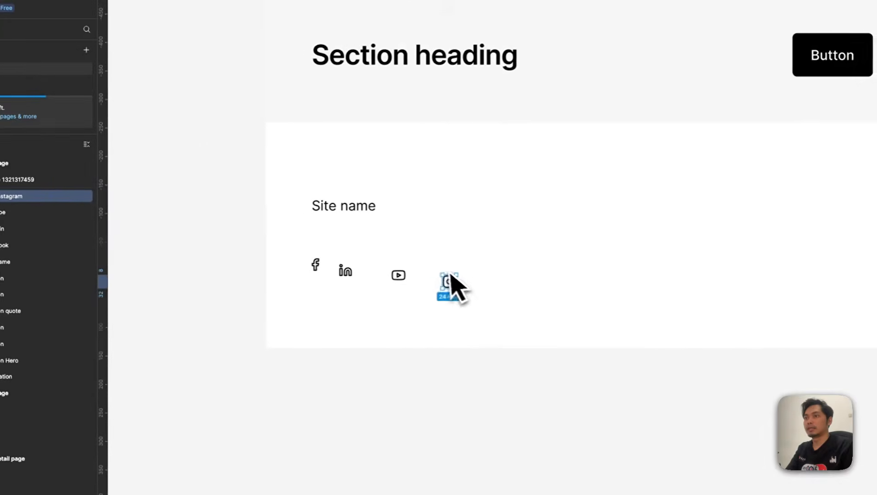
# Wrap the footer's YouTube icon in its own 40 × 40 frame and centre the icon in both directions
pyautogui.click(218, 318)
pyautogui.press('super+BackSpace')
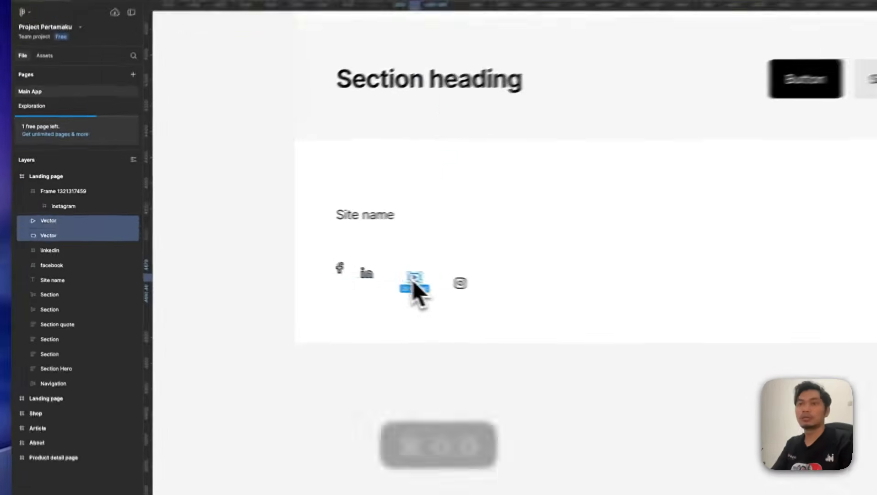
pyautogui.press('super+z')
pyautogui.press('super+alt+g')
pyautogui.click(791, 202)
pyautogui.press('BackSpace')
pyautogui.click(25, 219)
pyautogui.click(83, 232)
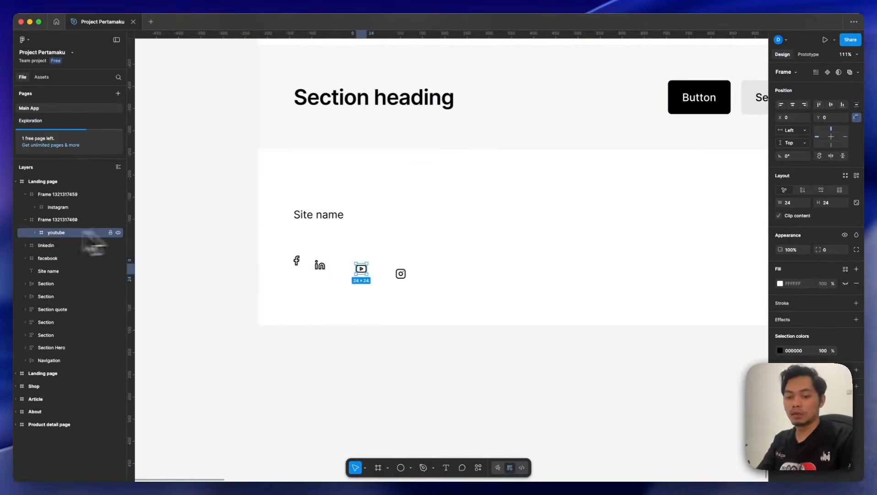
pyautogui.hotkey('alt', 'h')
pyautogui.hotkey('alt', 'v')
# Wrap the LinkedIn icon in its own 40 × 40 frame and centre the icon inside it
pyautogui.click(83, 245)
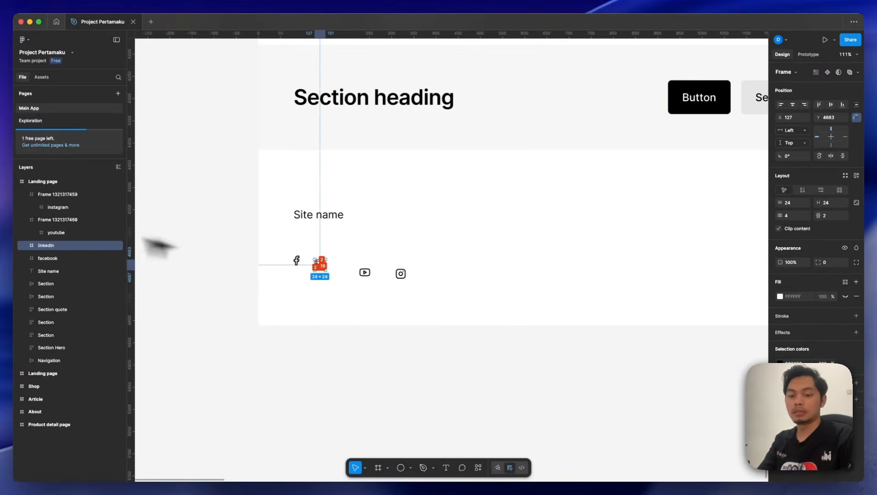
pyautogui.press('super+alt+g')
pyautogui.click(792, 202)
pyautogui.write('40')
pyautogui.hotkey('alt', 'h')
pyautogui.hotkey('alt', 'v')
# Wrap the Facebook icon in its own 40 × 40 frame and centre the icon inside it
pyautogui.click(82, 271)
pyautogui.press('super+alt+g')
pyautogui.click(58, 284)
pyautogui.hotkey('alt', 'v')
pyautogui.hotkey('alt', 'h')
# Rename the four social icon frames together as "Button icons"
pyautogui.scroll(-3, 284, 274)
pyautogui.click(58, 270)
pyautogui.keyDown('shift'); pyautogui.click(57, 194); pyautogui.keyUp('shift')
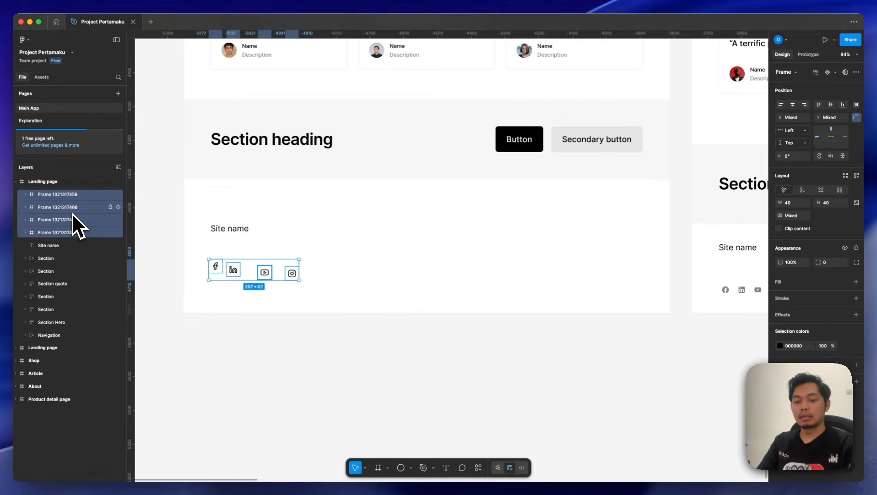
pyautogui.press('super+r')
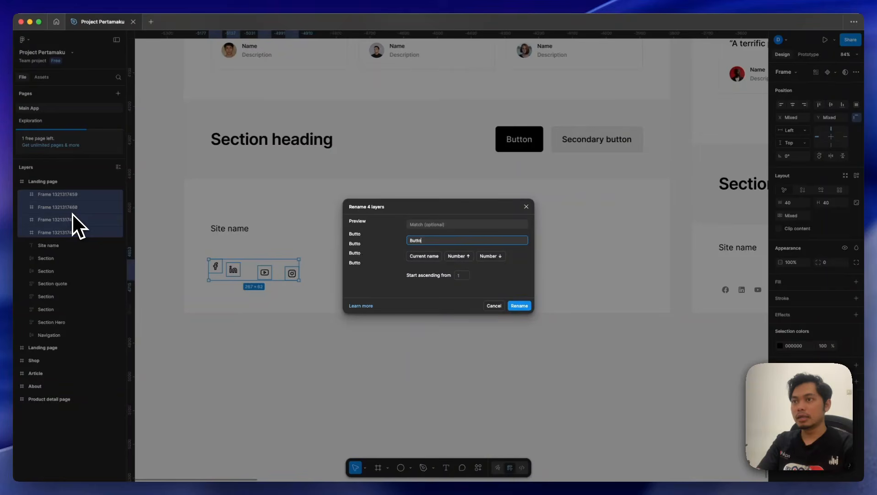
pyautogui.write('Button io')
pyautogui.press('BackSpace')
pyautogui.write('con')
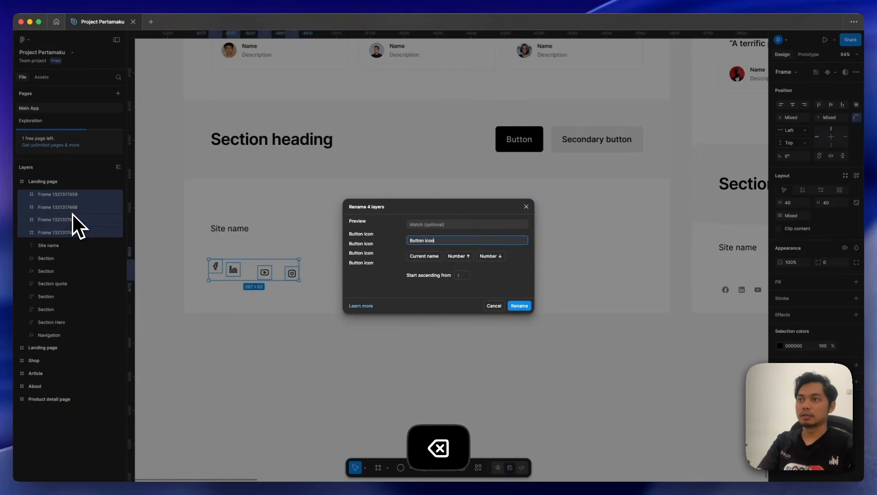
pyautogui.write('s')
pyautogui.press('Return')
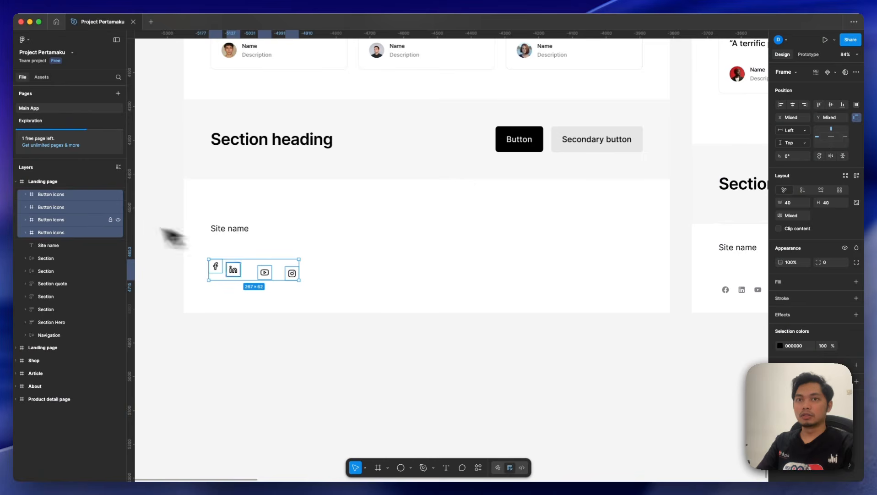
# Arrange the four icon frames in a horizontal auto layout with a gap of 8 and recolour the icons 828282
pyautogui.hotkey('shift', 'a')
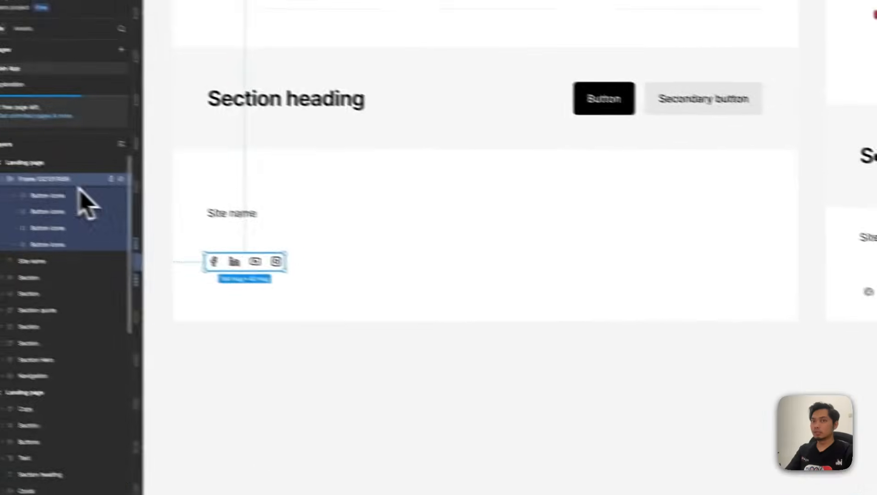
pyautogui.click(29, 187)
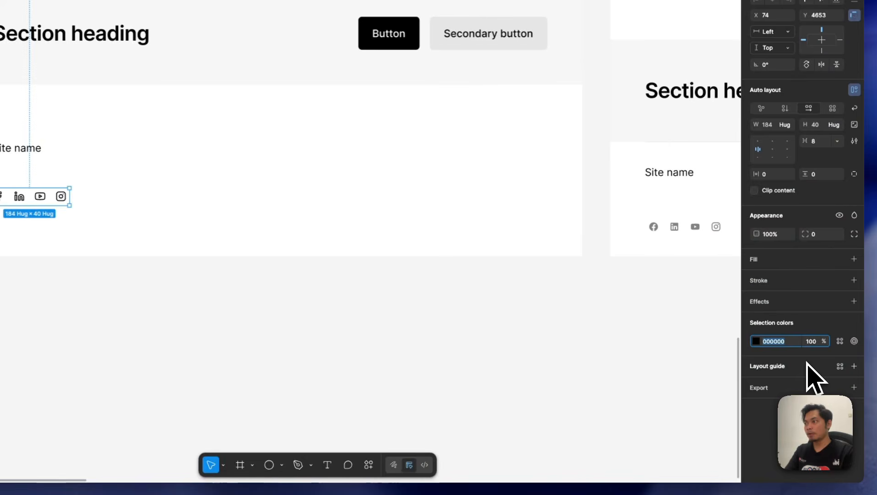
pyautogui.write('828282')
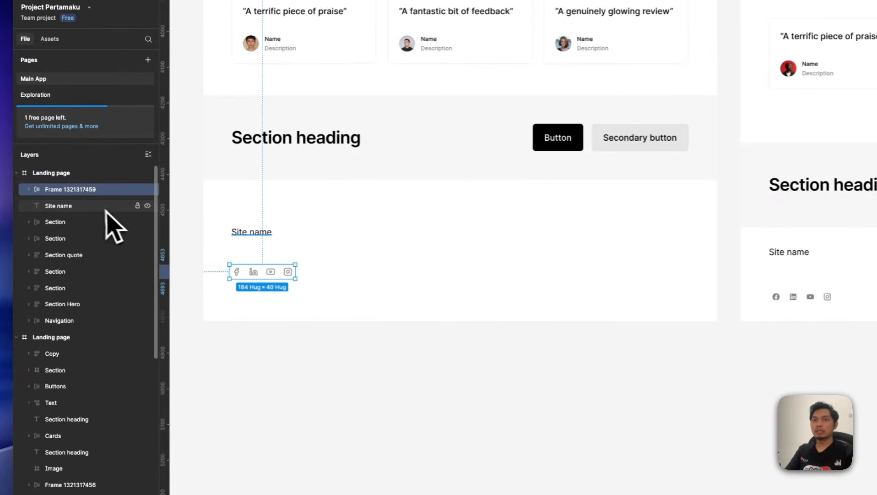
# Combine the Site name text and the social icon row in a vertical auto layout
pyautogui.keyDown('shift'); pyautogui.click(250, 232); pyautogui.keyUp('shift')
pyautogui.hotkey('shift', 'a')
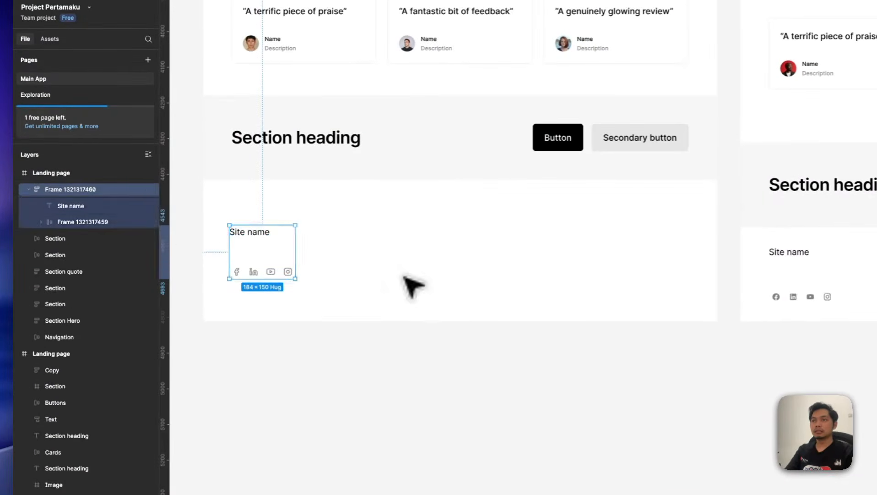
pyautogui.click(404, 277)
# Add a "Topic" text in the empty area beside the footer's Site name, following the reference footer's link column
pyautogui.moveTo(653, 256); pyautogui.dragTo(590, 254)
pyautogui.keyDown('super'); pyautogui.click(698, 241); pyautogui.keyUp('super')
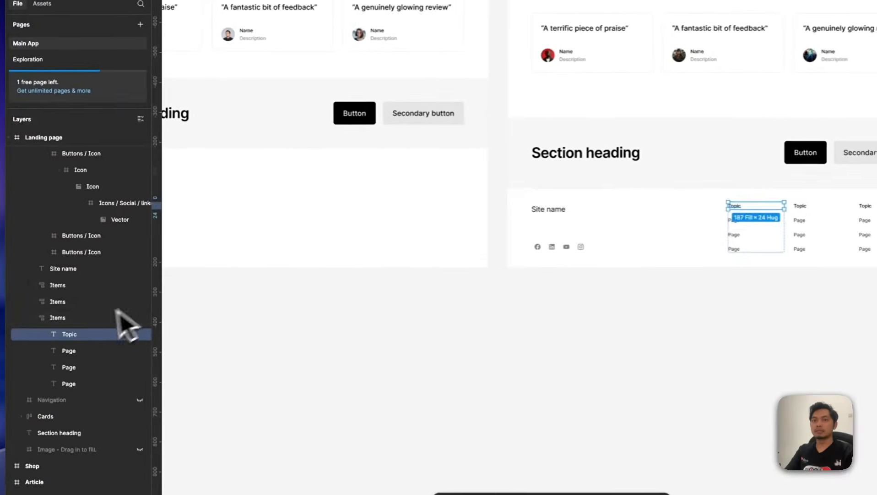
pyautogui.press('Escape')
pyautogui.scroll(3, 129, 306)
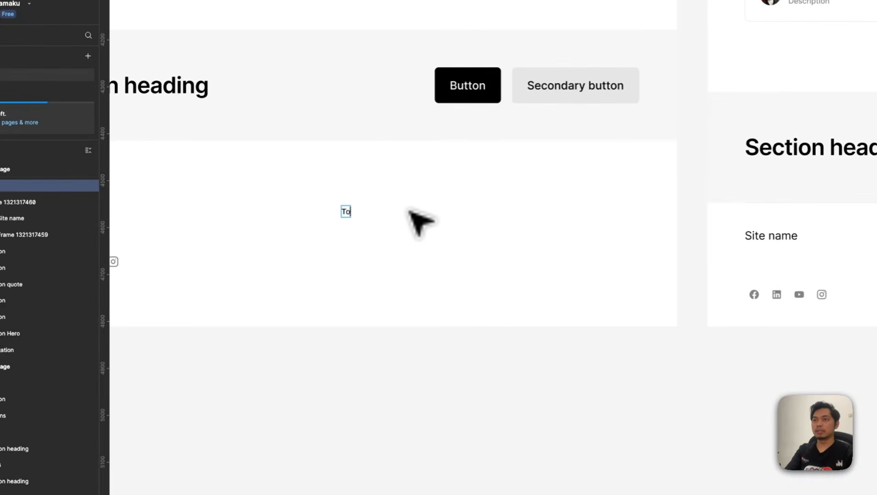
# Match the new Topic text to the reference topic heading, using Inter Medium with 150% line height and black fill
pyautogui.click(512, 246)
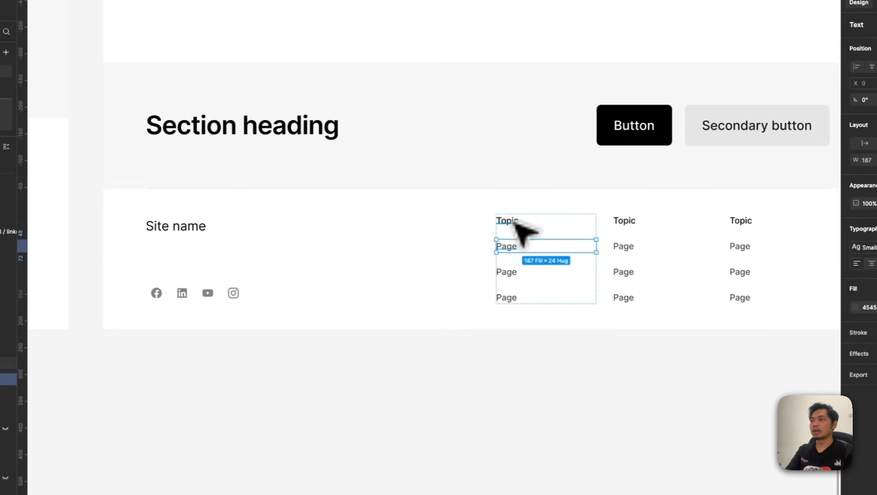
pyautogui.click(513, 222)
pyautogui.scroll(-3, 515, 226)
pyautogui.hscroll(-5, 515, 226)
pyautogui.click(255, 220)
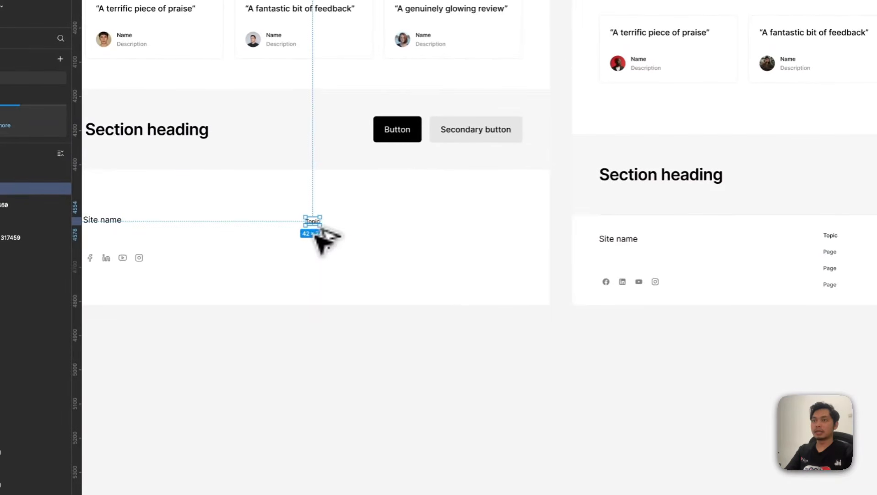
pyautogui.moveTo(316, 230); pyautogui.dragTo(335, 236)
pyautogui.press('BackSpace')
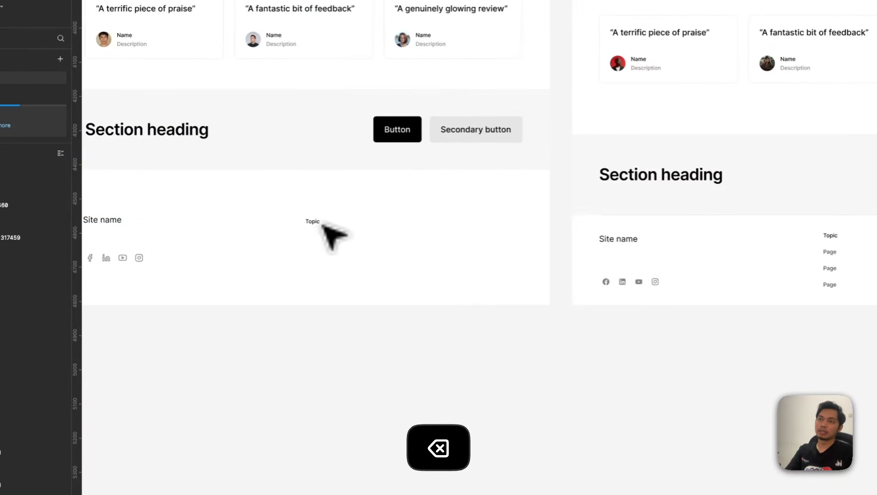
pyautogui.click(317, 220)
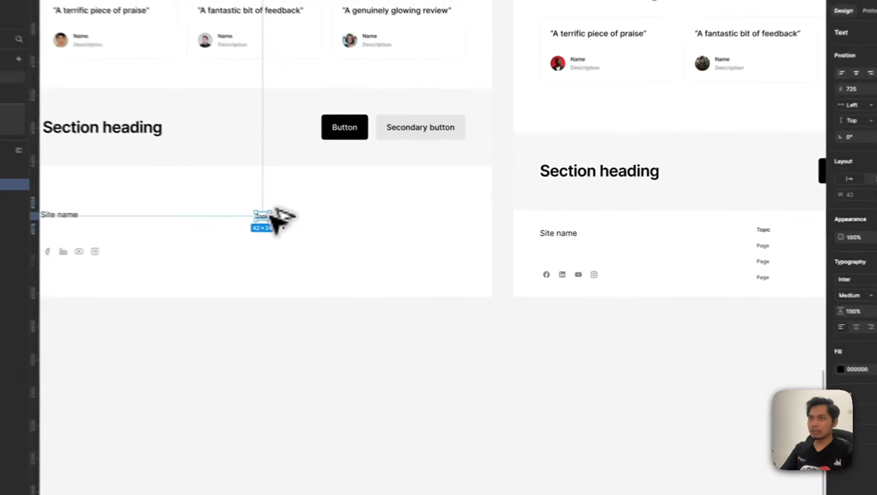
# Duplicate the Topic text directly below the original and give the copy the reference's dark grey 454545 fill
pyautogui.moveTo(320, 219); pyautogui.dragTo(320, 230)
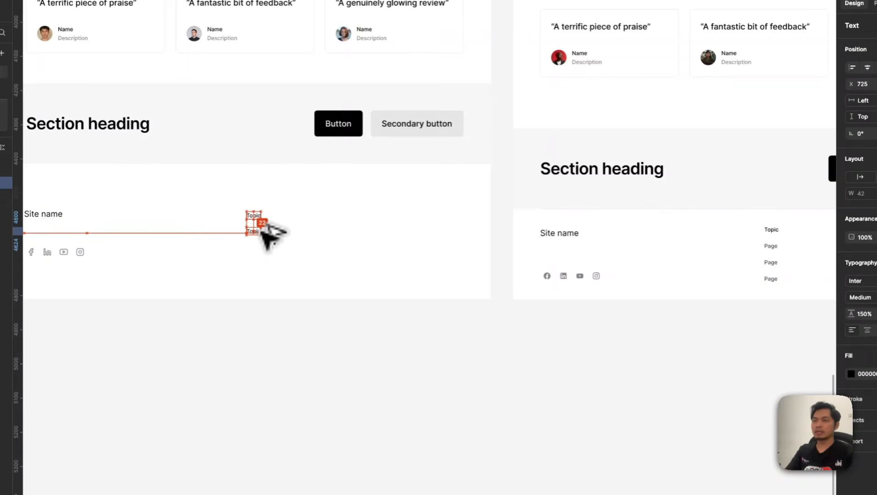
pyautogui.moveTo(262, 221); pyautogui.dragTo(269, 223)
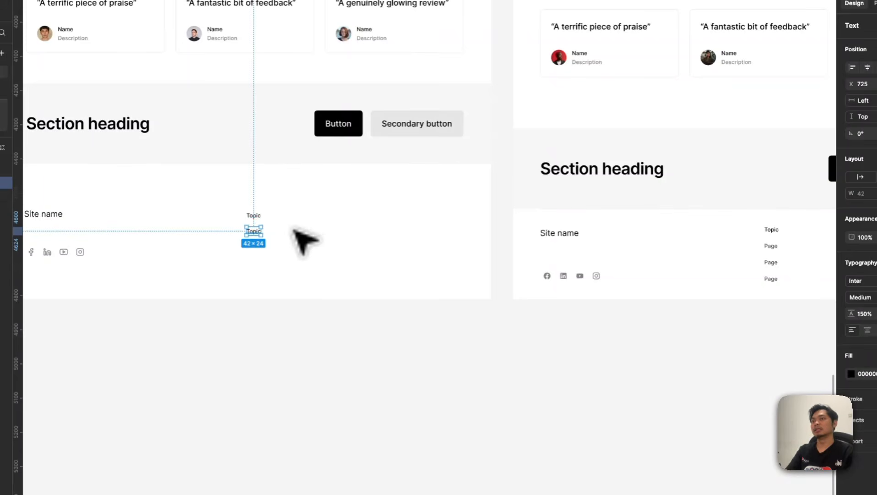
pyautogui.scroll(5, 282, 232)
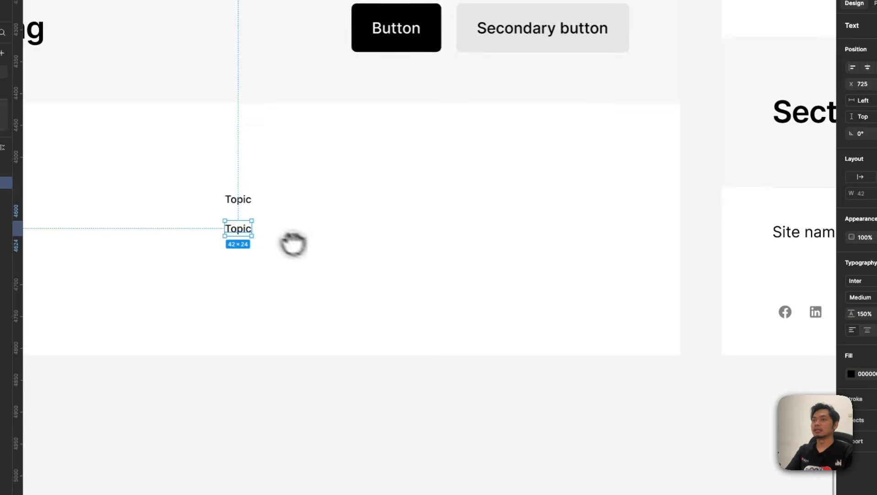
pyautogui.scroll(-2, 301, 236)
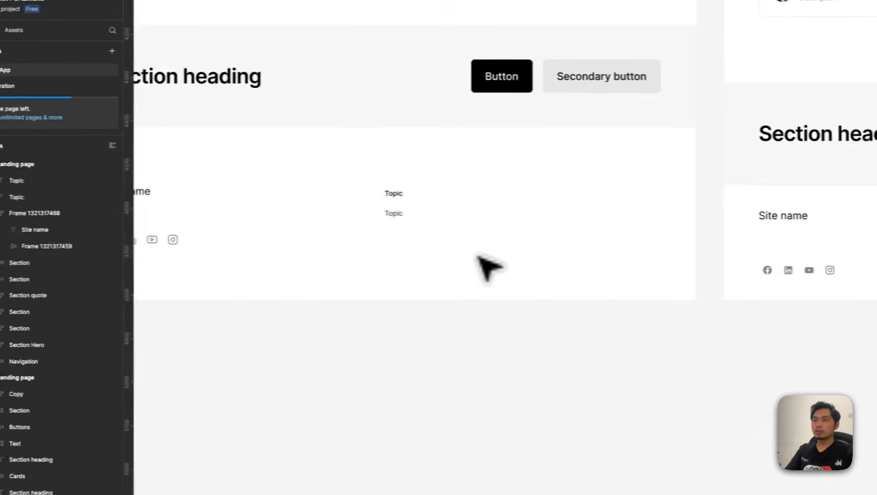
# Stack the two Topic texts in a vertical auto layout with a gap of 24
pyautogui.moveTo(369, 175); pyautogui.dragTo(488, 256)
pyautogui.hotkey('shift', 'a')
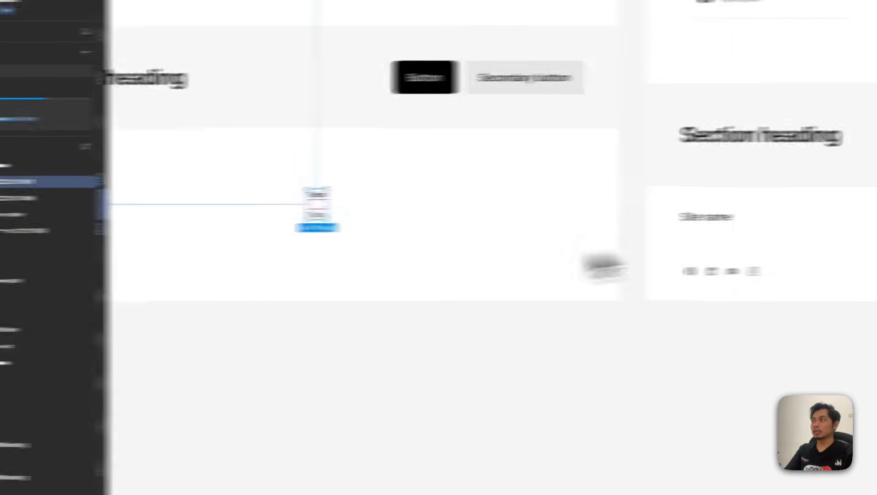
pyautogui.click(816, 216)
pyautogui.press('Return')
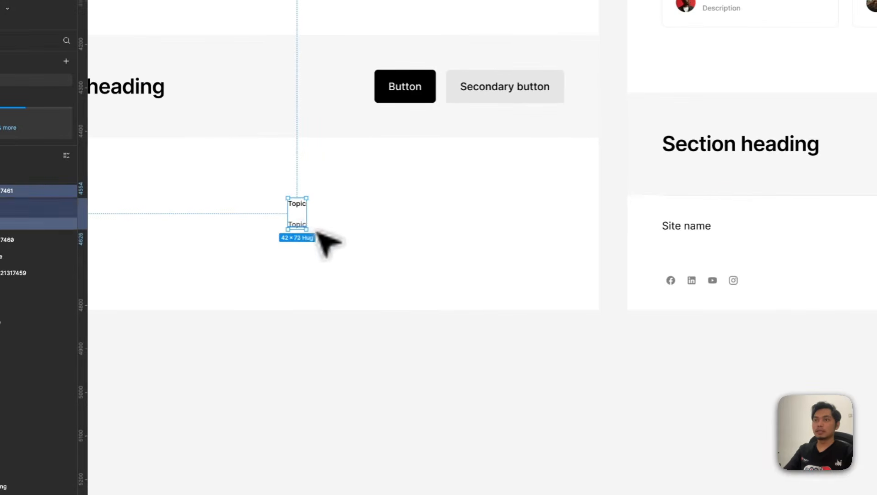
# Duplicate the grey Topic text twice inside the column to give it four rows
pyautogui.keyDown('super'); pyautogui.click(302, 226); pyautogui.keyUp('super')
pyautogui.scroll(-3, 316, 236)
pyautogui.moveTo(313, 239); pyautogui.dragTo(290, 237)
pyautogui.press('super+d')
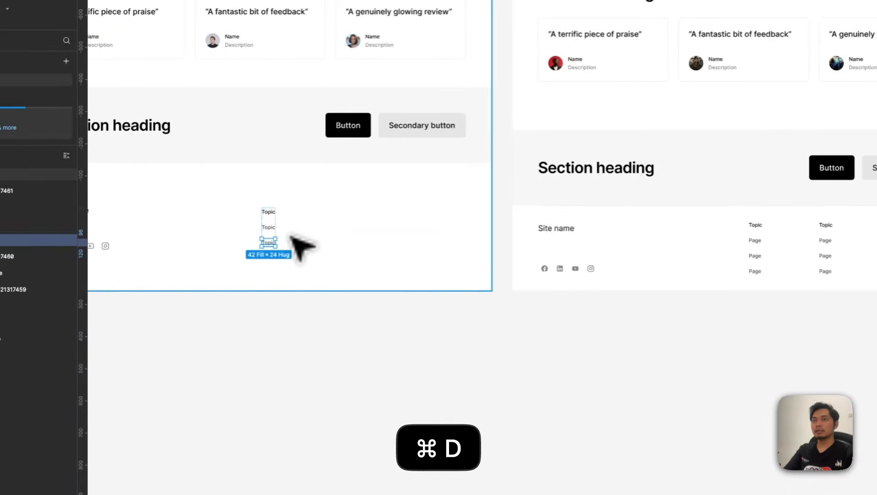
pyautogui.scroll(-3, 307, 245)
pyautogui.press('super+d')
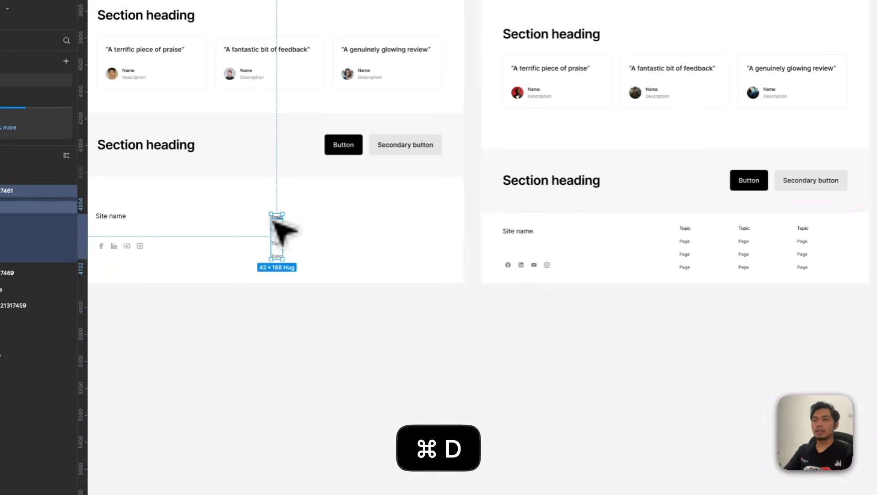
# Make two copies of the Topic column, each offset 170 px to the right of the one before
pyautogui.hotkey('shift', 'Right')
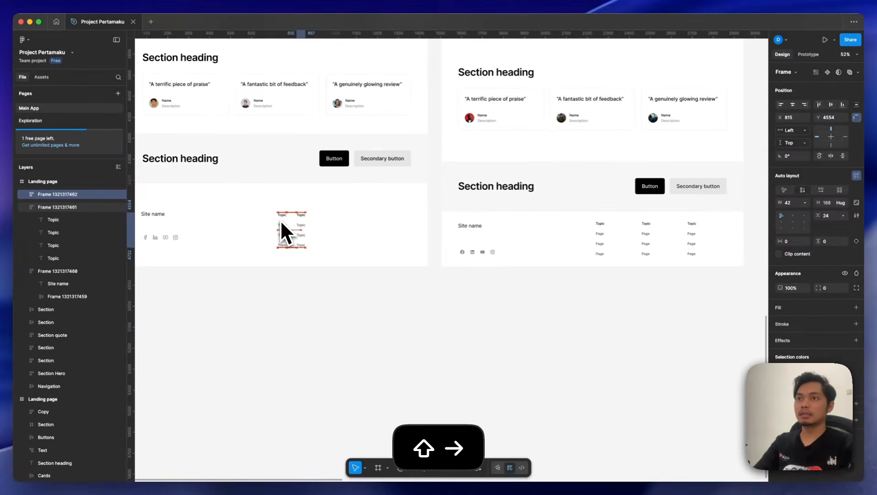
pyautogui.hotkey('shift', 'Right')
pyautogui.hotkey('shift', 'Right')
pyautogui.press('super+d')
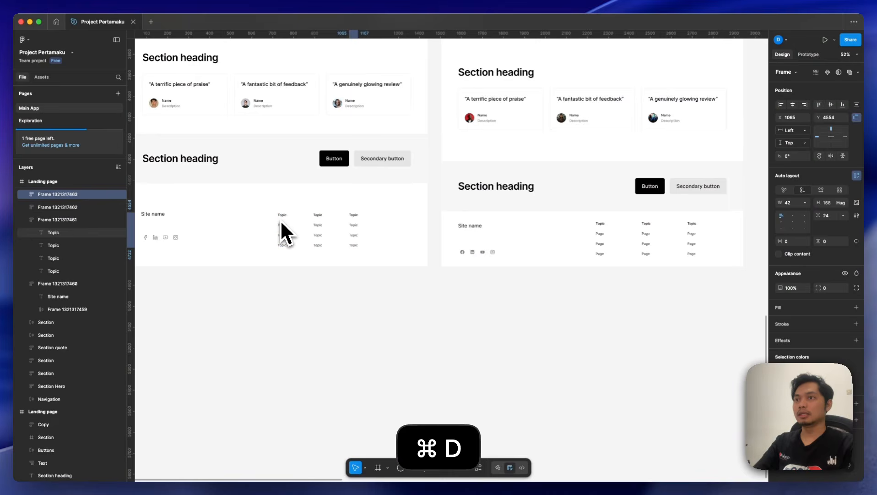
# Combine the three Topic columns in a horizontal auto layout
pyautogui.click(364, 229)
pyautogui.scroll(-3, 354, 219)
pyautogui.moveTo(334, 211); pyautogui.dragTo(454, 269)
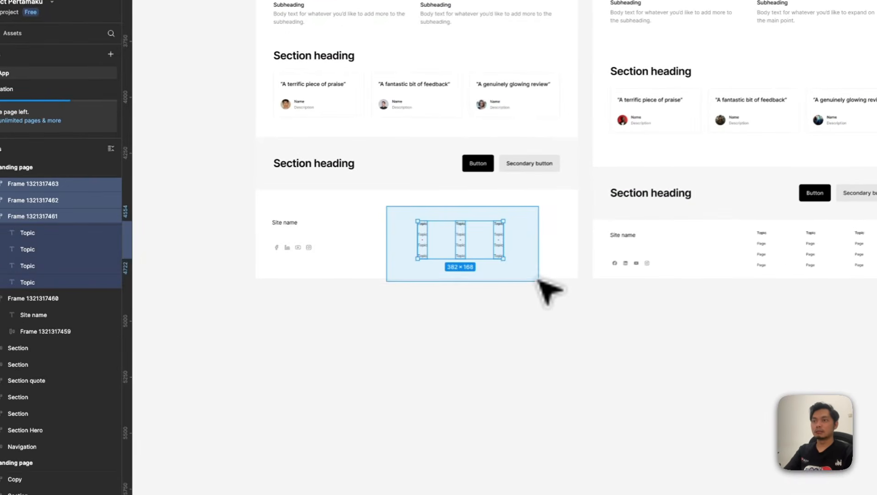
pyautogui.moveTo(539, 281); pyautogui.dragTo(539, 280)
pyautogui.hotkey('shift', 'a')
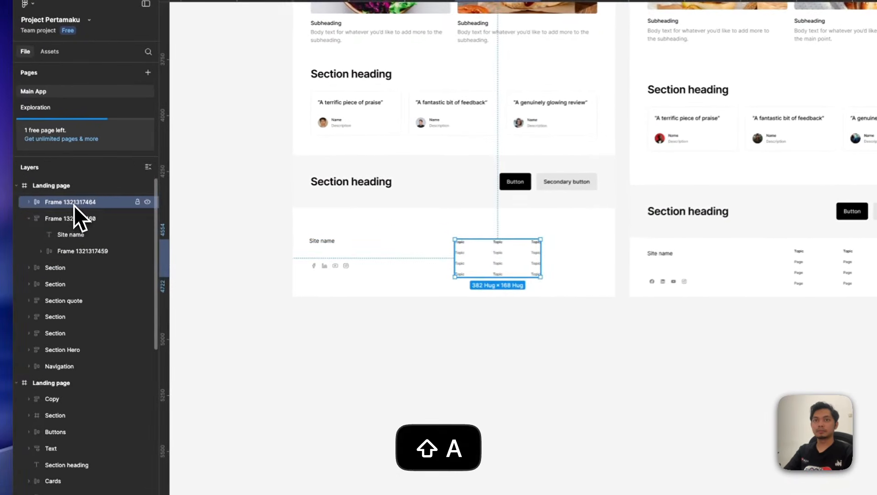
# Rename the auto layout holding the Topic columns as "Items", select its three columns and collapse the layers
pyautogui.doubleClick(37, 187)
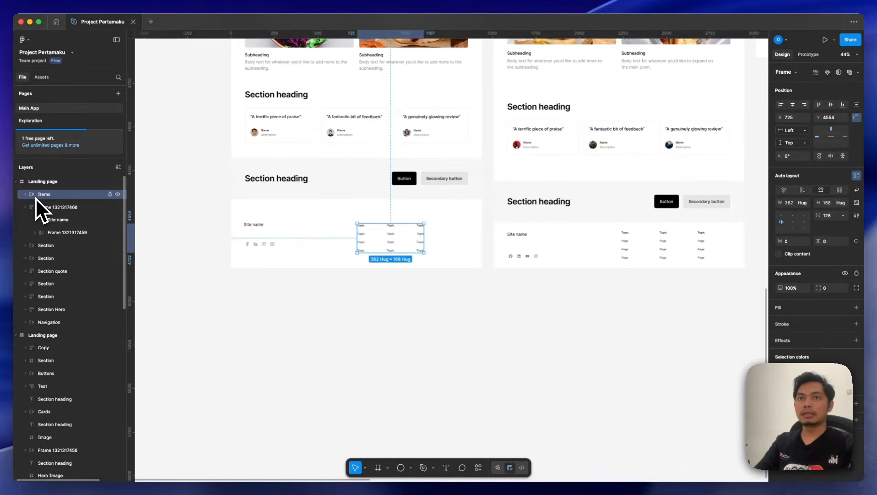
pyautogui.press('Return')
pyautogui.hotkey('alt', 'l')
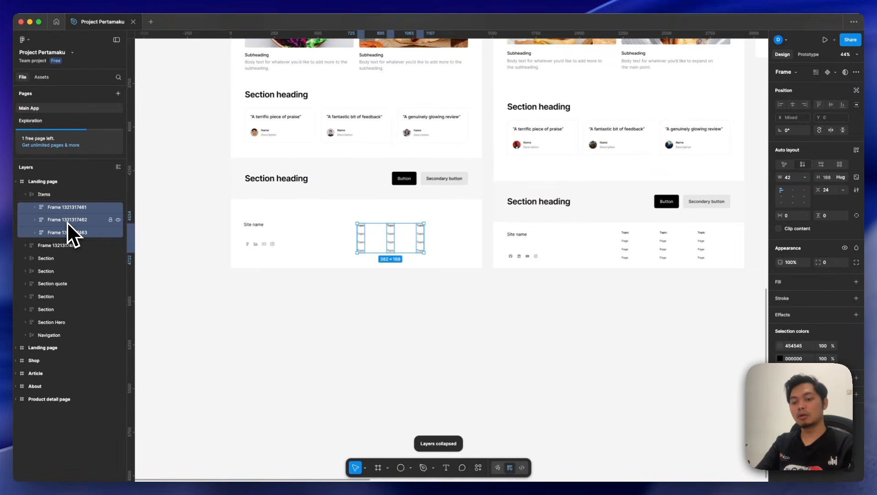
# Rename the three selected Topic columns as "Items"
pyautogui.press('super+r')
pyautogui.write('Items')
pyautogui.press('Return')
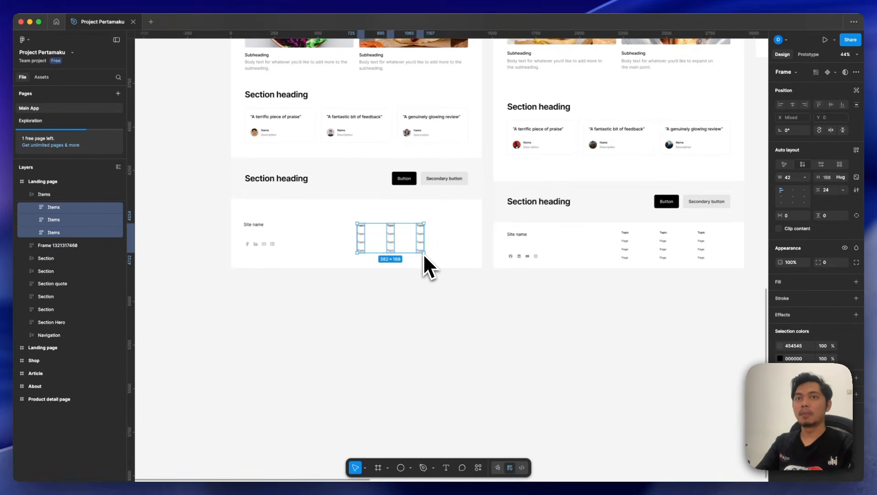
# Combine the site name block and the topic columns in an auto layout and rename it "Section Footer"
pyautogui.click(64, 246)
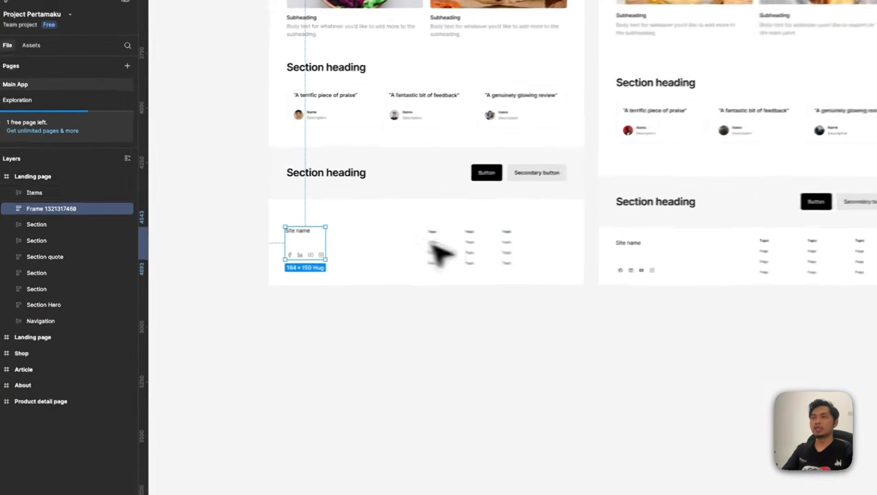
pyautogui.keyDown('shift'); pyautogui.click(454, 254); pyautogui.keyUp('shift')
pyautogui.hotkey('shift', 'a')
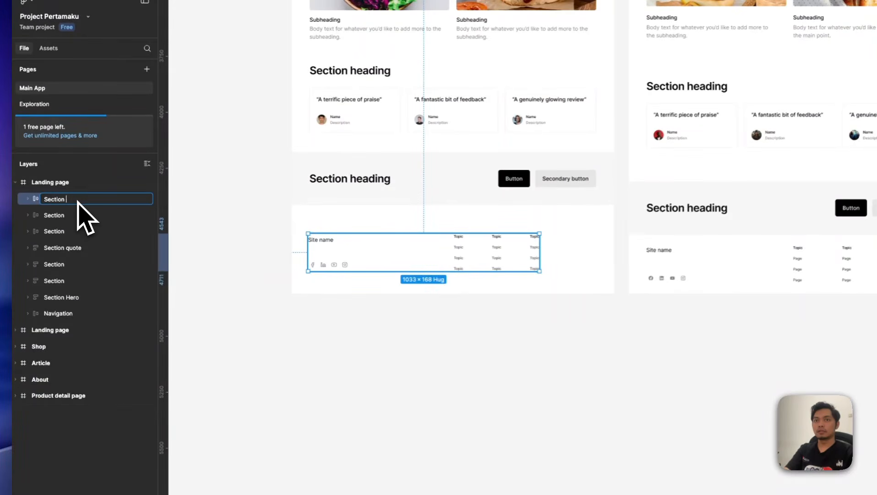
pyautogui.write('er')
pyautogui.press('Return')
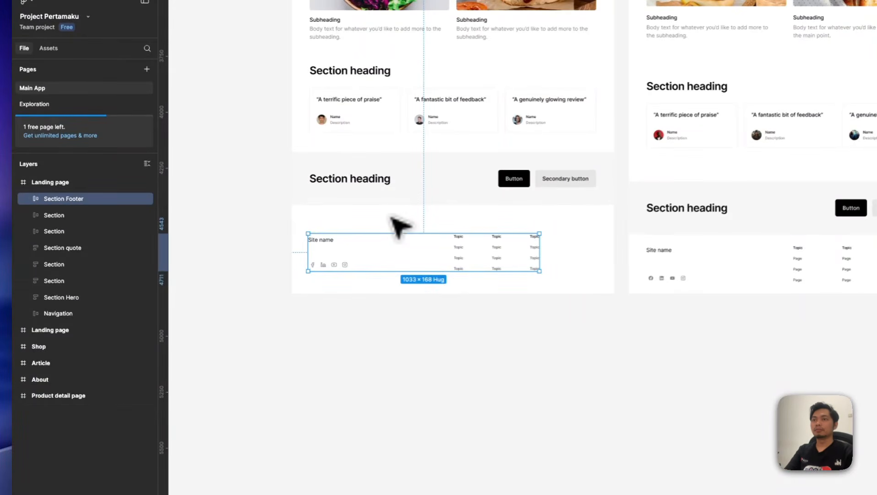
# Set the footer's X position to 0 and widen it to the full 1440 px page width
pyautogui.click(403, 229)
pyautogui.click(333, 254)
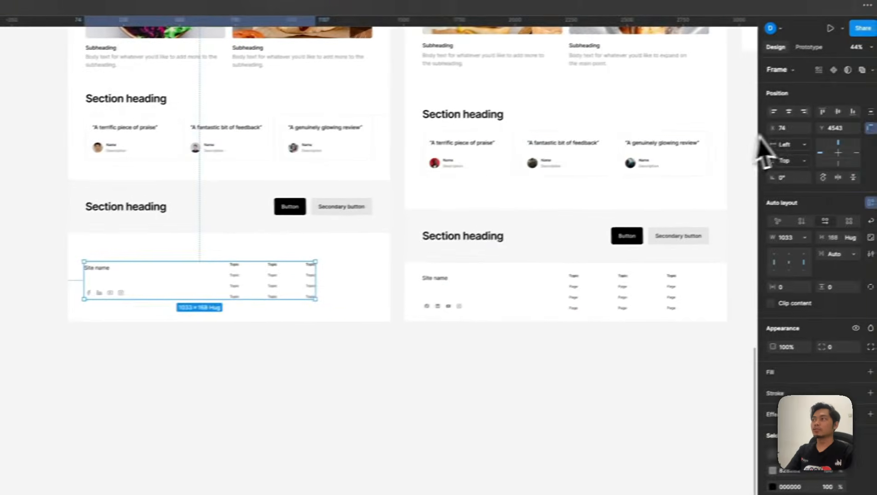
pyautogui.click(777, 131)
pyautogui.write('0')
pyautogui.press('Return')
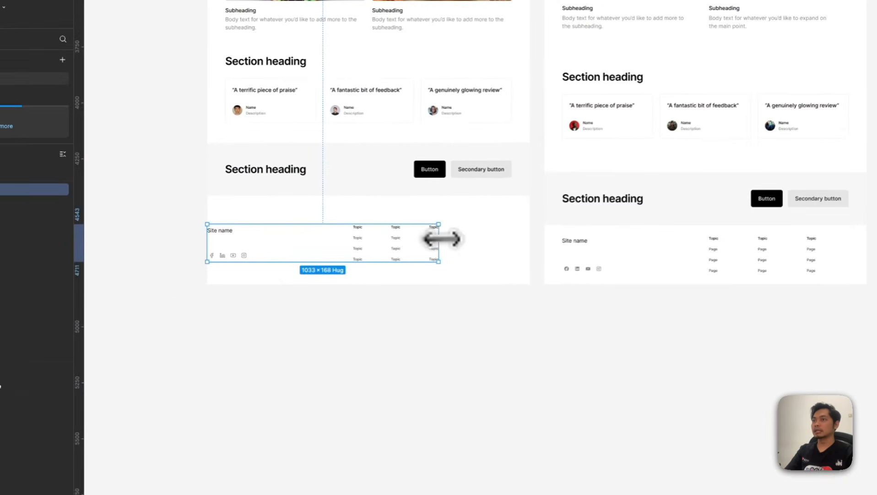
pyautogui.moveTo(440, 238); pyautogui.dragTo(529, 238)
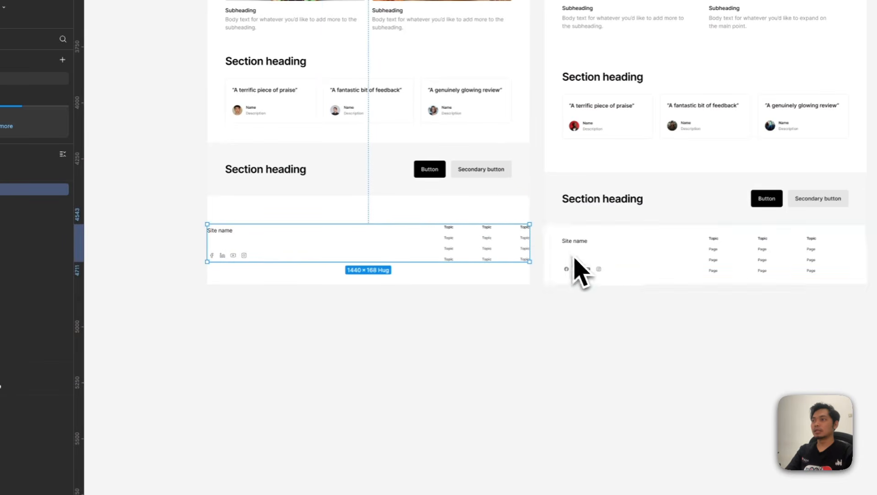
# Set the footer's padding to 80 horizontally and 48 vertically
pyautogui.click(582, 254)
pyautogui.click(236, 245)
pyautogui.click(775, 248)
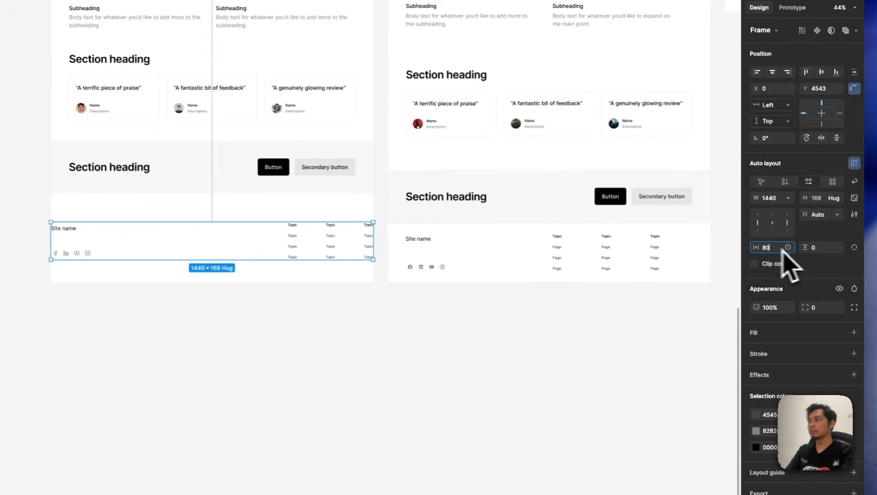
pyautogui.click(817, 248)
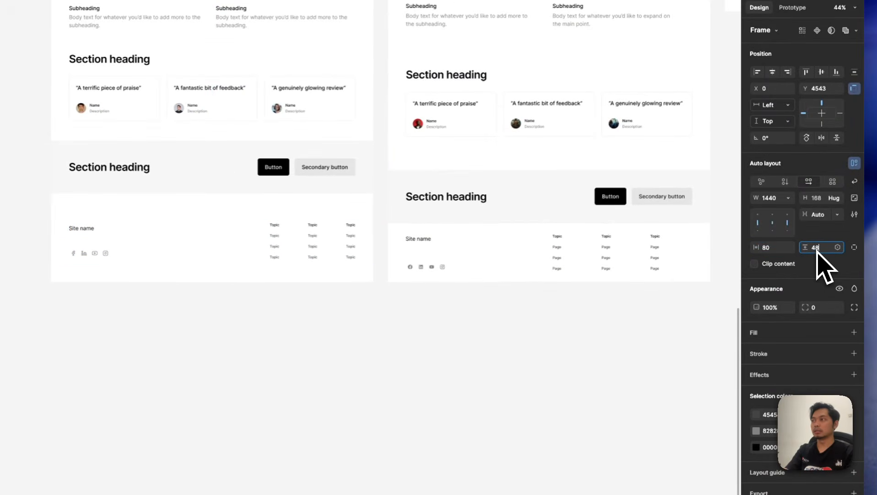
pyautogui.press('Return')
# Set the width of the three topic columns in the footer to 187
pyautogui.click(71, 227)
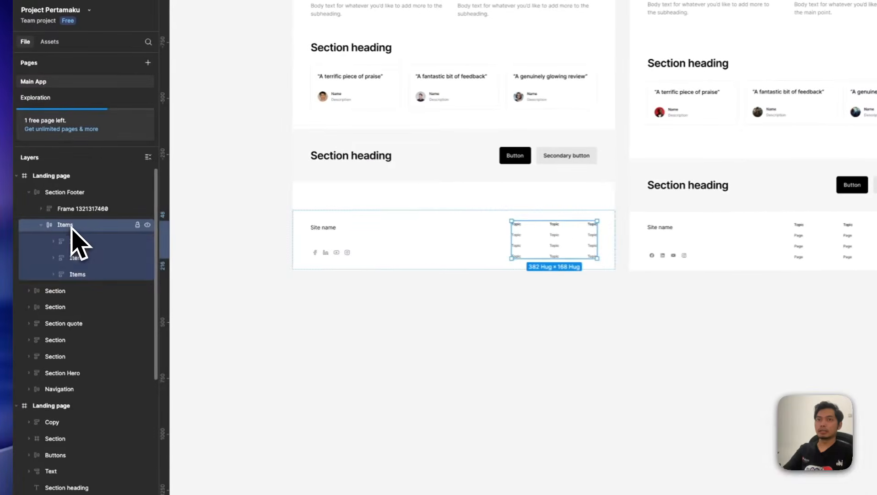
pyautogui.press('Return')
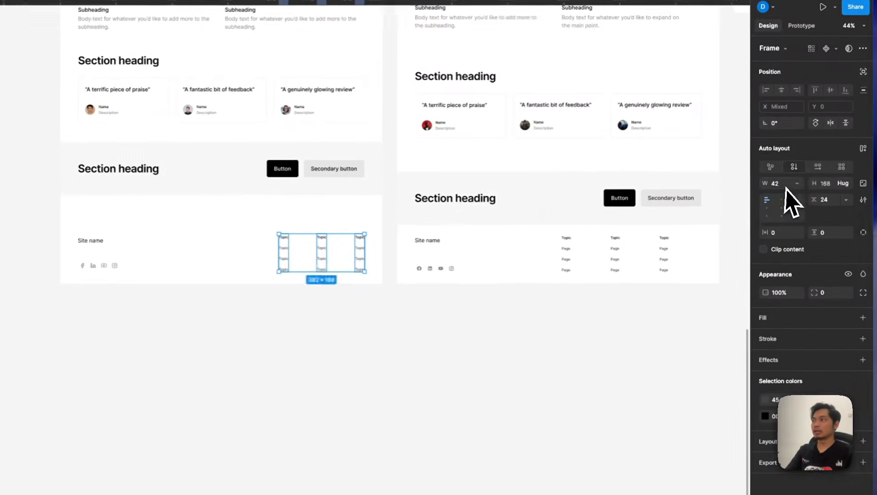
pyautogui.click(784, 187)
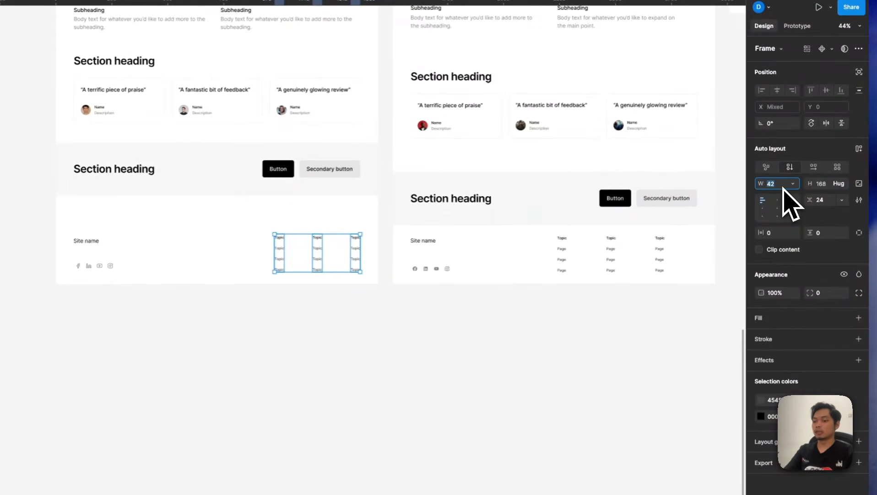
pyautogui.write('187')
pyautogui.press('Return')
# Set the vertical gap between the site name and the social media icons to 88
pyautogui.keyDown('super'); pyautogui.click(562, 238); pyautogui.keyUp('super')
pyautogui.click(67, 275)
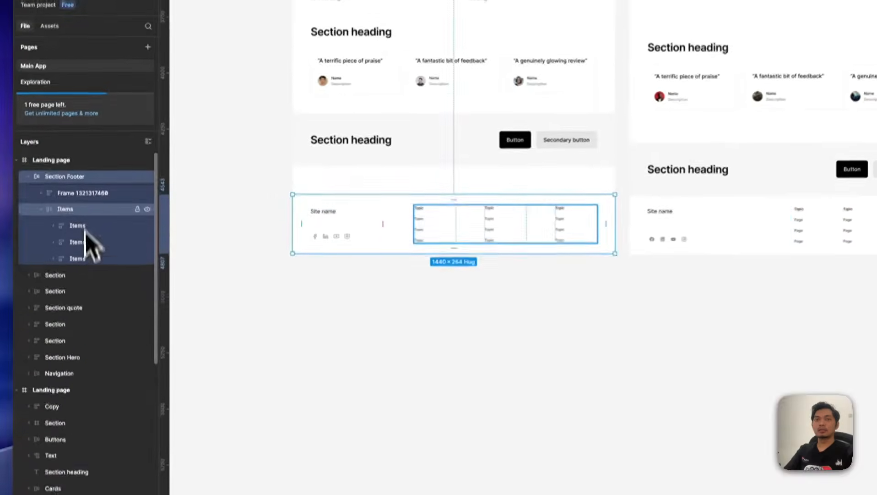
pyautogui.click(76, 209)
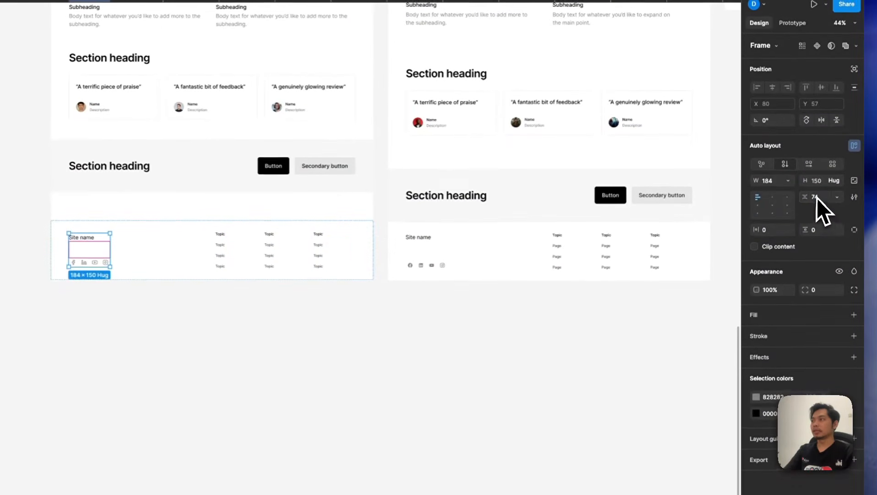
pyautogui.click(817, 194)
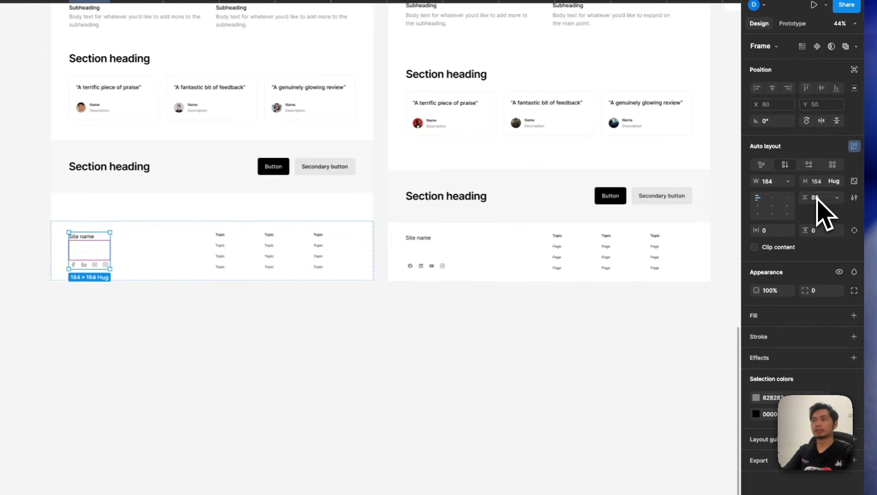
# Move the grey section with the two buttons down so it sits flush on top of the footer
pyautogui.click(513, 255)
pyautogui.click(483, 198)
pyautogui.scroll(2, 483, 198)
pyautogui.scroll(-2, 493, 247)
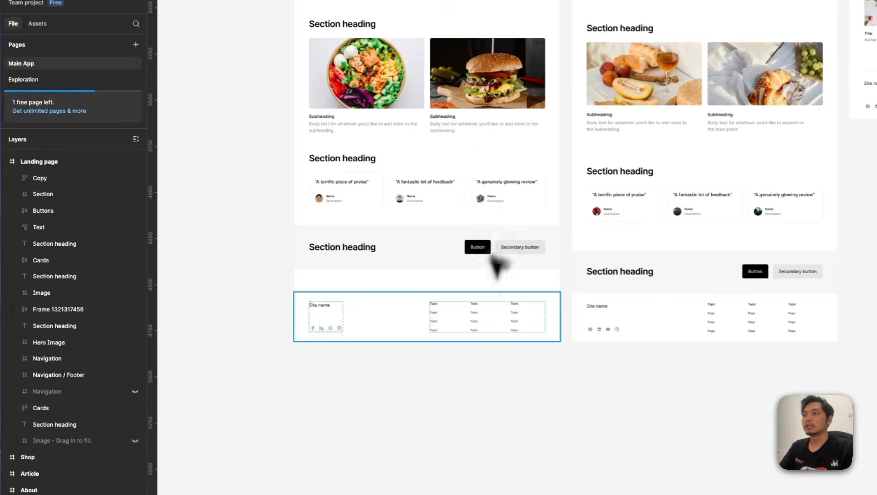
pyautogui.click(454, 309)
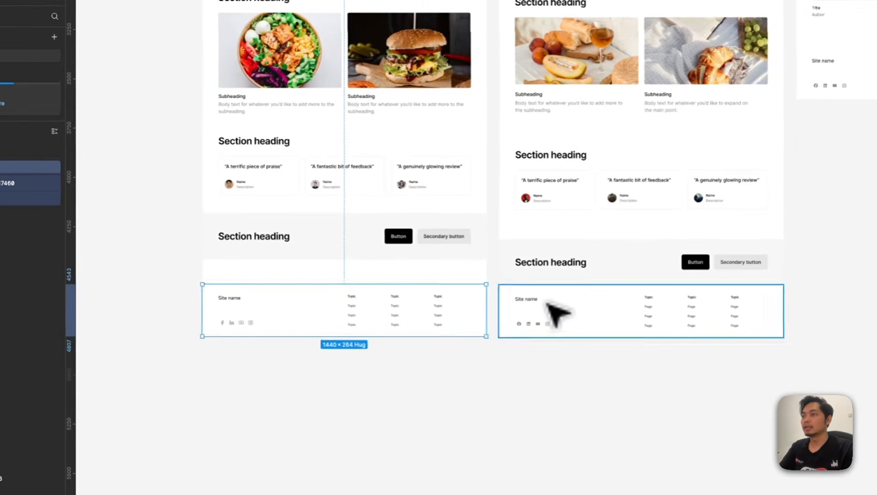
pyautogui.moveTo(358, 245); pyautogui.dragTo(346, 275)
# Measure the spacing around the grey button section and move the testimonials section down closer to it
pyautogui.click(340, 311)
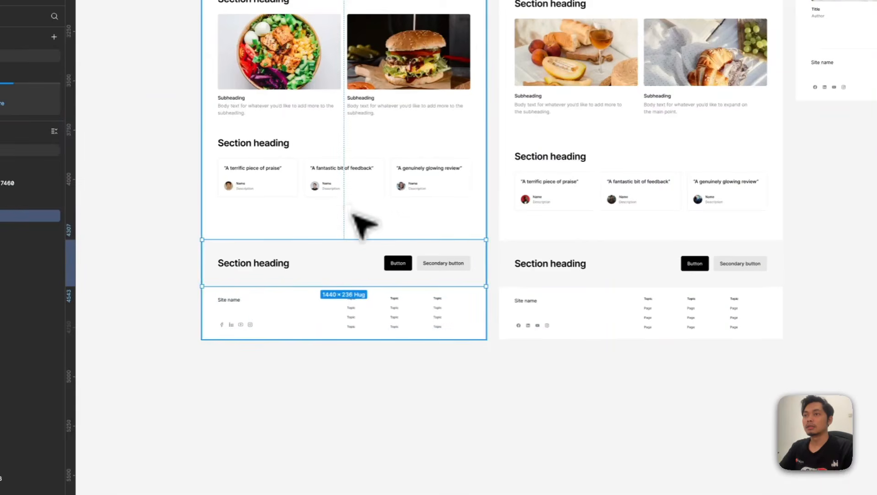
pyautogui.scroll(5, 362, 221)
pyautogui.press('alt')
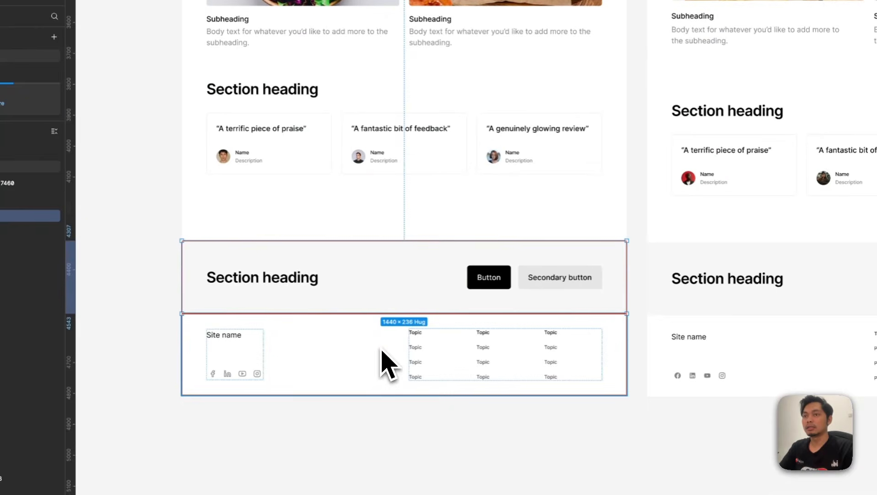
pyautogui.scroll(-2, 298, 199)
pyautogui.moveTo(376, 175); pyautogui.dragTo(376, 187)
pyautogui.moveTo(322, 208); pyautogui.dragTo(324, 213)
pyautogui.press('alt')
# Examine the rebuilt landing page from footer to hero, comparing its sections and spacing with the reference page
pyautogui.scroll(-5, 339, 312)
pyautogui.click(496, 406)
pyautogui.scroll(-5, 534, 268)
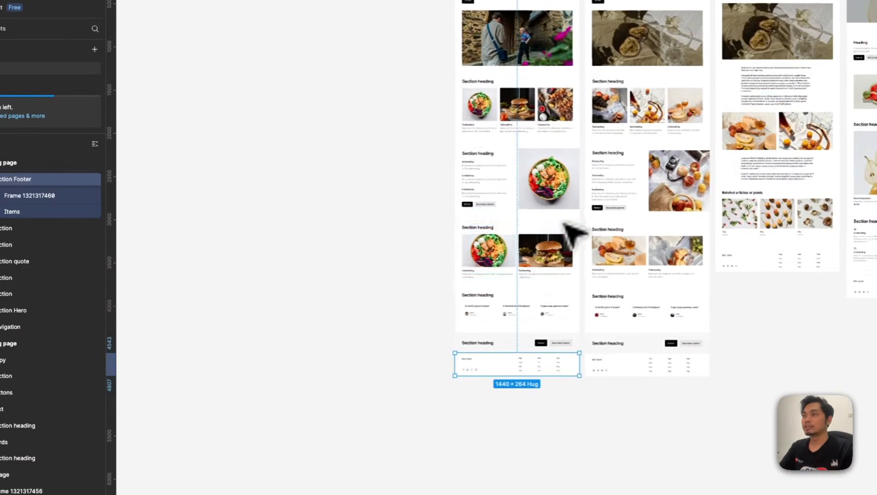
pyautogui.moveTo(558, 228); pyautogui.dragTo(538, 289)
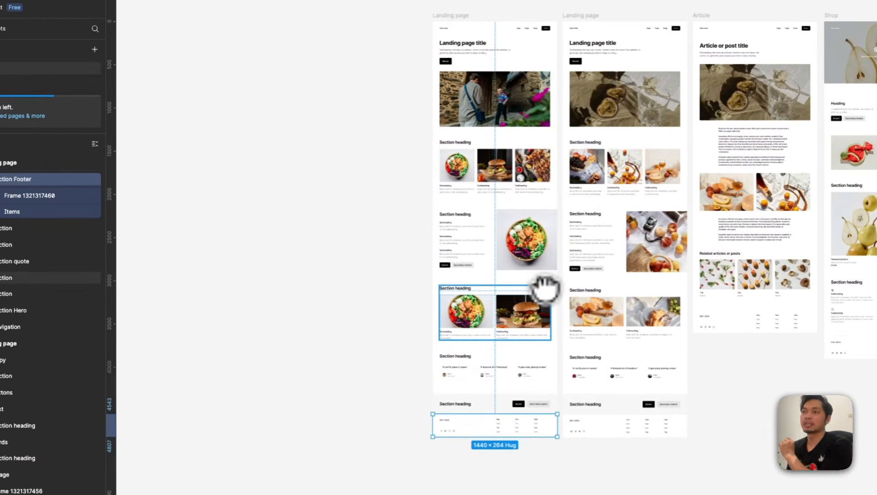
pyautogui.click(518, 366)
pyautogui.scroll(3, 506, 211)
pyautogui.scroll(3, 506, 256)
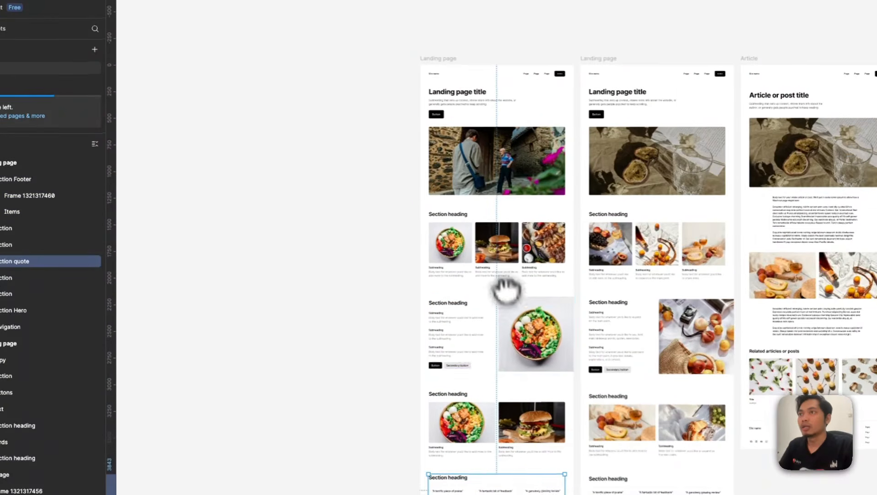
pyautogui.scroll(2, 479, 94)
pyautogui.click(472, 112)
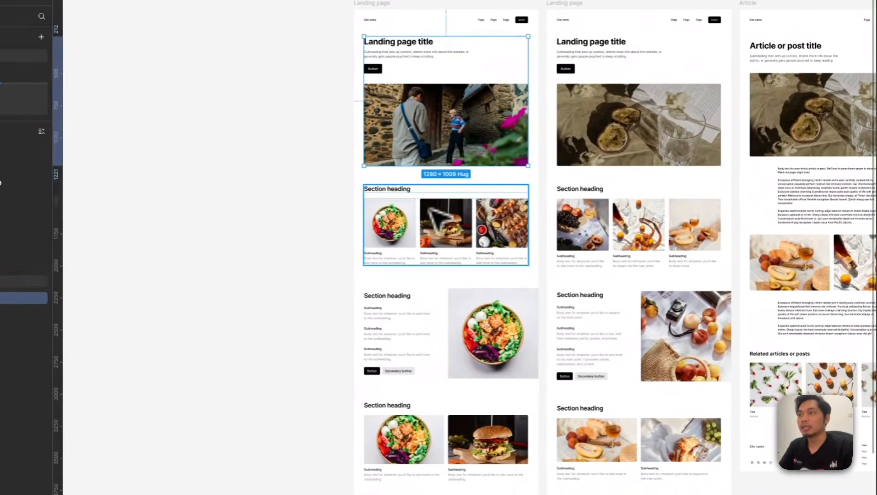
pyautogui.click(430, 209)
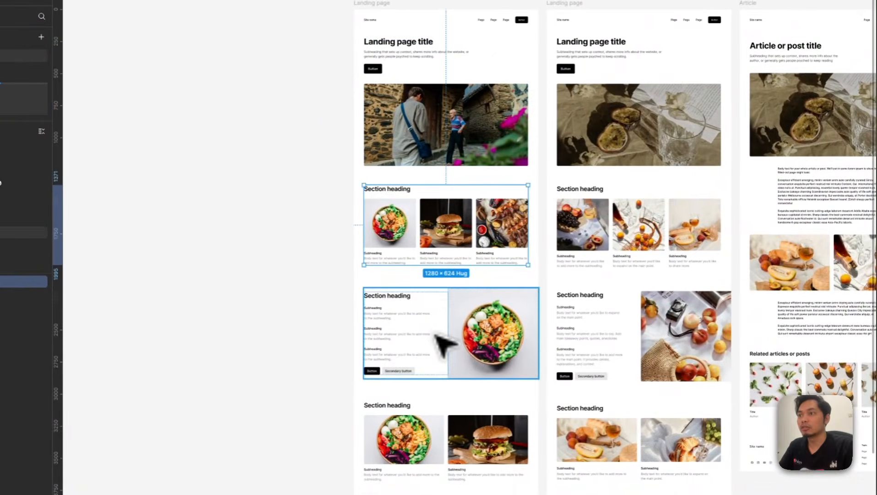
pyautogui.click(441, 160)
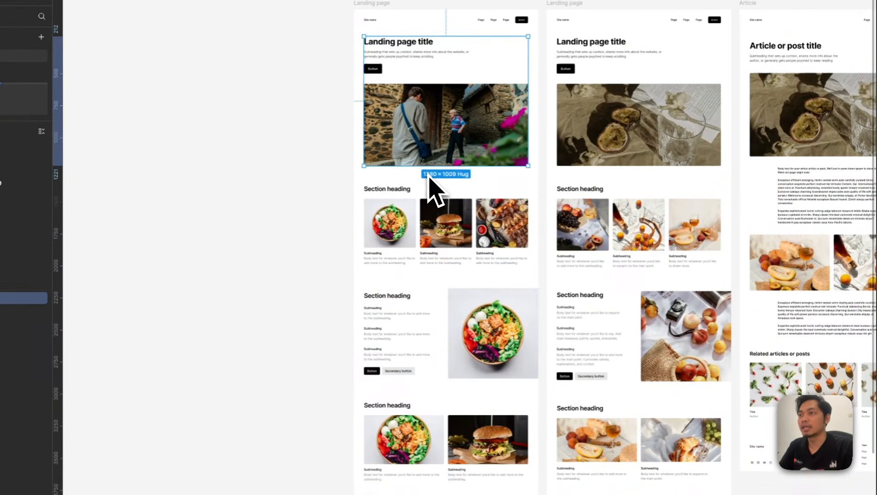
pyautogui.scroll(-5, 434, 188)
pyautogui.scroll(5, 432, 322)
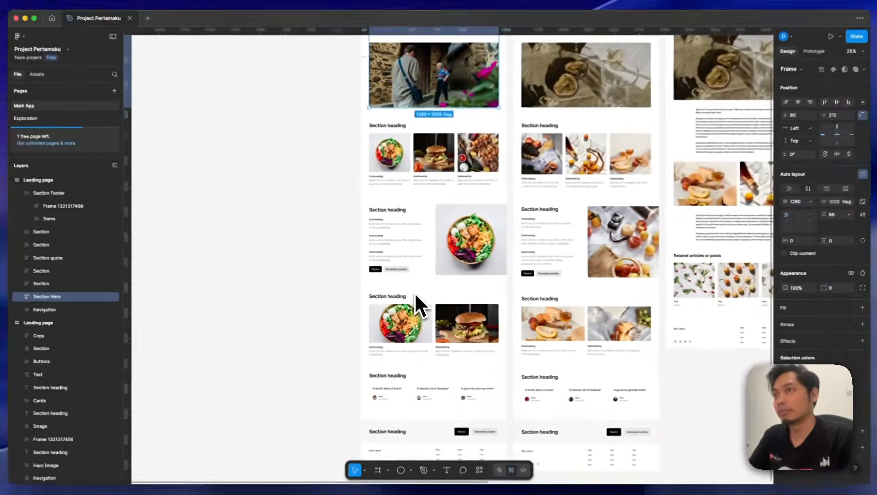
pyautogui.scroll(1, 415, 292)
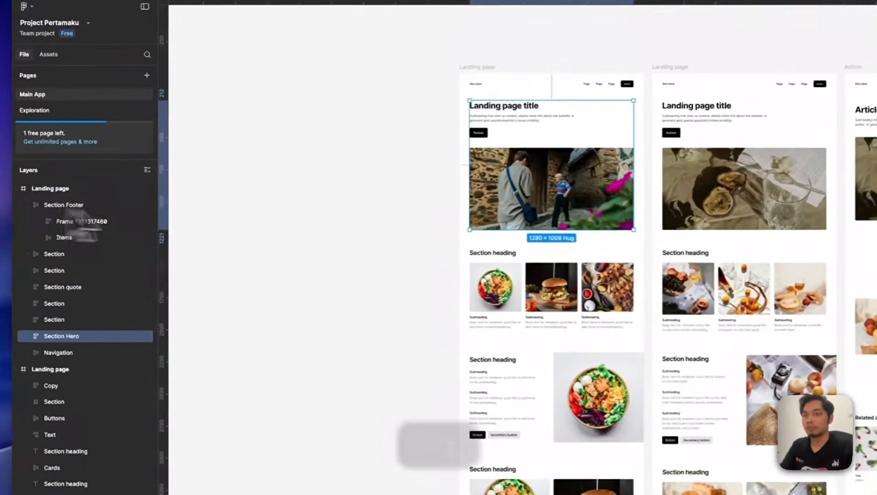
# Collapse the layers and combine the five content sections, from the hero through the testimonials, in one vertical auto layout
pyautogui.hotkey('alt', 'l')
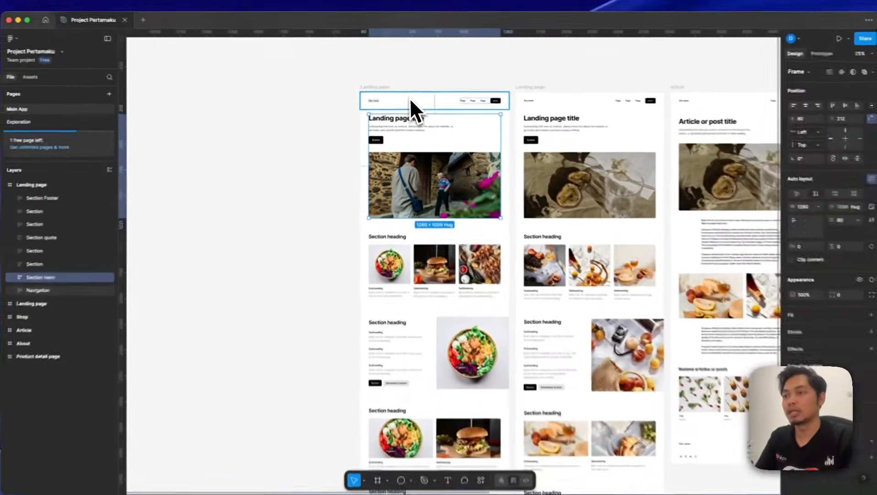
pyautogui.scroll(-8, 422, 334)
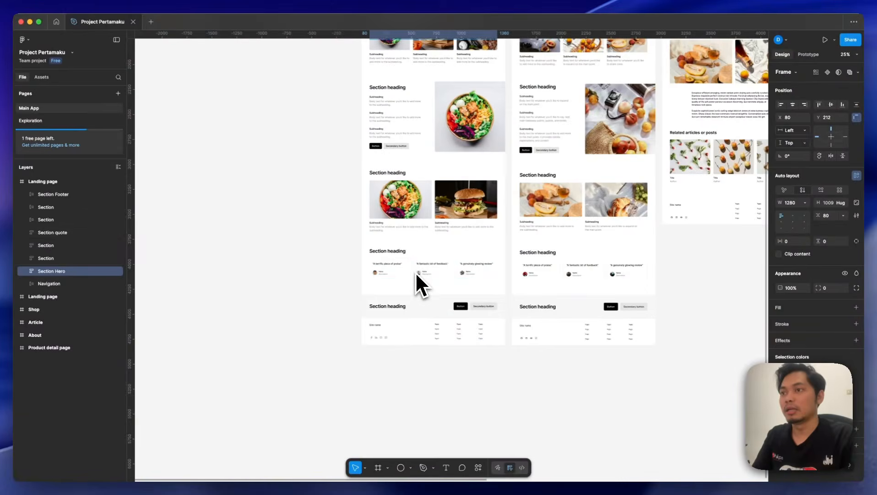
pyautogui.scroll(8, 423, 317)
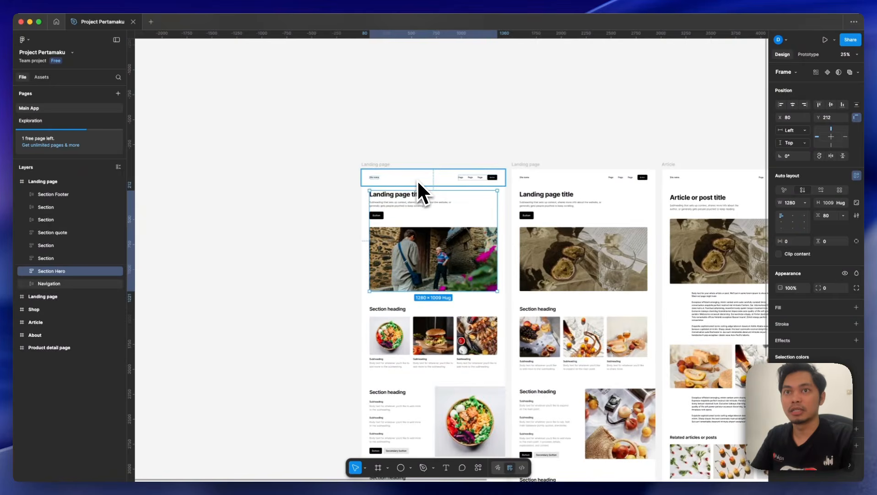
pyautogui.scroll(-2, 405, 212)
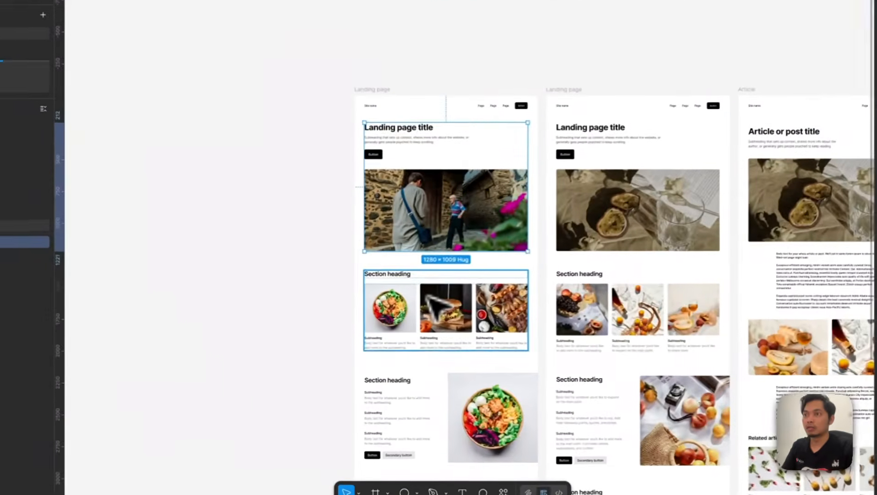
pyautogui.scroll(-3, 427, 296)
pyautogui.keyDown('shift'); pyautogui.click(412, 293); pyautogui.keyUp('shift')
pyautogui.scroll(-2, 412, 293)
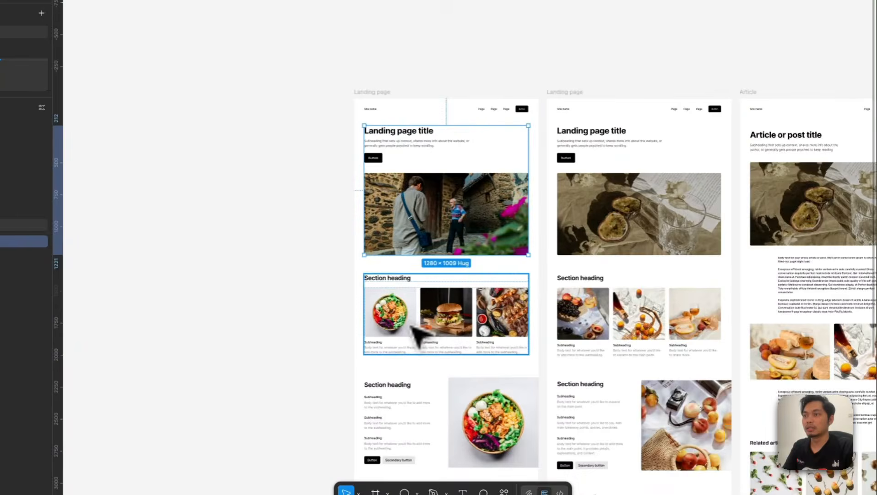
pyautogui.keyDown('shift'); pyautogui.click(412, 328); pyautogui.keyUp('shift')
pyautogui.scroll(-3, 410, 326)
pyautogui.keyDown('shift'); pyautogui.click(426, 293); pyautogui.keyUp('shift')
pyautogui.scroll(-2, 426, 296)
pyautogui.keyDown('shift'); pyautogui.click(418, 311); pyautogui.keyUp('shift')
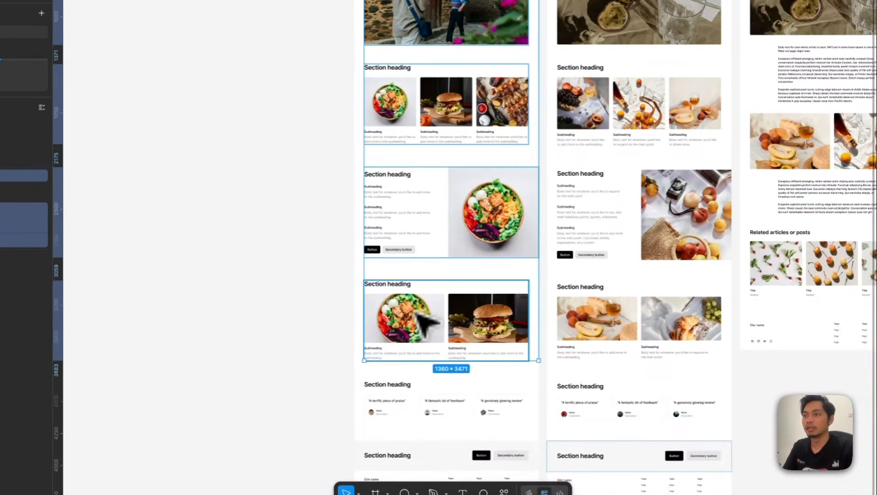
pyautogui.scroll(-2, 420, 316)
pyautogui.keyDown('shift'); pyautogui.click(424, 321); pyautogui.keyUp('shift')
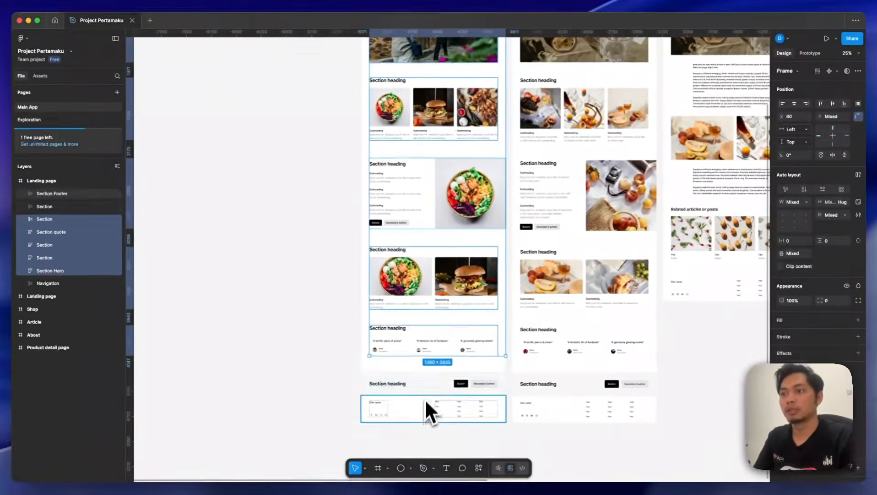
pyautogui.hotkey('shift', 'a')
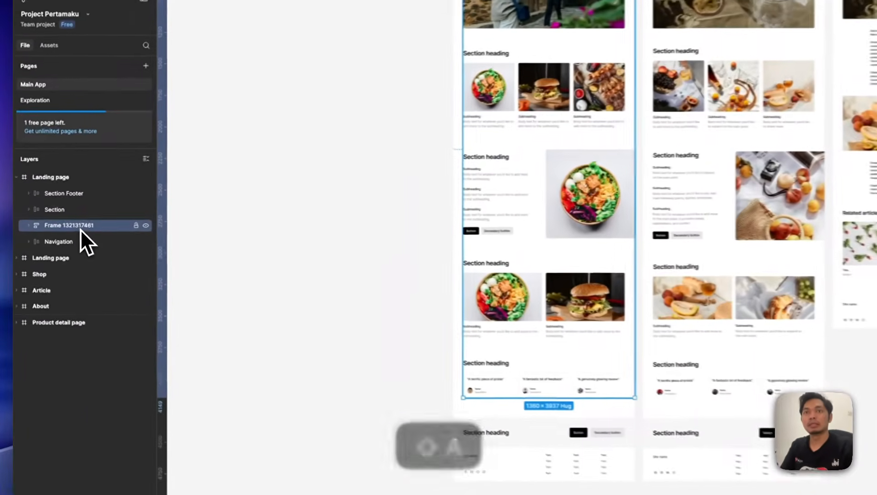
# Rename the auto layout frame holding the five page sections as Content
pyautogui.doubleClick(66, 222)
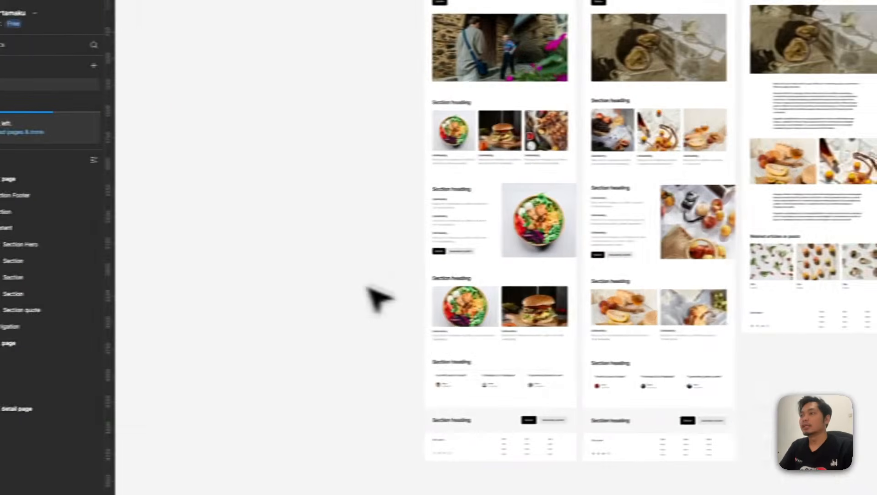
# Examine the rebuilt landing page from the footer up to its navigation bar alongside the reference page
pyautogui.scroll(3, 370, 291)
pyautogui.moveTo(292, 304); pyautogui.dragTo(174, 311)
pyautogui.scroll(-2, 384, 73)
pyautogui.moveTo(384, 73); pyautogui.dragTo(402, 289)
pyautogui.scroll(3, 403, 293)
pyautogui.scroll(1, 293, 224)
pyautogui.moveTo(270, 235); pyautogui.dragTo(276, 309)
pyautogui.scroll(1, 360, 188)
pyautogui.moveTo(360, 188); pyautogui.dragTo(354, 237)
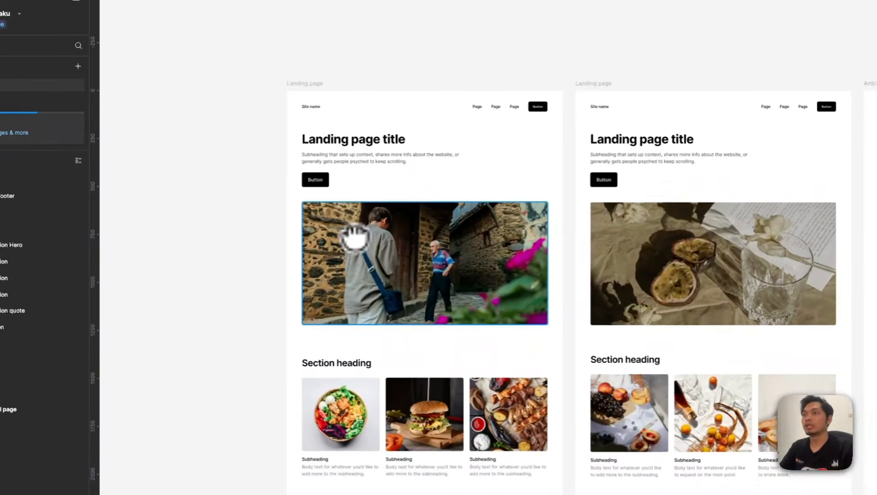
pyautogui.scroll(1, 355, 237)
pyautogui.hscroll(3, 350, 64)
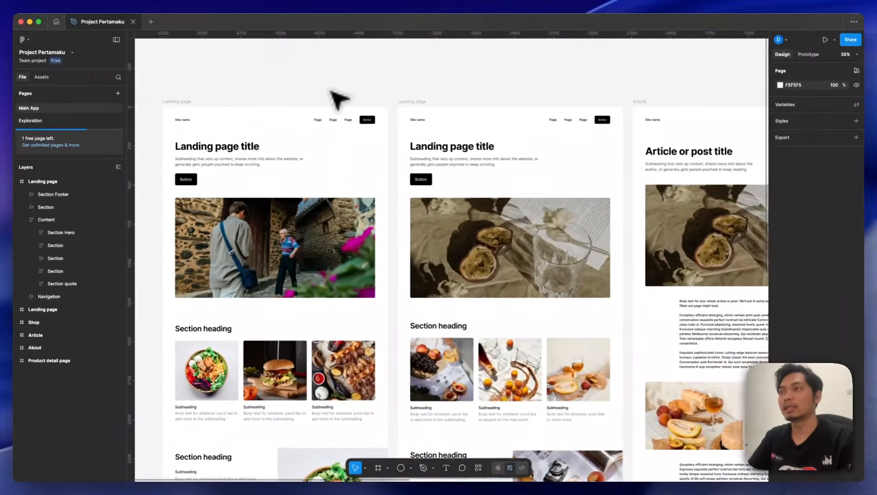
pyautogui.hscroll(1, 350, 64)
pyautogui.hscroll(4, 338, 98)
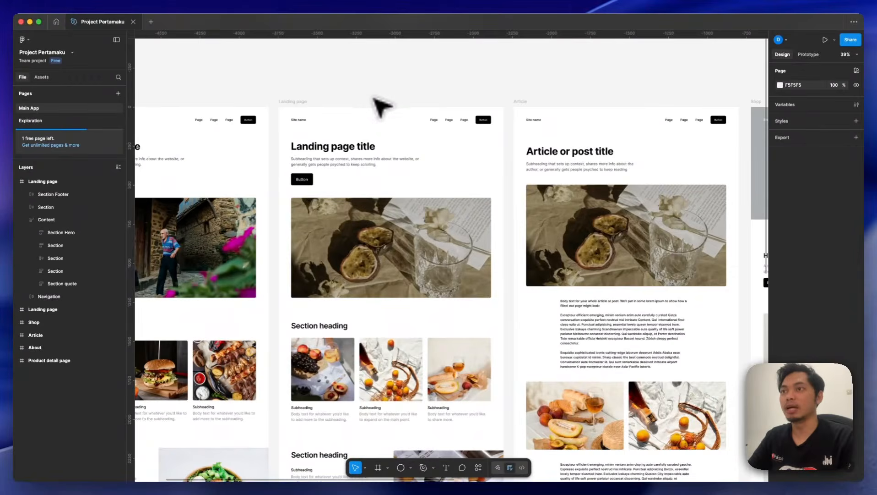
pyautogui.hscroll(-5, 373, 97)
pyautogui.click(339, 126)
pyautogui.scroll(-1, 306, 153)
pyautogui.scroll(1, 306, 153)
pyautogui.scroll(1, 276, 193)
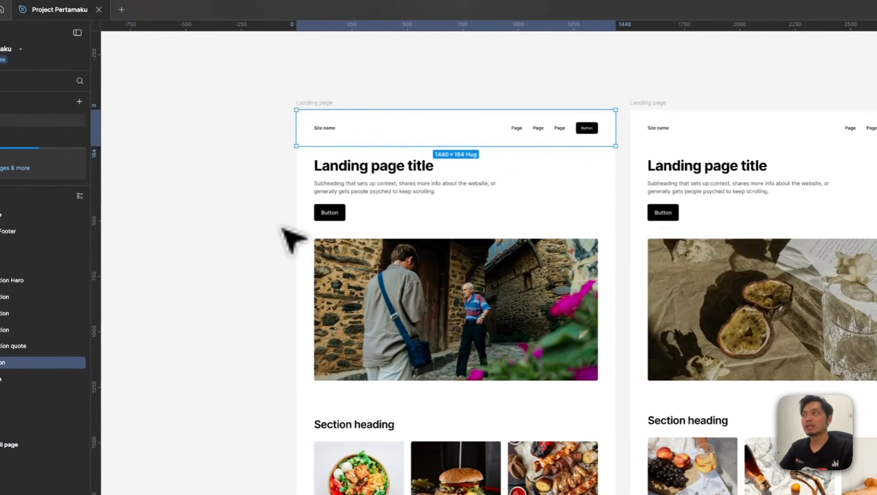
pyautogui.moveTo(274, 235); pyautogui.dragTo(257, 240)
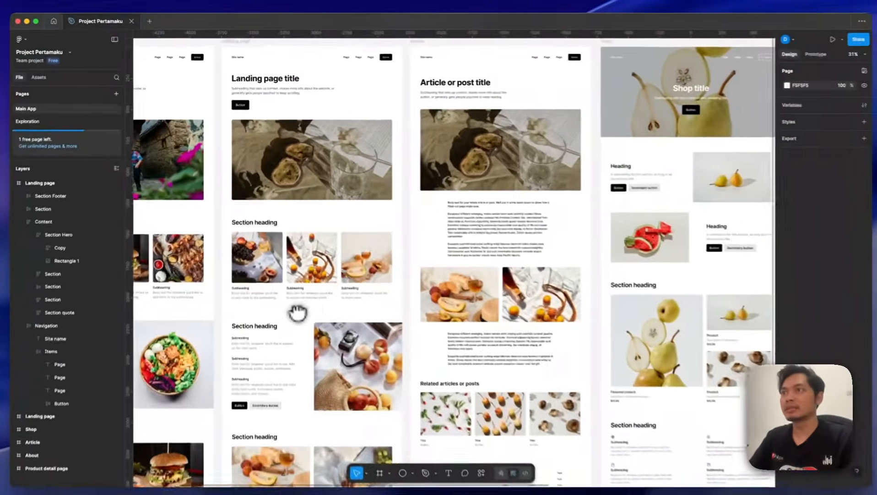
# Examine the article, shop and product detail reference pages, including the related products card grid
pyautogui.moveTo(298, 313); pyautogui.dragTo(156, 364)
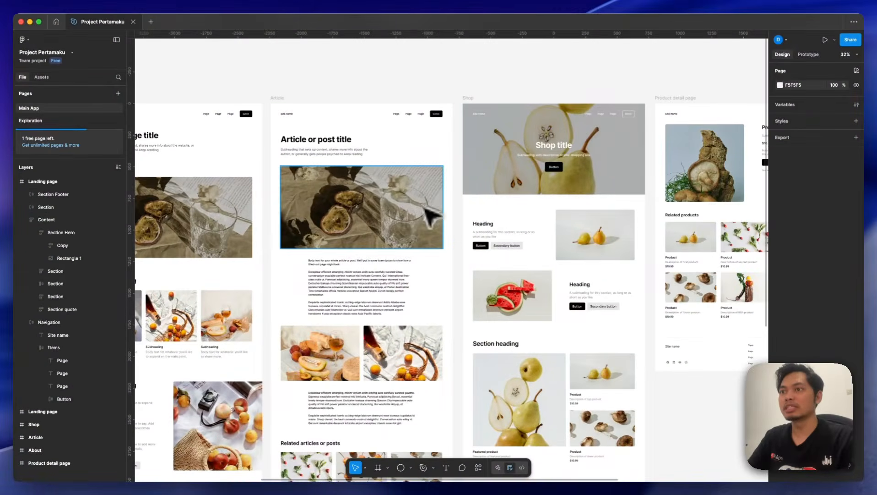
pyautogui.scroll(-2, 359, 221)
pyautogui.scroll(-3, 357, 268)
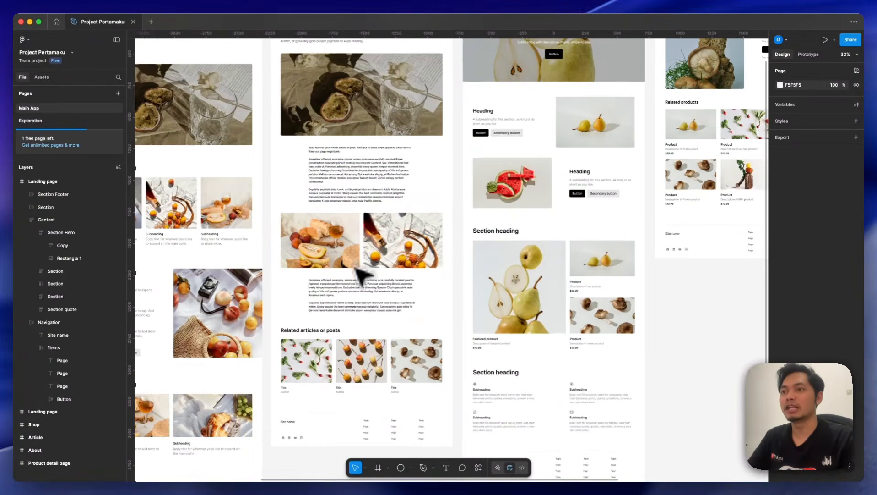
pyautogui.scroll(-3, 360, 257)
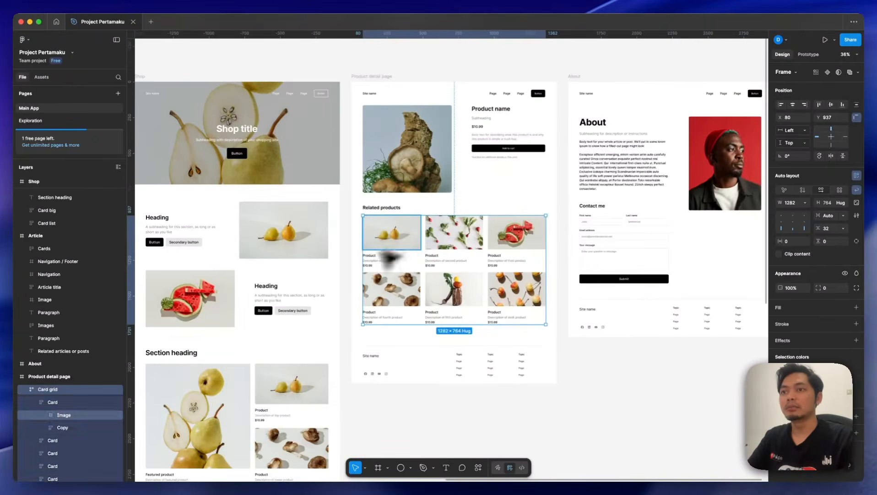
pyautogui.click(63, 414)
# Collapse the layers and duplicate the three-card section of the rebuilt landing page directly below the original
pyautogui.click(403, 259)
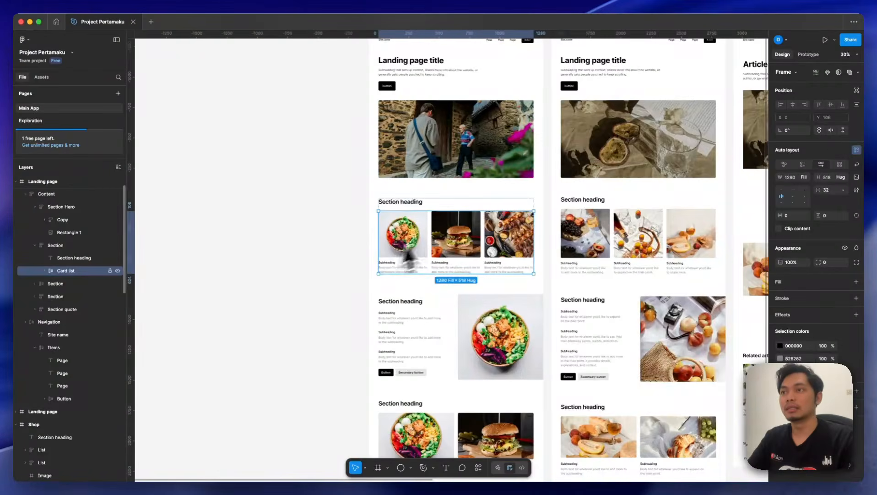
pyautogui.click(44, 272)
pyautogui.click(56, 280)
pyautogui.click(45, 271)
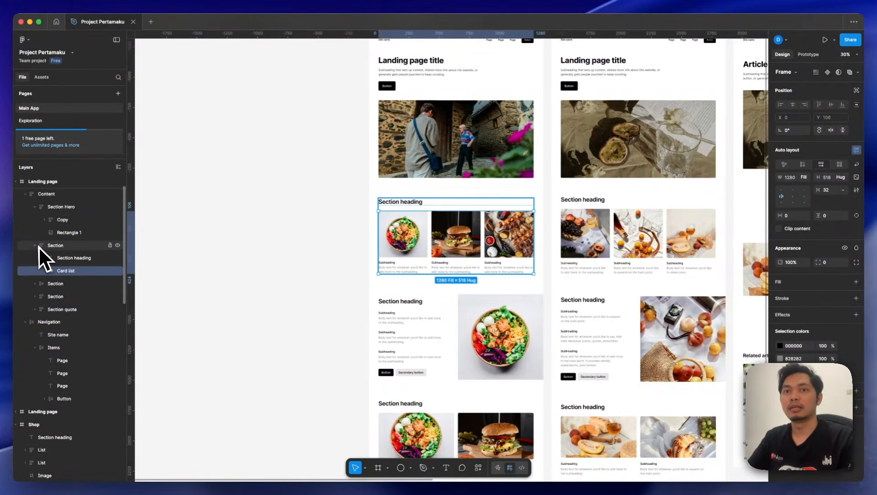
pyautogui.click(57, 241)
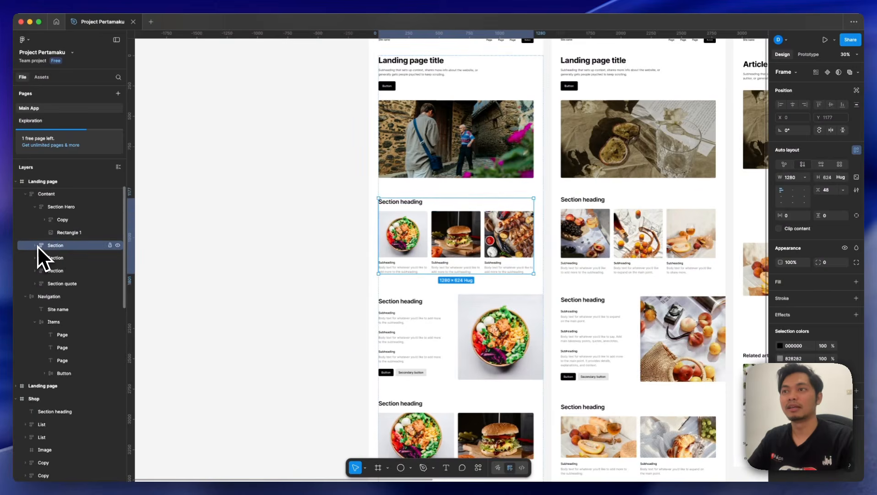
pyautogui.press('-')
pyautogui.hotkey('alt', 'l')
pyautogui.press('cmd+d')
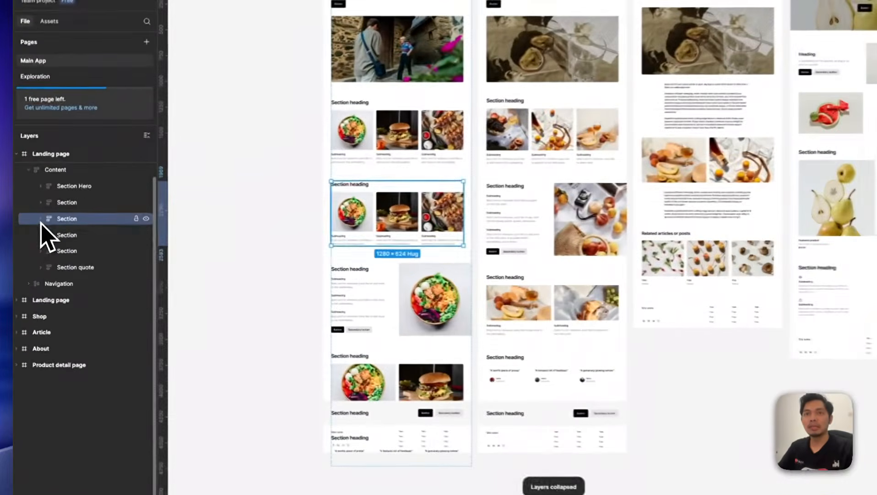
# Duplicate the third card in the copied section's card list three times to make six cards
pyautogui.click(35, 233)
pyautogui.click(51, 259)
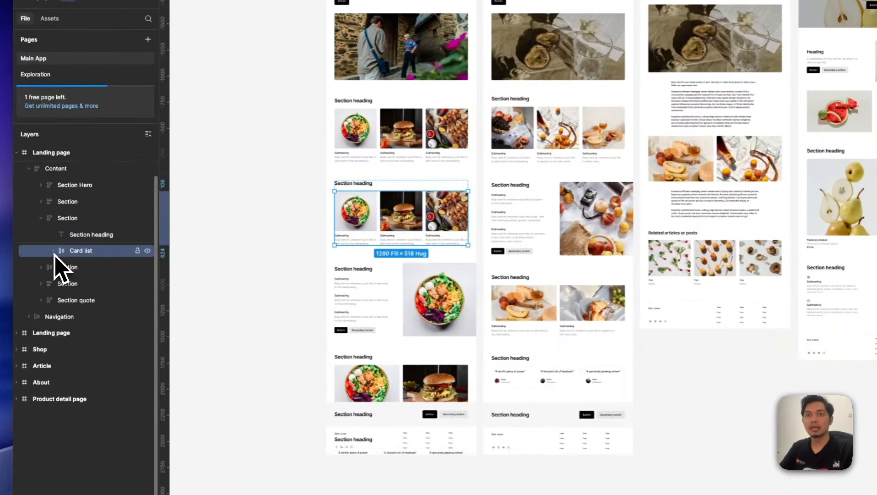
pyautogui.click(53, 251)
pyautogui.click(93, 300)
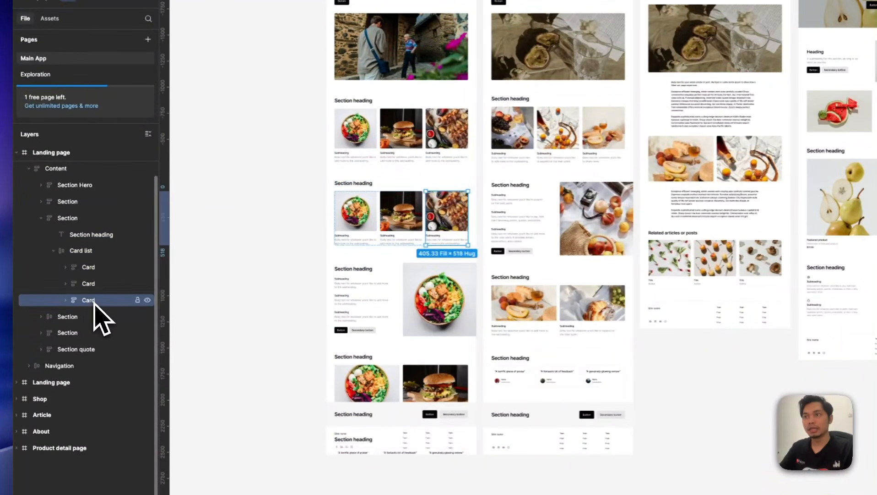
pyautogui.press('super+d')
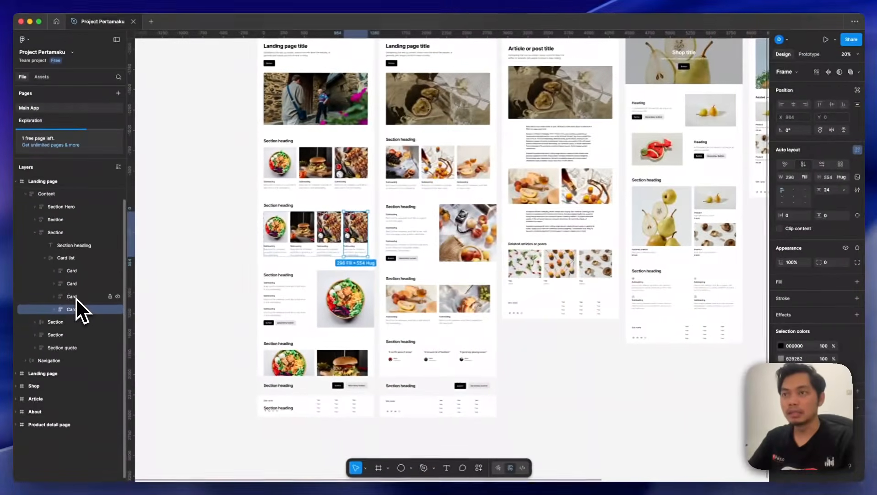
pyautogui.press('super+d')
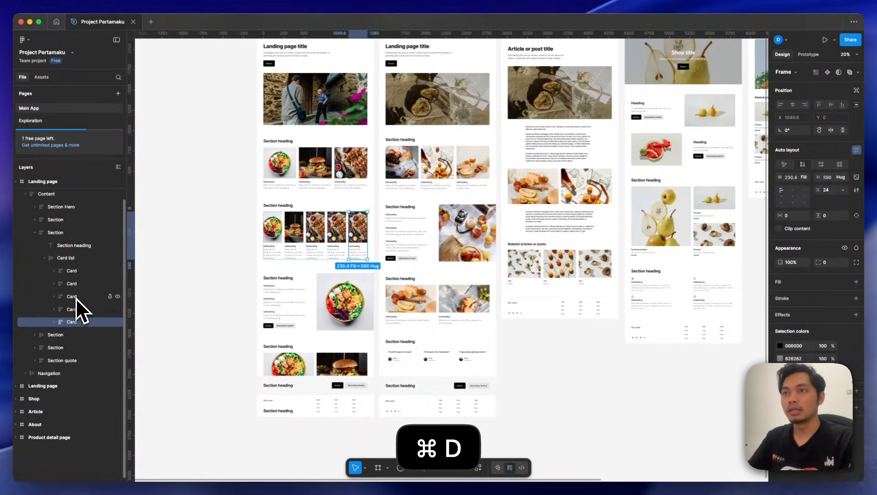
pyautogui.press('super+d')
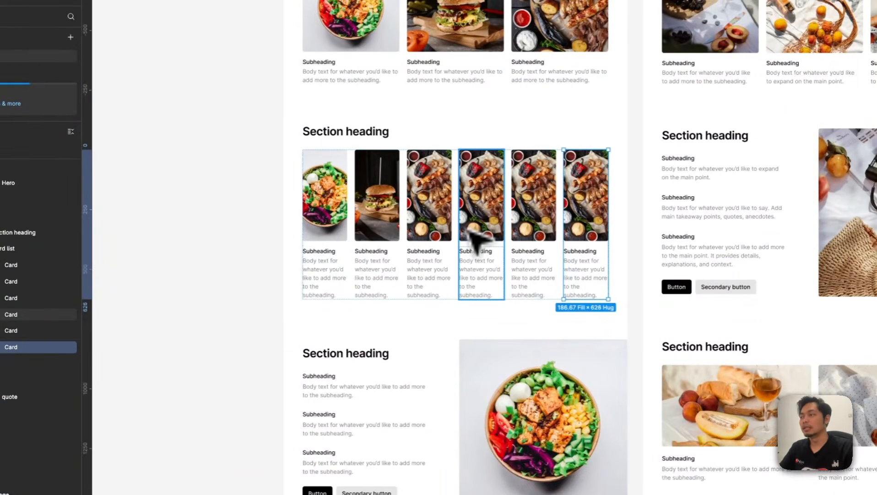
# Set all six cards in the copied section's card list to a fixed width of 405
pyautogui.click(494, 231)
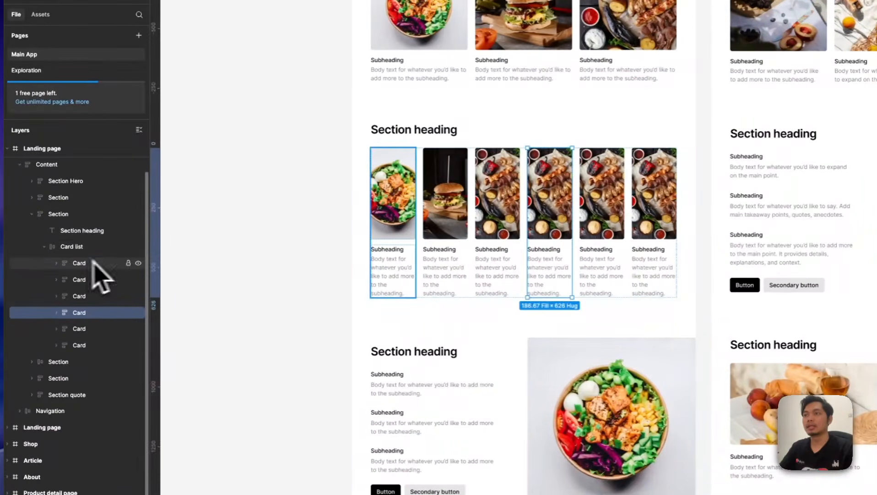
pyautogui.click(88, 261)
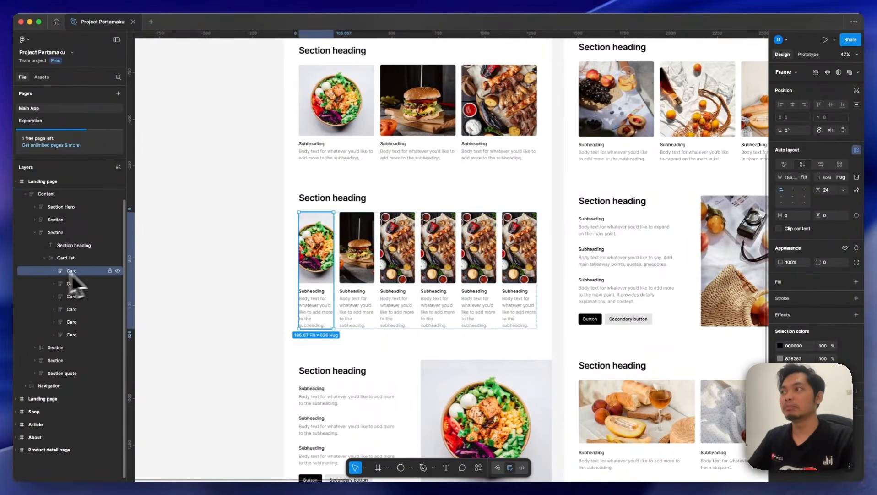
pyautogui.click(791, 180)
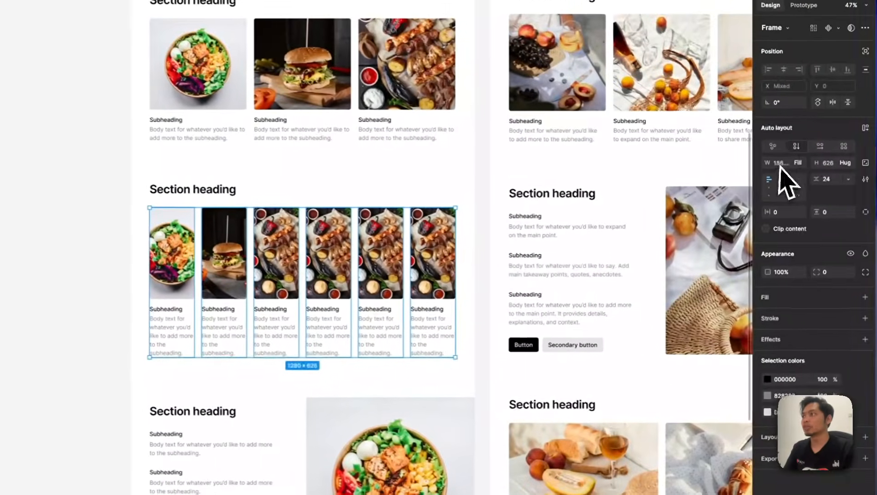
pyautogui.click(861, 131)
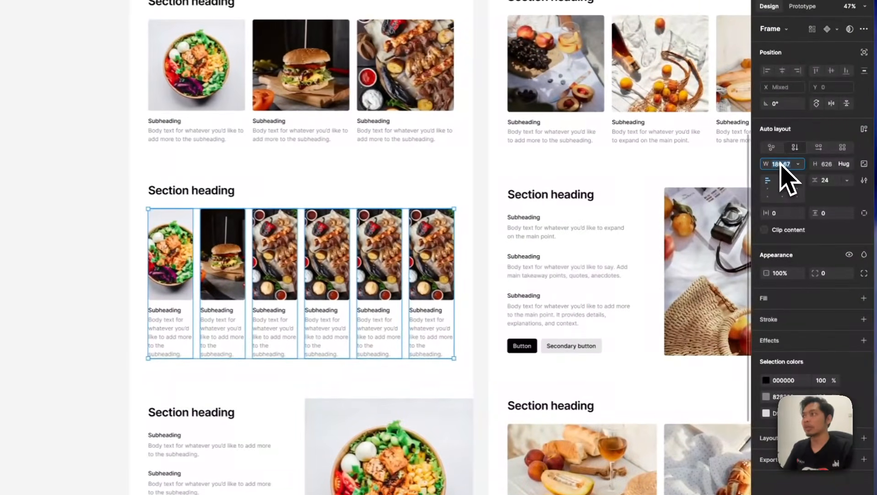
pyautogui.write('400')
pyautogui.press('Return')
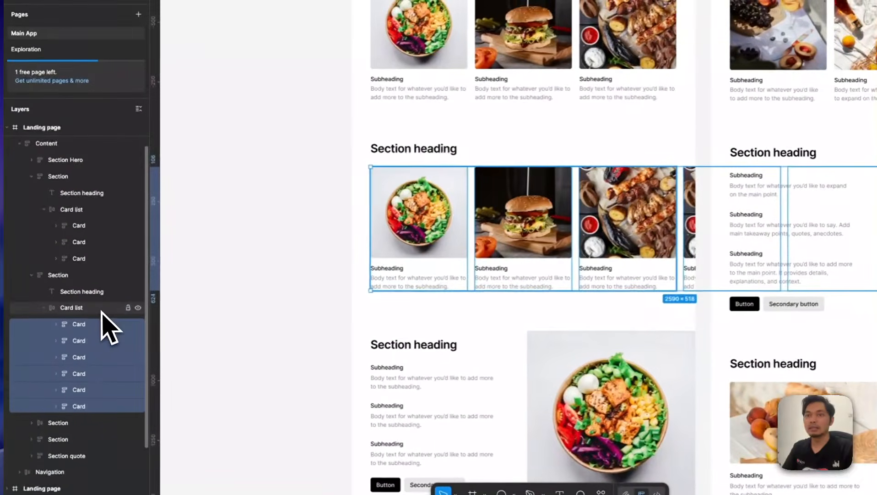
# Wrap the copied section's card list so the six cards flow into two rows, and inspect its gap settings
pyautogui.click(101, 310)
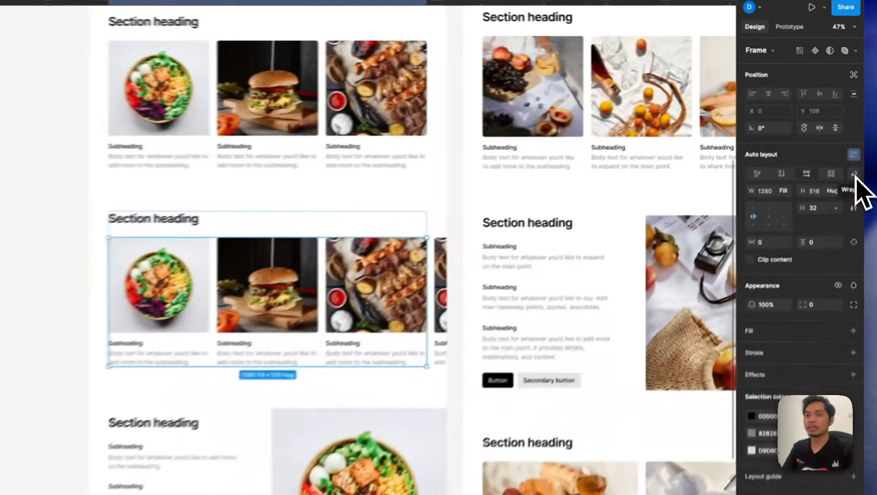
pyautogui.click(847, 278)
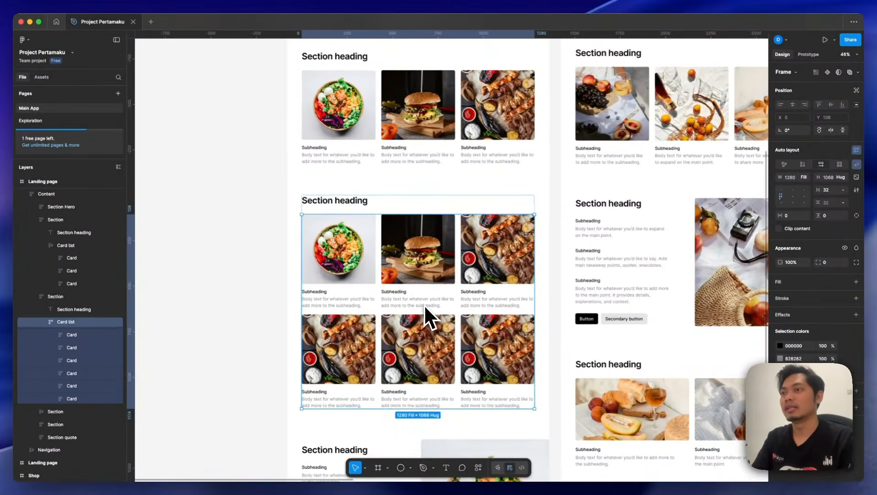
pyautogui.scroll(-5, 425, 305)
pyautogui.scroll(2, 419, 296)
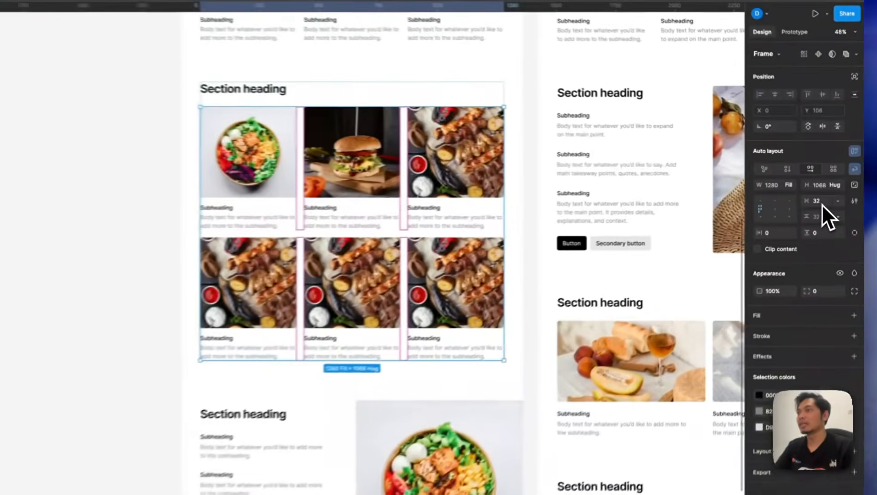
pyautogui.click(830, 190)
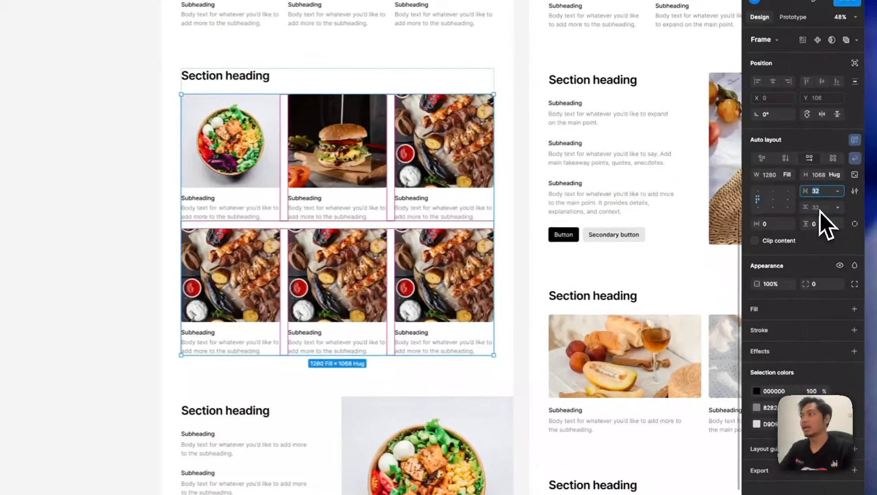
pyautogui.click(851, 216)
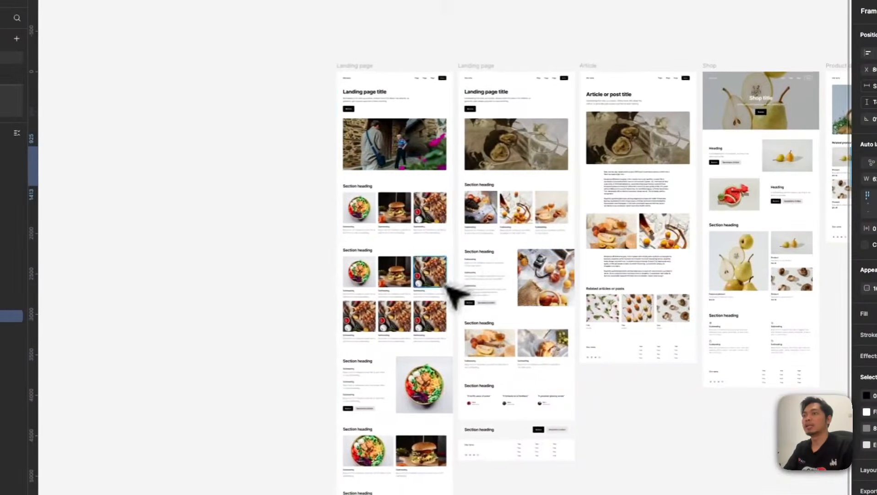
# Examine the landing page from the two-row card grid up to the hero section beside the reference page
pyautogui.scroll(4, 448, 261)
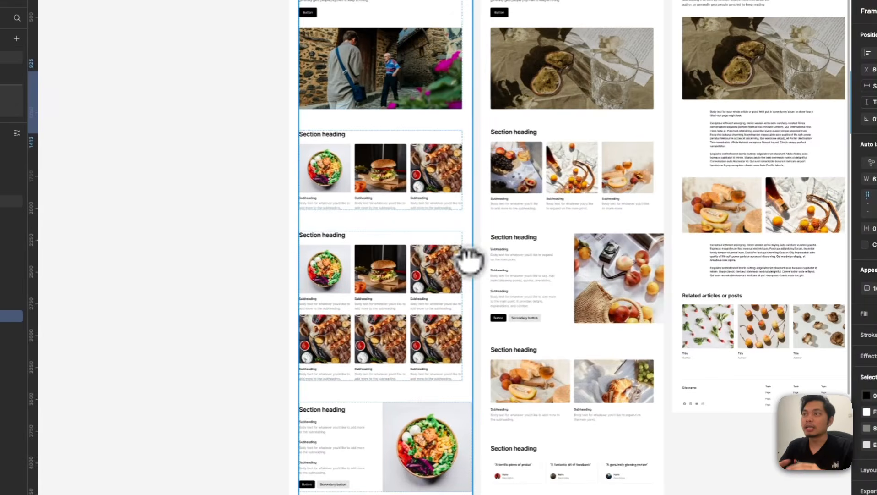
pyautogui.moveTo(274, 204); pyautogui.dragTo(271, 329)
pyautogui.scroll(2, 271, 329)
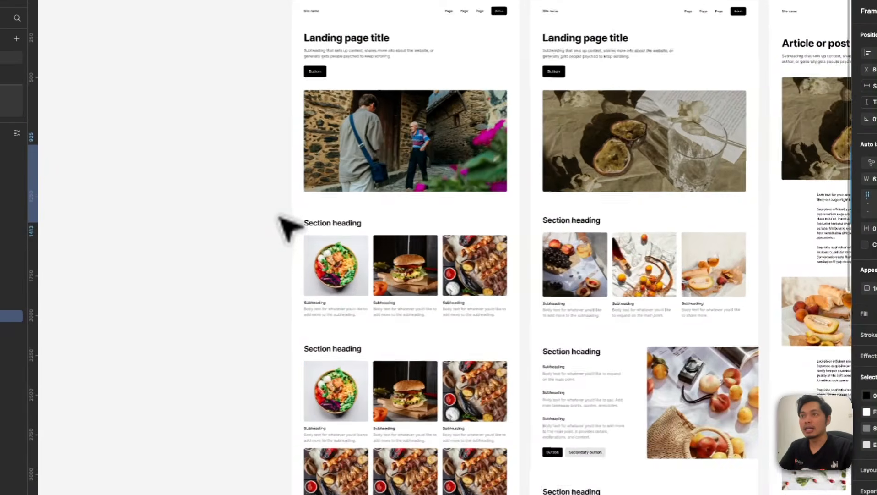
pyautogui.scroll(3, 278, 220)
pyautogui.moveTo(284, 202); pyautogui.dragTo(282, 238)
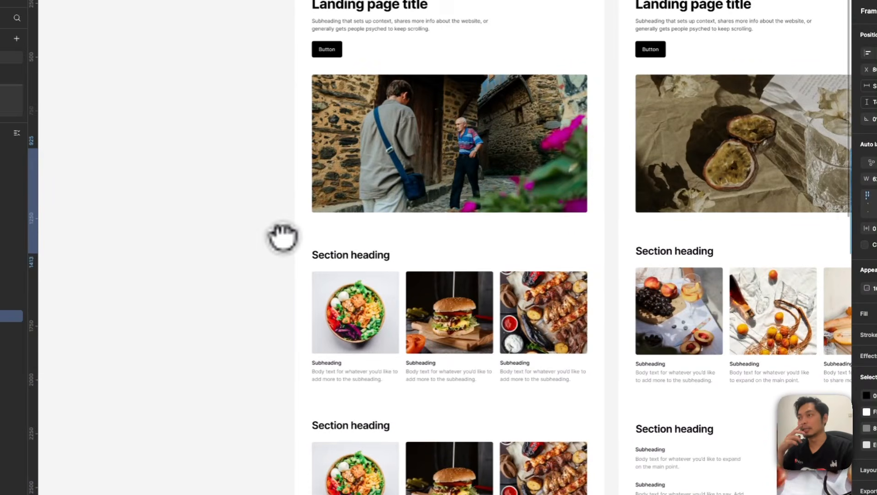